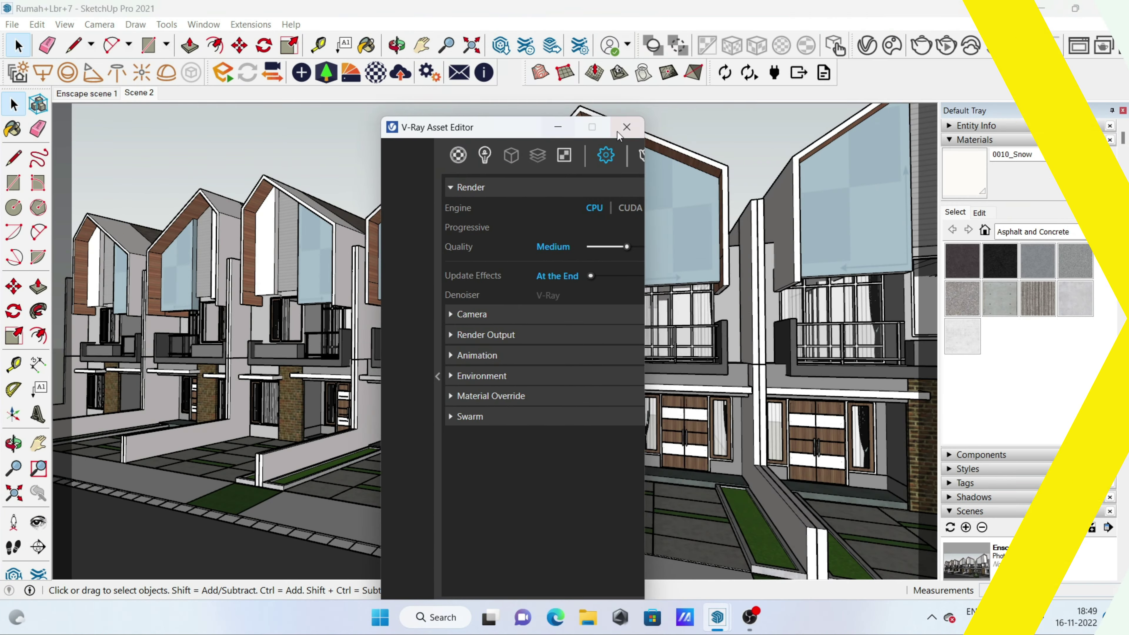
Expand the Asset Editor material list and open the Chaos Cosmos material browser.
drag(578, 127, 428, 128)
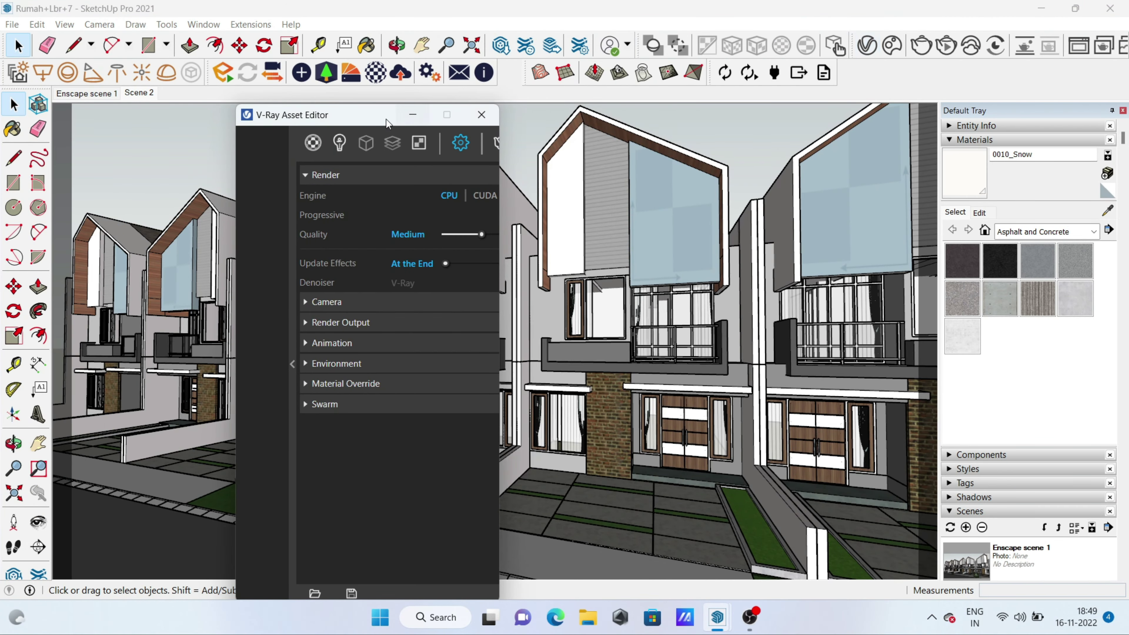
click(289, 376)
drag(423, 127, 341, 108)
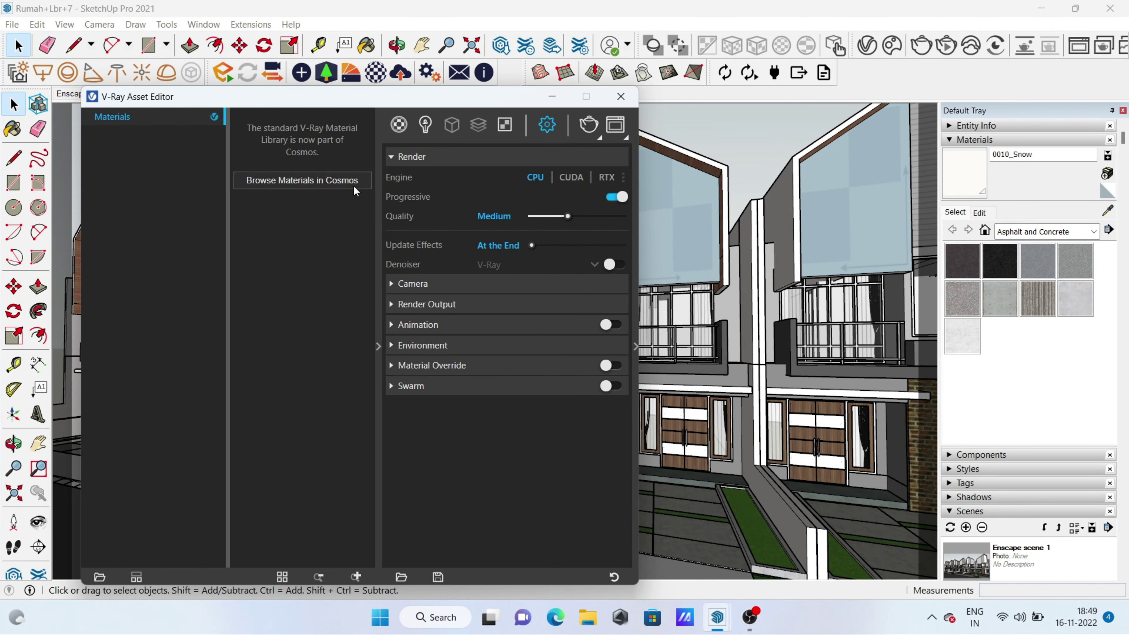
click(343, 183)
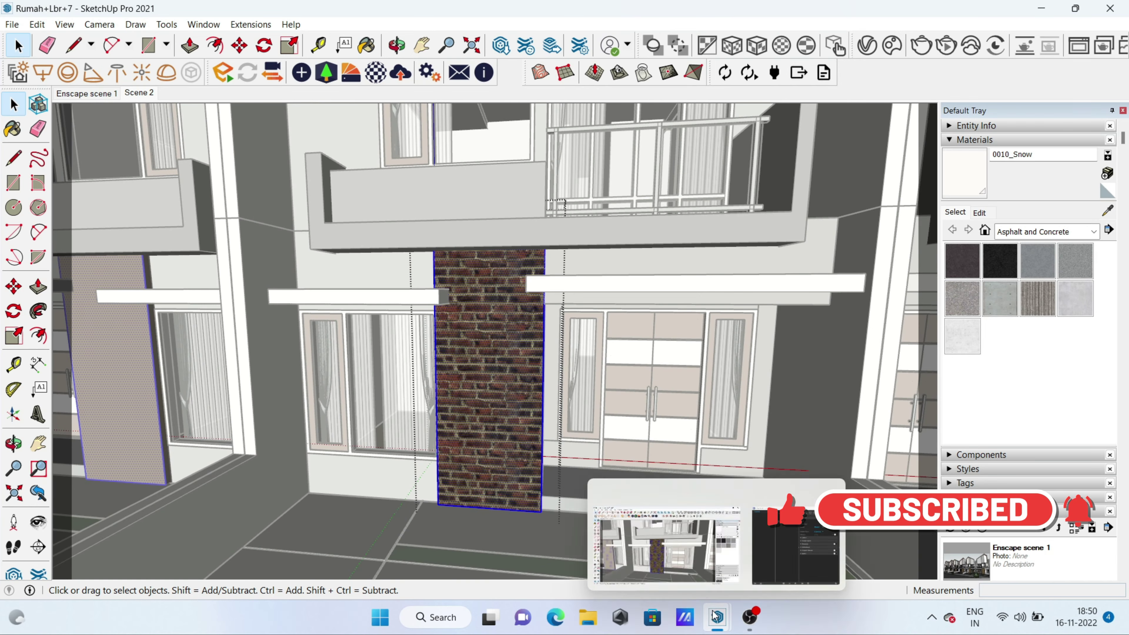
Import Bricks Tiles D01 50cm from the Cosmos Bricks category.
click(796, 546)
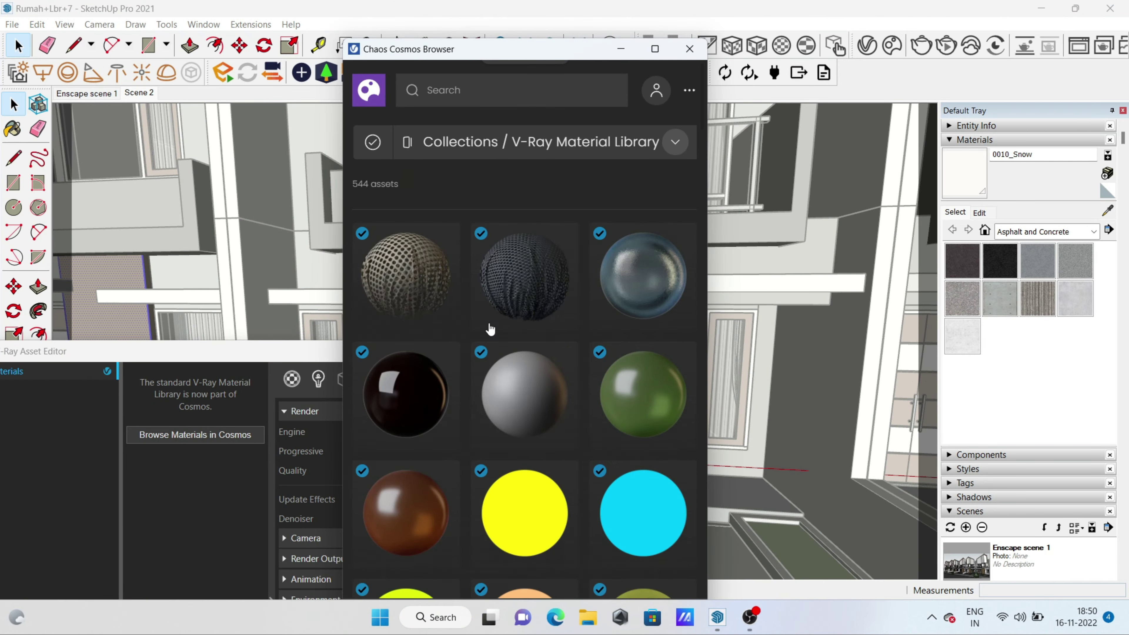
click(373, 142)
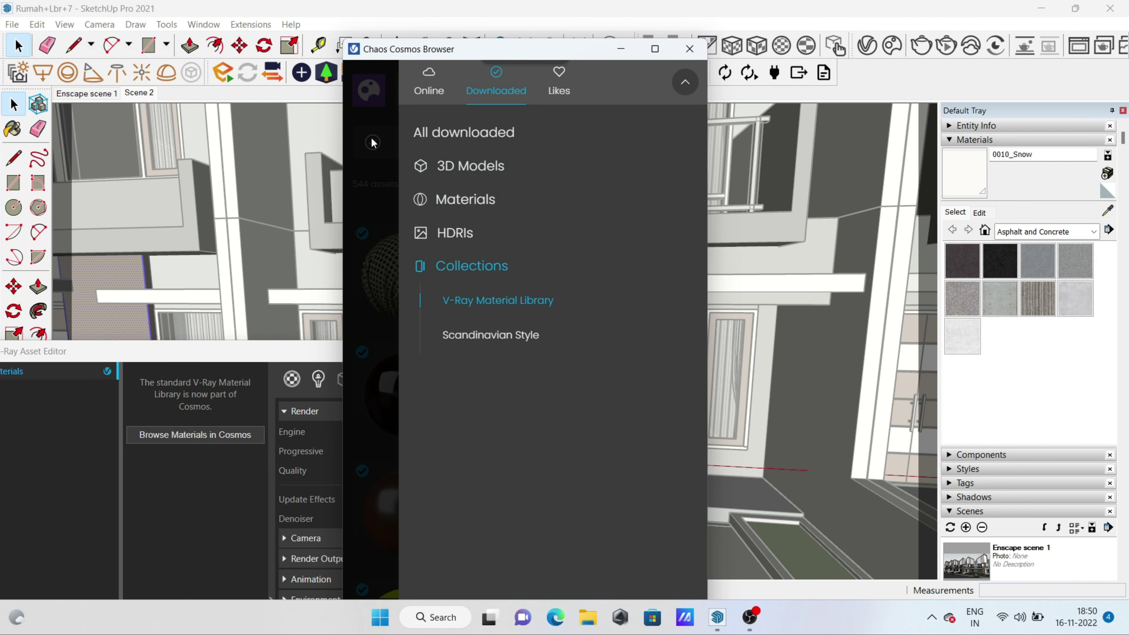
drag(537, 50, 321, 57)
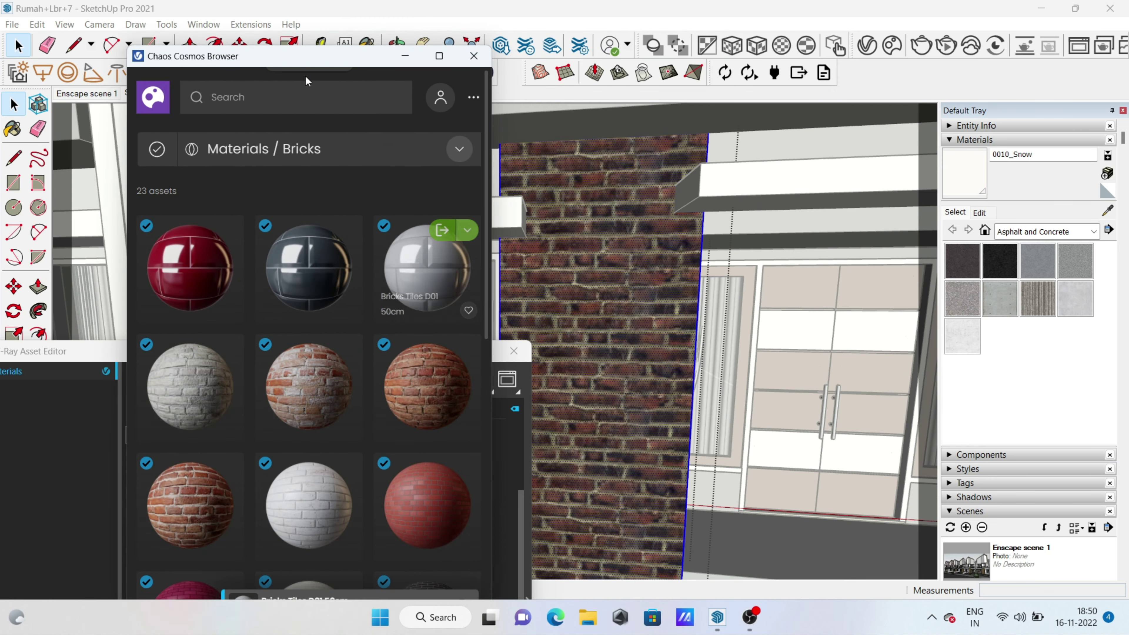
drag(306, 56, 41, 25)
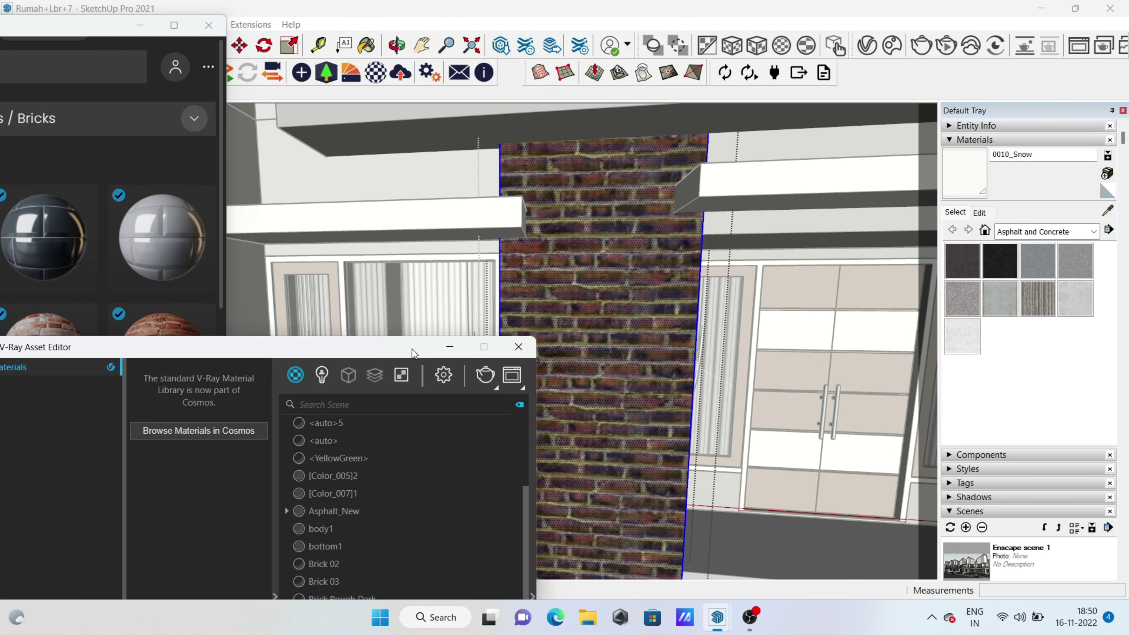
drag(578, 68, 283, 99)
Apply Bricks Tiles D01 50cm to the selected brick wall panel.
click(392, 369)
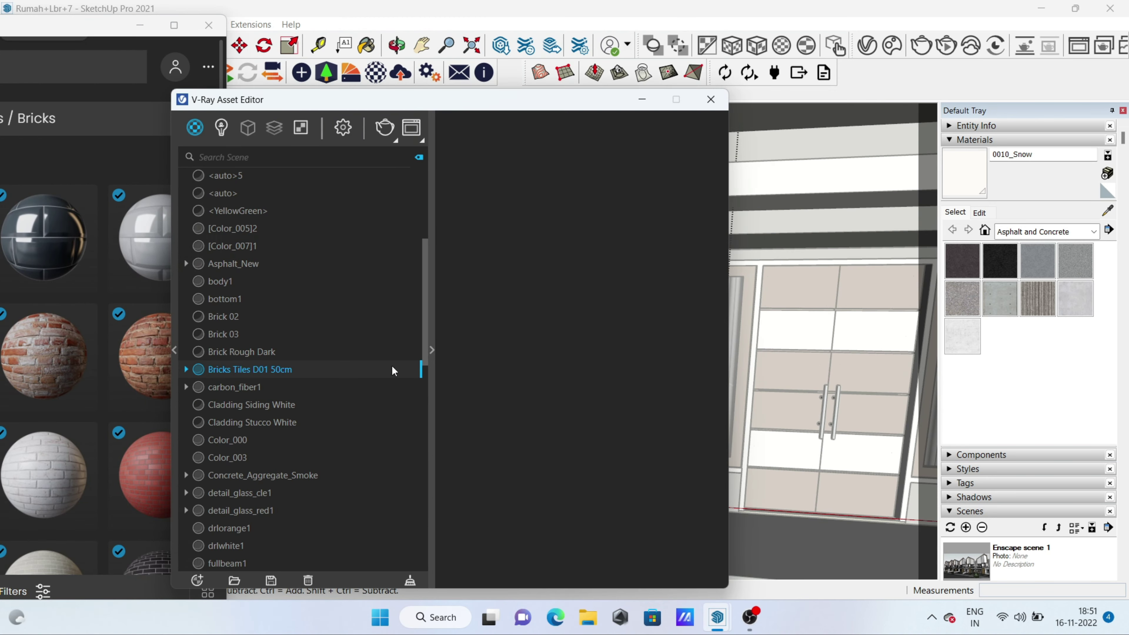
drag(400, 103, 218, 107)
right_click(183, 382)
click(200, 405)
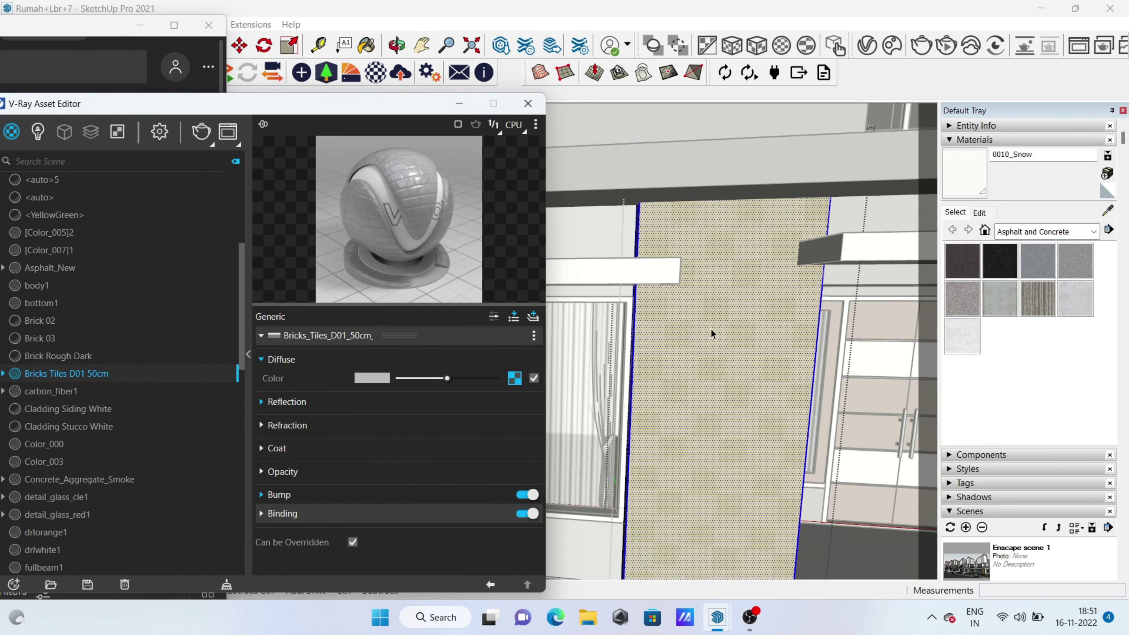
Apply the red Bricks Simple 04 200cm material to the selected wall panels.
click(197, 132)
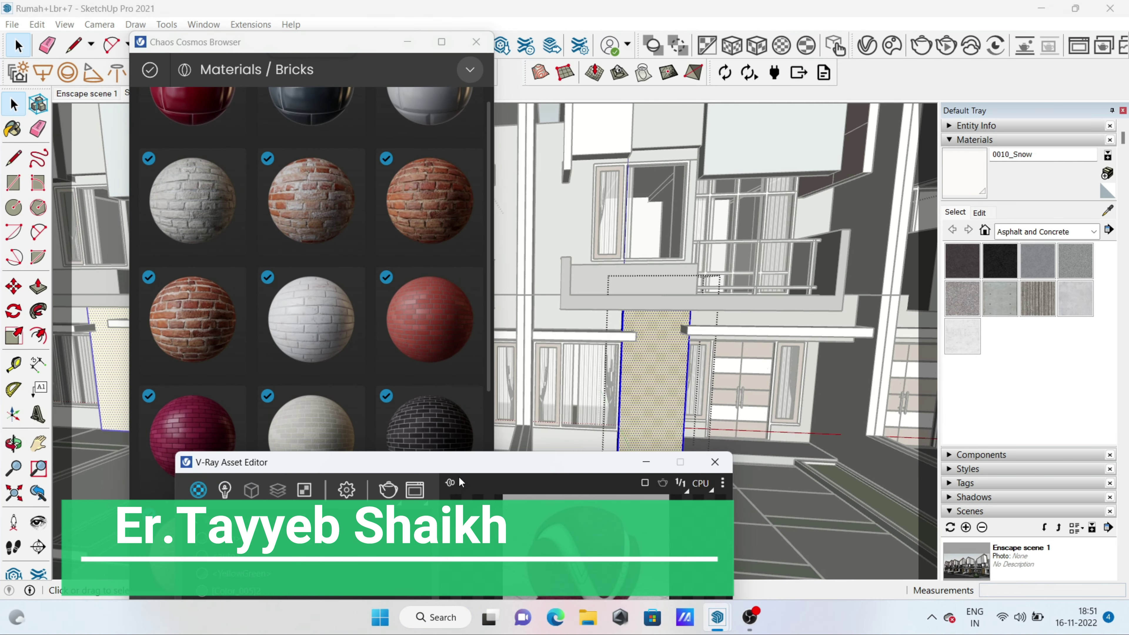
right_click(314, 431)
drag(579, 153, 255, 146)
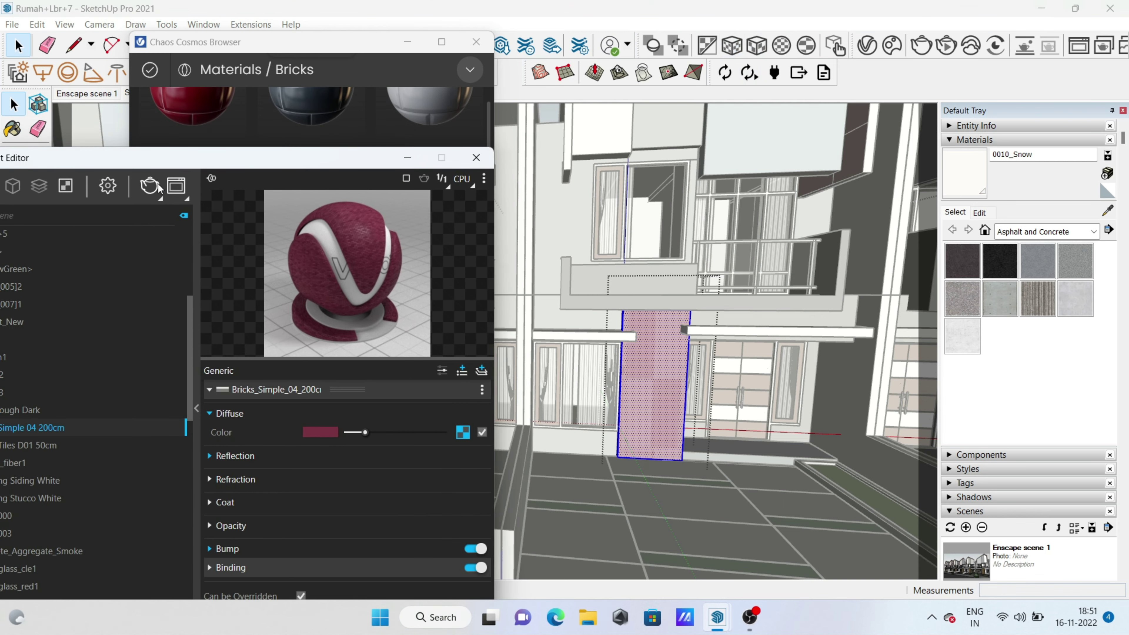
Start a V-Ray Interactive Render and position the Frame Buffer beside the model.
click(921, 45)
scroll(540, 312, up, 2)
drag(475, 82, 719, 263)
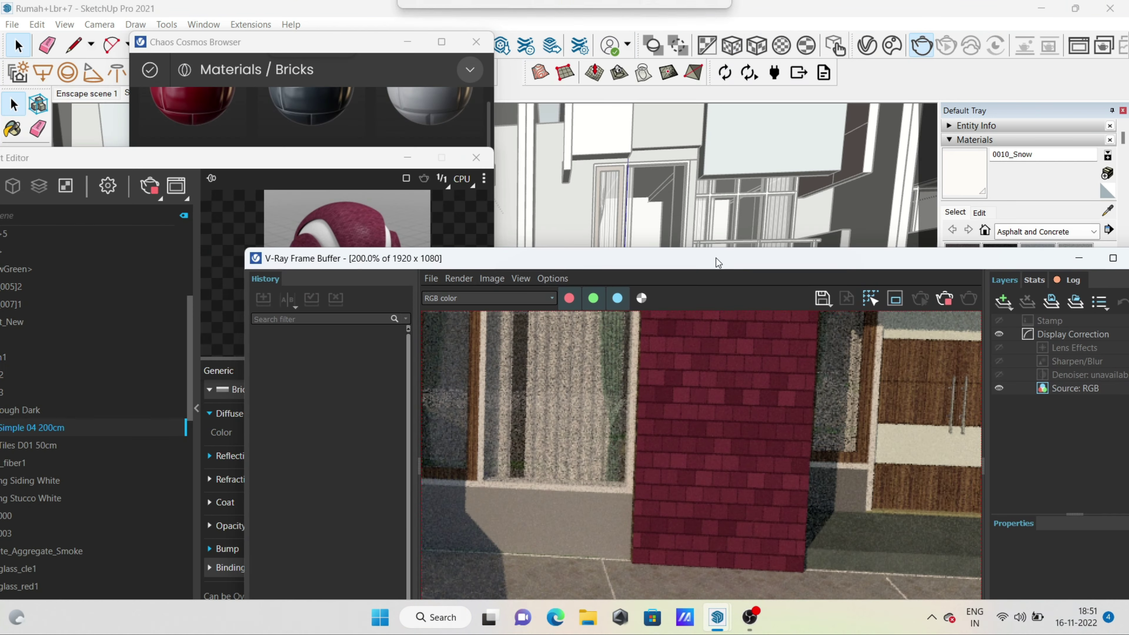
click(396, 217)
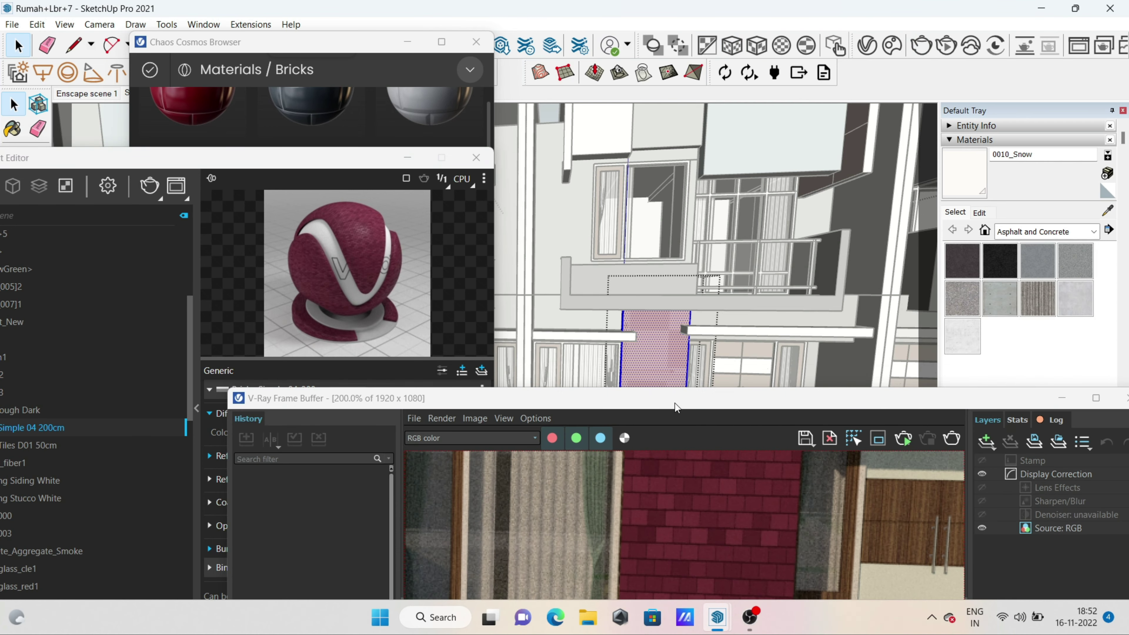
drag(676, 407, 676, 535)
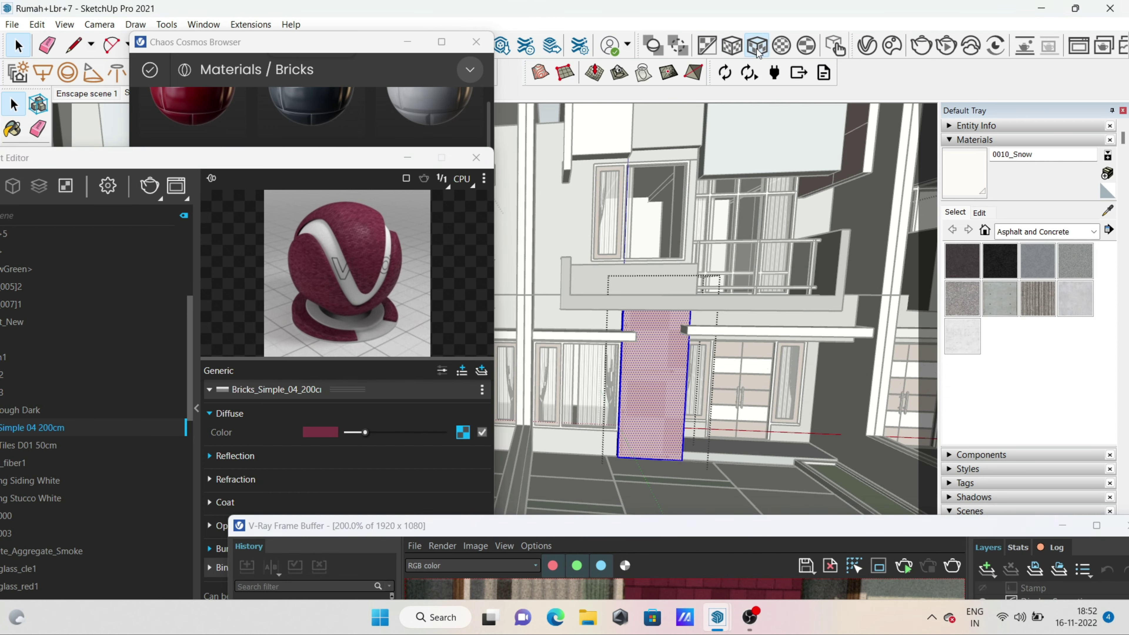
Re-render the scene and review the brick walls in the Frame Buffer.
click(144, 186)
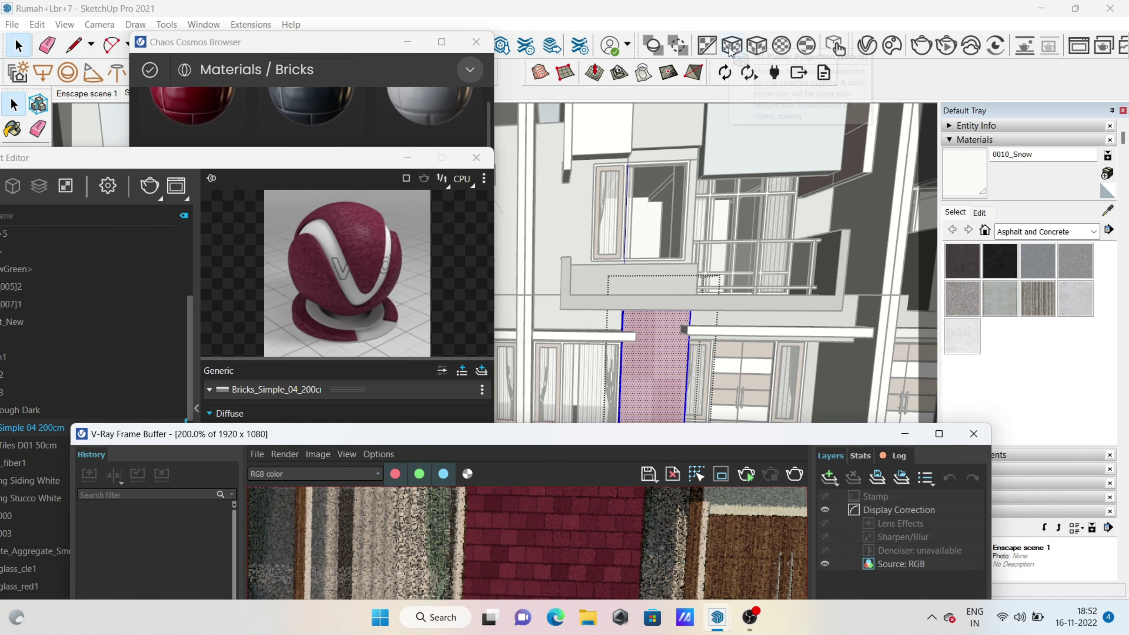
scroll(611, 365, down, 4)
scroll(611, 365, up, 4)
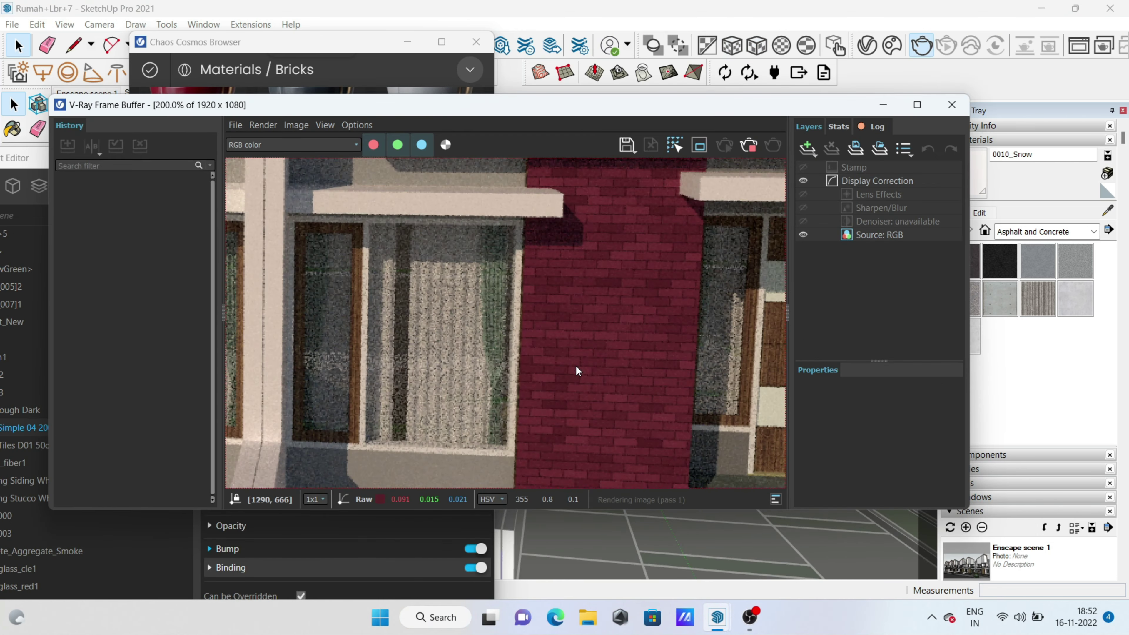
click(155, 196)
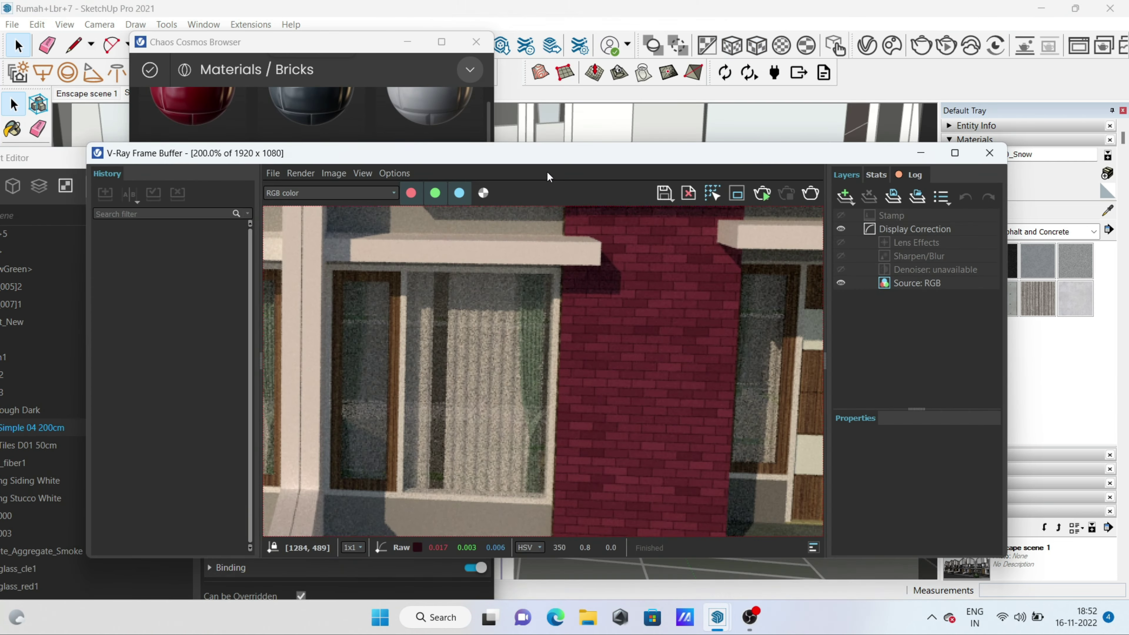
scroll(822, 379, up, 2)
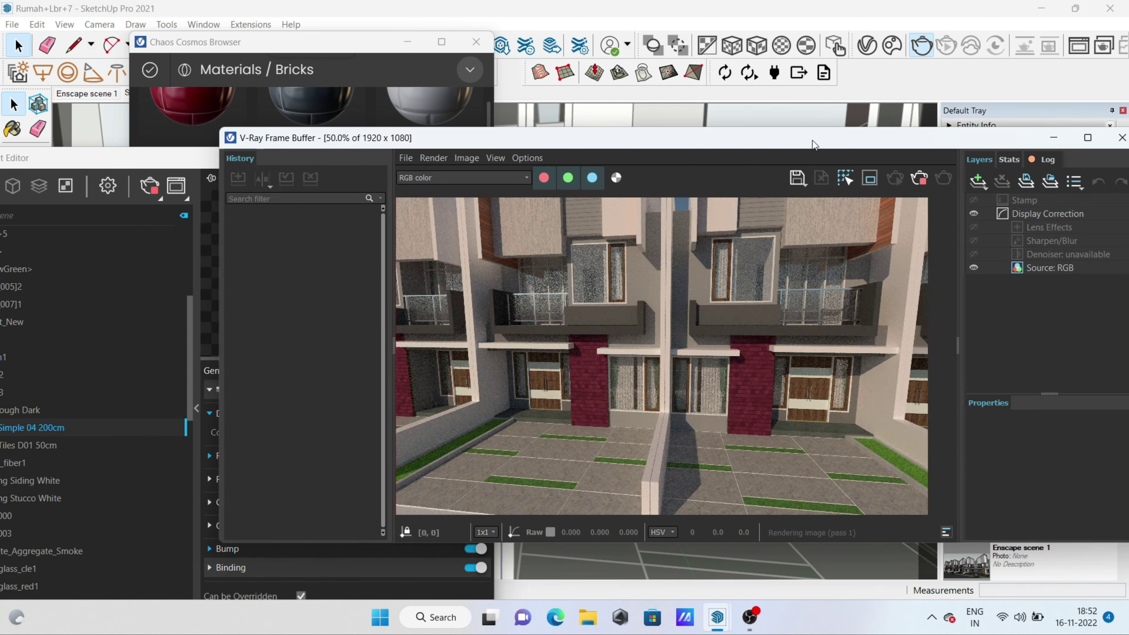
drag(813, 141, 757, 142)
click(733, 335)
Sample the Modern Siding material from the wood column with the Paint Bucket.
middle_drag(733, 336, 567, 151)
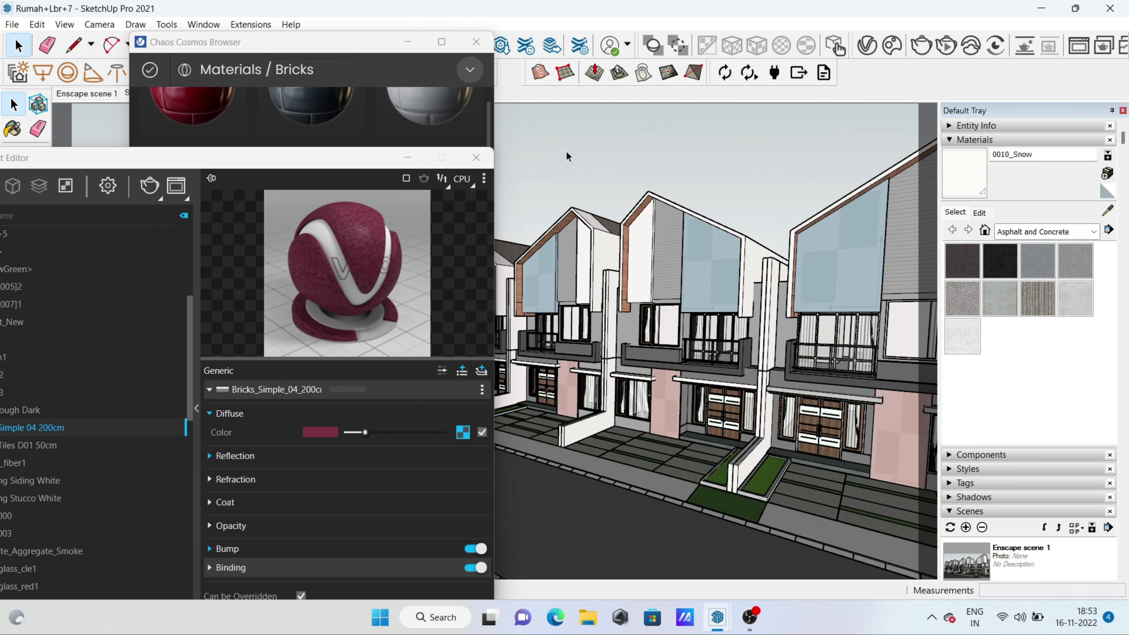
scroll(567, 371, up, 5)
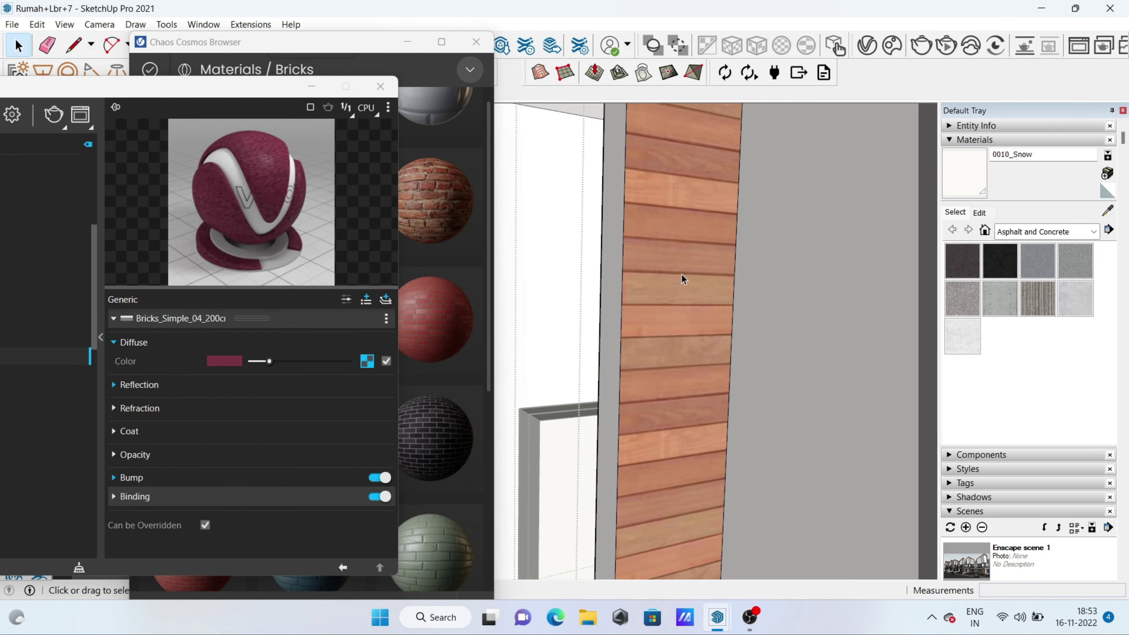
click(682, 275)
key(b)
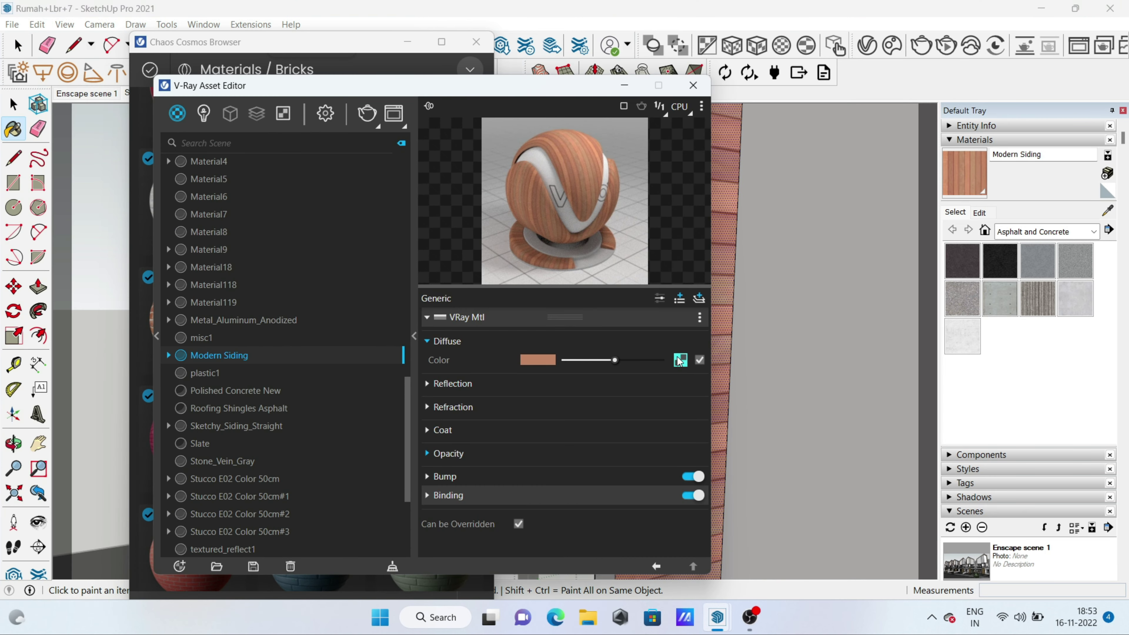
click(679, 360)
Give Modern Siding a grey reflection with 0.8 glossiness and render to check it.
click(693, 567)
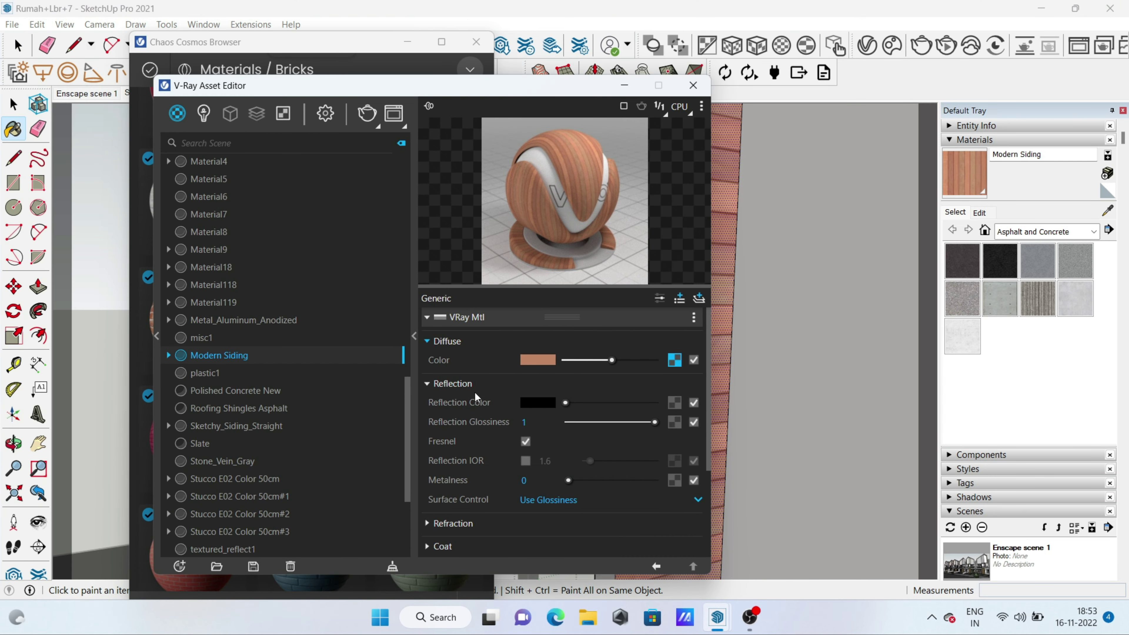
drag(566, 403, 575, 403)
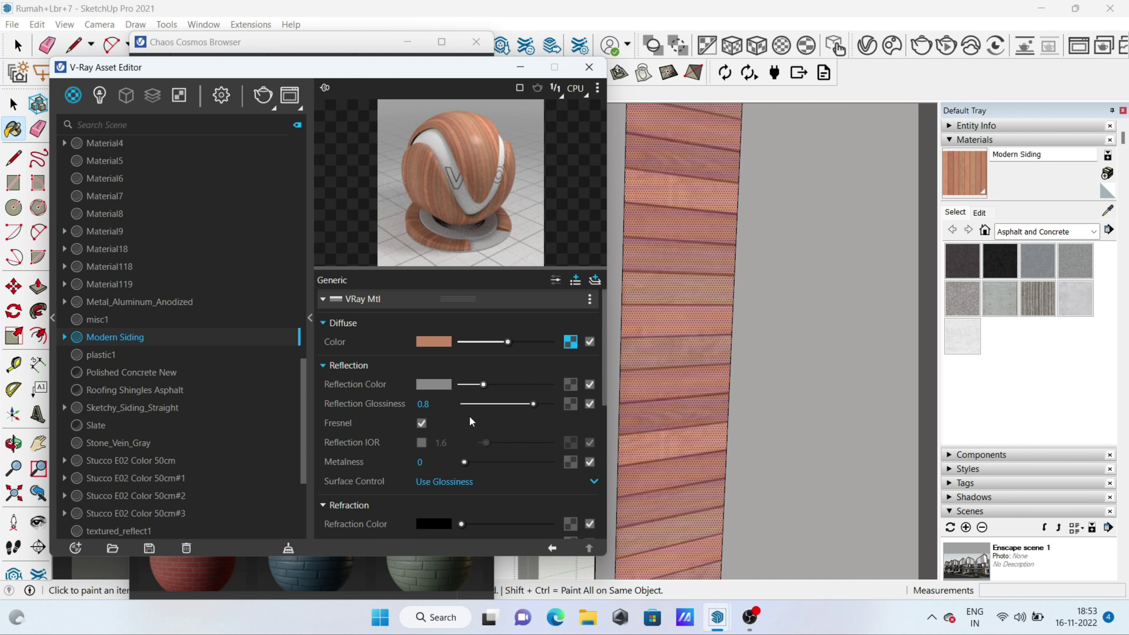
click(262, 94)
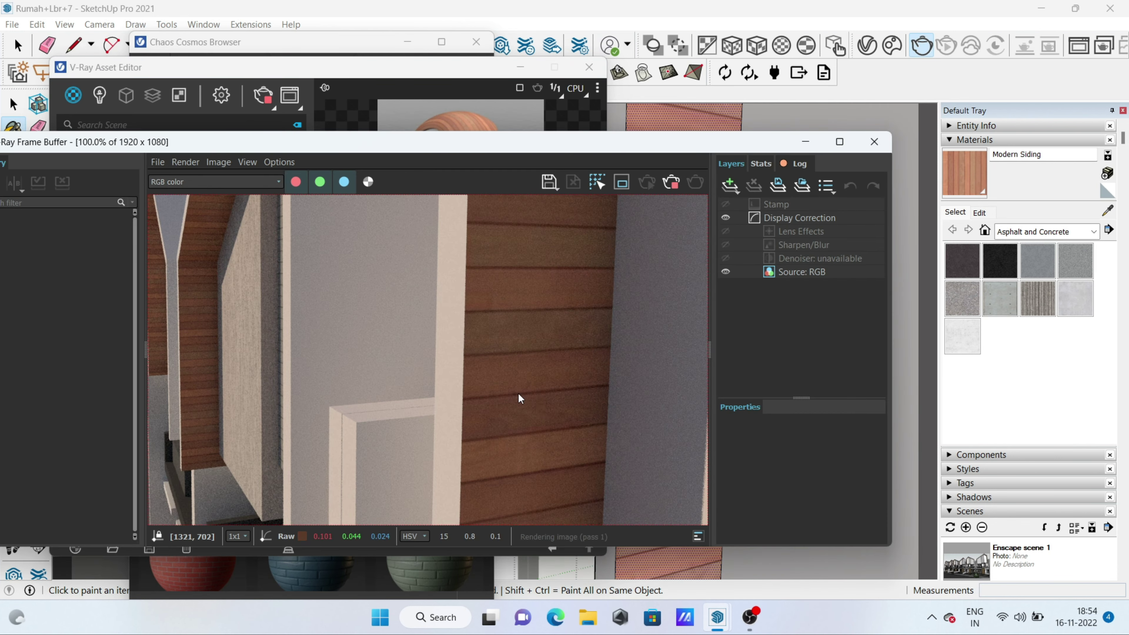
click(805, 142)
Browse the Cosmos Wood and Walls material categories.
click(267, 42)
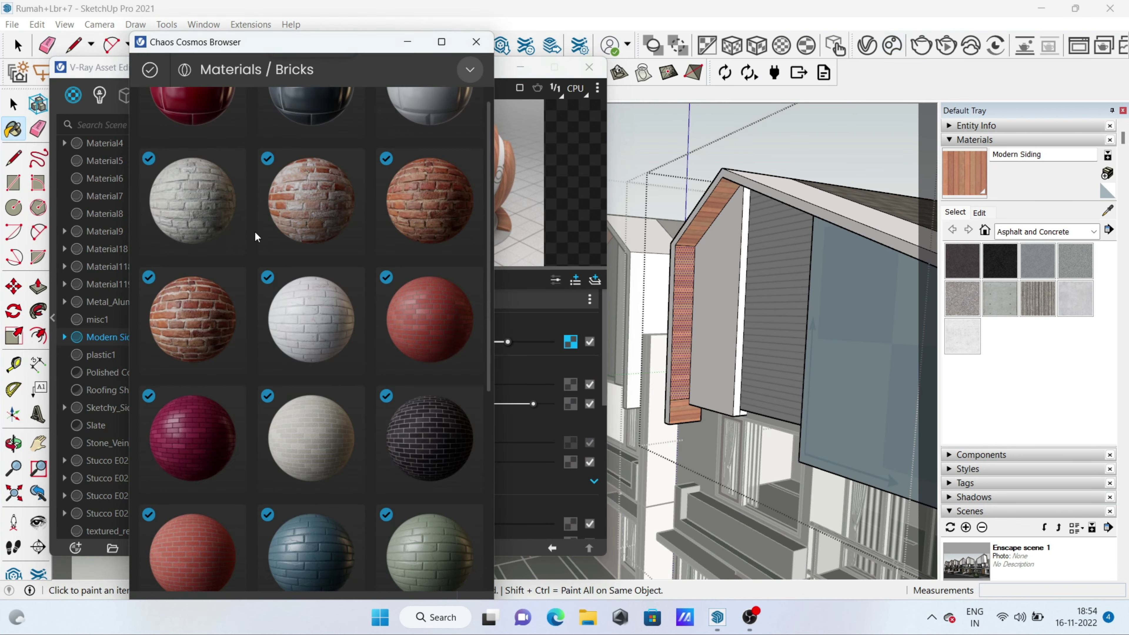
scroll(256, 237, down, 5)
click(256, 69)
click(253, 551)
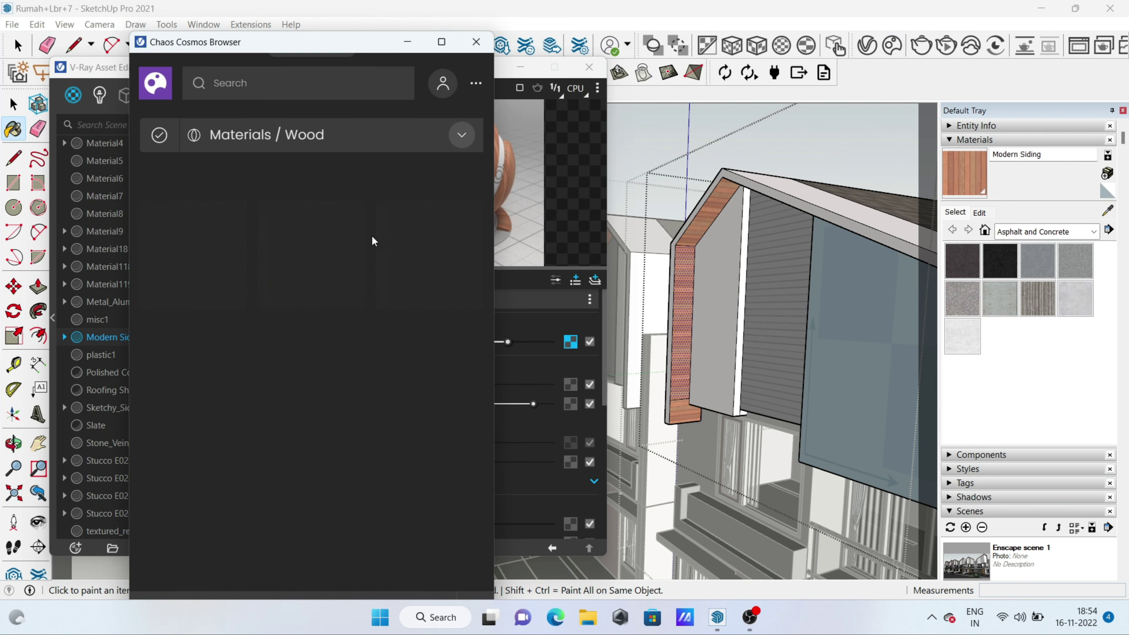
scroll(191, 147, down, 2)
scroll(280, 369, down, 1)
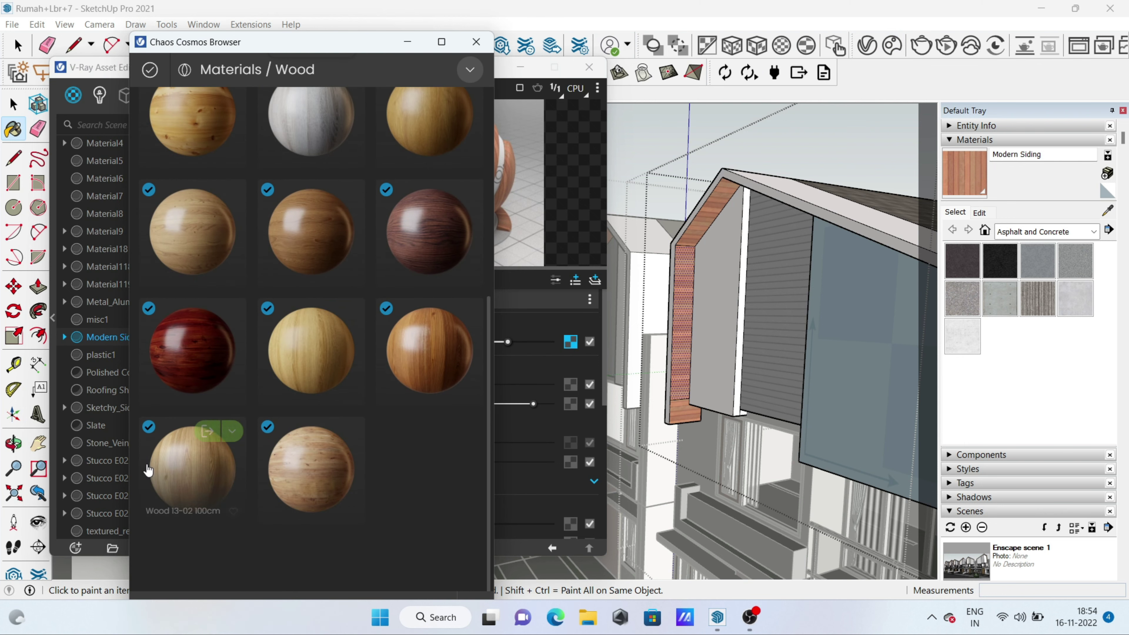
scroll(191, 445, up, 5)
click(267, 144)
click(243, 514)
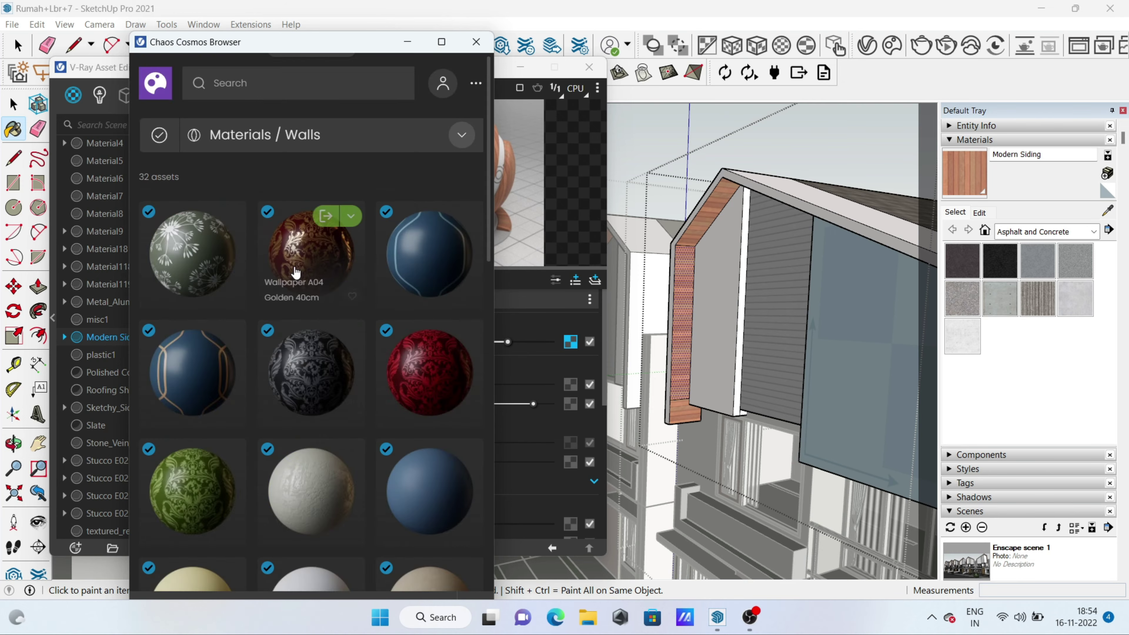
scroll(373, 367, down, 3)
Import Wood Planks 18-72 100cm from the Cosmos Wood flooring category.
click(256, 69)
scroll(248, 556, down, 5)
click(247, 583)
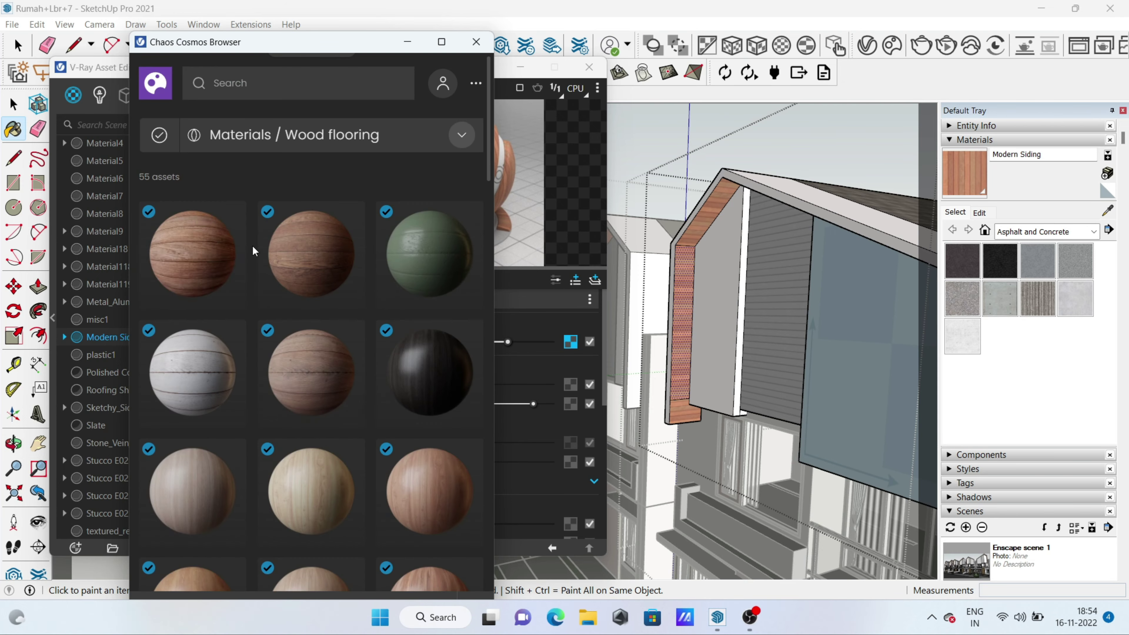
scroll(207, 295, down, 3)
scroll(310, 285, down, 2)
scroll(733, 364, up, 4)
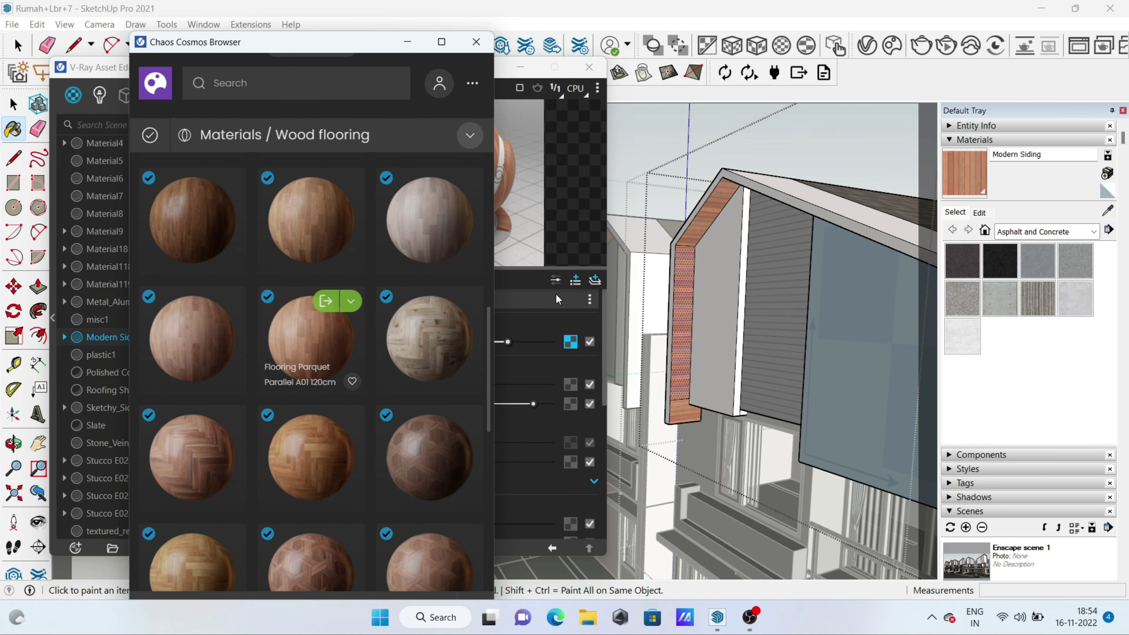
scroll(315, 345, down, 3)
scroll(318, 445, down, 3)
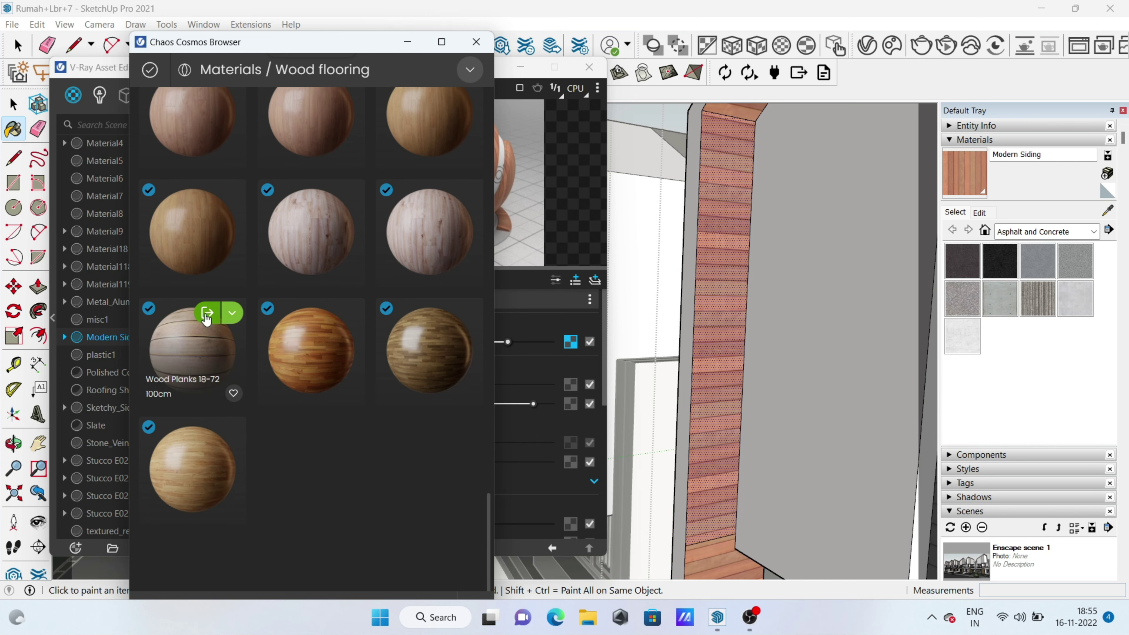
click(206, 313)
mouse_move(713, 366)
middle_down()
mouse_move(647, 296)
mouse_move(682, 305)
middle_up()
Apply Wood Planks 18-72 100cm to the selected siding column face.
key(space)
click(682, 305)
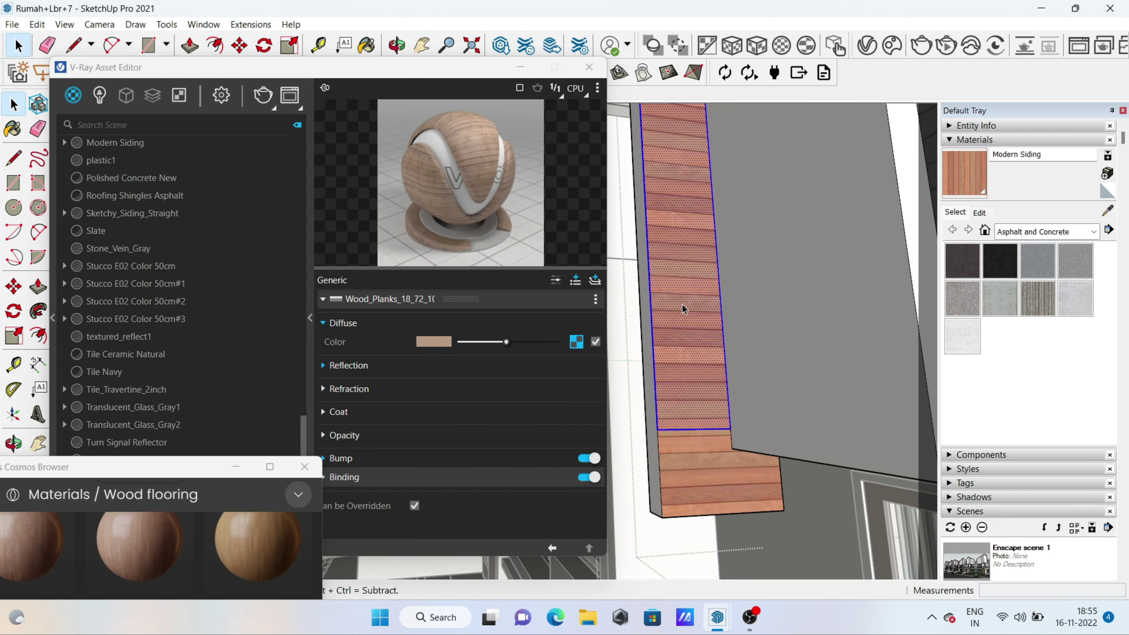
scroll(682, 305, down, 3)
scroll(699, 306, up, 3)
drag(196, 67, 213, 38)
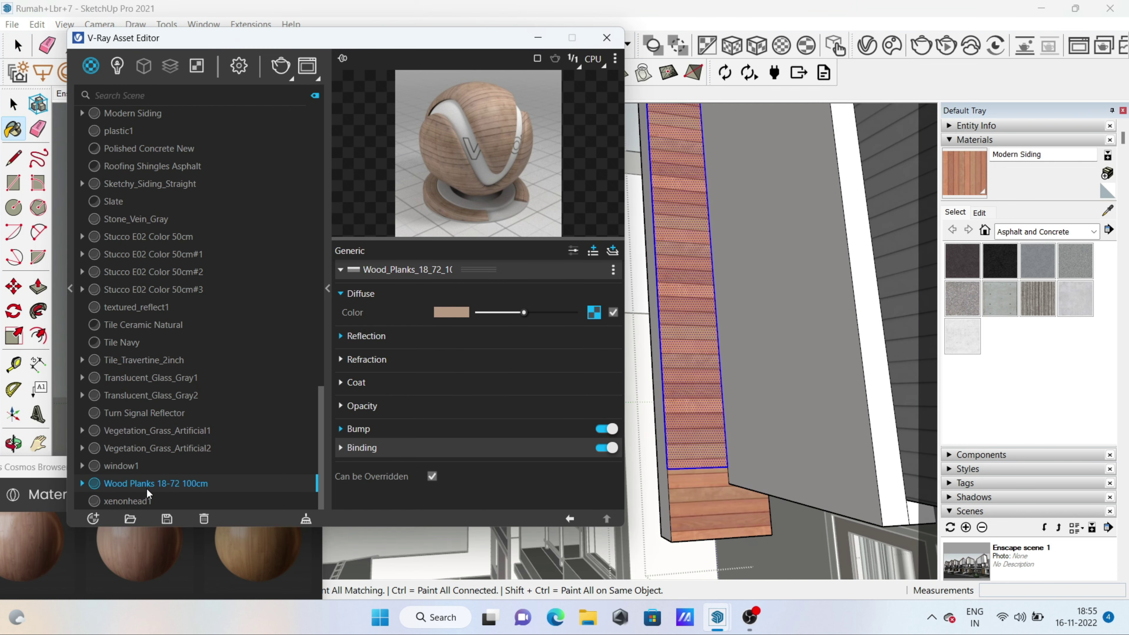
right_click(148, 489)
click(187, 319)
scroll(705, 358, down, 3)
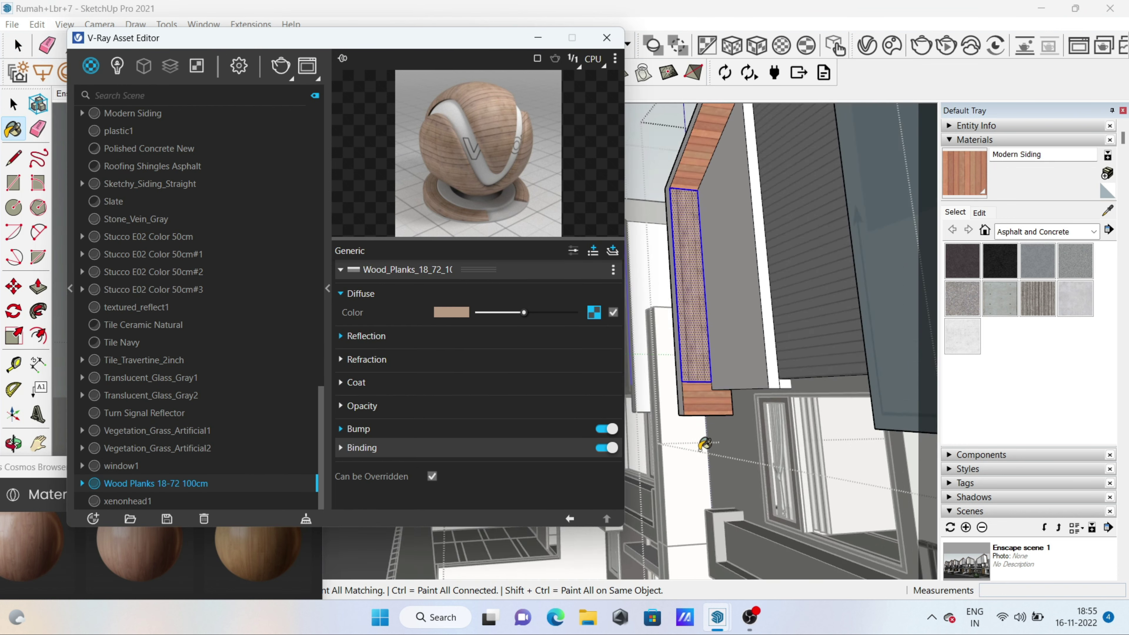
scroll(705, 358, up, 4)
Review the planks' diffuse bitmap placement, colour and bump map settings.
click(594, 312)
click(404, 373)
click(459, 349)
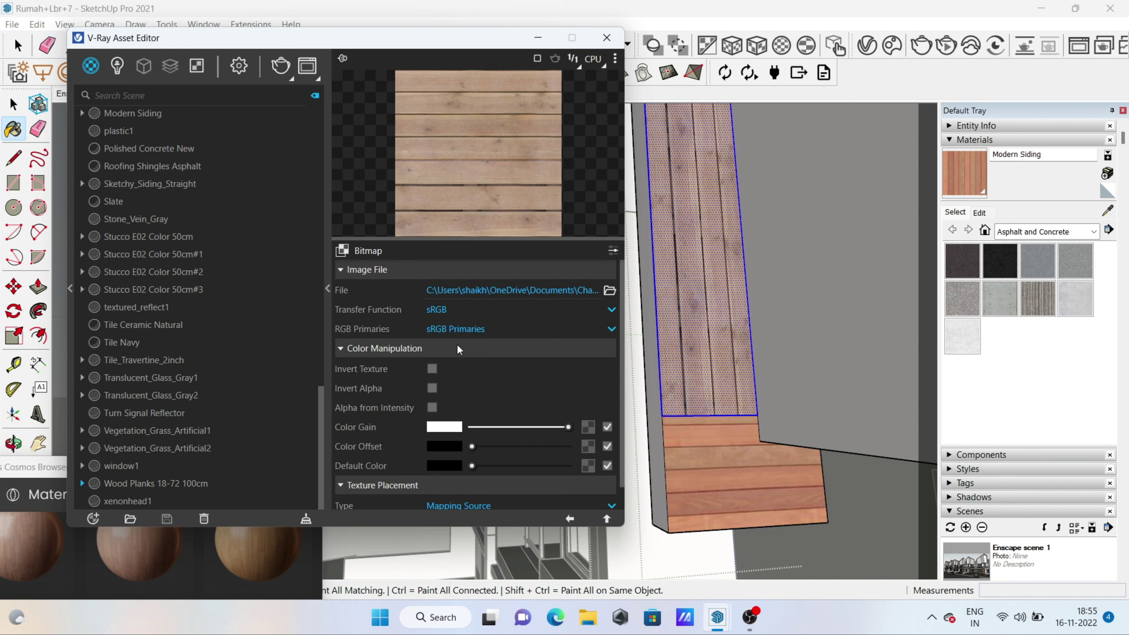
scroll(489, 334, down, 1)
click(613, 251)
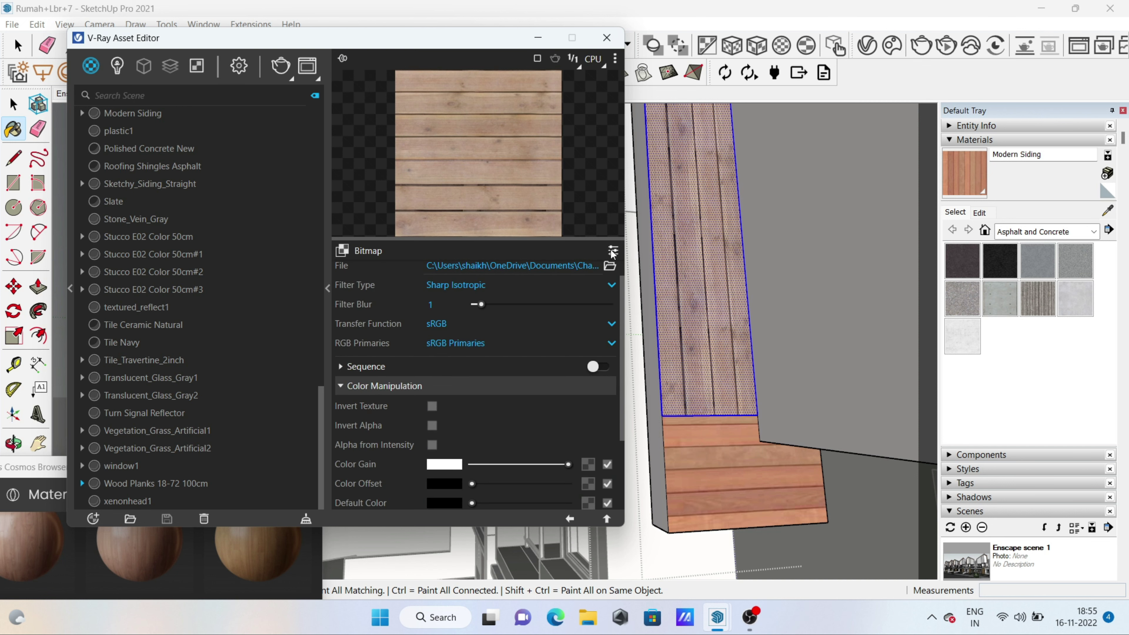
scroll(472, 401, down, 2)
scroll(471, 400, down, 2)
click(341, 421)
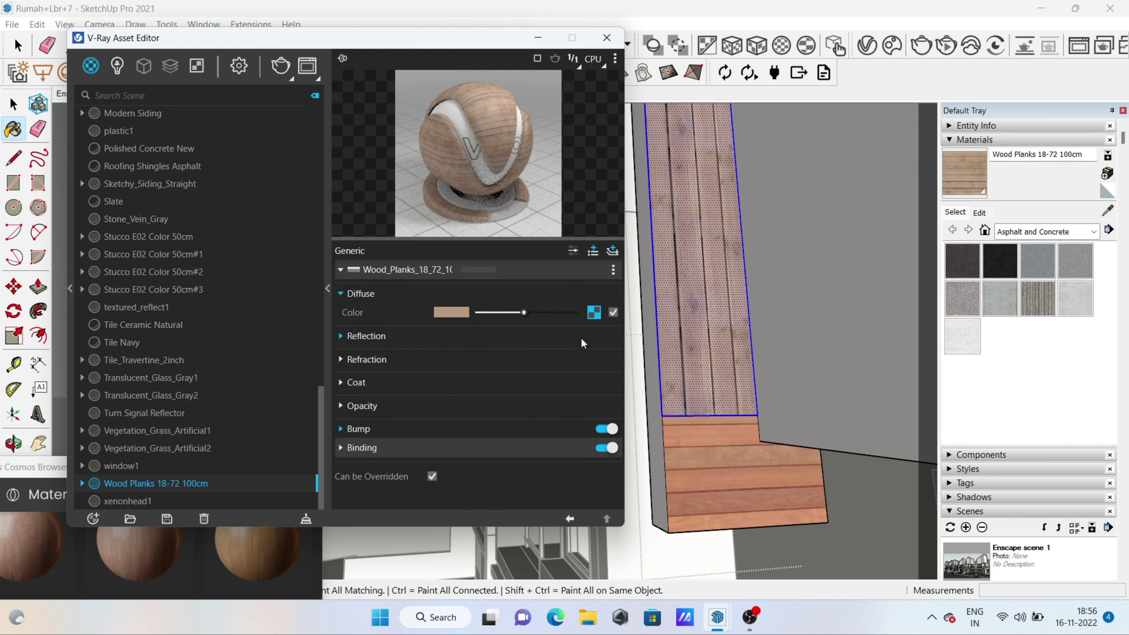
click(605, 448)
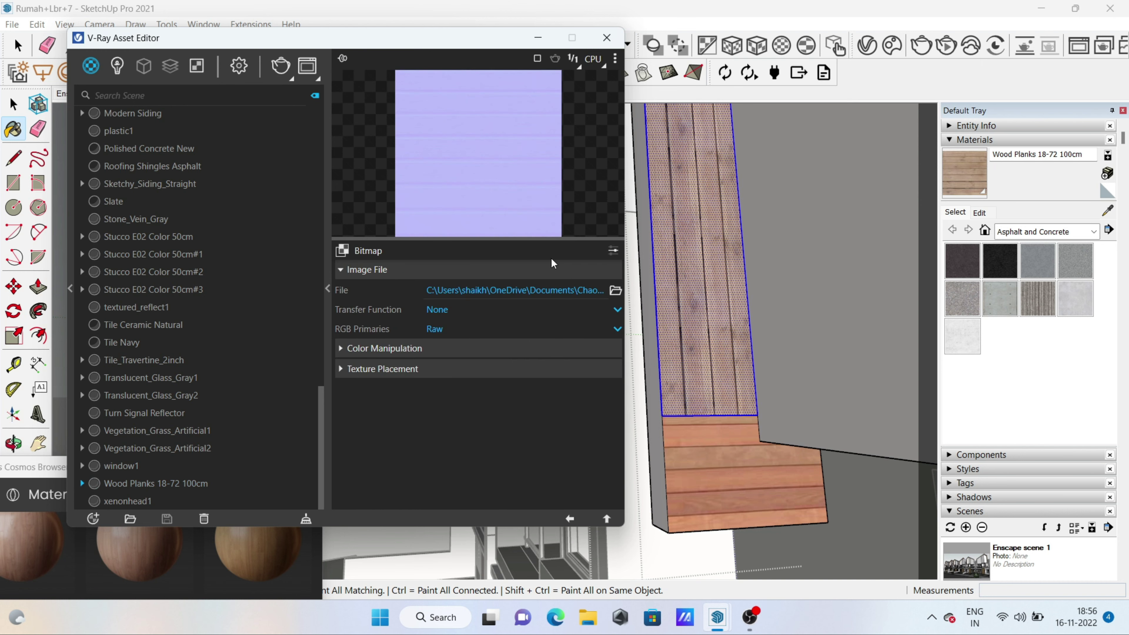
click(608, 522)
Fit the plank mapping with V-Ray Tri-Planar Projection (Fit).
key(space)
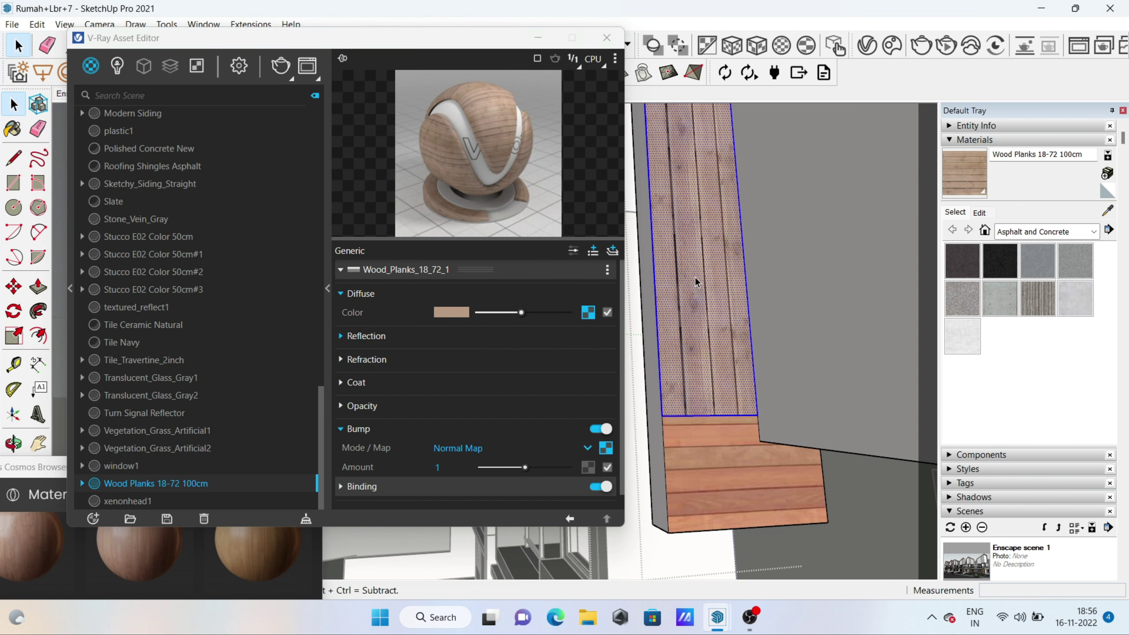
right_click(696, 284)
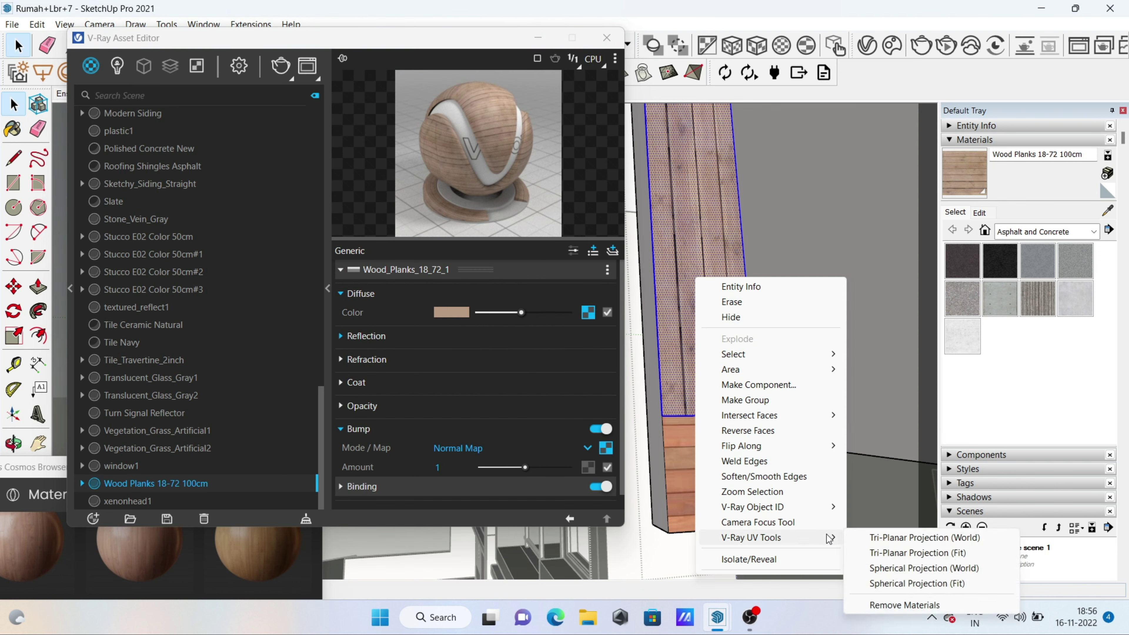
click(894, 552)
scroll(783, 386, up, 3)
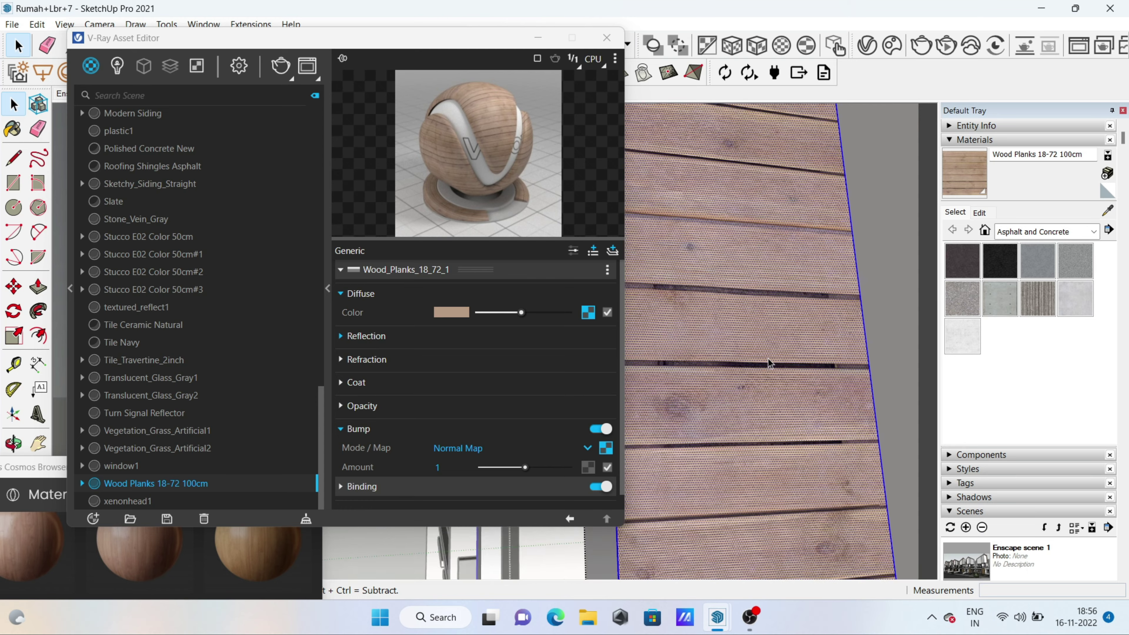
scroll(698, 189, down, 5)
scroll(661, 395, up, 5)
Render the view and inspect the plank-covered column from below.
key(F5)
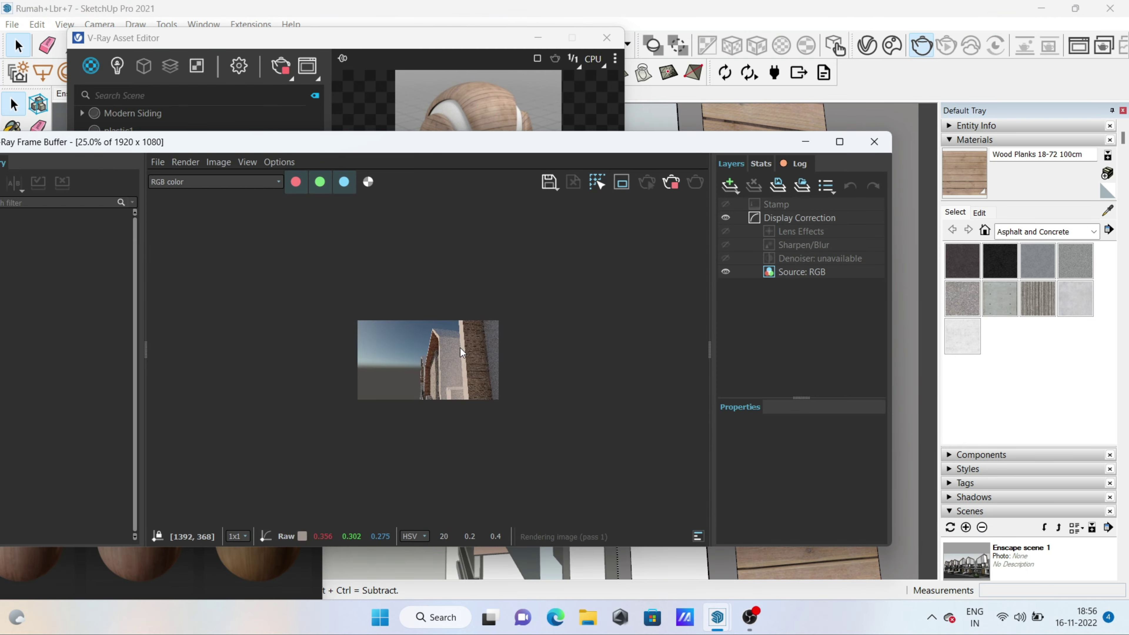
click(805, 142)
scroll(774, 395, up, 3)
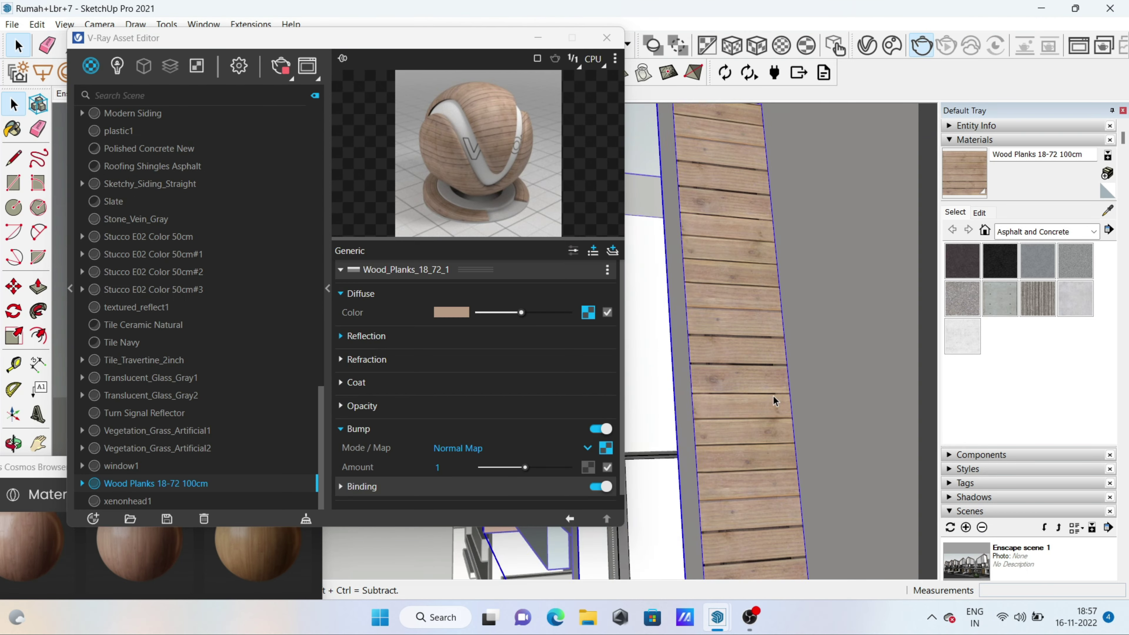
scroll(734, 273, down, 3)
scroll(735, 274, up, 3)
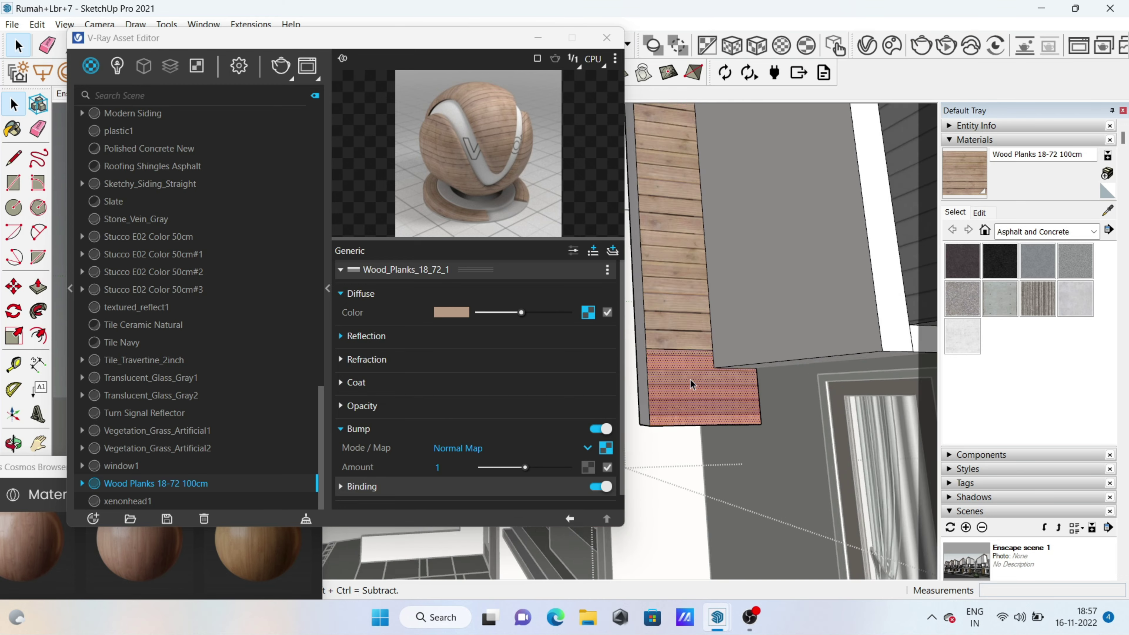
scroll(735, 274, up, 2)
scroll(891, 323, down, 5)
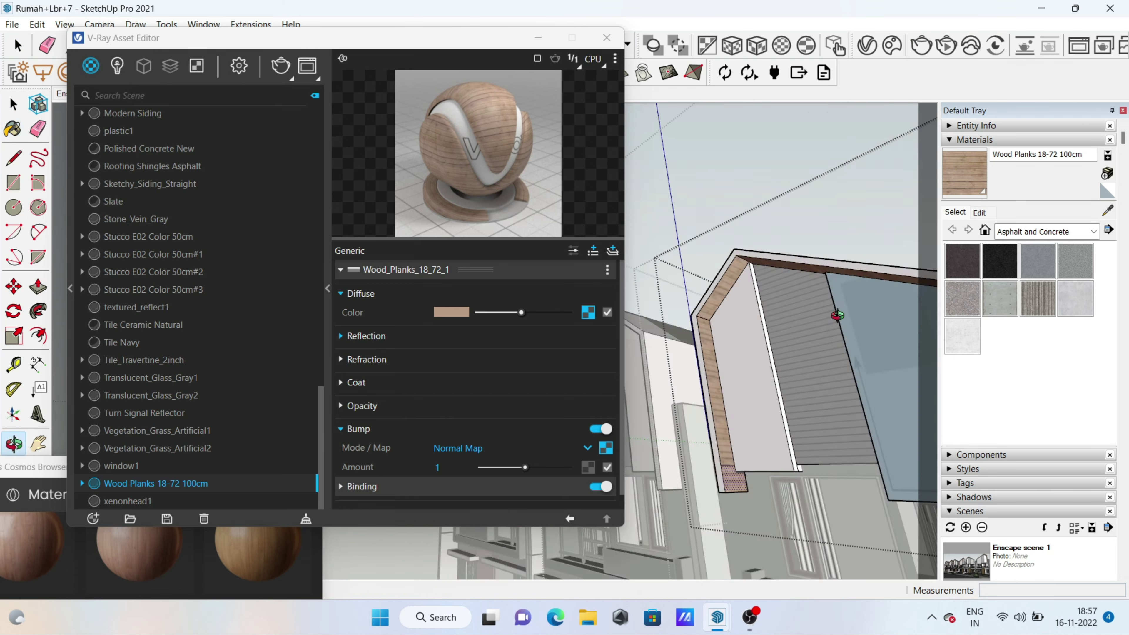
mouse_move(800, 356)
middle_down()
mouse_move(714, 393)
mouse_move(691, 436)
mouse_move(623, 338)
middle_up()
scroll(713, 394, up, 3)
scroll(702, 414, down, 3)
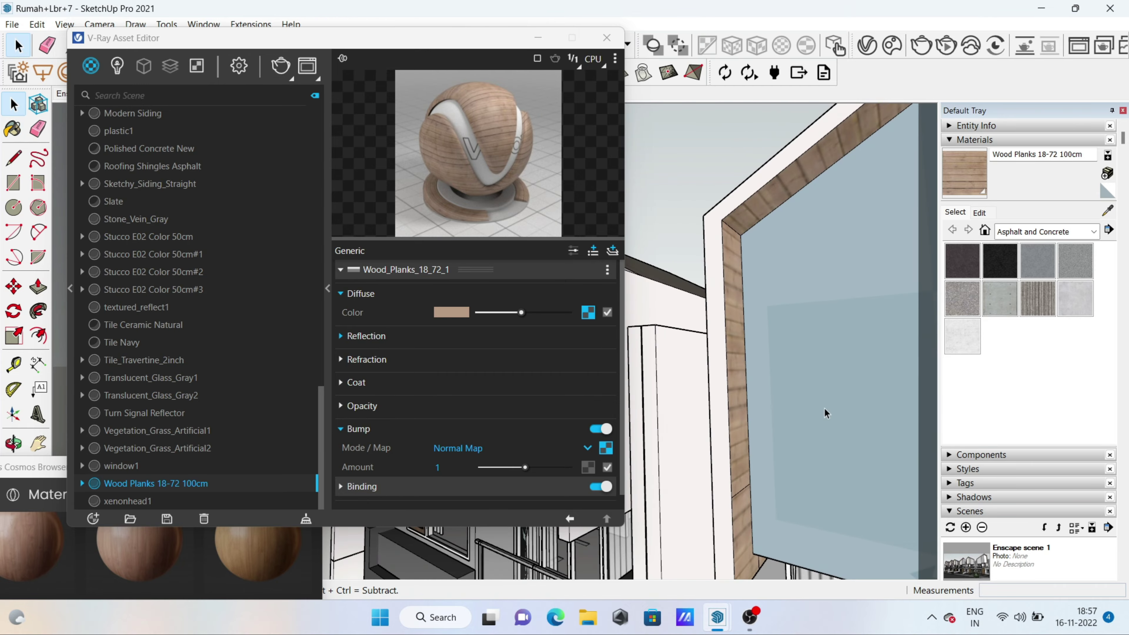
Switch to the Scene 2 view and start a V-Ray render of it.
key(space)
drag(509, 41, 283, 310)
click(87, 93)
click(921, 45)
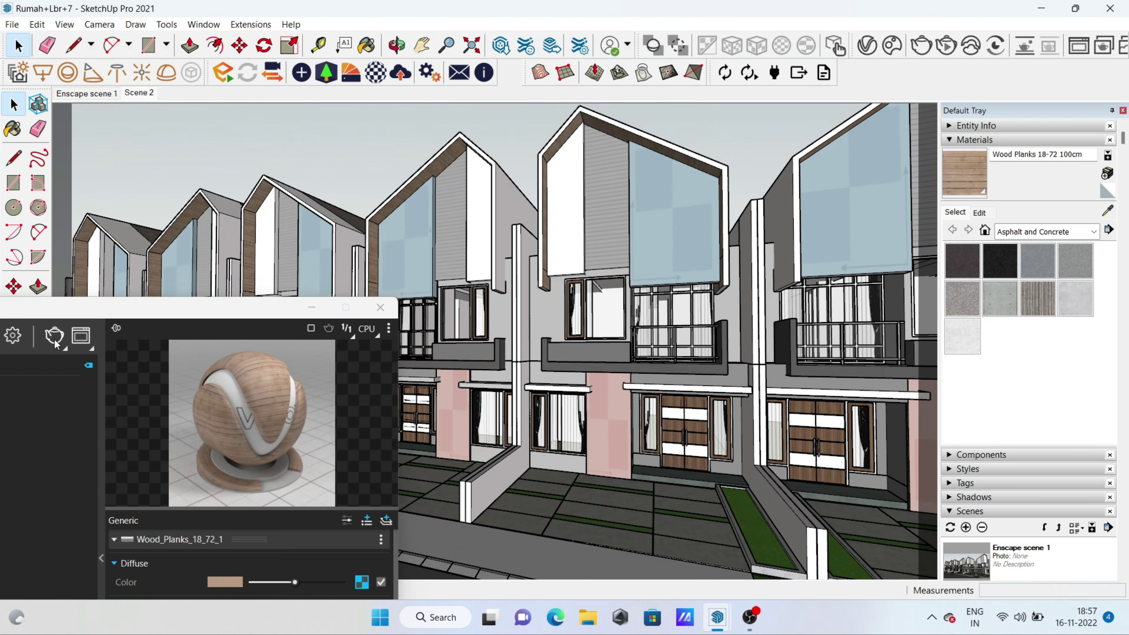
scroll(376, 395, up, 3)
scroll(376, 395, down, 1)
Pan and zoom the Scene 2 render to inspect the upper facades and balconies.
scroll(370, 444, down, 2)
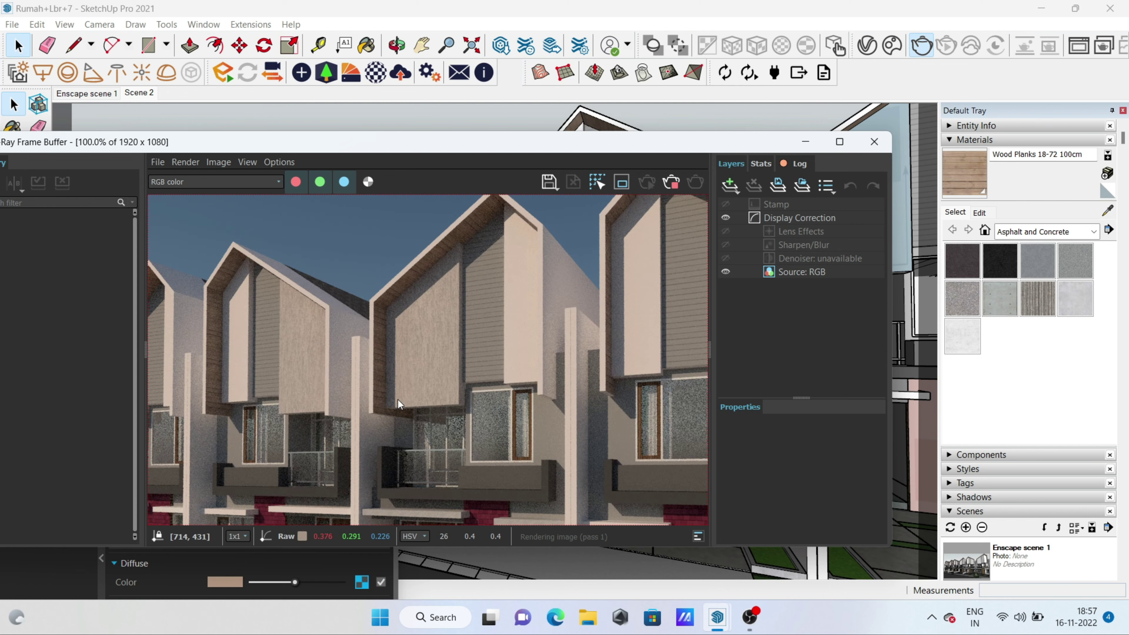
scroll(480, 393, up, 1)
scroll(484, 395, up, 2)
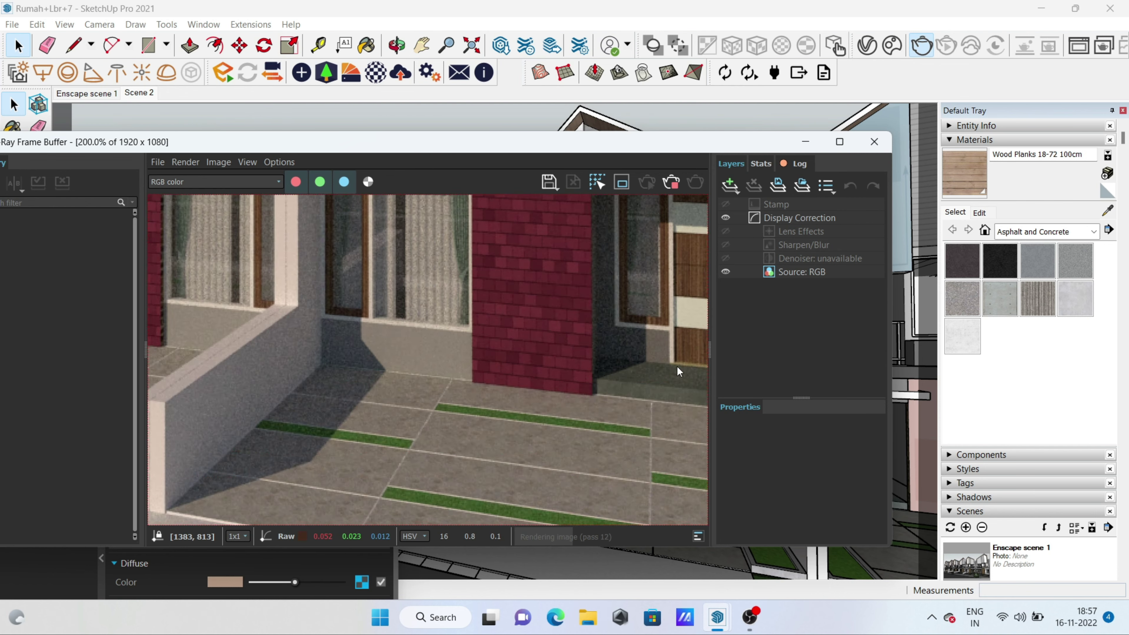
middle_drag(677, 366, 466, 325)
scroll(475, 352, down, 2)
scroll(475, 351, up, 1)
scroll(517, 416, up, 1)
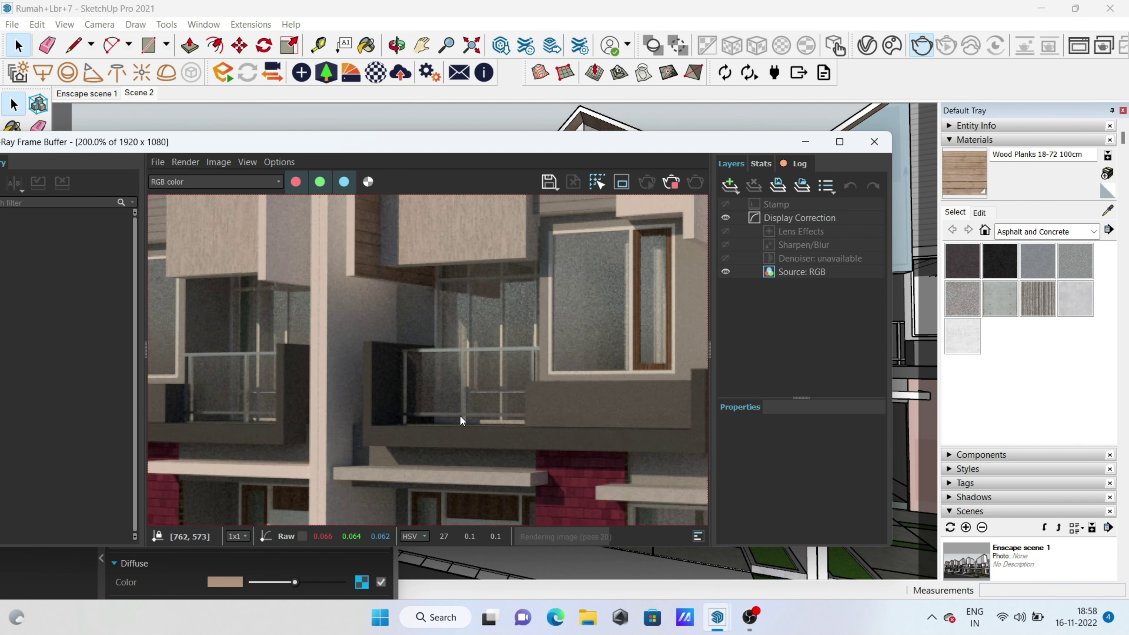
middle_drag(643, 456, 610, 413)
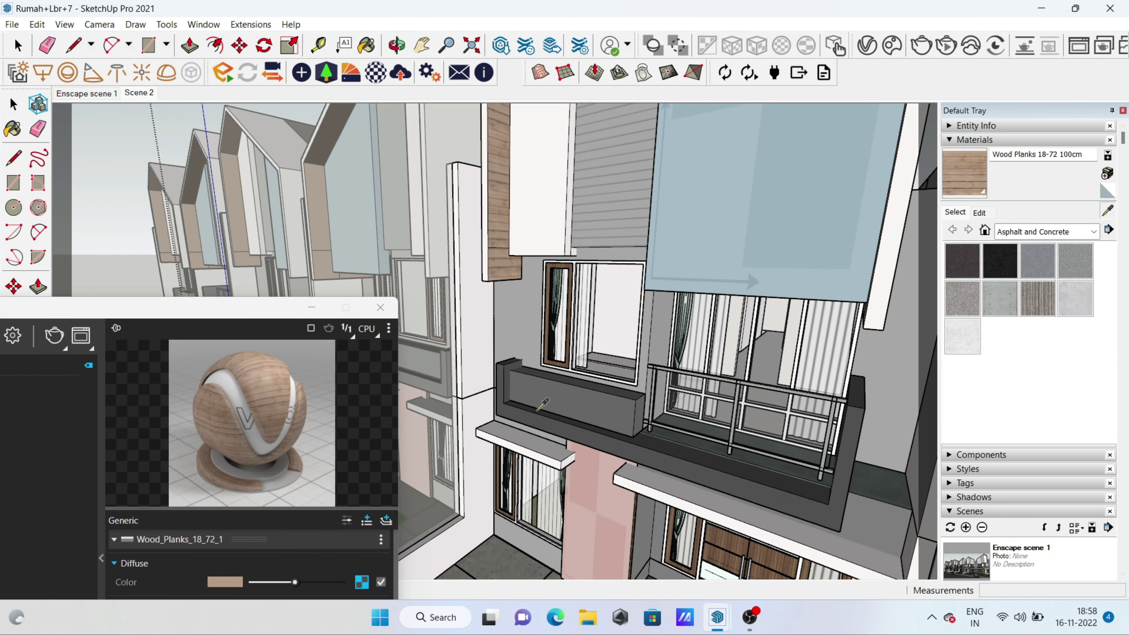
Sample the dark grey balcony and white wall materials, opening the white 0010_Snow in V-Ray.
alt+click(541, 405)
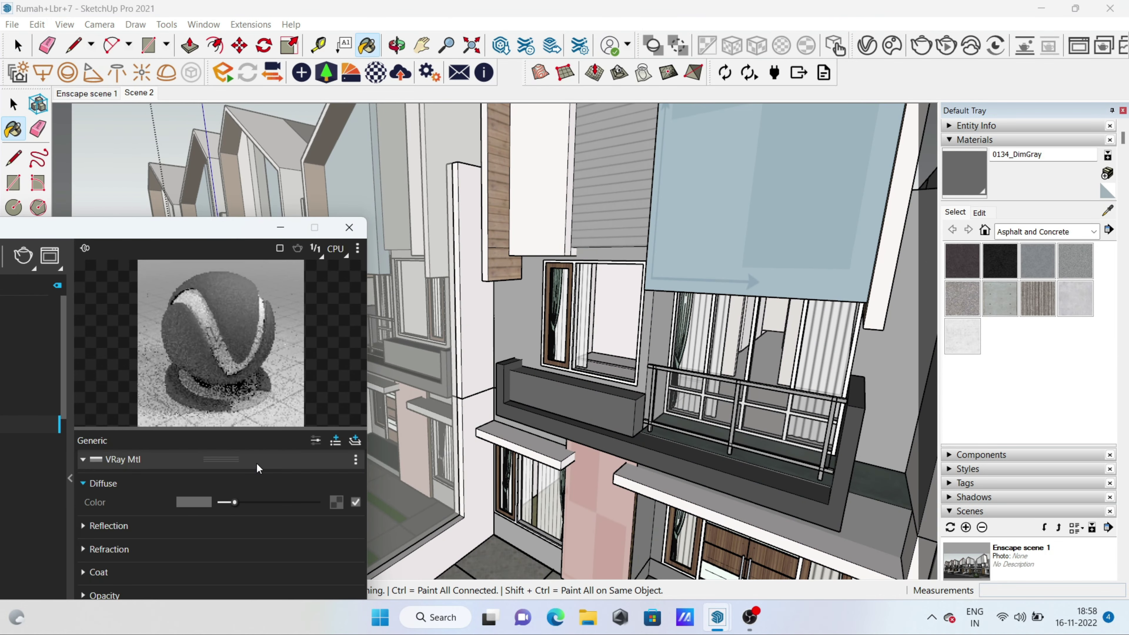
click(244, 461)
scroll(577, 355, up, 3)
alt+click(461, 260)
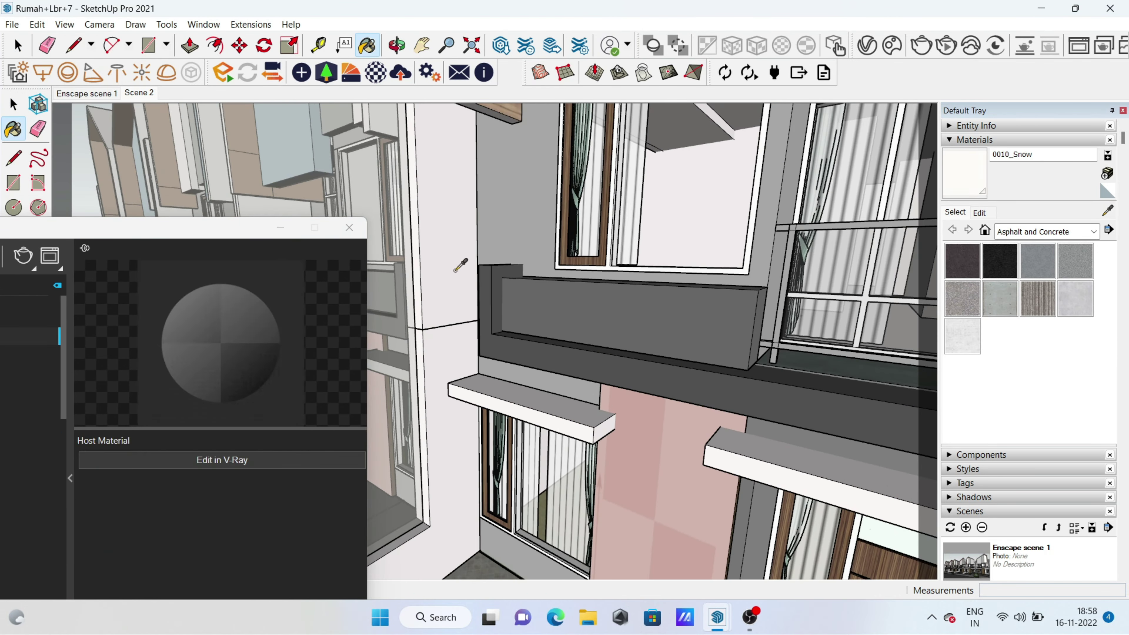
click(221, 460)
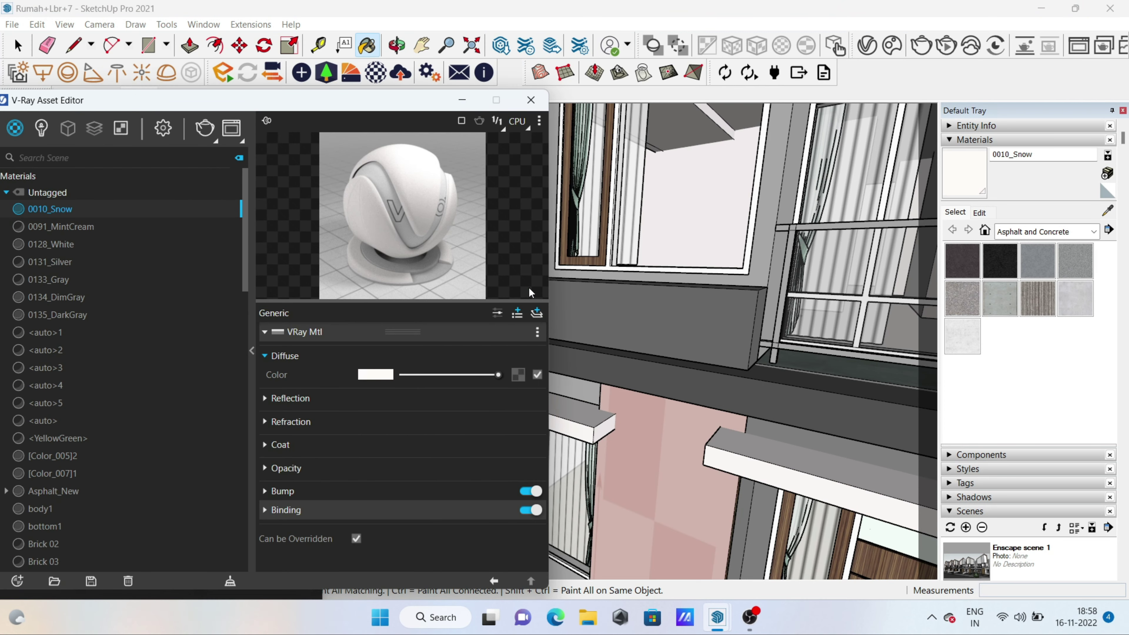
Add an Override layer to the white material and review its advanced and diffuse settings.
click(453, 420)
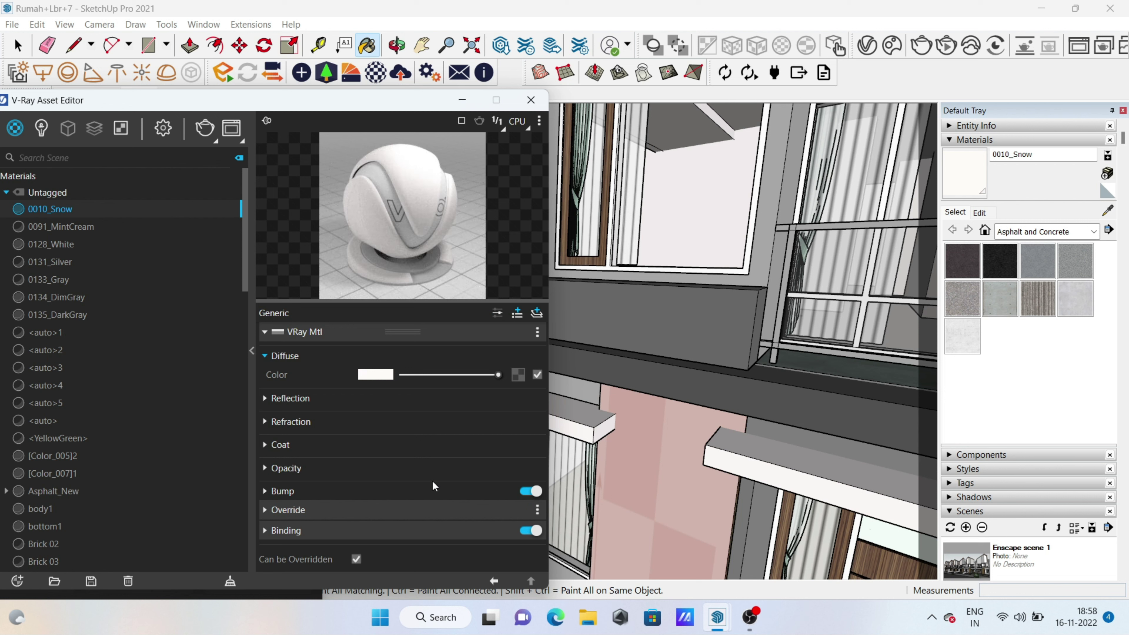
click(391, 509)
click(512, 374)
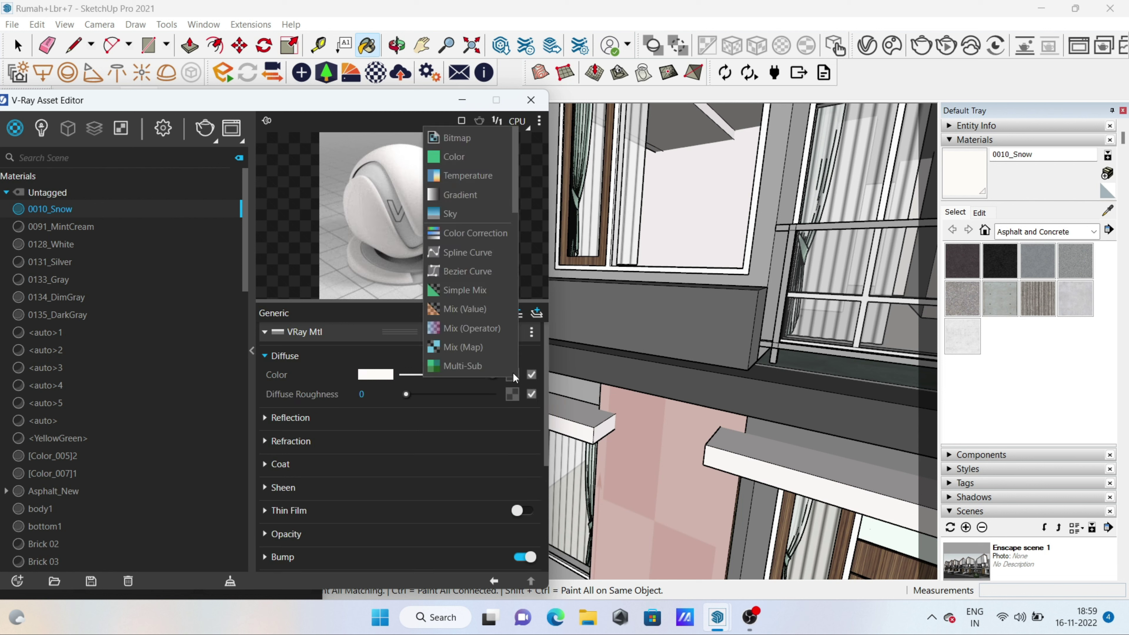
scroll(473, 280, down, 3)
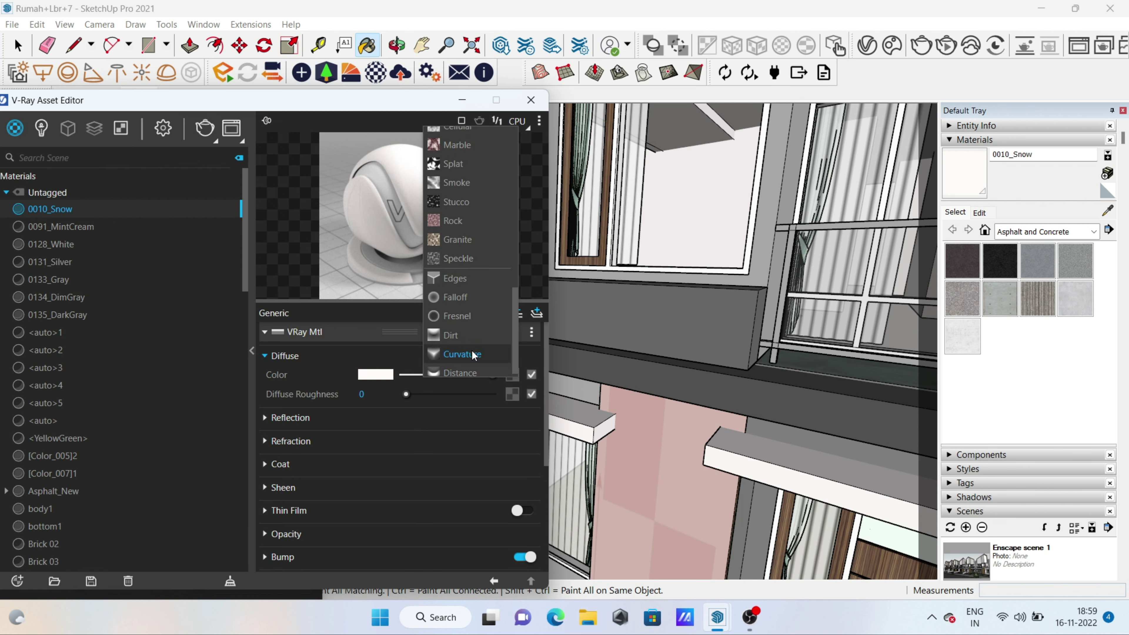
scroll(524, 425, down, 5)
click(296, 418)
scroll(680, 288, down, 5)
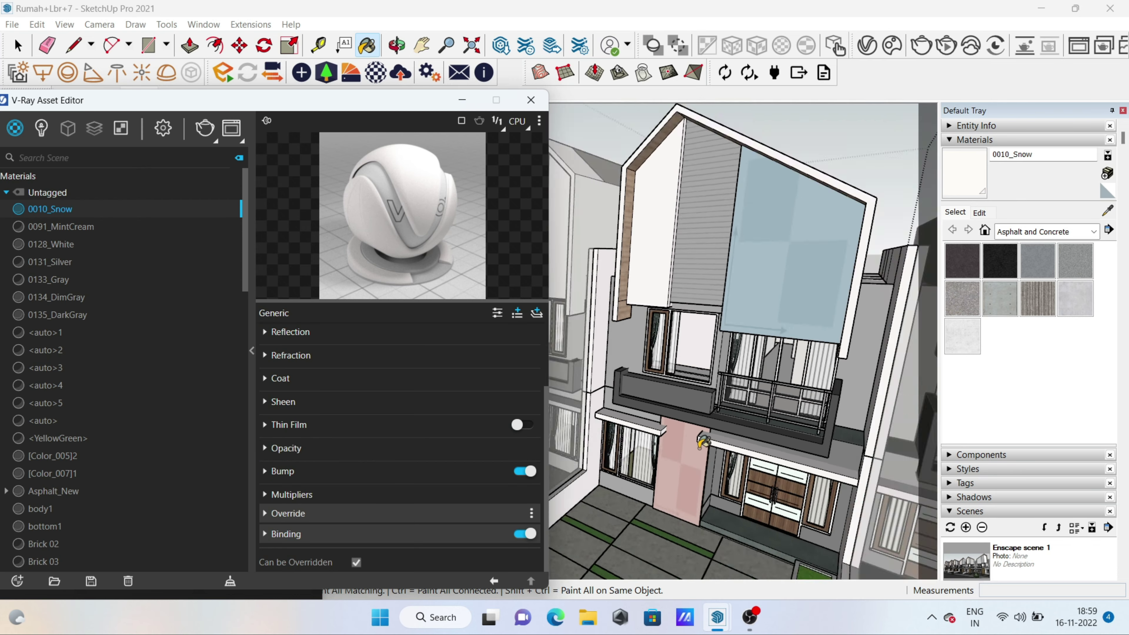
scroll(680, 288, up, 10)
Switch to the Scene 2 view and start a fresh V-Ray render.
drag(363, 93, 389, 255)
click(130, 93)
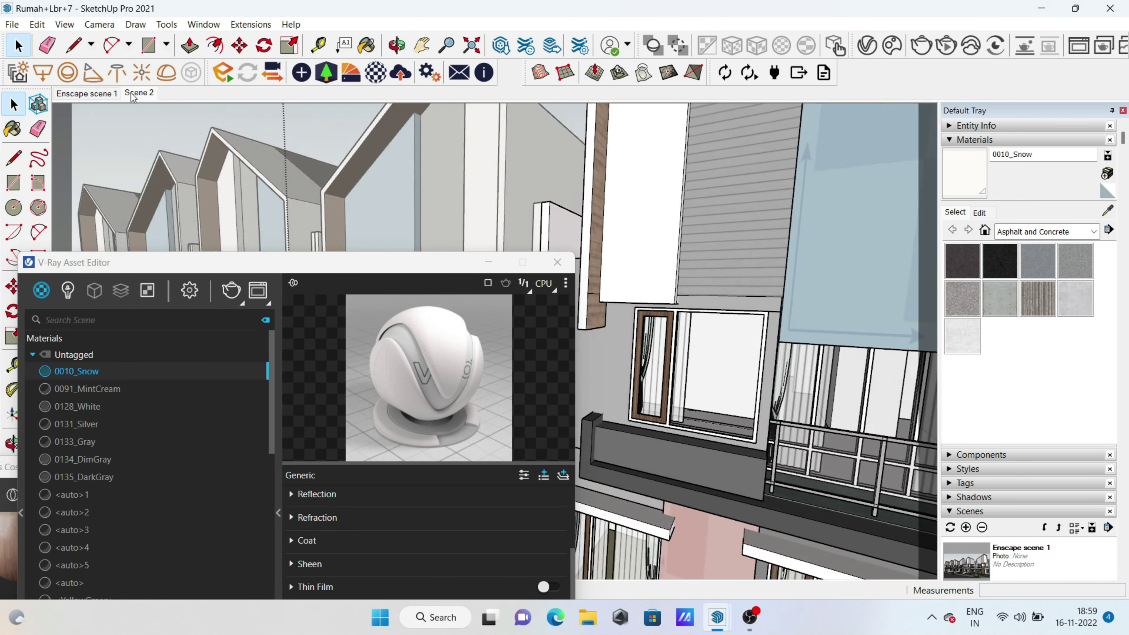
click(232, 291)
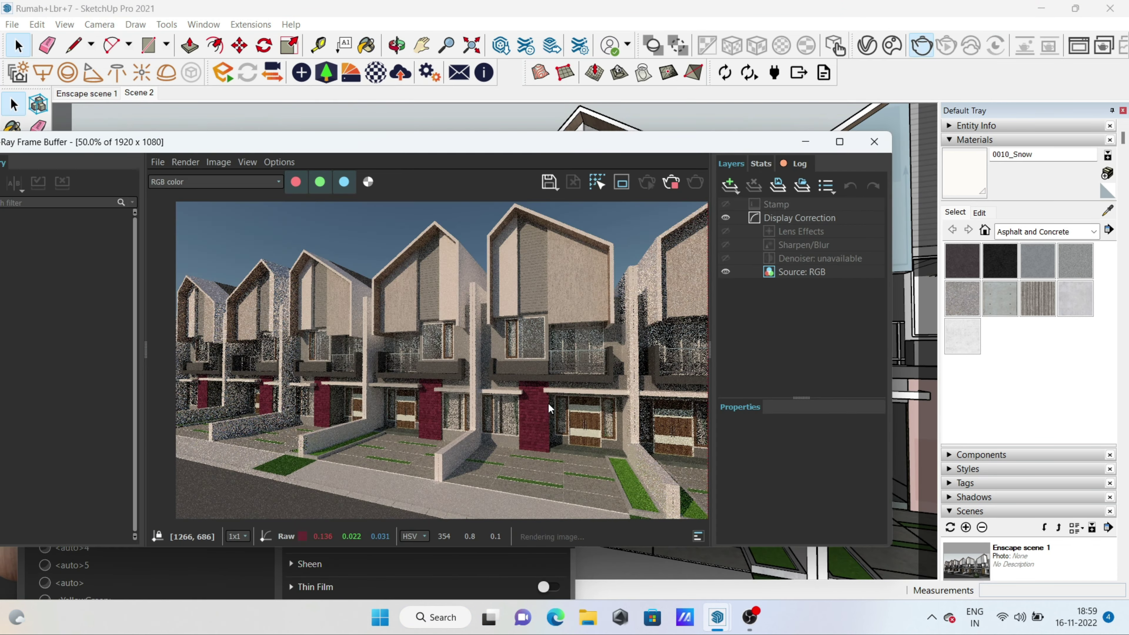
Check the Translucent_Glass_Gray2 opacity of 0.098039 and its reflection settings.
scroll(502, 358, down, 5)
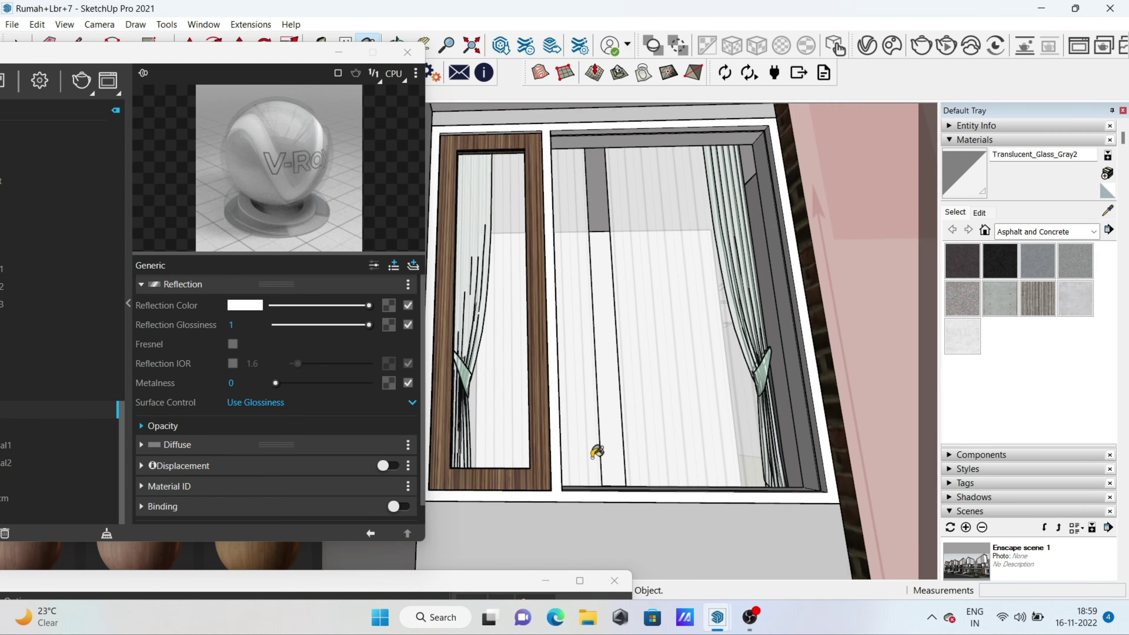
click(160, 427)
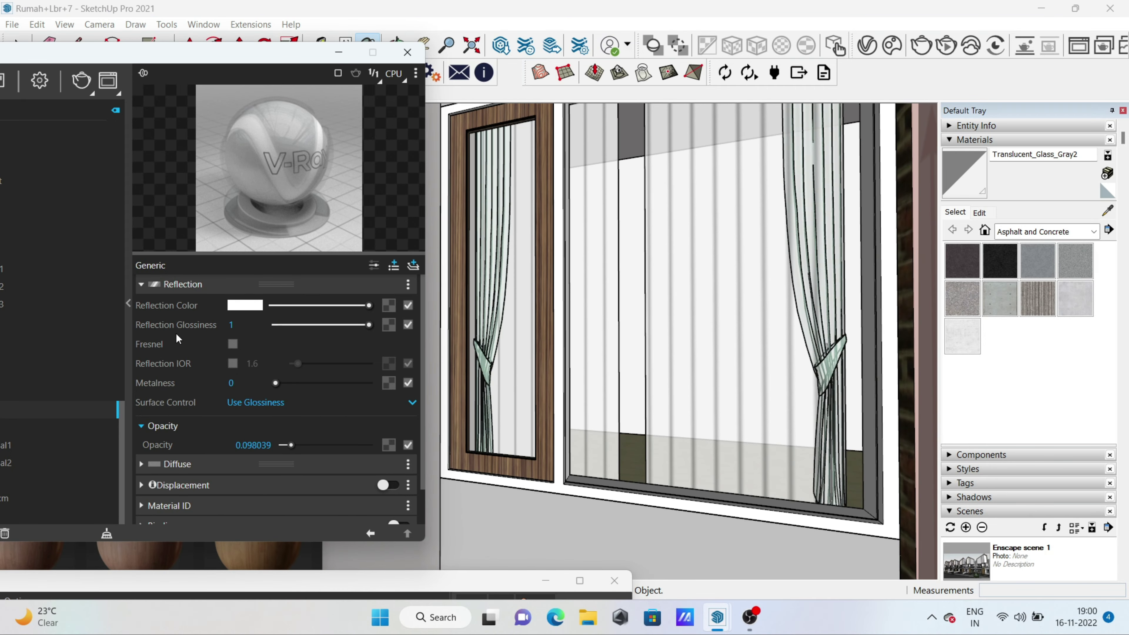
scroll(420, 283, down, 1)
click(177, 424)
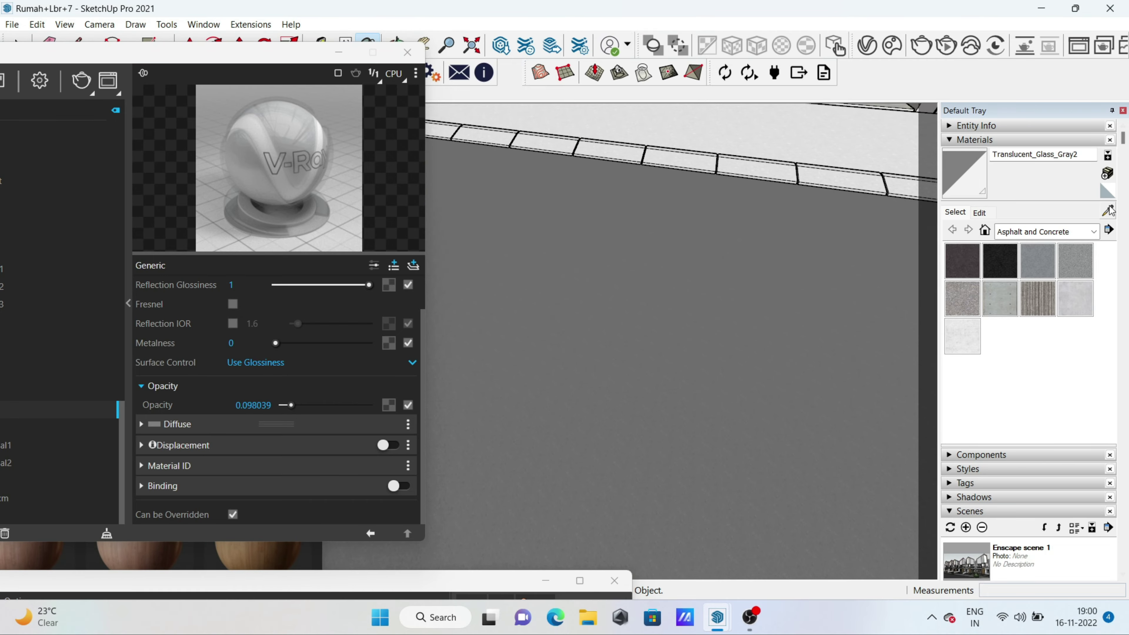
Sample Asphalt_New and Tile_Travertine_2inch, then close the V-Ray Asset Editor.
alt+click(642, 387)
scroll(719, 245, up, 5)
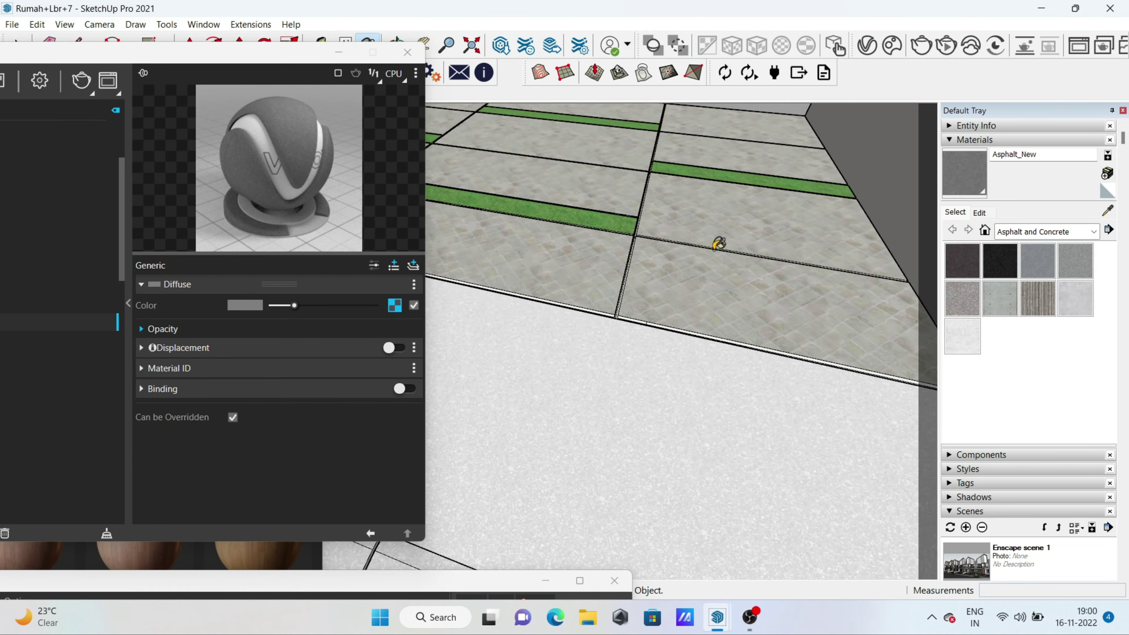
alt+click(719, 245)
click(139, 93)
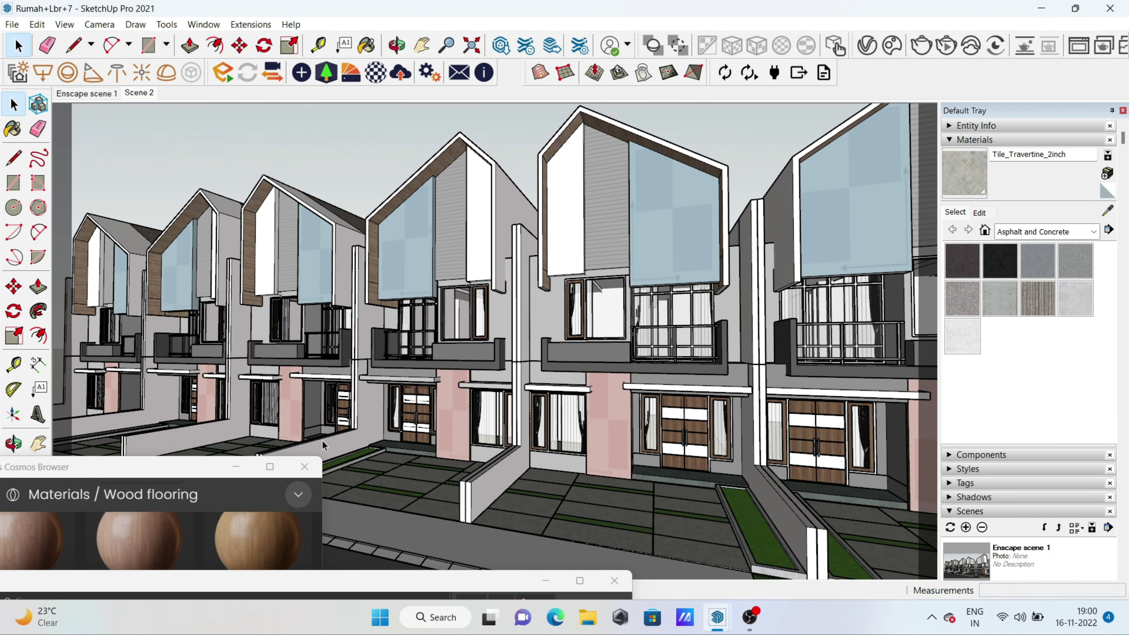
Orbit and zoom in close to the townhouse balcony ledges.
drag(173, 470, 92, 201)
scroll(623, 356, up, 5)
middle_drag(737, 411, 661, 460)
scroll(661, 460, up, 5)
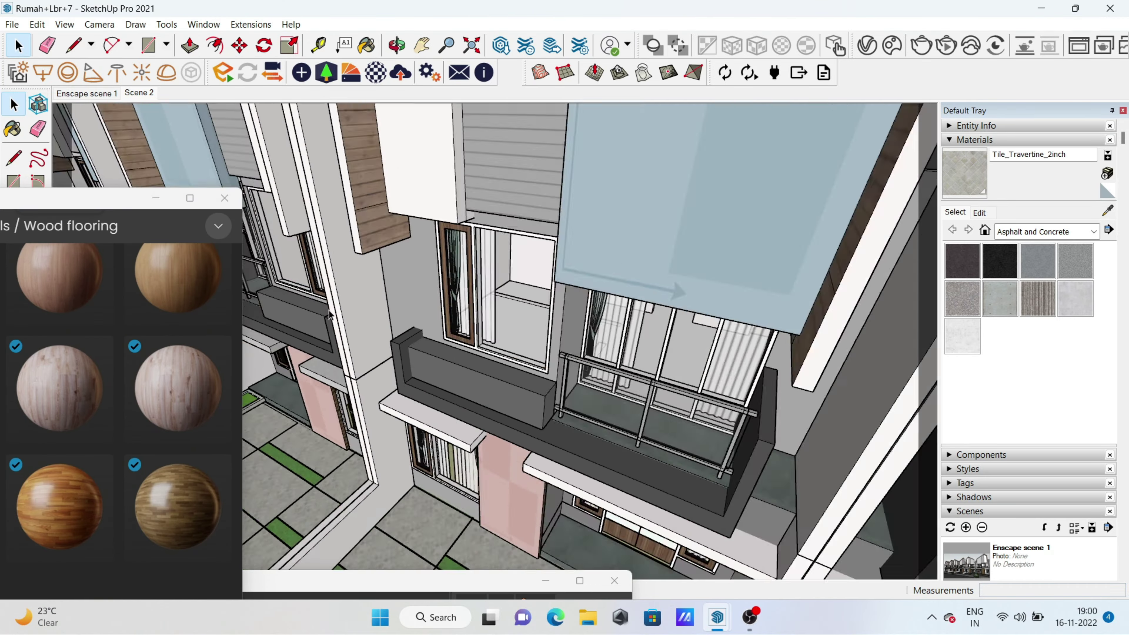
scroll(527, 373, up, 5)
Enlarge the Cosmos browser and filter online 3D Models to Vegetation.
middle_drag(526, 373, 445, 311)
click(364, 111)
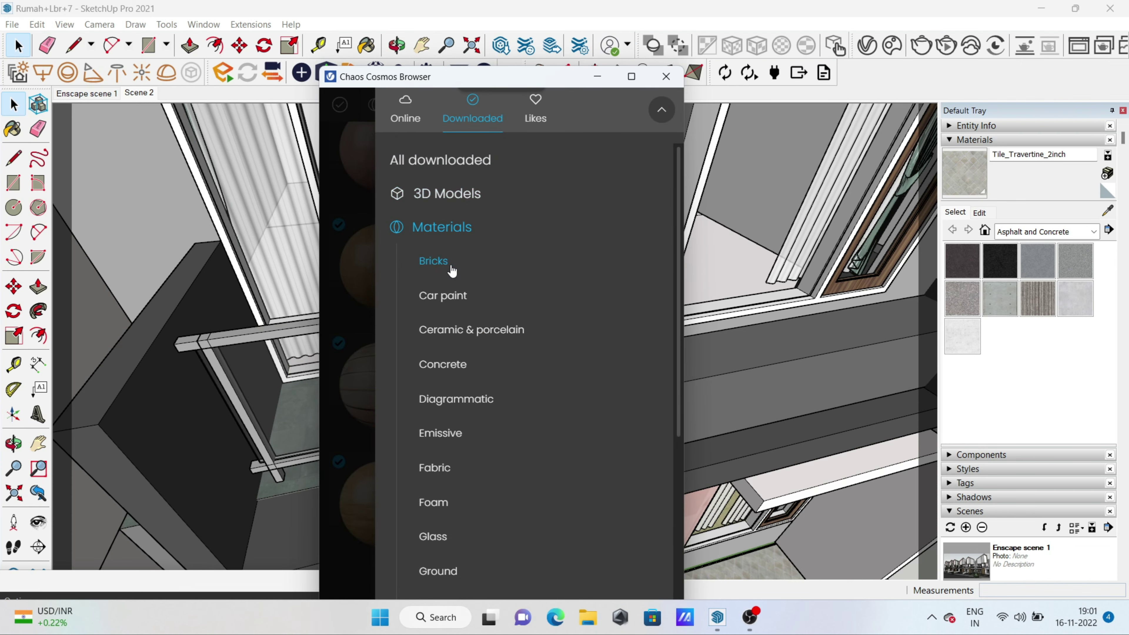
click(449, 192)
click(631, 76)
click(53, 159)
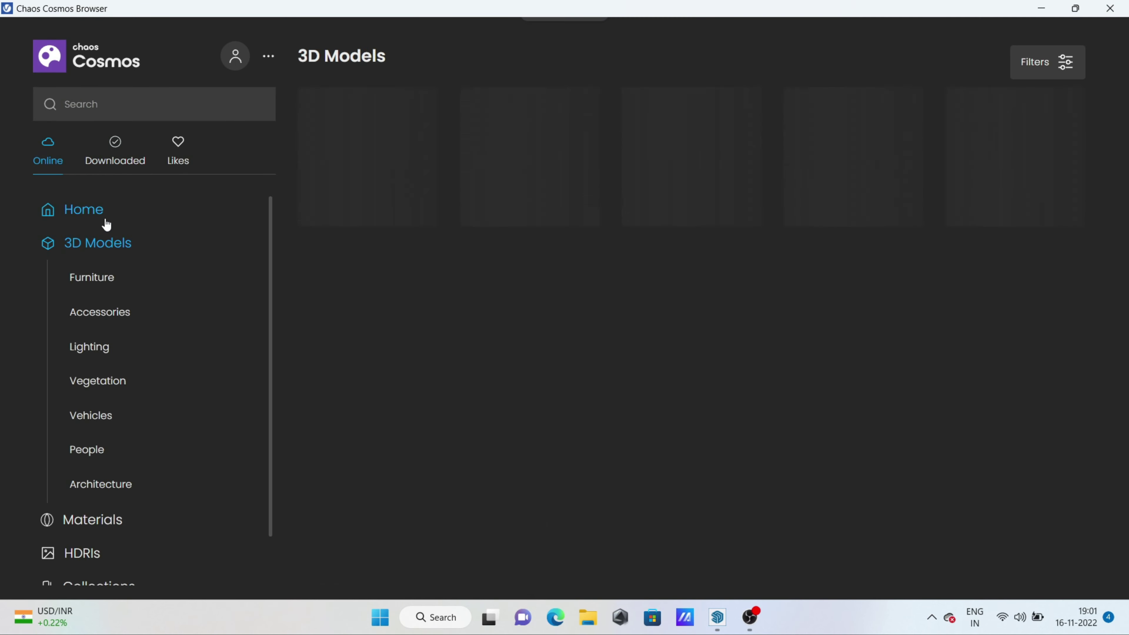
click(103, 214)
click(105, 244)
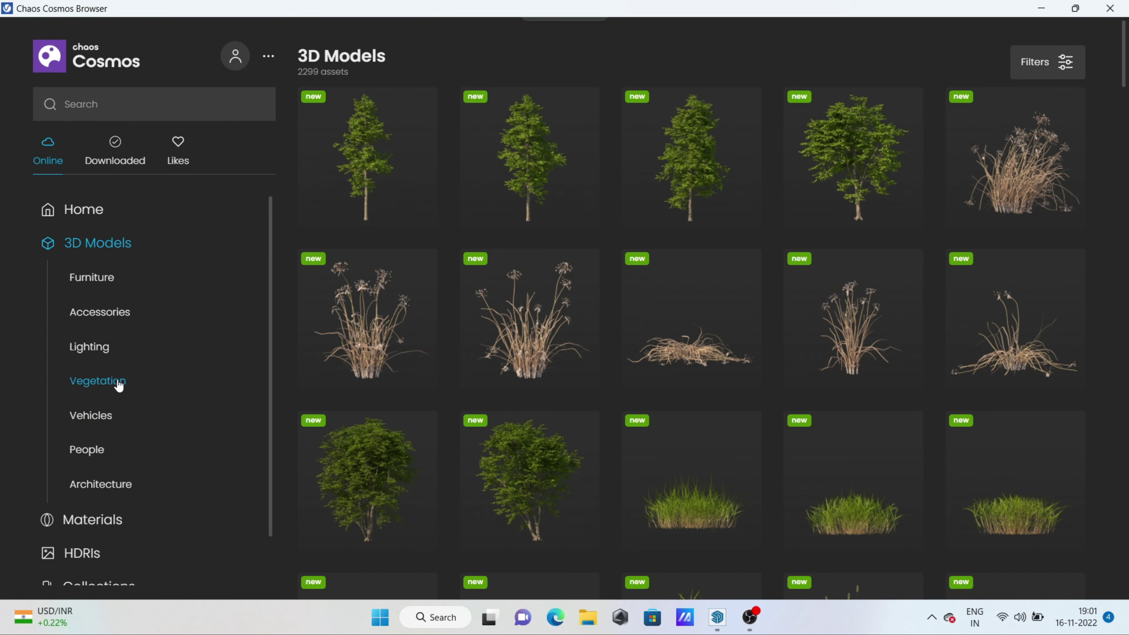
click(117, 382)
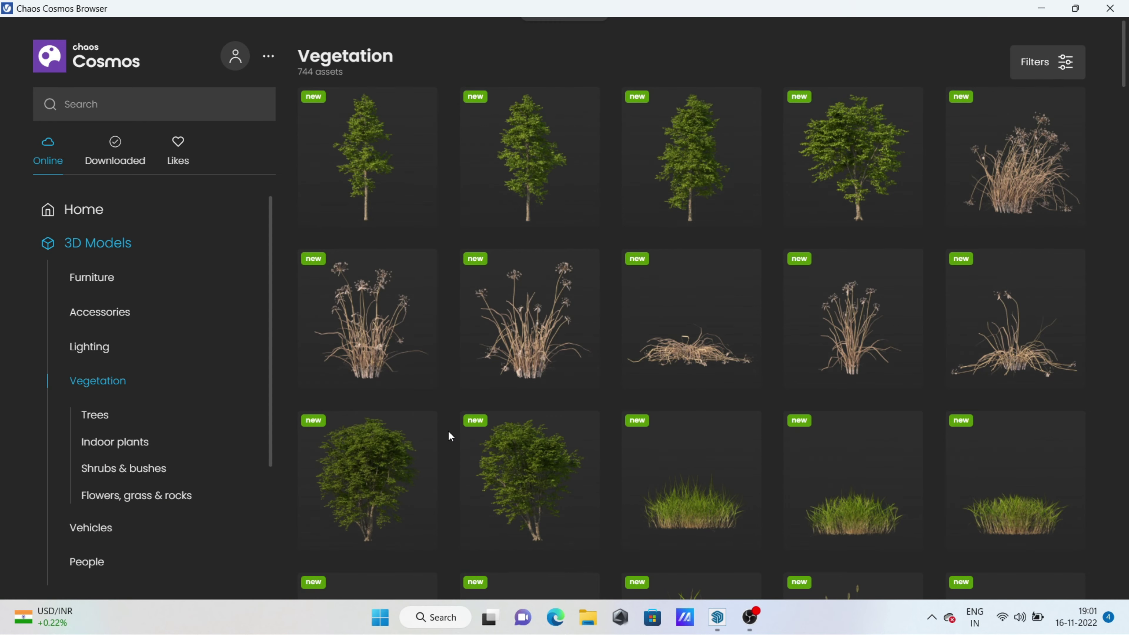
Download the Chinese Trumpet Creeper 003 from the Vegetation list.
scroll(553, 365, down, 5)
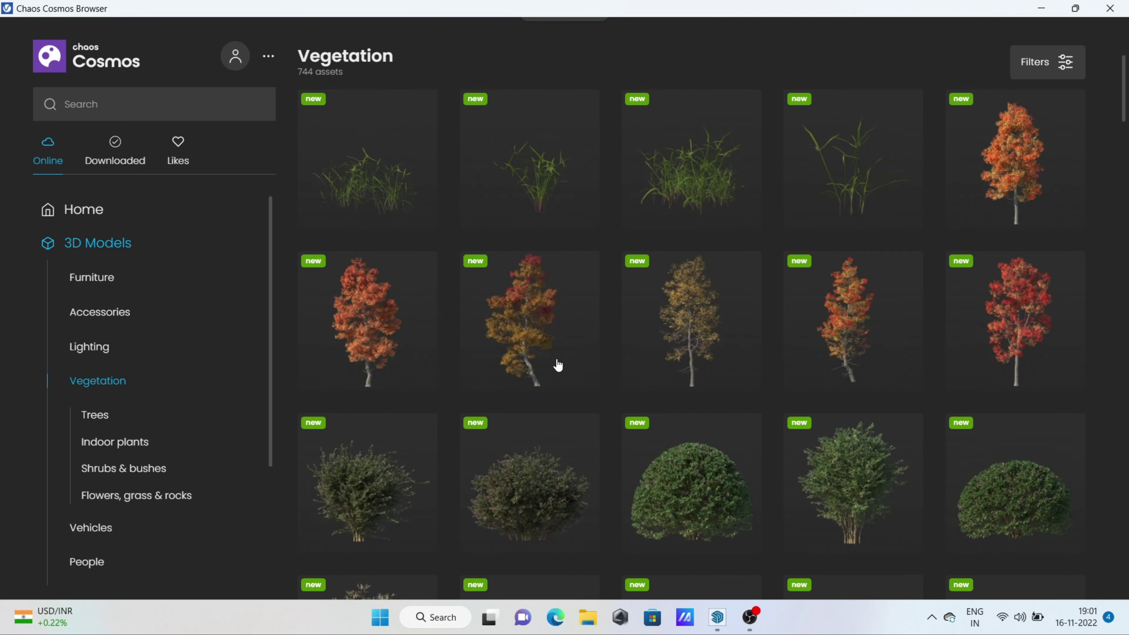
scroll(615, 340, up, 2)
scroll(1029, 175, down, 2)
scroll(726, 252, down, 3)
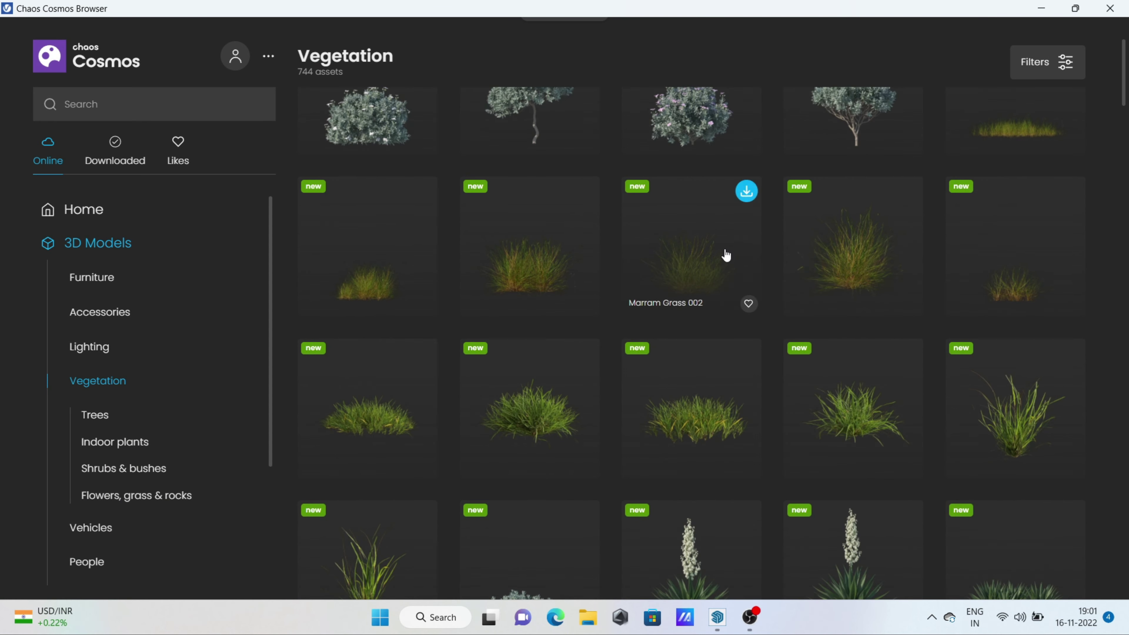
scroll(789, 310, up, 2)
scroll(551, 475, down, 5)
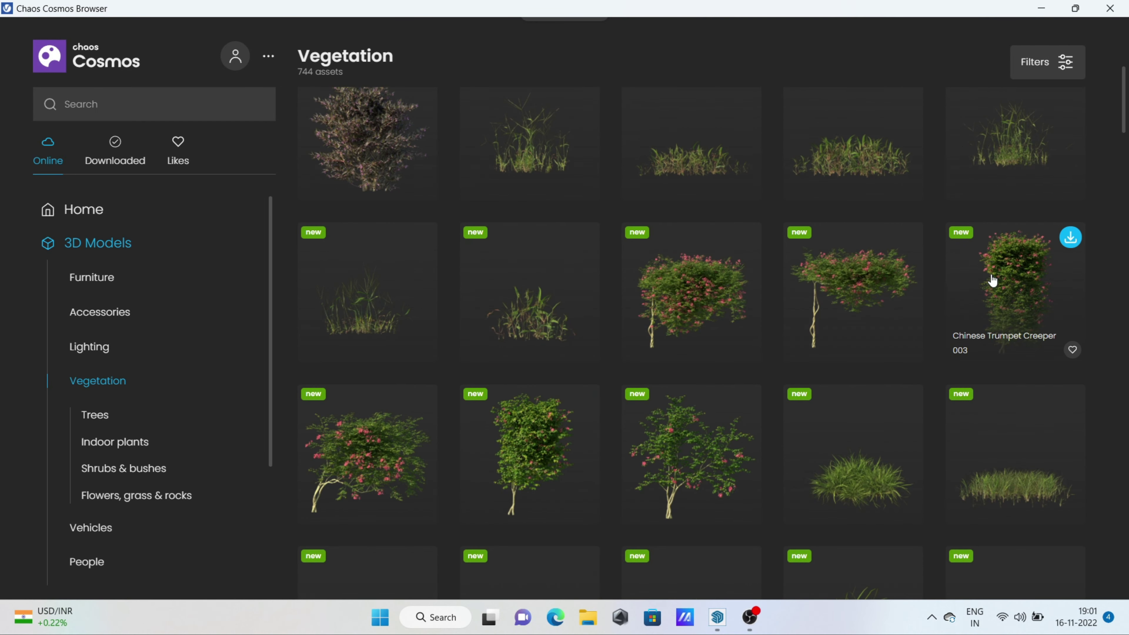
click(1070, 237)
Download several trees, then switch Cosmos to the Indoor plants category.
scroll(1022, 334, up, 3)
scroll(857, 293, down, 5)
scroll(595, 378, up, 2)
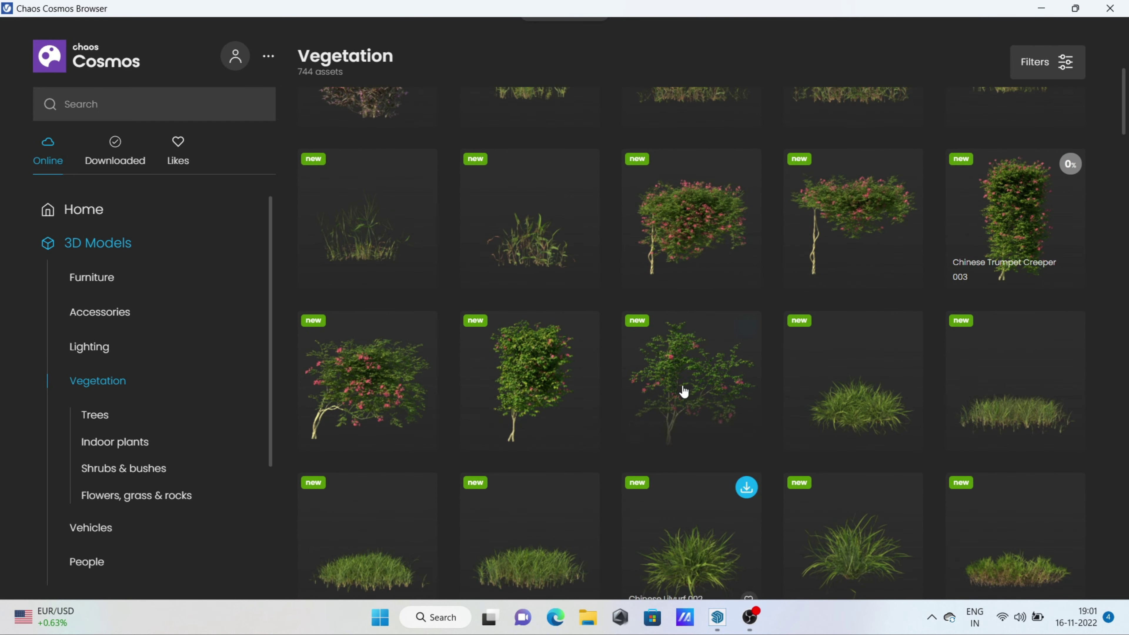
scroll(529, 409, up, 10)
scroll(1064, 346, down, 3)
scroll(747, 200, down, 4)
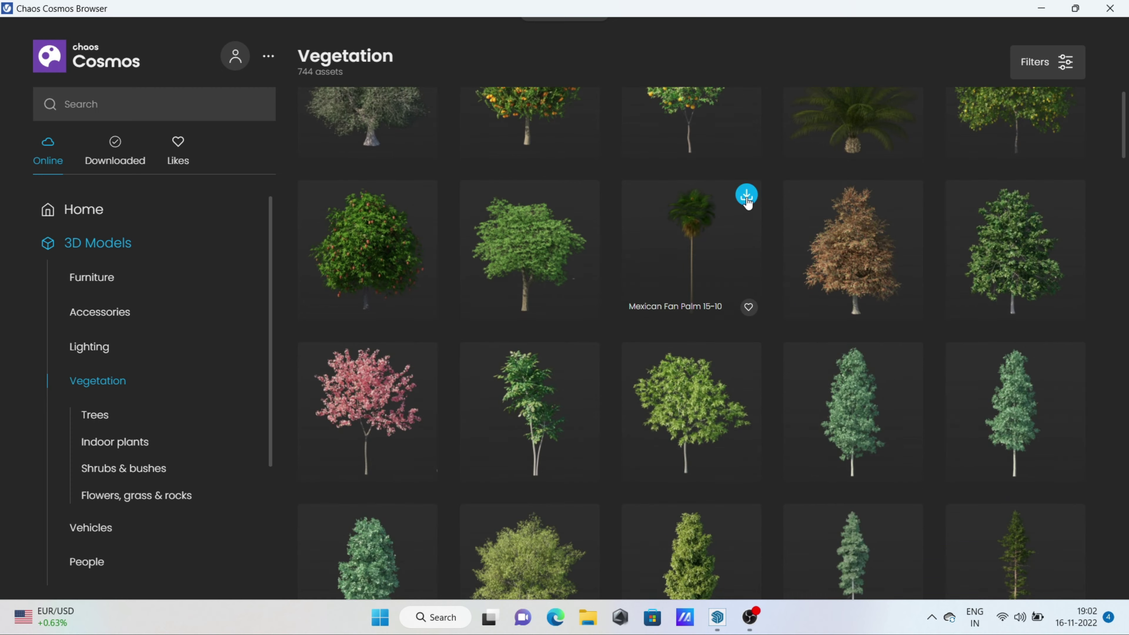
scroll(542, 401, down, 3)
scroll(555, 387, up, 3)
scroll(623, 321, up, 2)
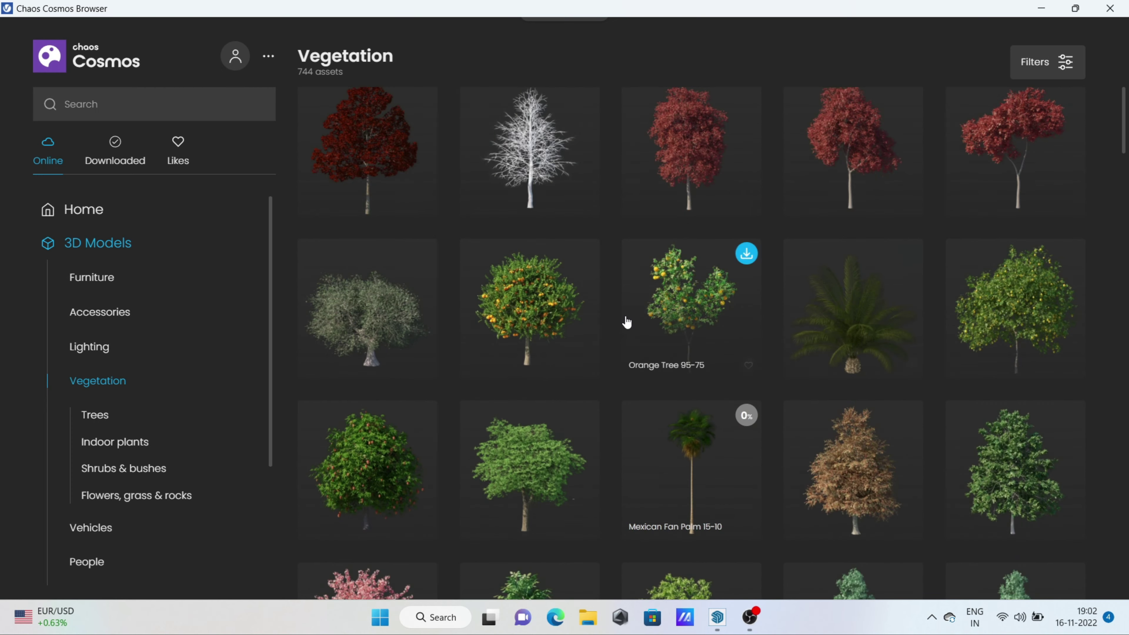
scroll(532, 328, down, 5)
scroll(532, 328, down, 5)
scroll(844, 267, down, 3)
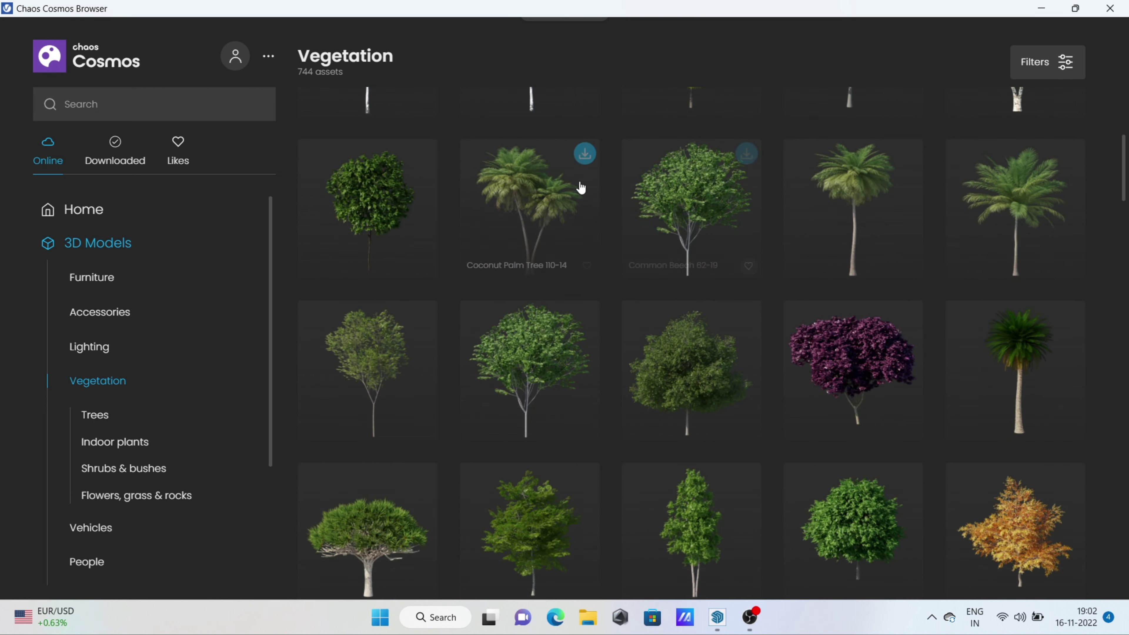
scroll(581, 188, up, 2)
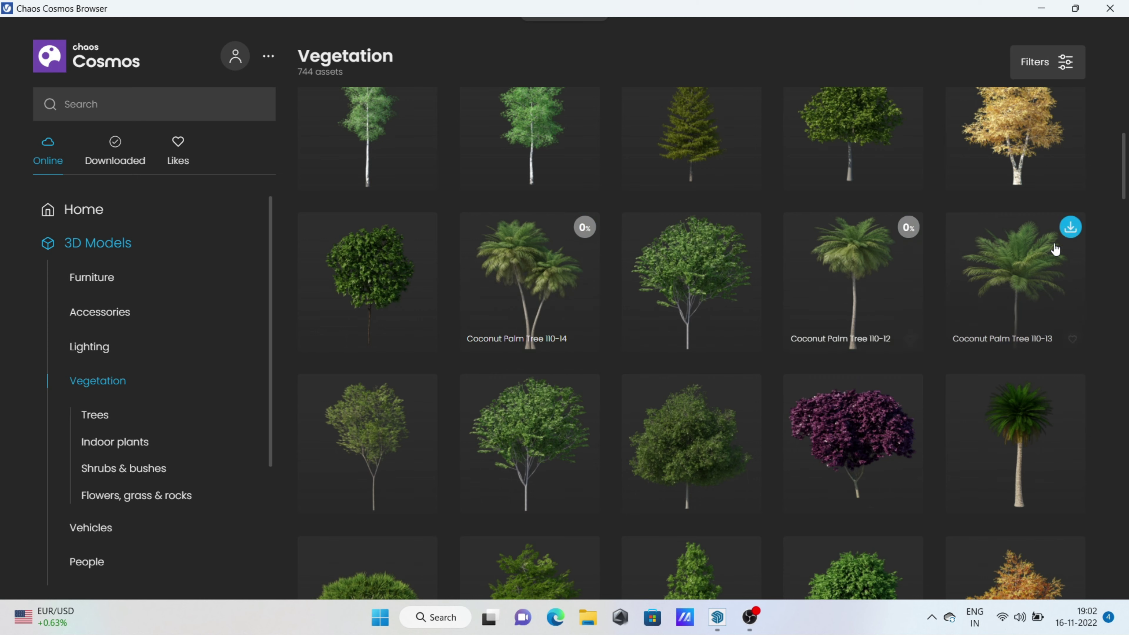
scroll(1022, 302, down, 5)
scroll(766, 418, down, 5)
scroll(766, 417, down, 3)
scroll(896, 143, up, 1)
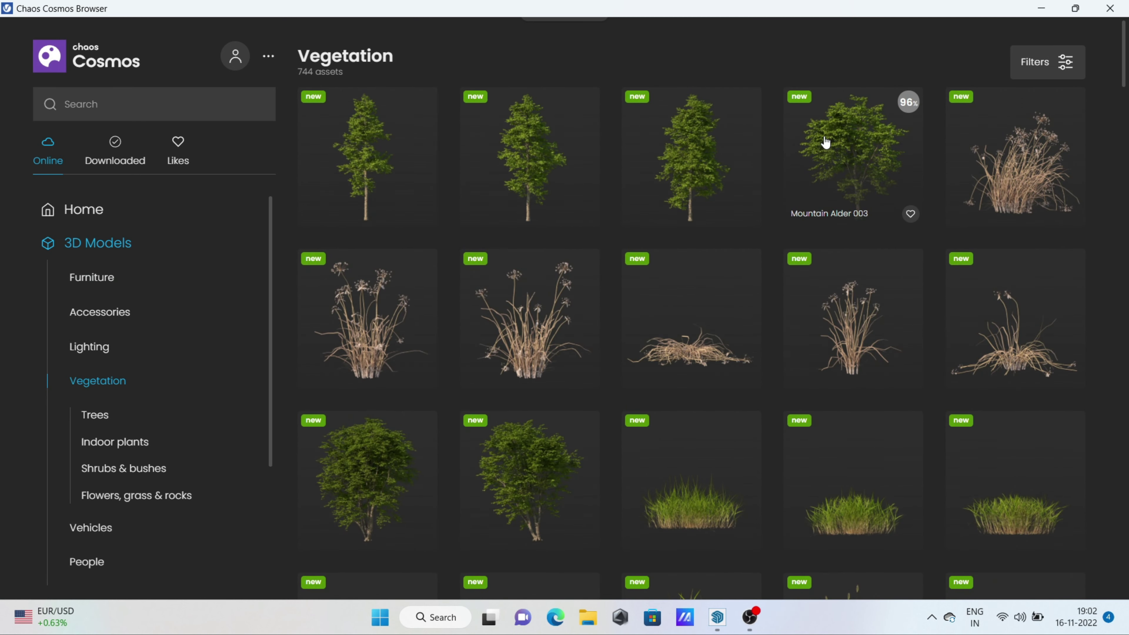
scroll(1002, 171, down, 5)
click(127, 444)
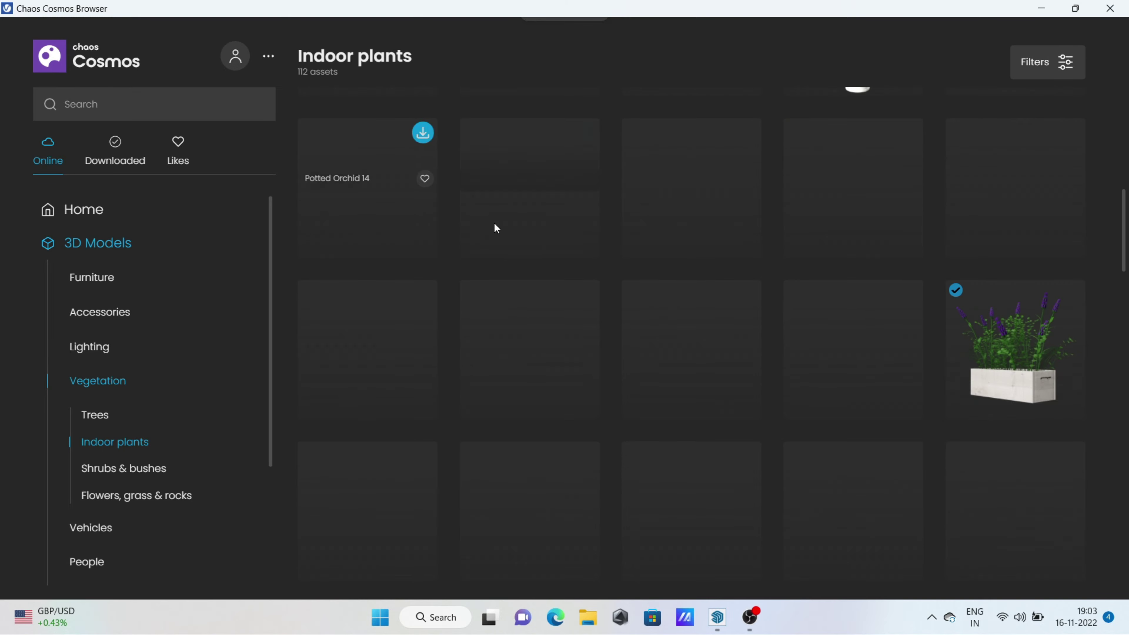
click(1076, 8)
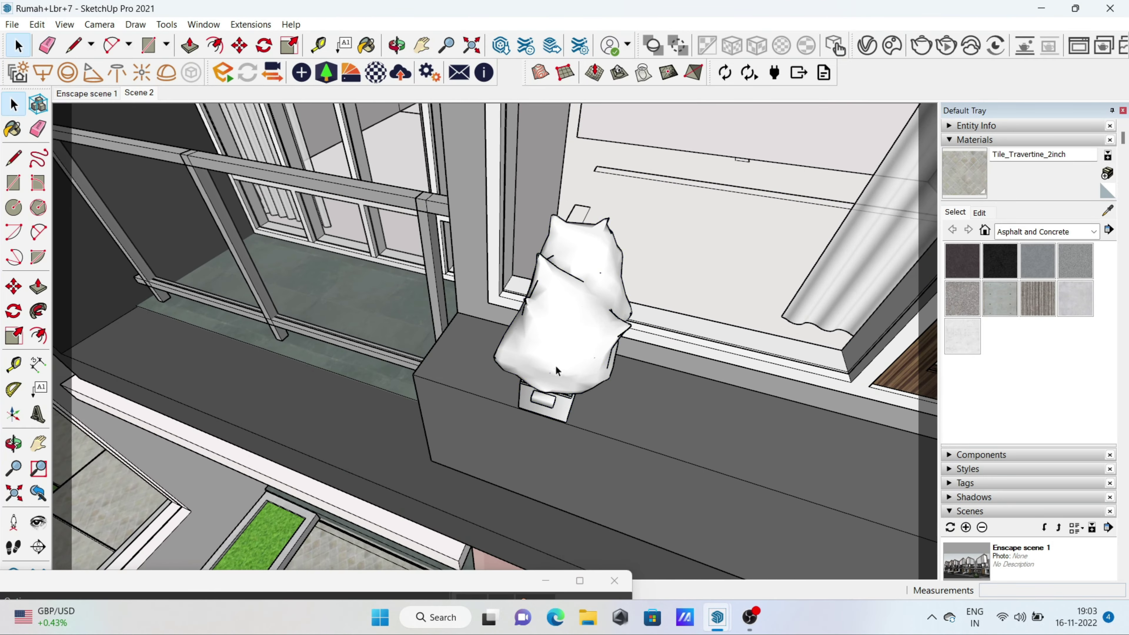
Place the flower pot on the balcony ledge and rotate it parallel to the ledge.
click(557, 371)
scroll(556, 370, up, 3)
middle_drag(580, 374, 406, 48)
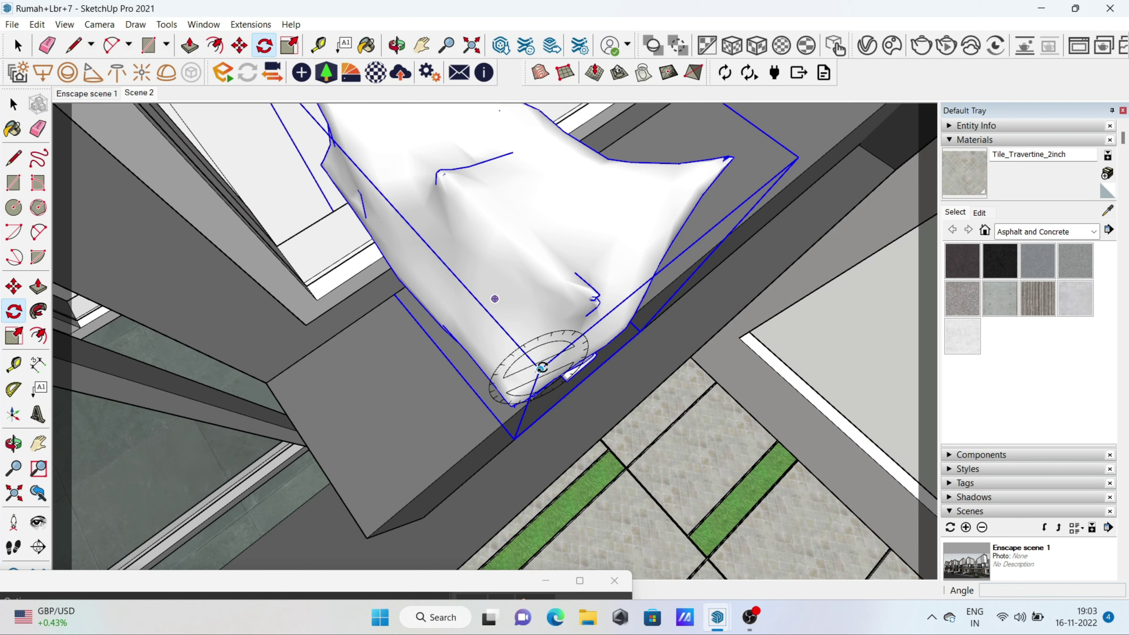
mouse_move(466, 305)
middle_down()
mouse_move(293, 414)
mouse_move(485, 394)
middle_up()
click(295, 416)
key(space)
scroll(485, 393, down, 3)
Copy a second flower pot beside the first on the ledge.
key(m)
scroll(651, 444, down, 2)
scroll(662, 532, down, 3)
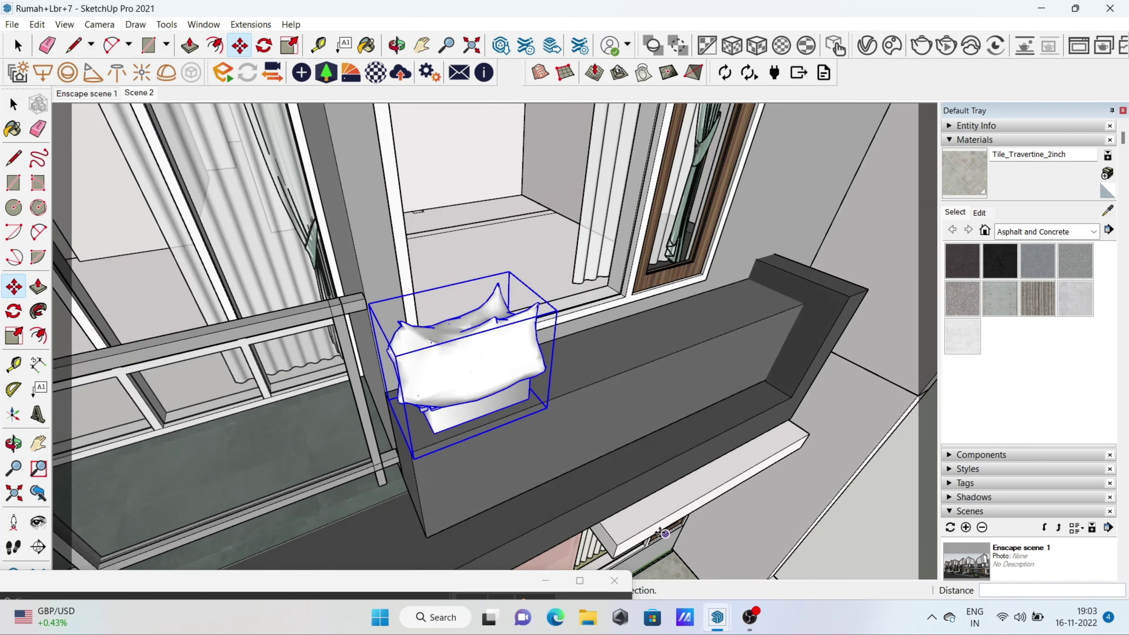
click(685, 358)
key(space)
Copy the pair of pots onto the left neighbouring house's balcony ledge.
scroll(684, 359, down, 5)
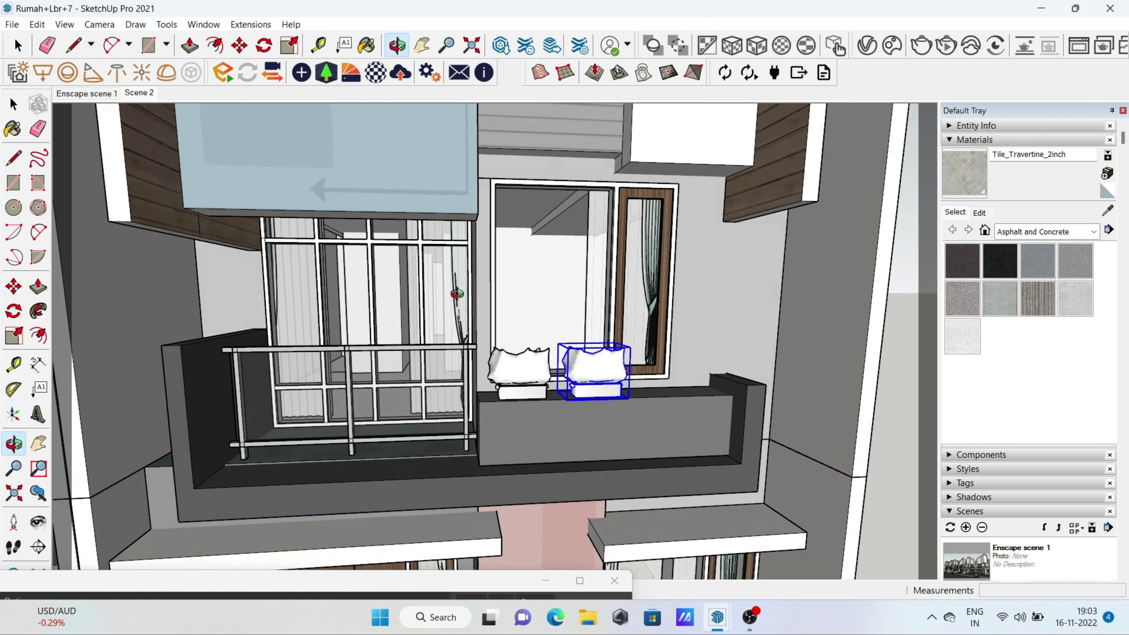
scroll(685, 359, down, 3)
scroll(308, 222, up, 4)
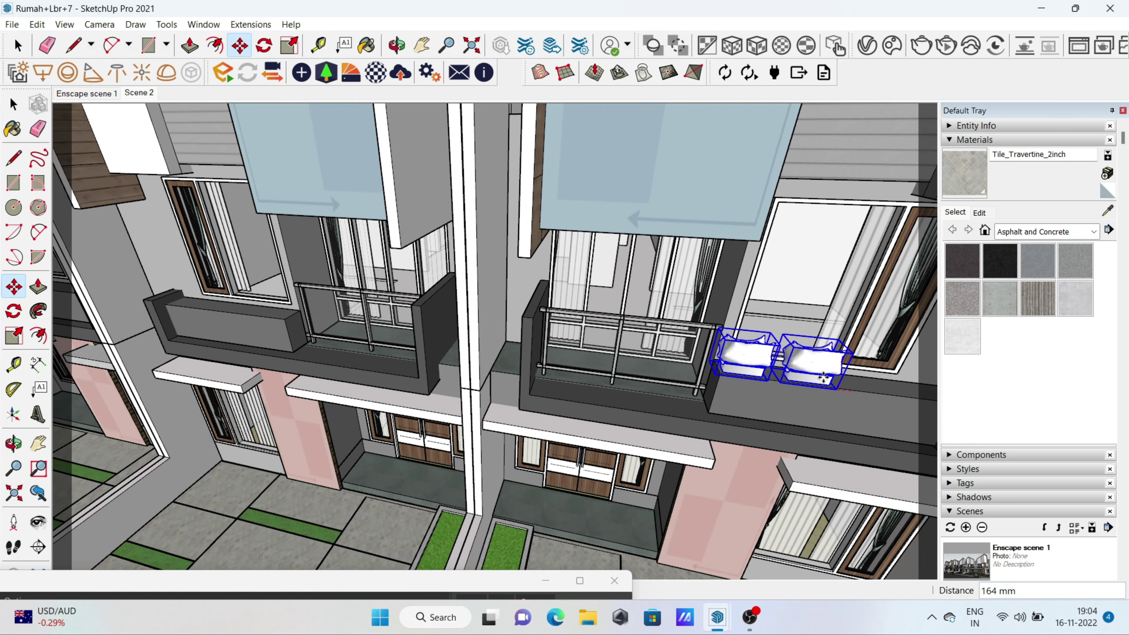
scroll(355, 236, down, 3)
scroll(356, 236, down, 2)
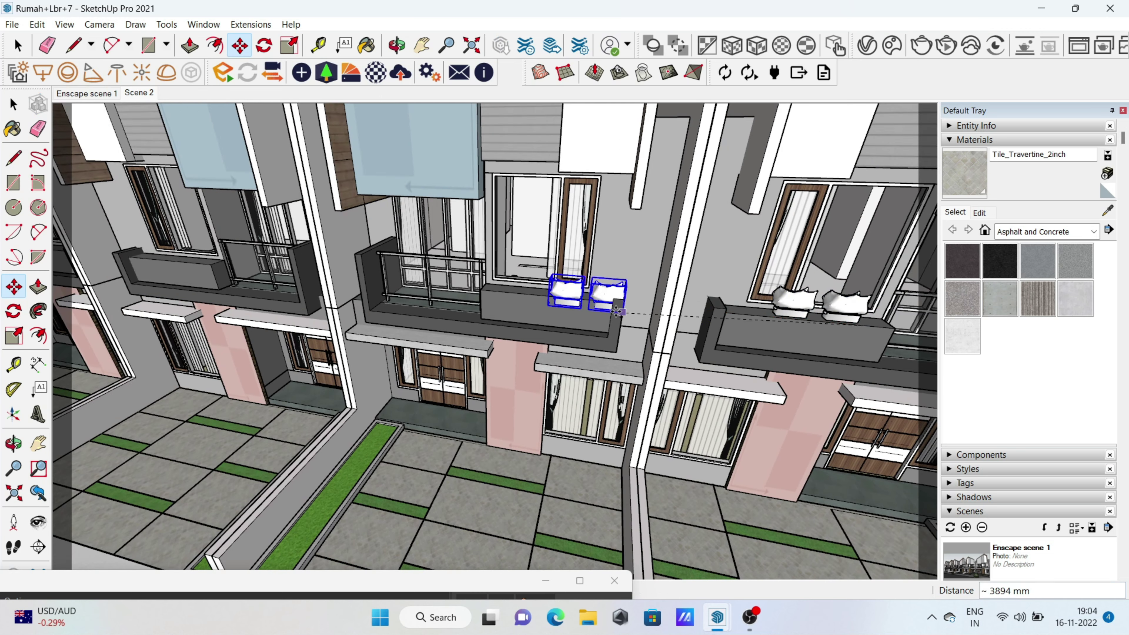
scroll(254, 263, down, 3)
scroll(500, 303, up, 2)
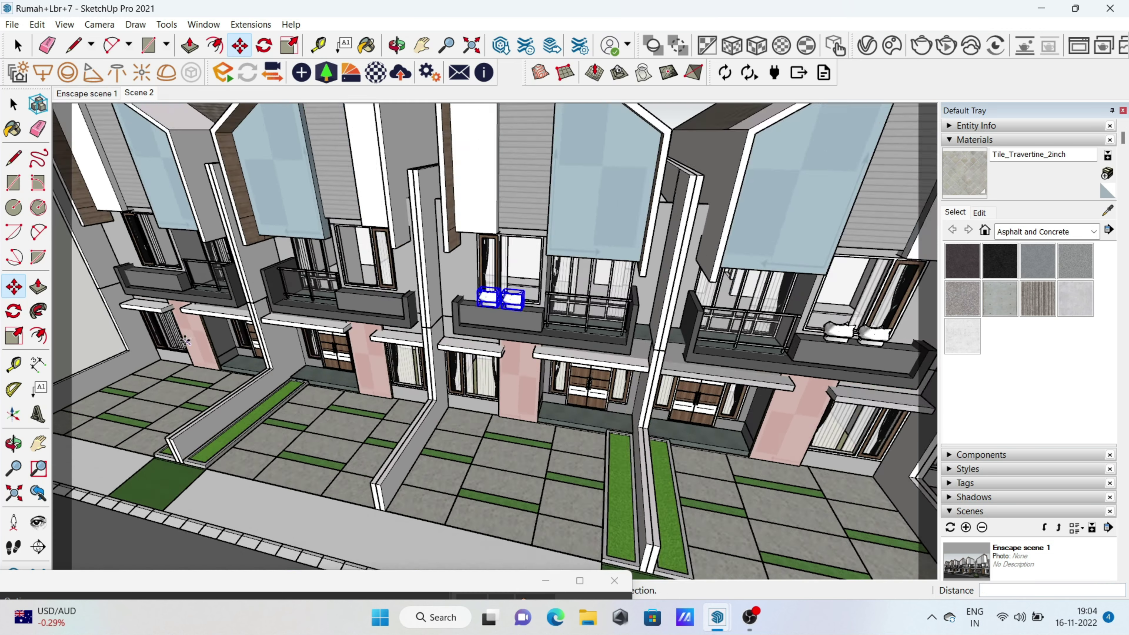
scroll(783, 262, up, 3)
scroll(541, 267, up, 2)
scroll(541, 267, down, 3)
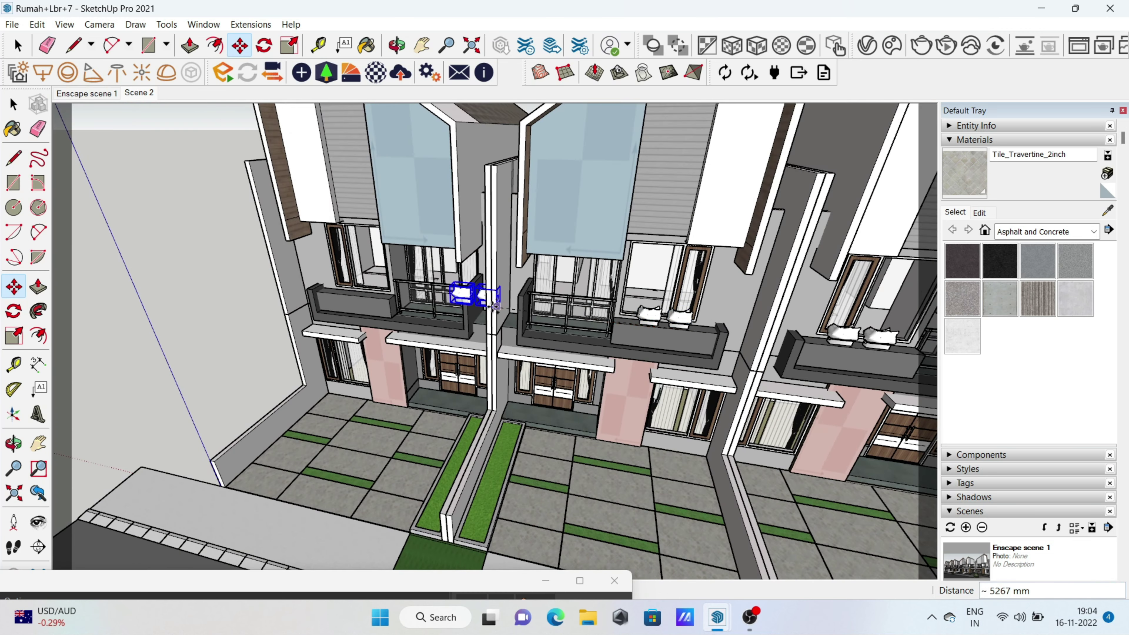
click(340, 297)
key(space)
scroll(218, 332, down, 2)
middle_drag(218, 332, 401, 591)
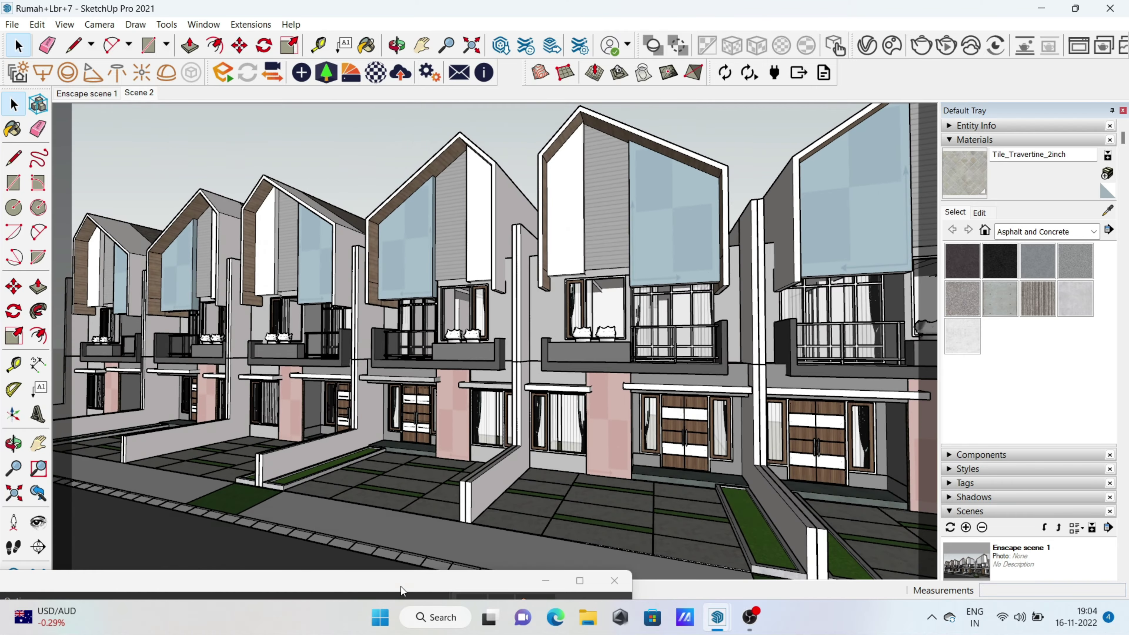
Bring up the V-Ray render window and pan it to inspect the planters.
drag(400, 591, 484, 173)
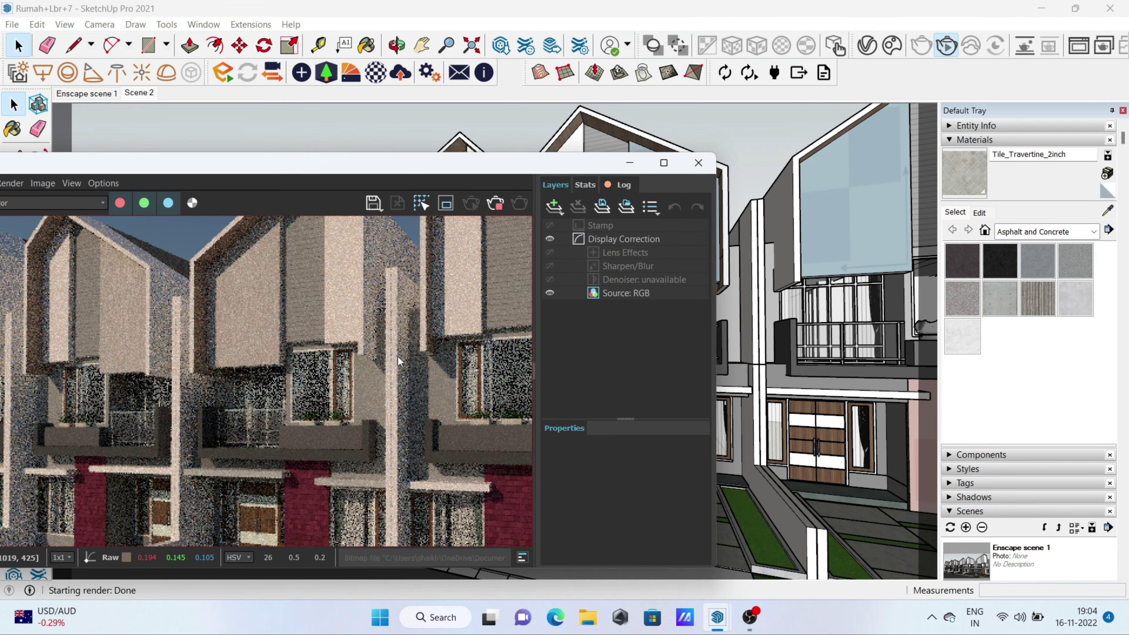
middle_drag(233, 387, 401, 351)
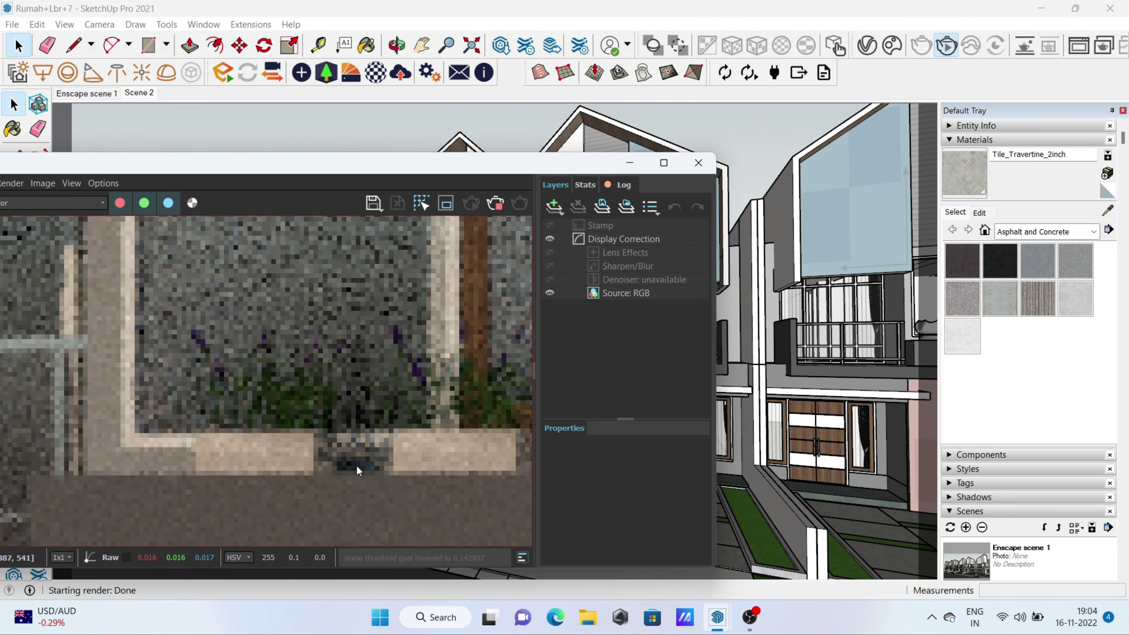
drag(445, 163, 542, 192)
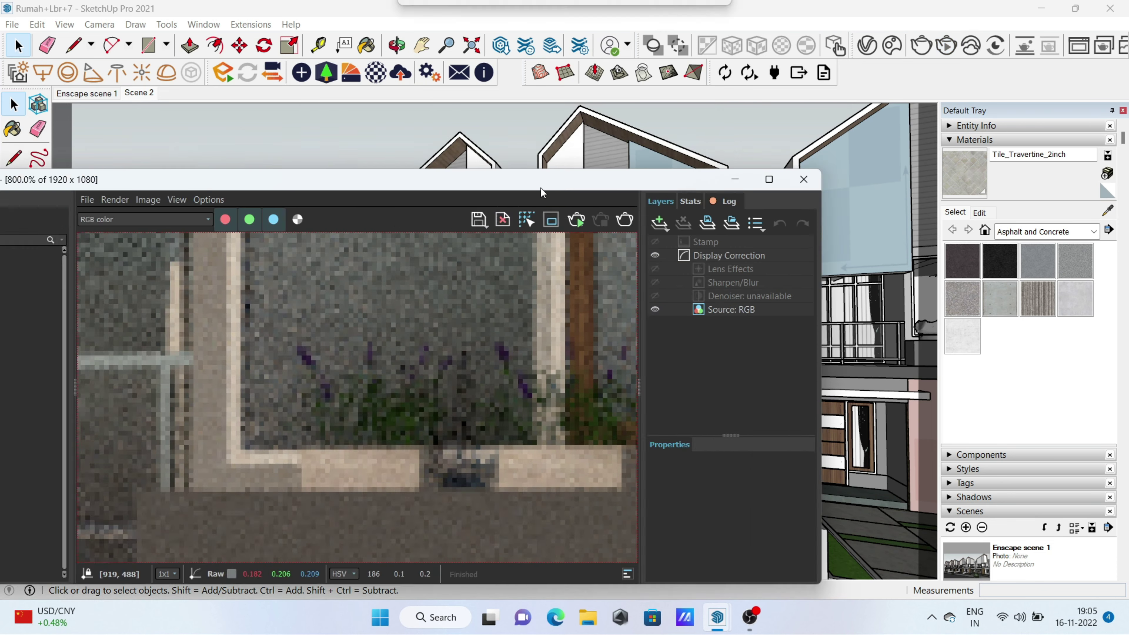
click(723, 554)
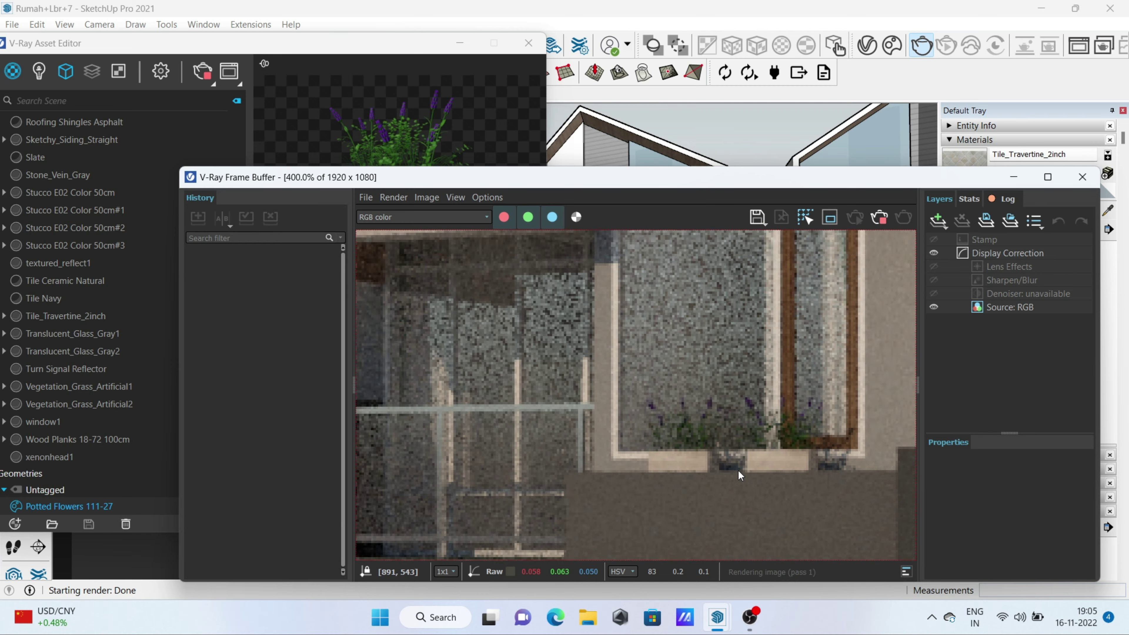
mouse_move(739, 475)
middle_down()
mouse_move(696, 453)
mouse_move(623, 483)
middle_up()
Browse the Cosmos Indoor plants and import a tall potted plant.
scroll(620, 487, down, 3)
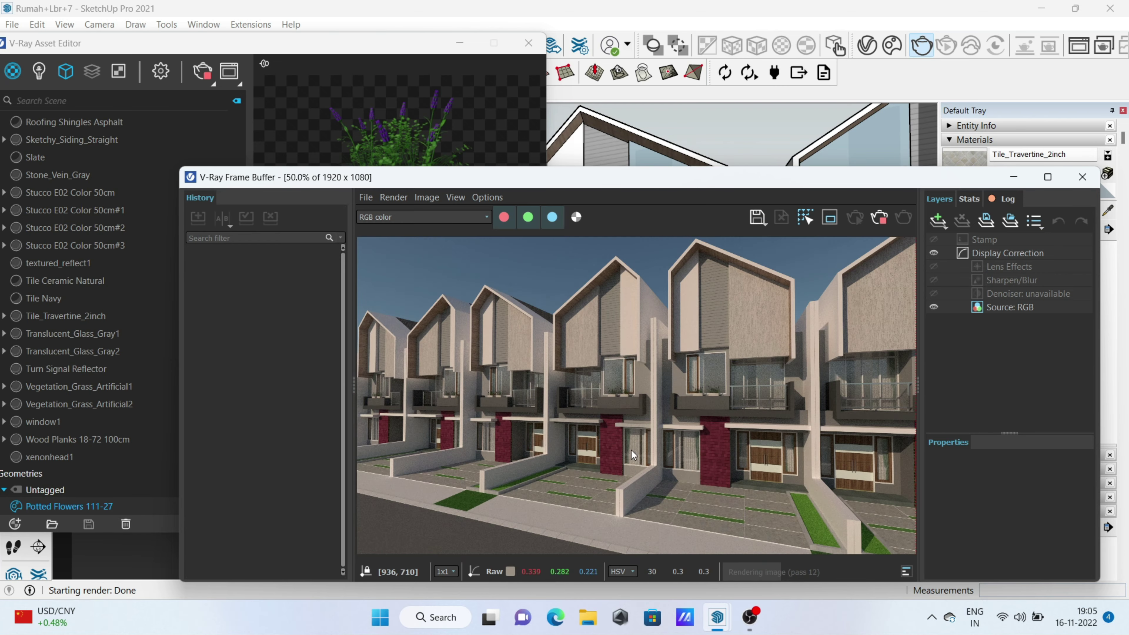
scroll(560, 472, up, 1)
scroll(504, 456, down, 2)
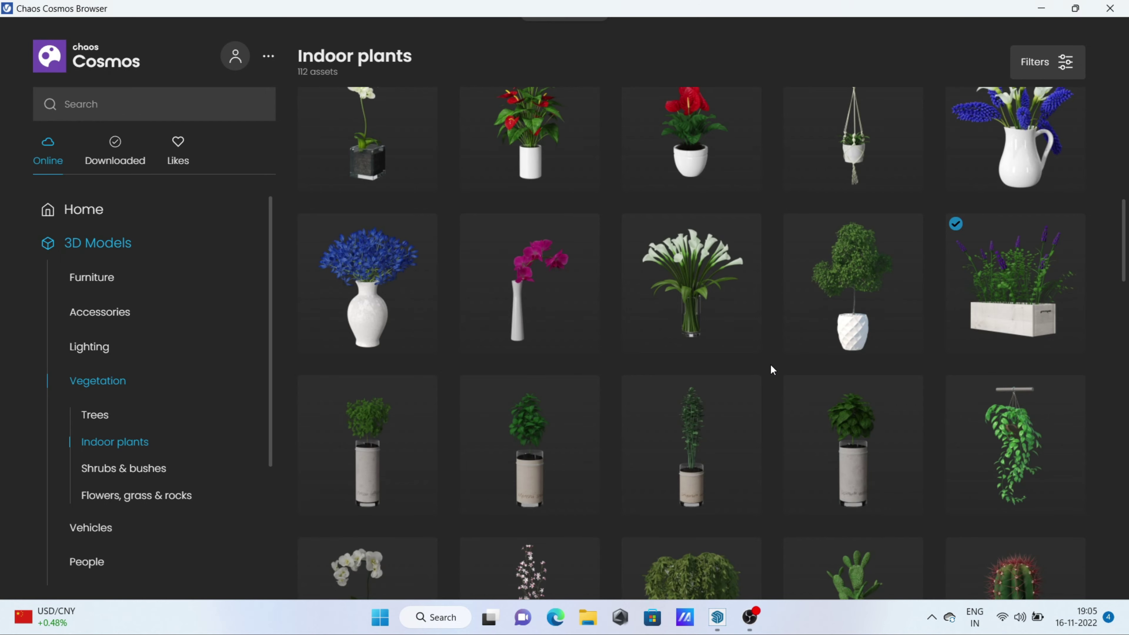
scroll(771, 367, down, 3)
scroll(642, 348, down, 2)
scroll(444, 378, down, 5)
scroll(859, 398, down, 3)
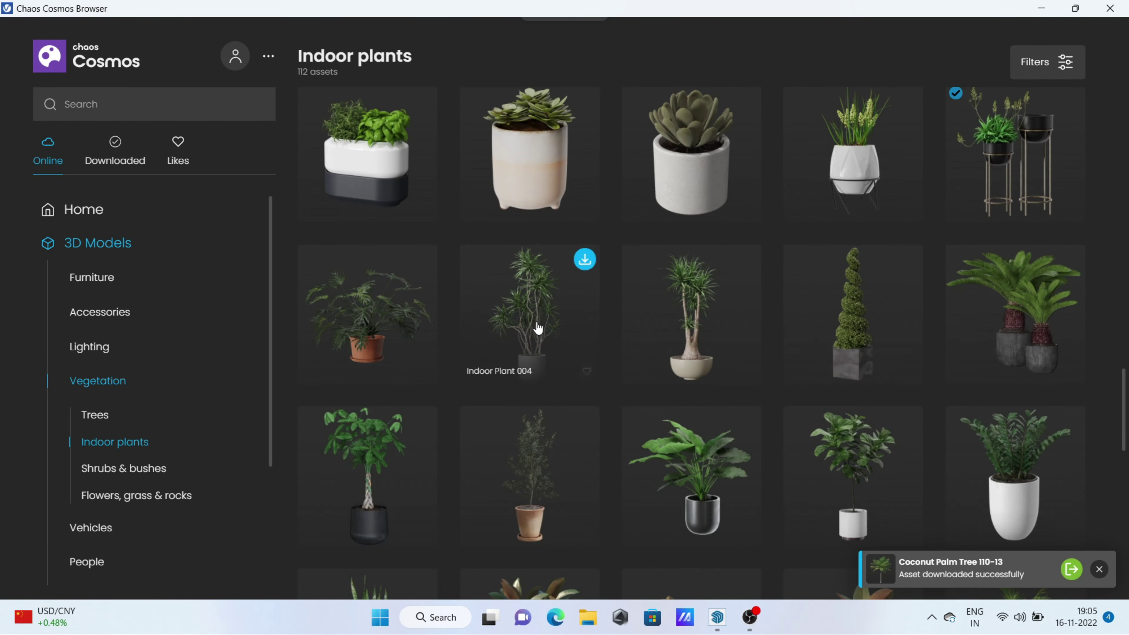
scroll(538, 328, up, 3)
scroll(623, 333, up, 10)
scroll(699, 336, down, 3)
scroll(748, 456, up, 3)
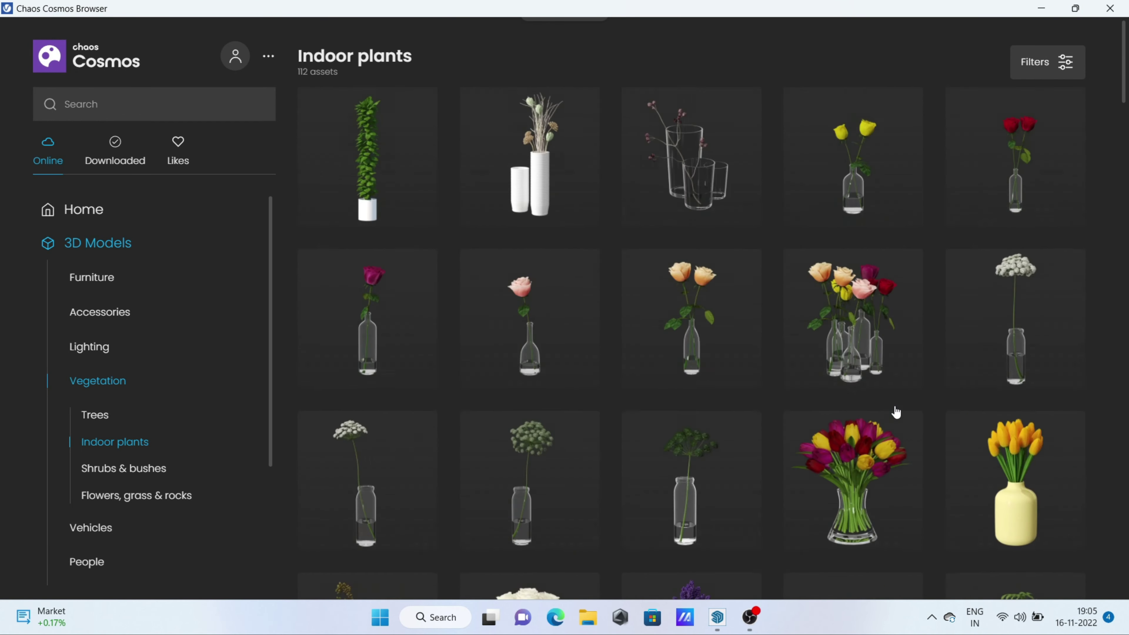
scroll(495, 345, down, 5)
click(908, 235)
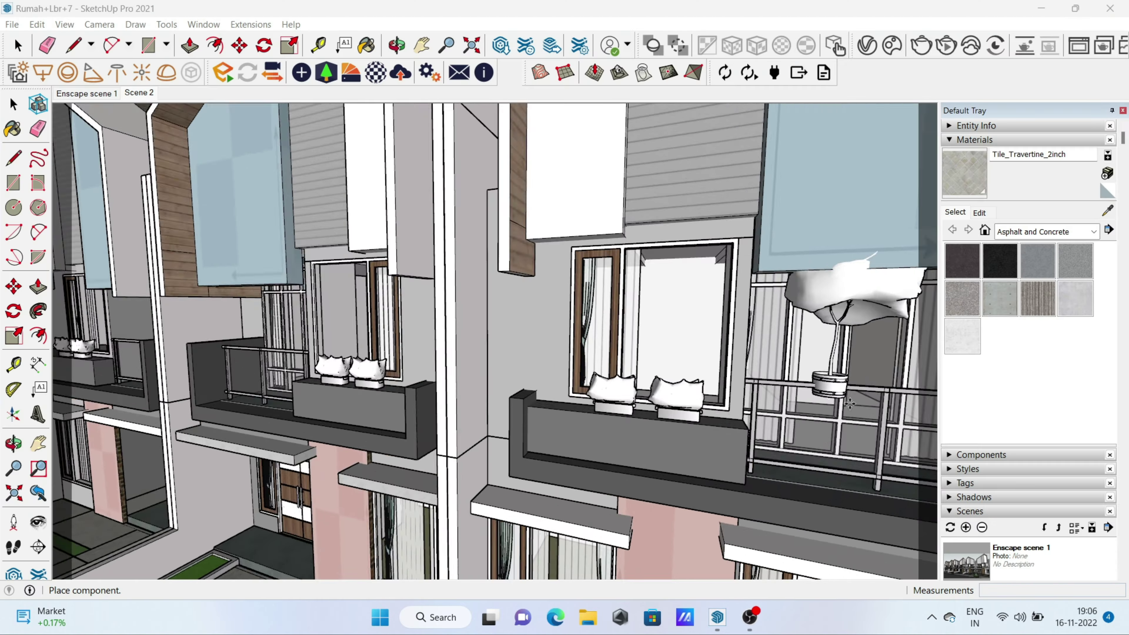
Set the first tall potted plant down on a balcony floor beside the railing.
middle_drag(577, 311, 758, 425)
scroll(758, 425, up, 5)
scroll(758, 425, down, 5)
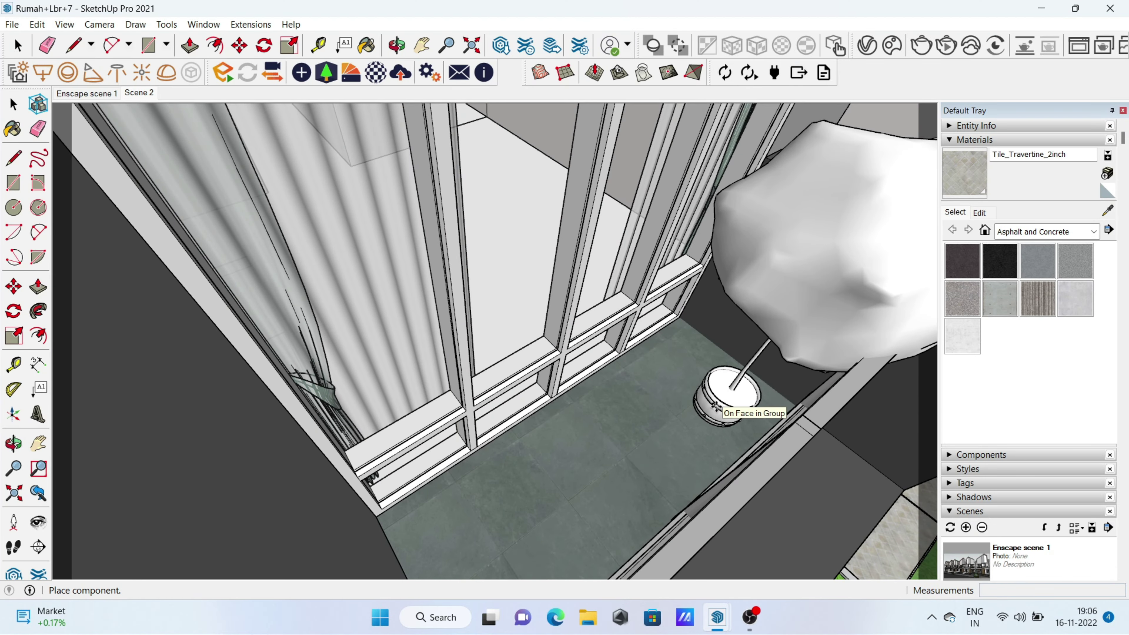
middle_drag(651, 415, 504, 496)
scroll(622, 440, down, 5)
scroll(504, 496, up, 5)
scroll(504, 496, down, 3)
scroll(504, 497, down, 3)
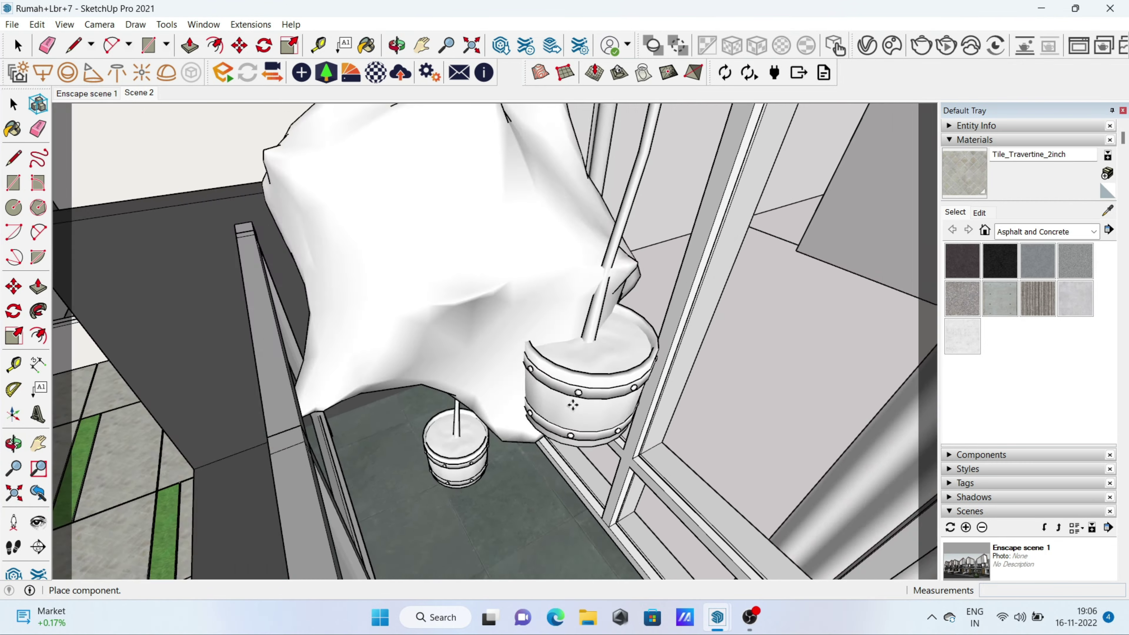
scroll(504, 497, down, 3)
scroll(504, 496, down, 2)
scroll(504, 496, up, 5)
middle_drag(504, 496, 376, 388)
scroll(591, 276, up, 3)
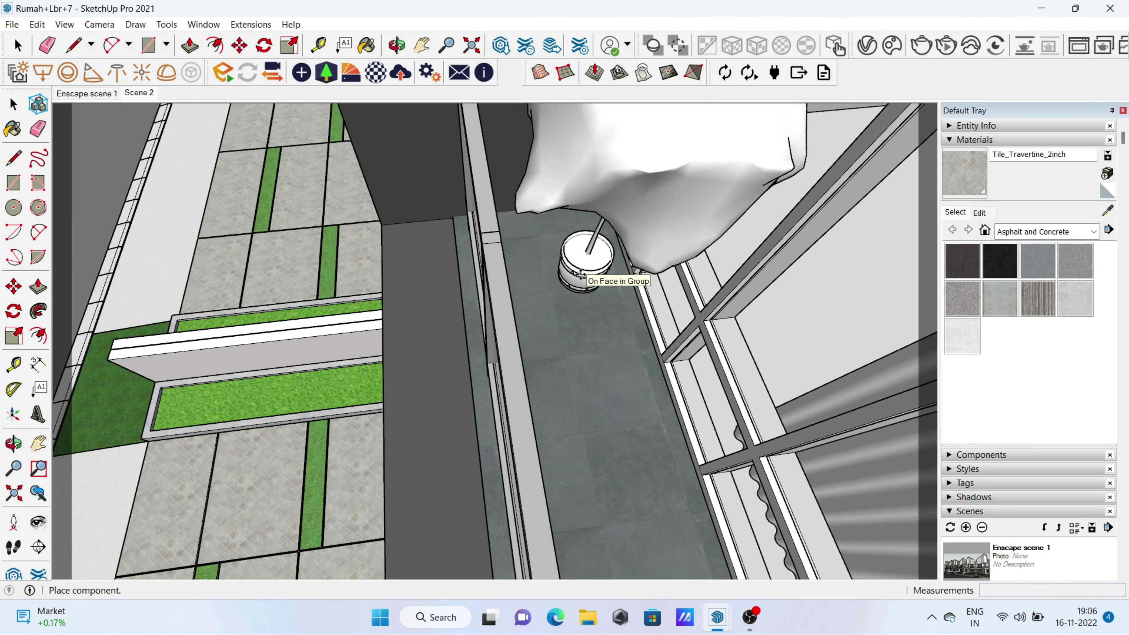
mouse_move(577, 295)
middle_down()
mouse_move(762, 286)
mouse_move(761, 361)
middle_up()
scroll(762, 287, down, 5)
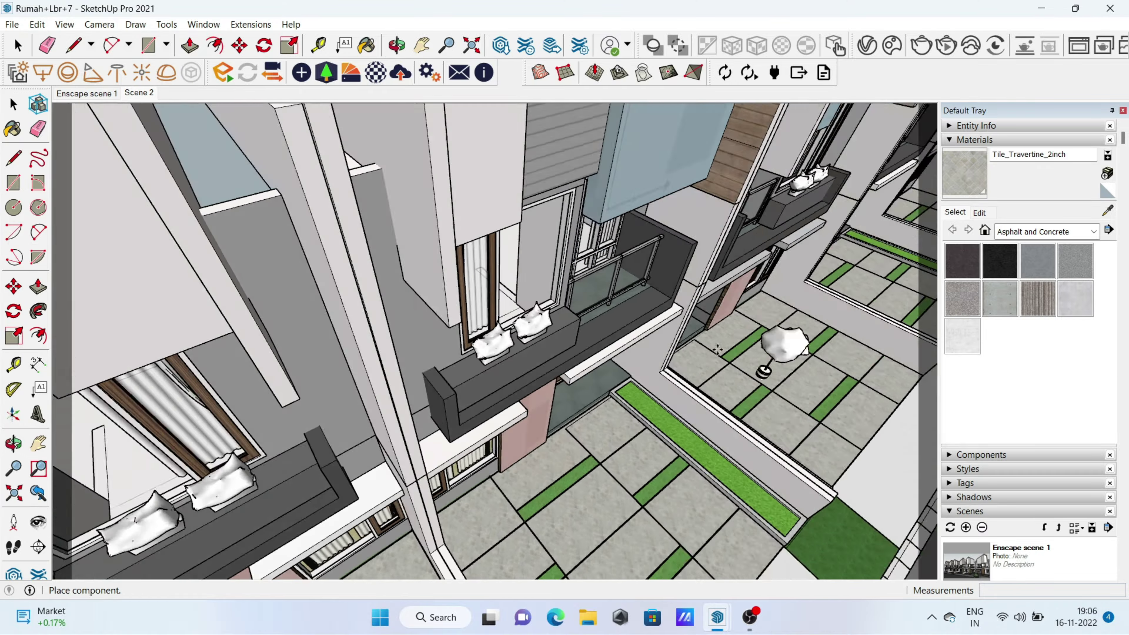
scroll(456, 348, up, 5)
Place another potted plant on a second balcony, then return to Select.
middle_drag(456, 347, 381, 329)
scroll(381, 329, up, 3)
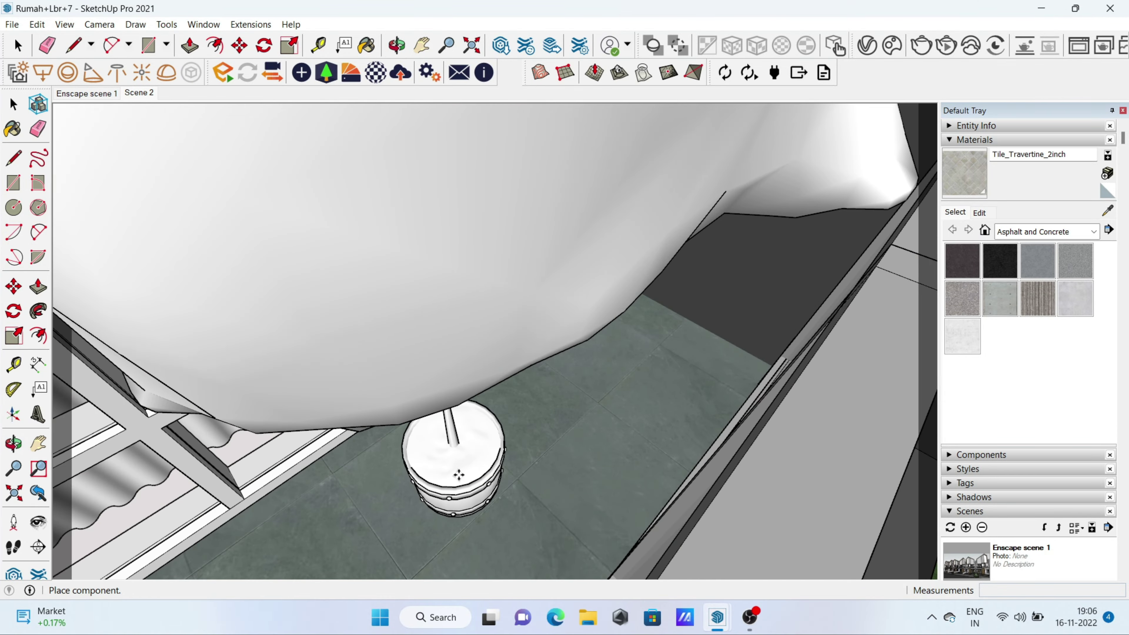
scroll(449, 340, up, 3)
scroll(449, 340, down, 5)
mouse_move(448, 340)
middle_down()
mouse_move(612, 423)
mouse_move(489, 400)
middle_up()
scroll(611, 424, down, 5)
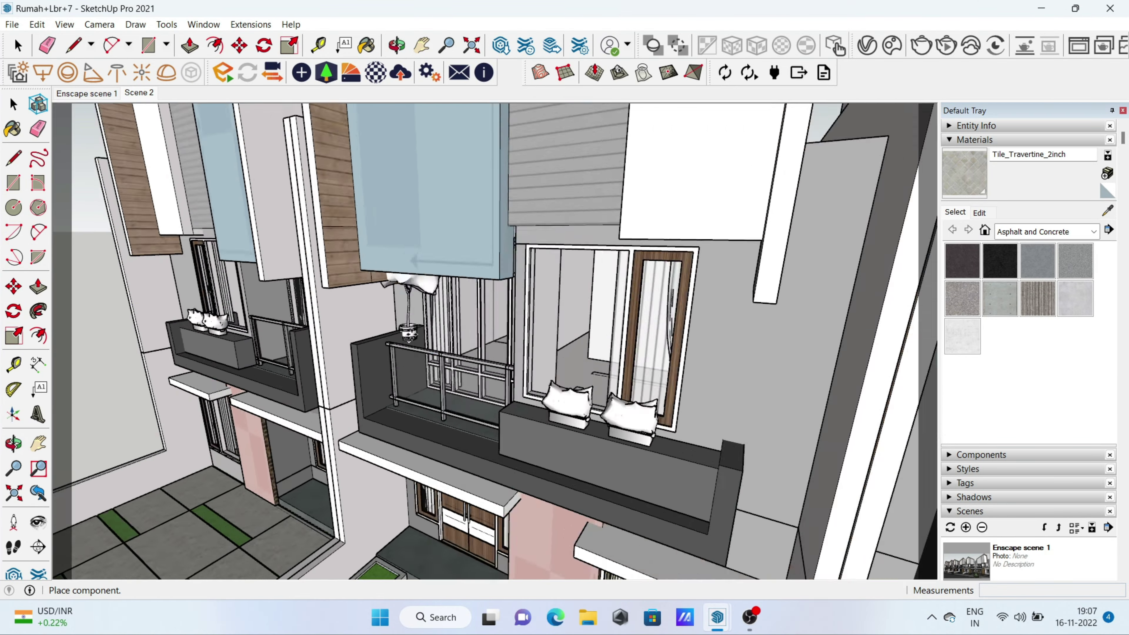
scroll(420, 527, up, 5)
scroll(420, 527, up, 3)
scroll(420, 527, down, 3)
scroll(504, 466, down, 3)
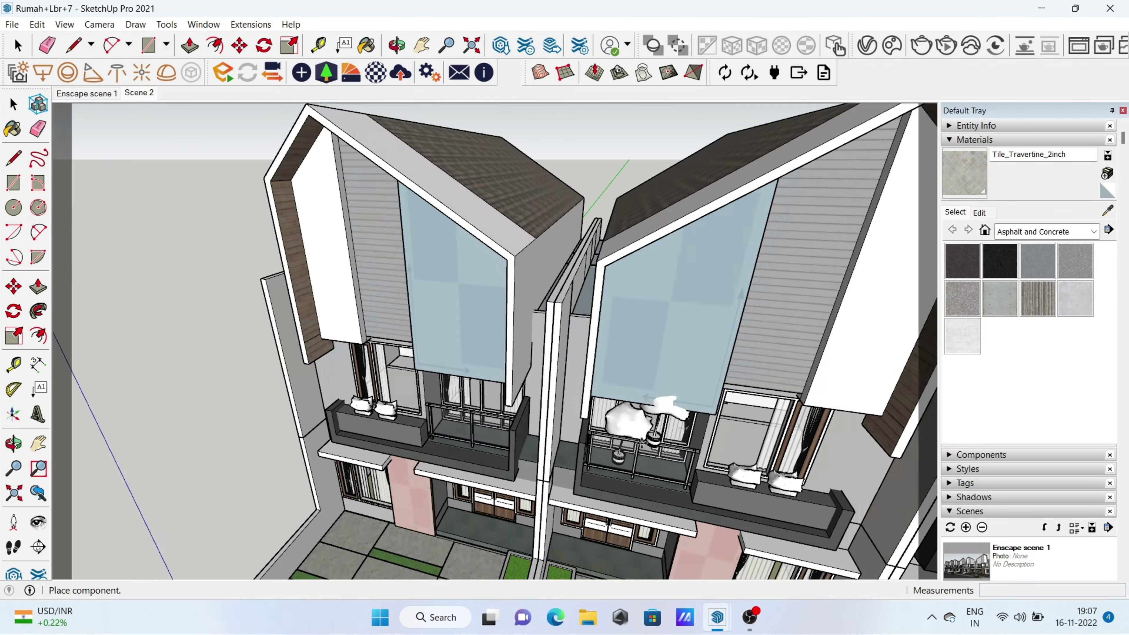
middle_drag(504, 466, 569, 354)
scroll(569, 353, up, 3)
scroll(381, 262, up, 5)
scroll(381, 262, down, 3)
scroll(673, 550, up, 3)
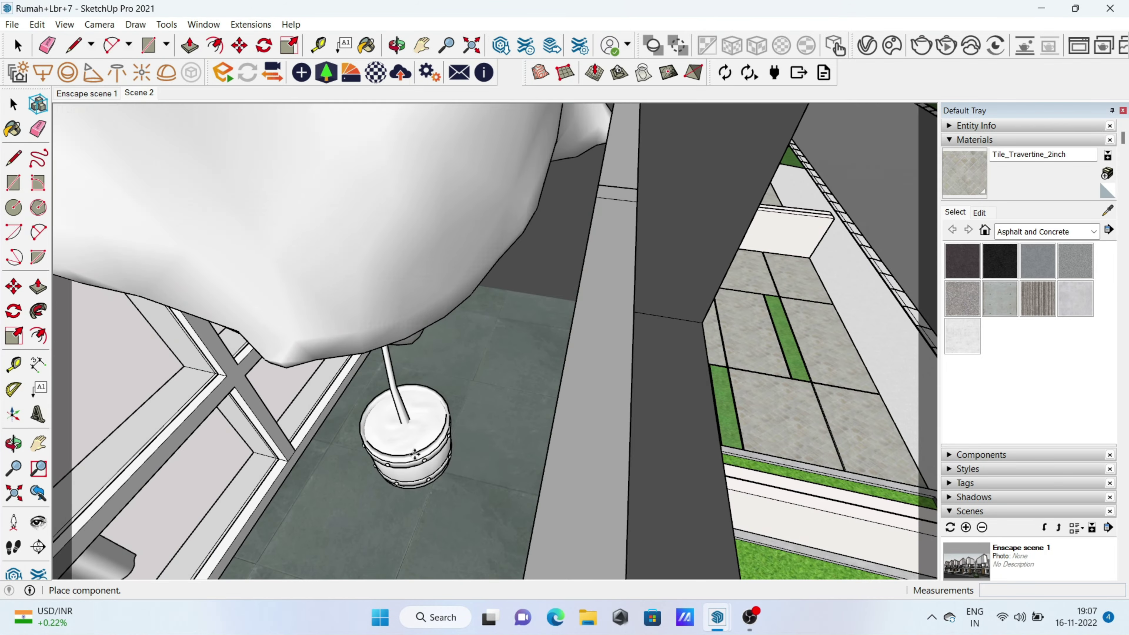
key(space)
scroll(350, 406, down, 5)
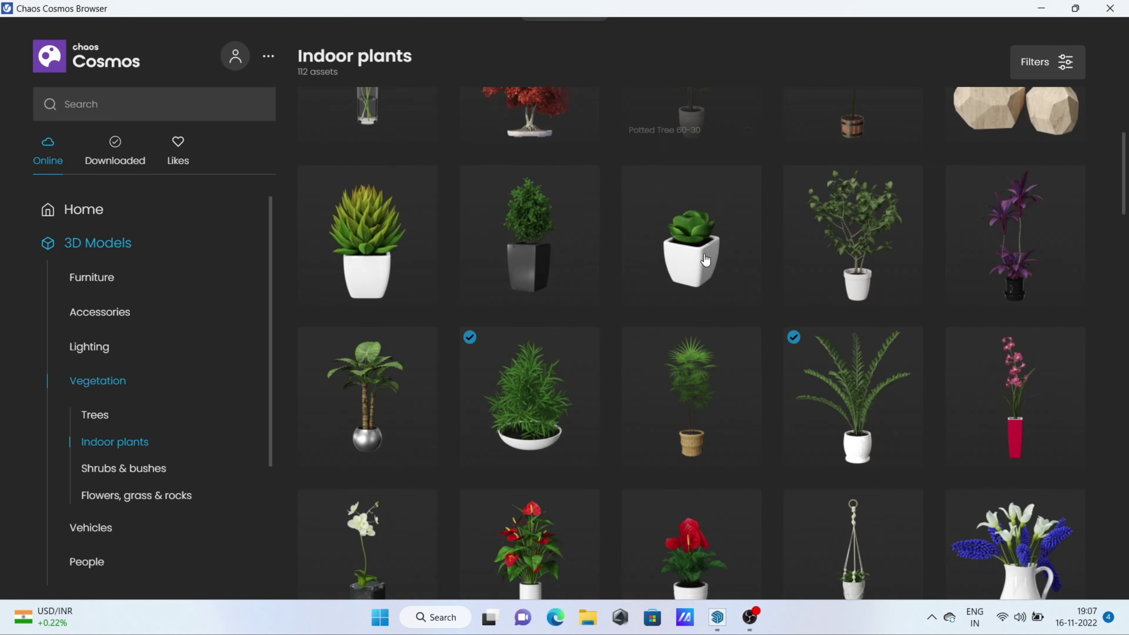
scroll(706, 260, down, 5)
Open the full Vegetation category and locate Coconut Palm Tree 110-13 among the trees.
click(99, 379)
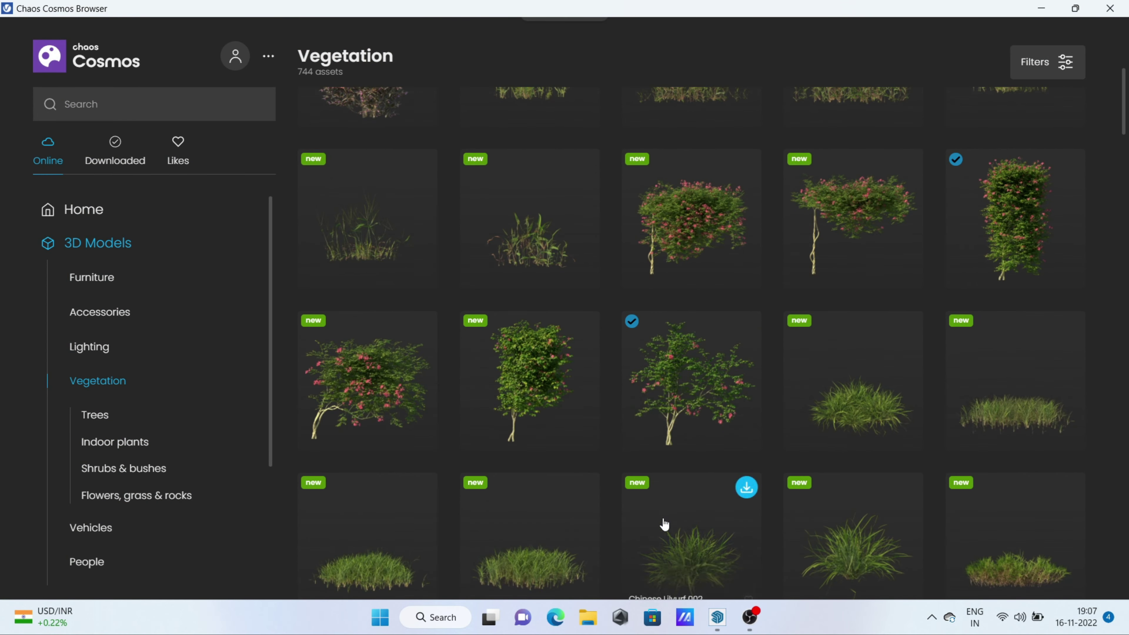
scroll(652, 407, down, 5)
scroll(660, 318, down, 5)
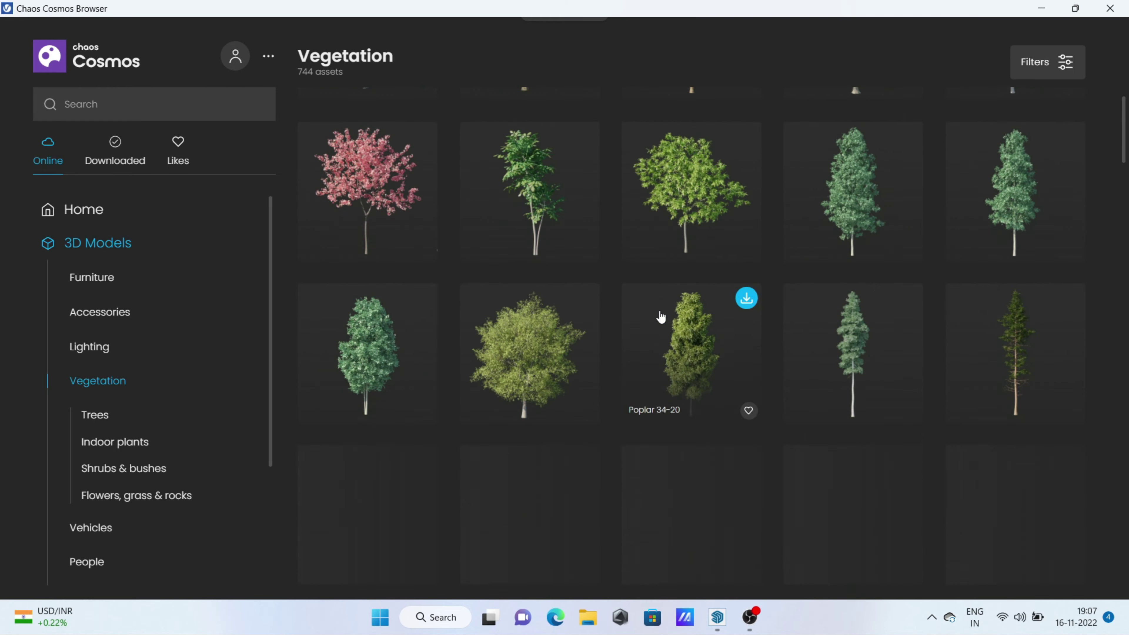
scroll(771, 219, up, 5)
scroll(707, 328, up, 3)
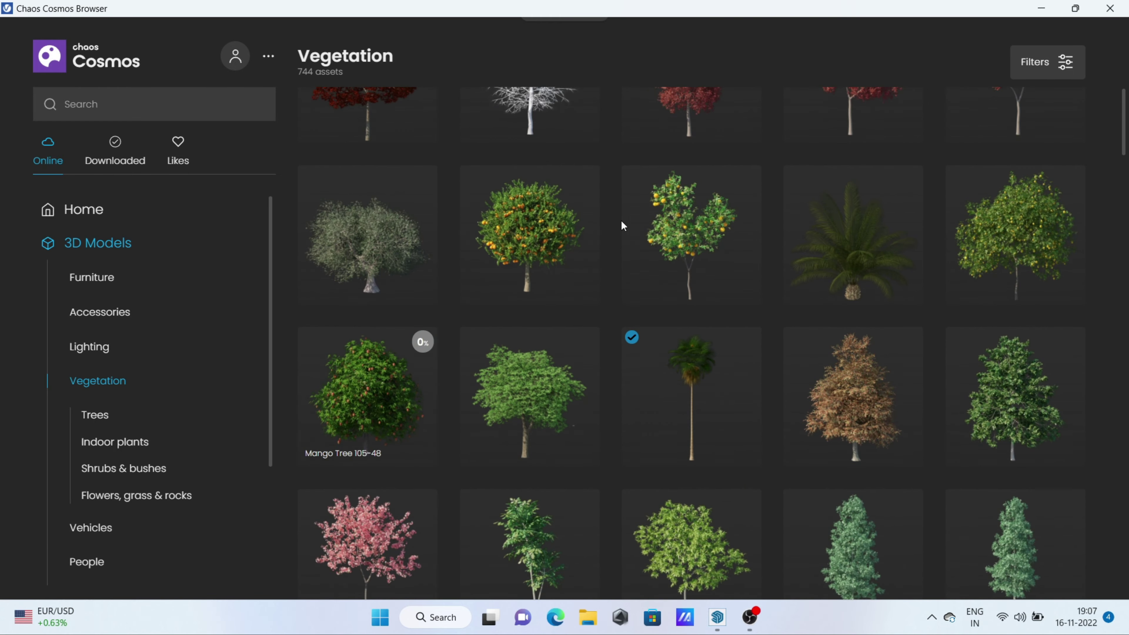
scroll(621, 225, down, 3)
scroll(857, 201, down, 3)
scroll(1030, 370, down, 2)
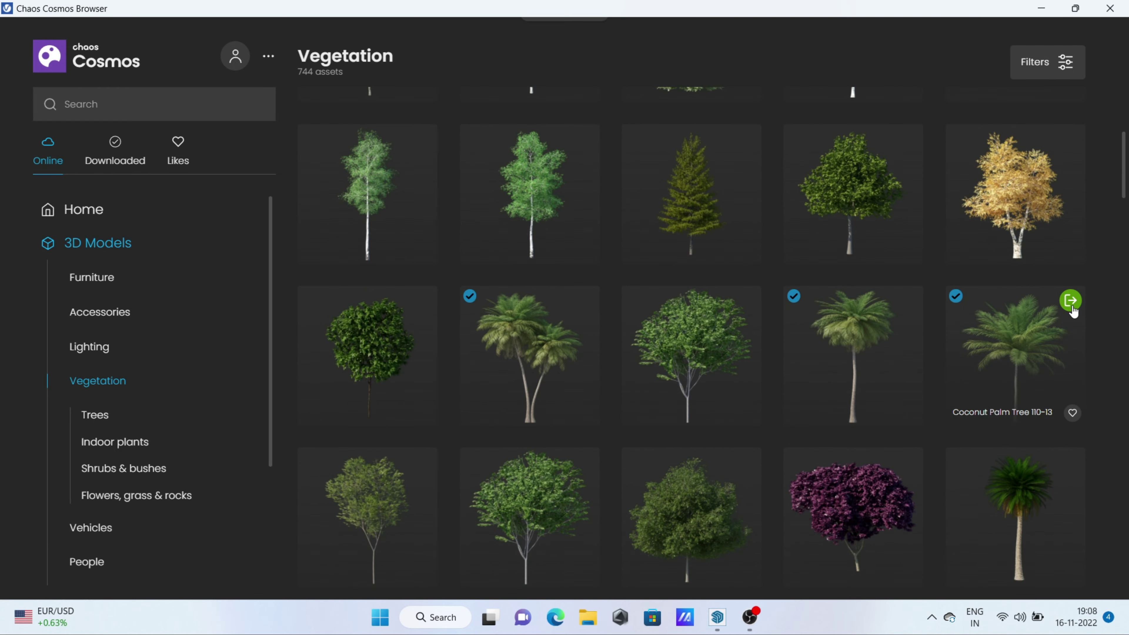
scroll(438, 387, up, 3)
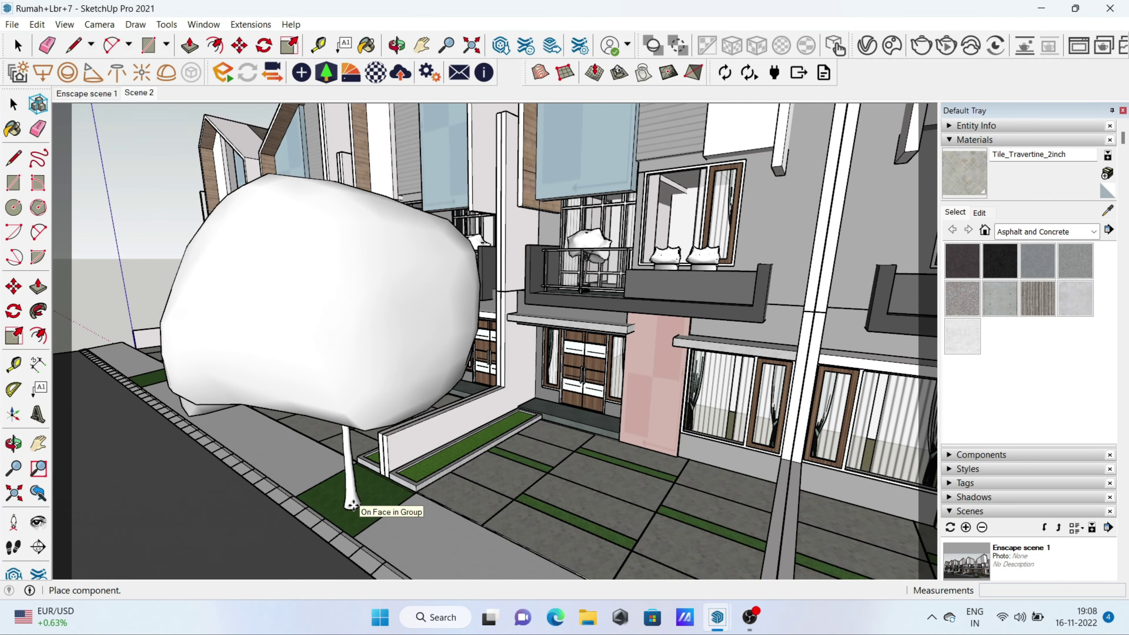
Place three palm tree proxies along the front yards of the street.
scroll(432, 383, down, 3)
scroll(432, 383, down, 3)
scroll(276, 356, up, 3)
key(Escape)
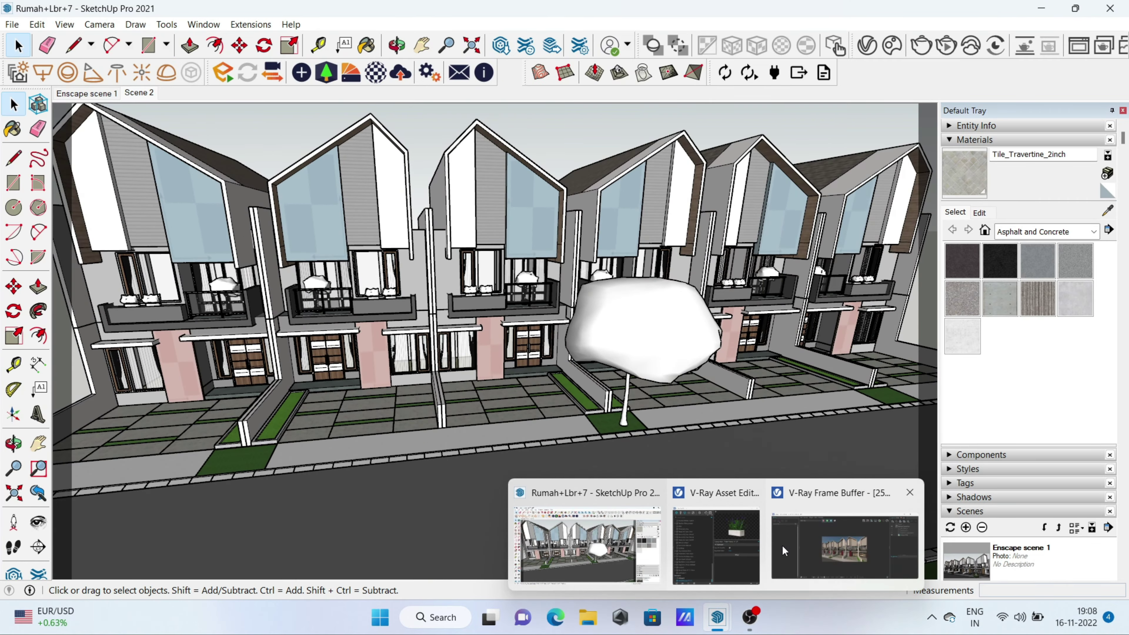
click(893, 46)
click(907, 303)
click(453, 378)
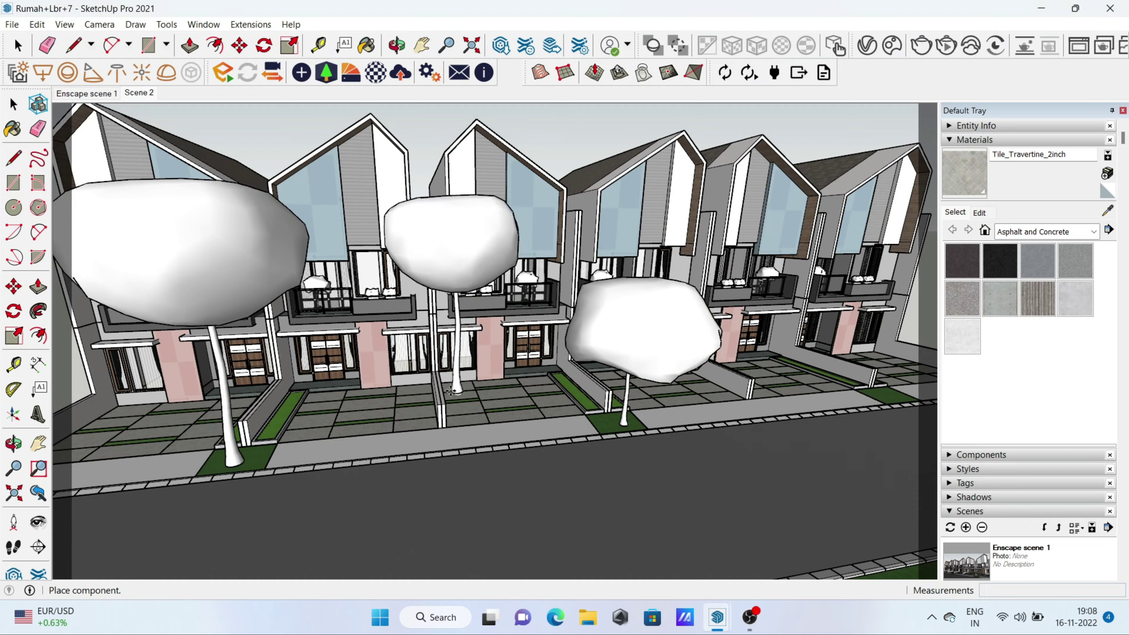
Import a flowering shrub from Cosmos and place it on the front green patch.
scroll(549, 487, up, 3)
click(717, 617)
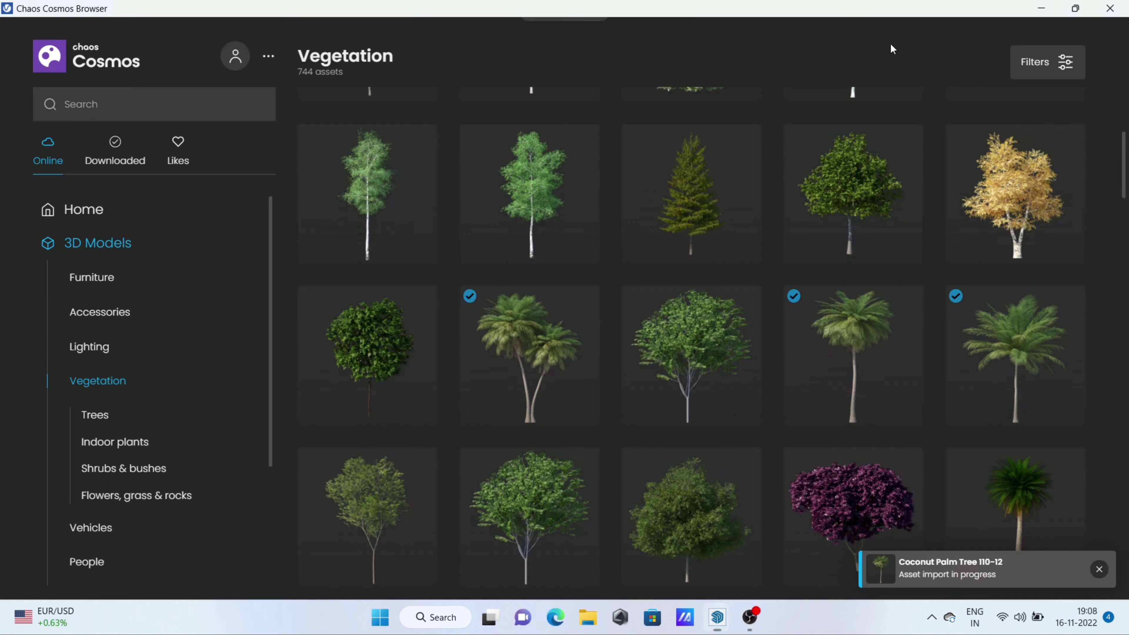
scroll(668, 340, down, 2)
scroll(668, 340, down, 5)
scroll(626, 409, down, 5)
scroll(625, 409, up, 1)
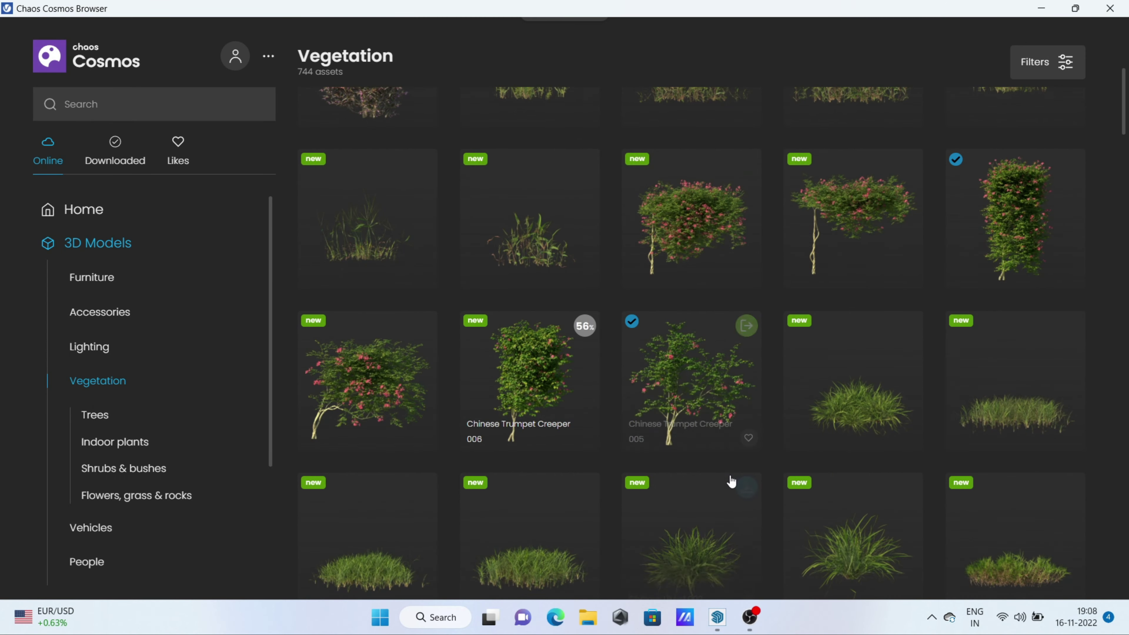
click(731, 479)
click(532, 406)
scroll(532, 405, down, 3)
Compare the street-front views from Scene 2 and Enscape scene 1.
middle_drag(474, 458, 311, 400)
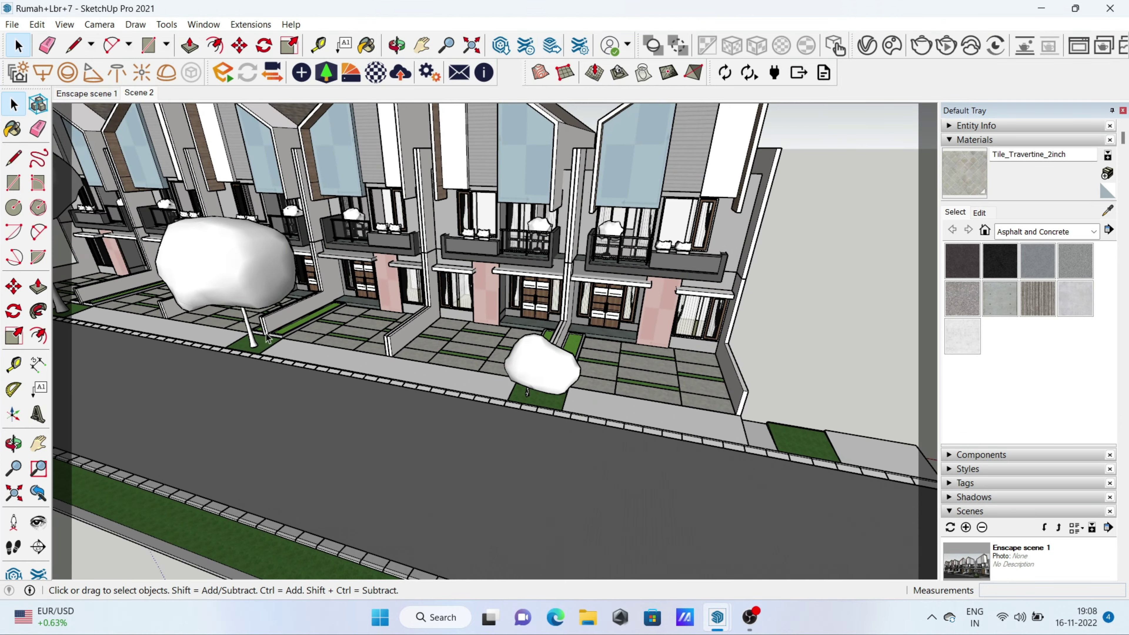
click(141, 93)
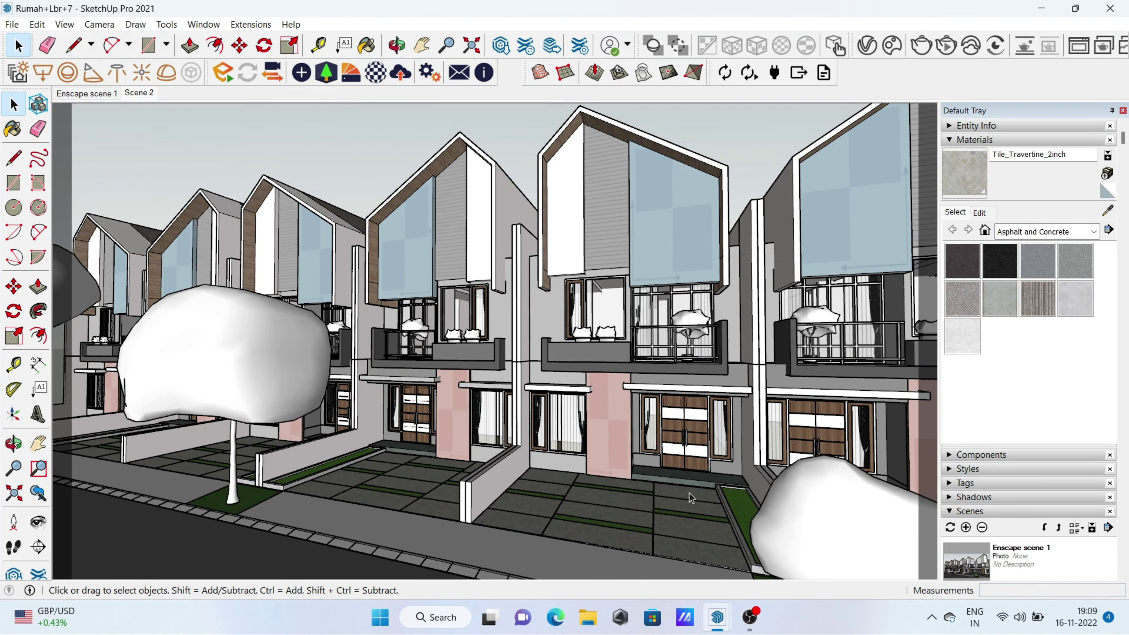
scroll(302, 457, down, 5)
scroll(605, 364, up, 5)
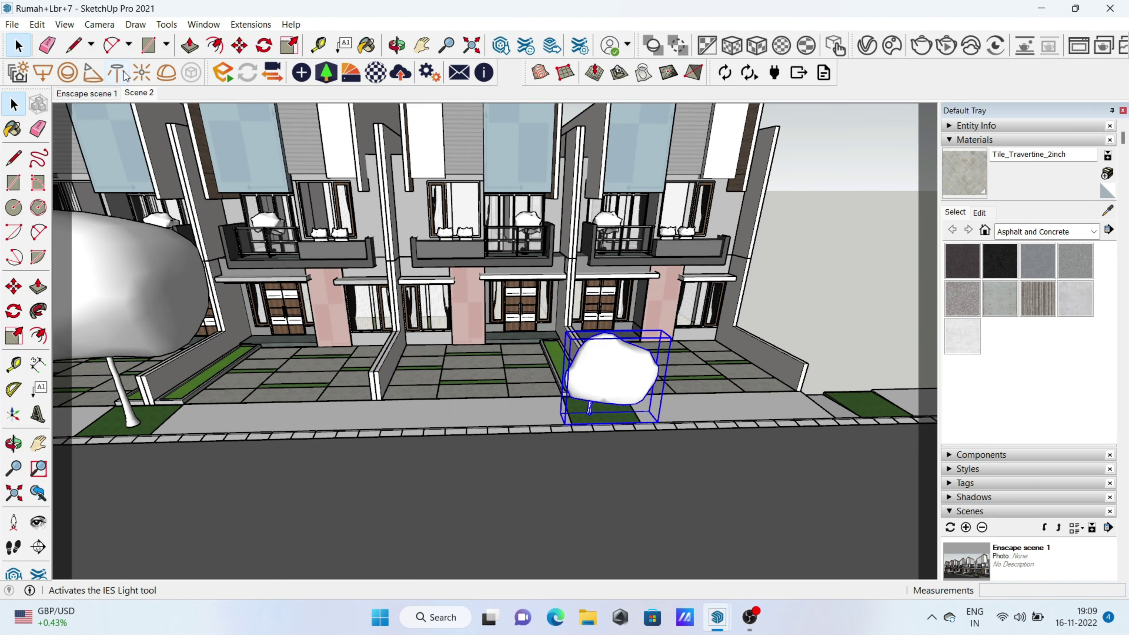
middle_drag(604, 364, 220, 147)
scroll(456, 442, up, 3)
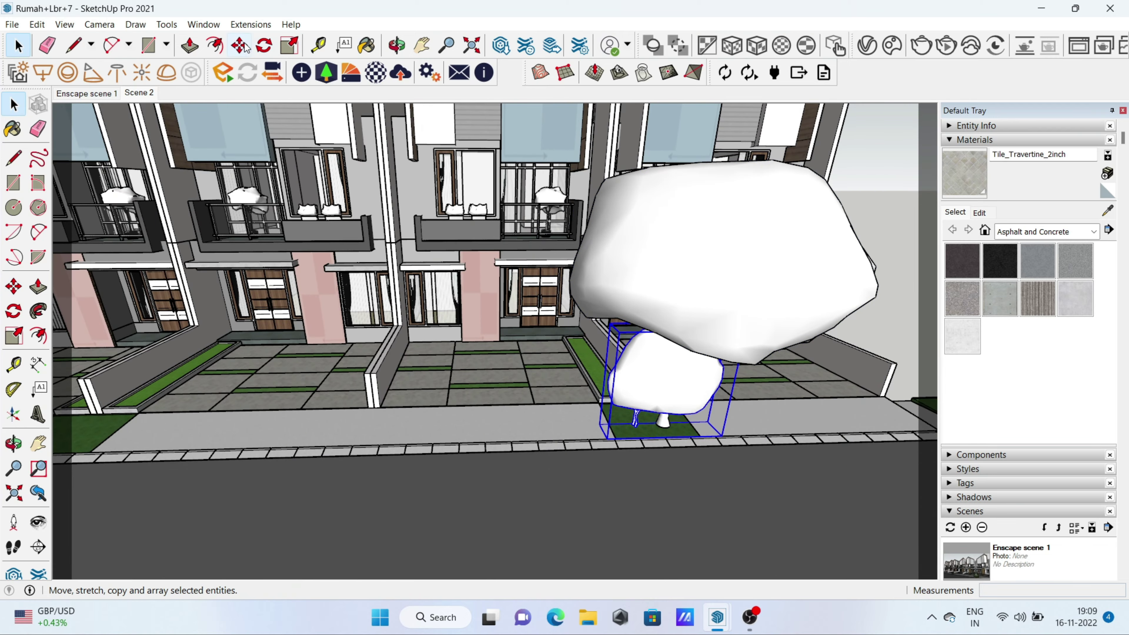
click(111, 94)
Frame the street view of the houses and save it as Scene 3.
key(space)
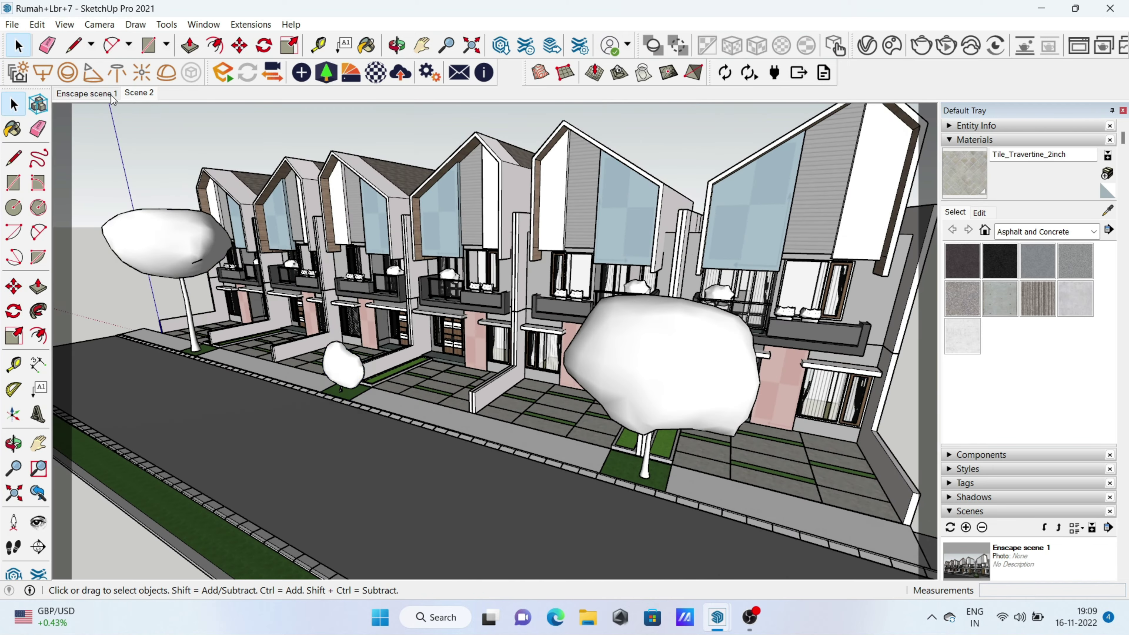
scroll(614, 355, up, 3)
scroll(613, 356, up, 2)
middle_drag(618, 356, 612, 358)
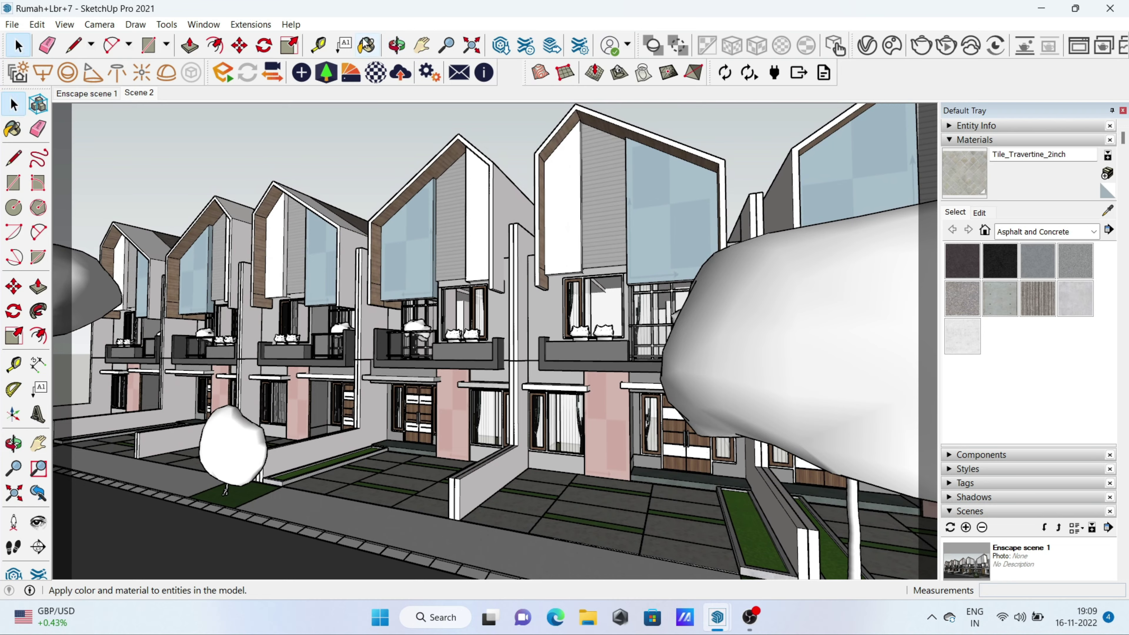
shift+middle_drag(403, 327, 456, 296)
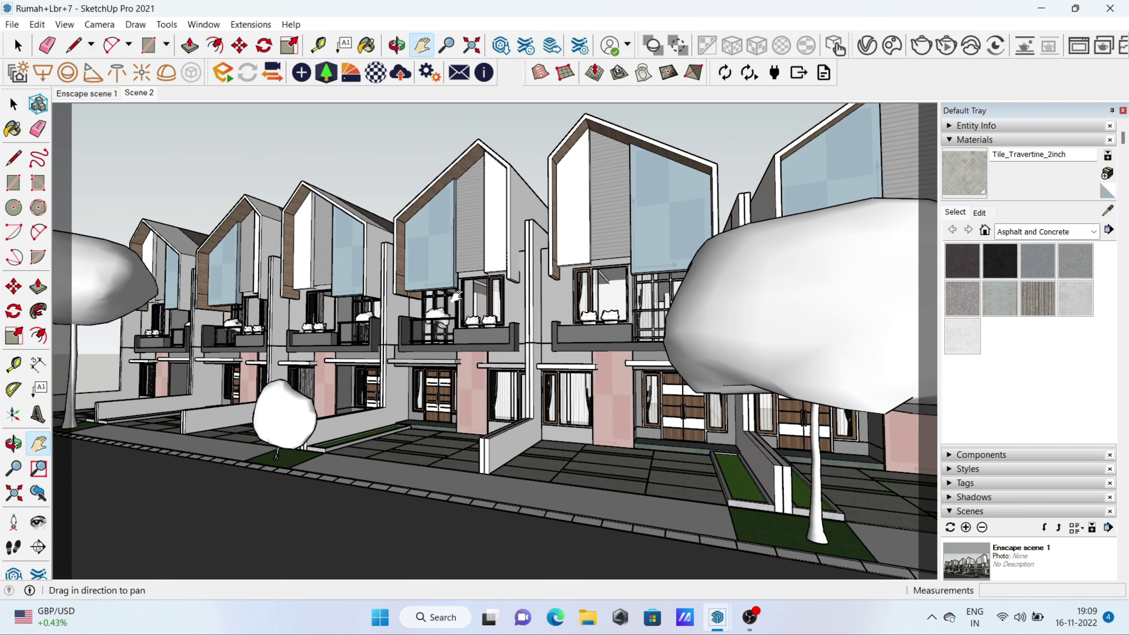
drag(456, 296, 458, 293)
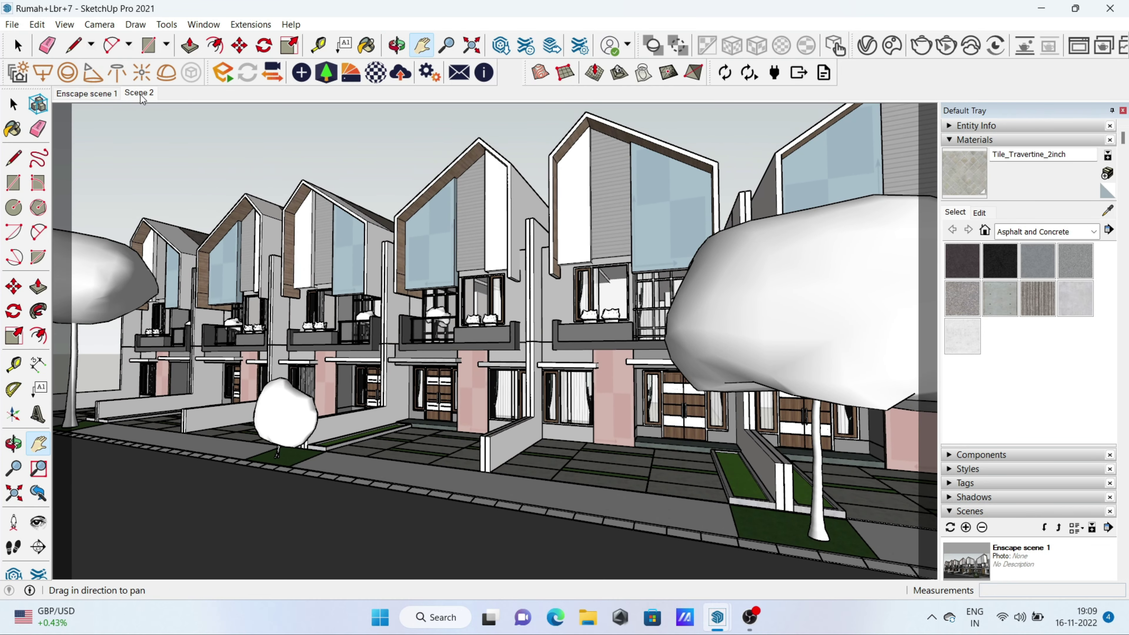
right_click(141, 94)
click(135, 115)
key(space)
Maximize the V-Ray Frame Buffer and zoom in and out to inspect the daylight render.
click(844, 541)
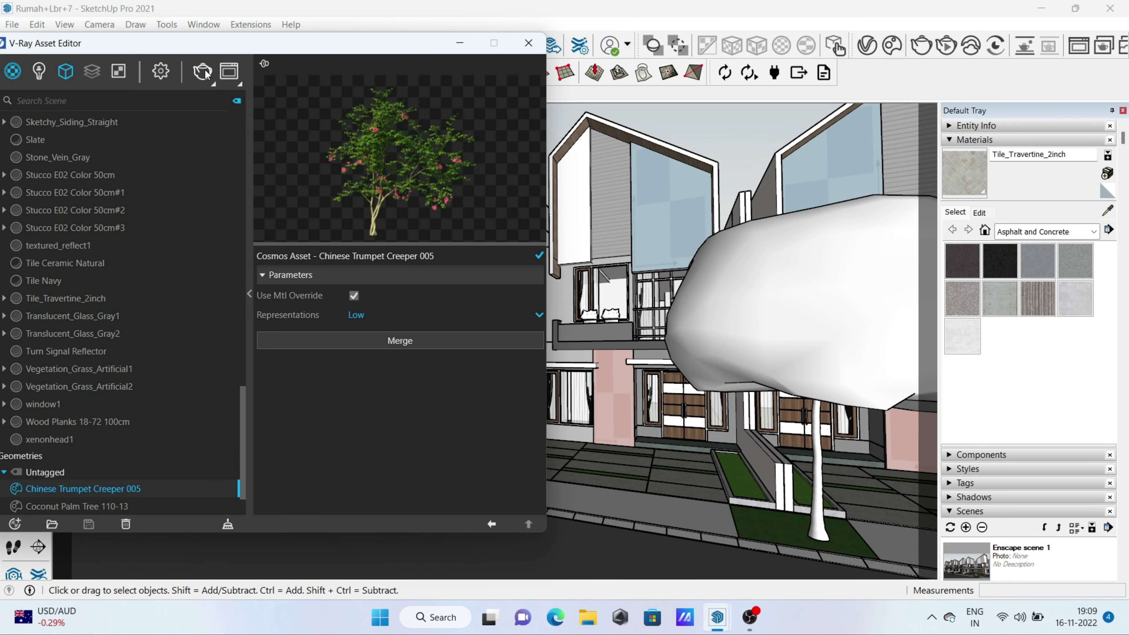
scroll(736, 465, up, 1)
click(1048, 177)
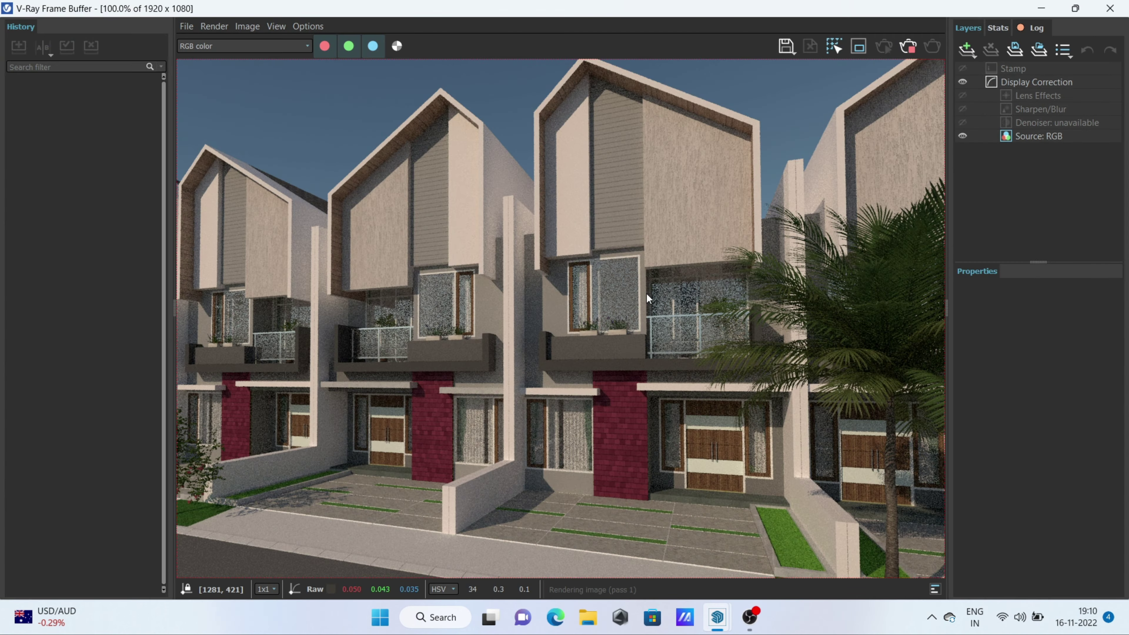
scroll(574, 340, up, 1)
scroll(572, 348, down, 1)
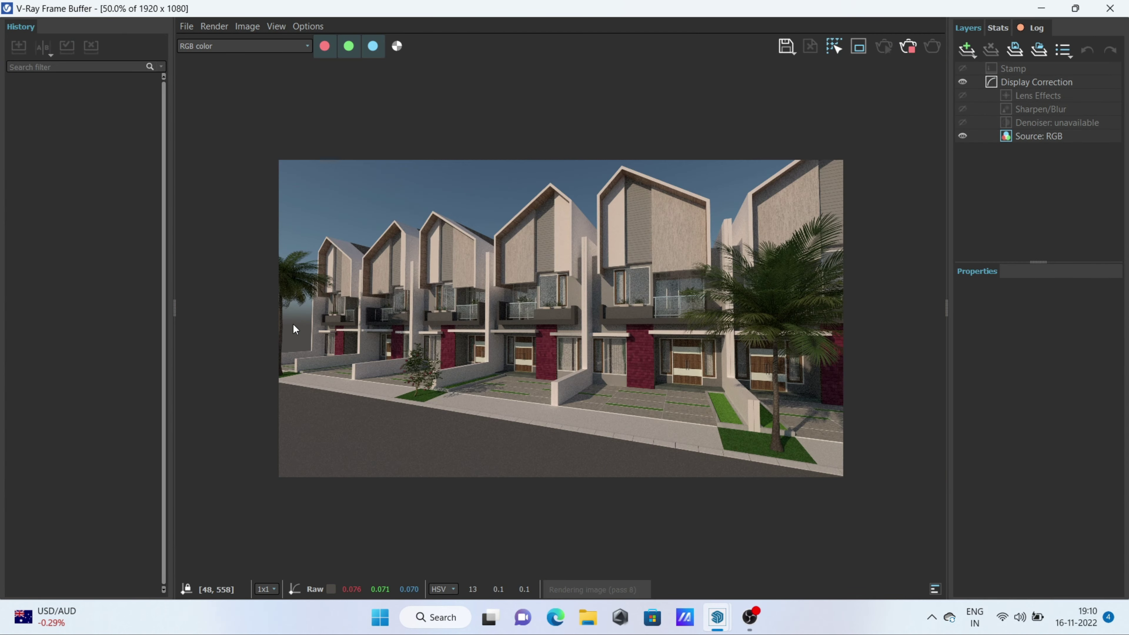
scroll(689, 387, up, 1)
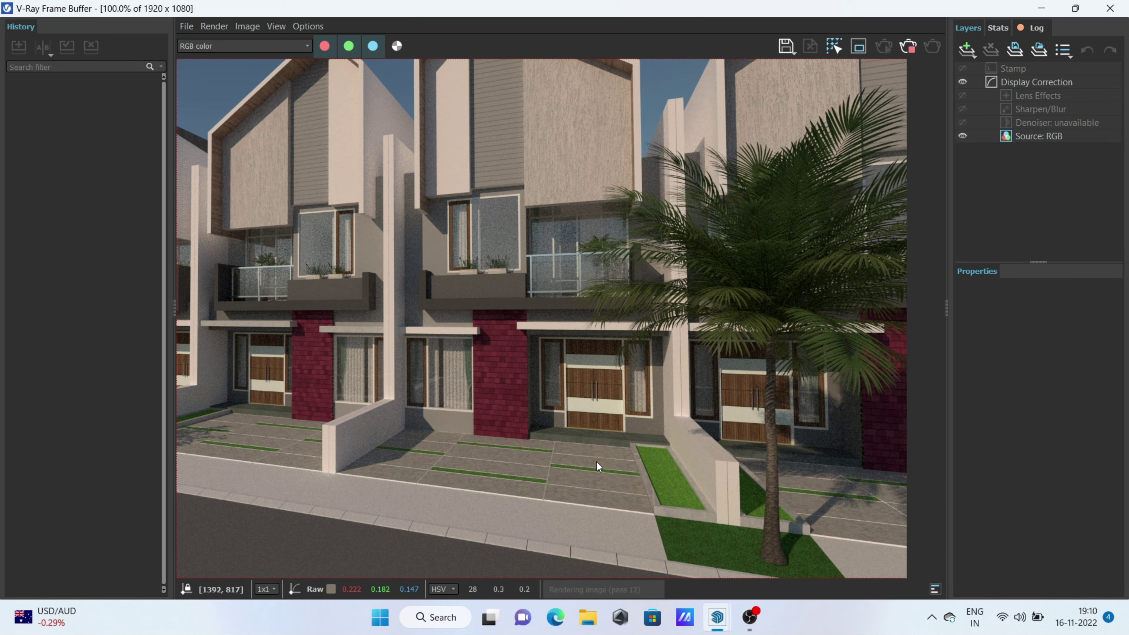
Minimize the Frame Buffer and close the V-Ray Asset Editor.
click(1054, 9)
click(200, 71)
click(529, 12)
Orbit toward the townhouse entrances and browse Cosmos Vegetation > Shrubs & bushes.
mouse_move(692, 205)
middle_down()
mouse_move(418, 411)
mouse_move(440, 578)
middle_up()
scroll(420, 411, up, 5)
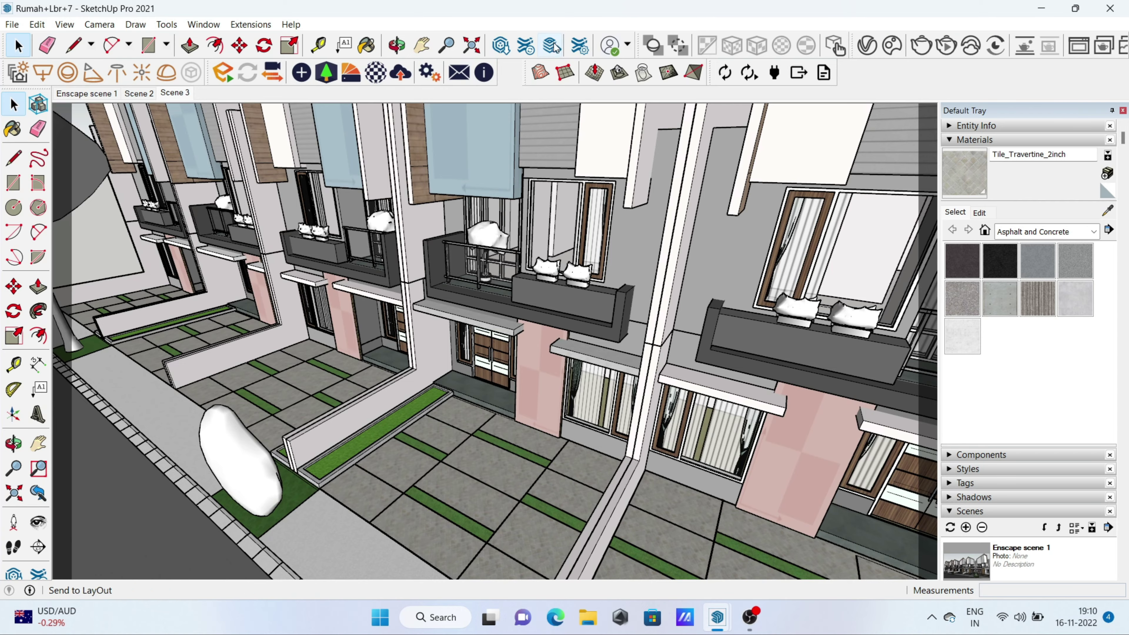
click(555, 46)
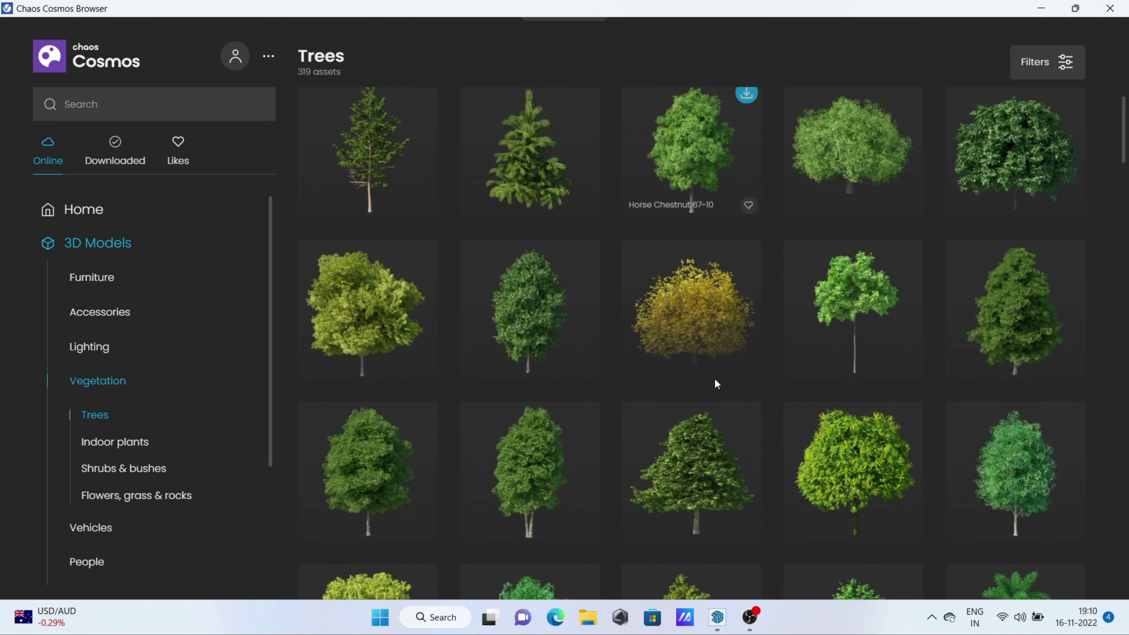
click(97, 471)
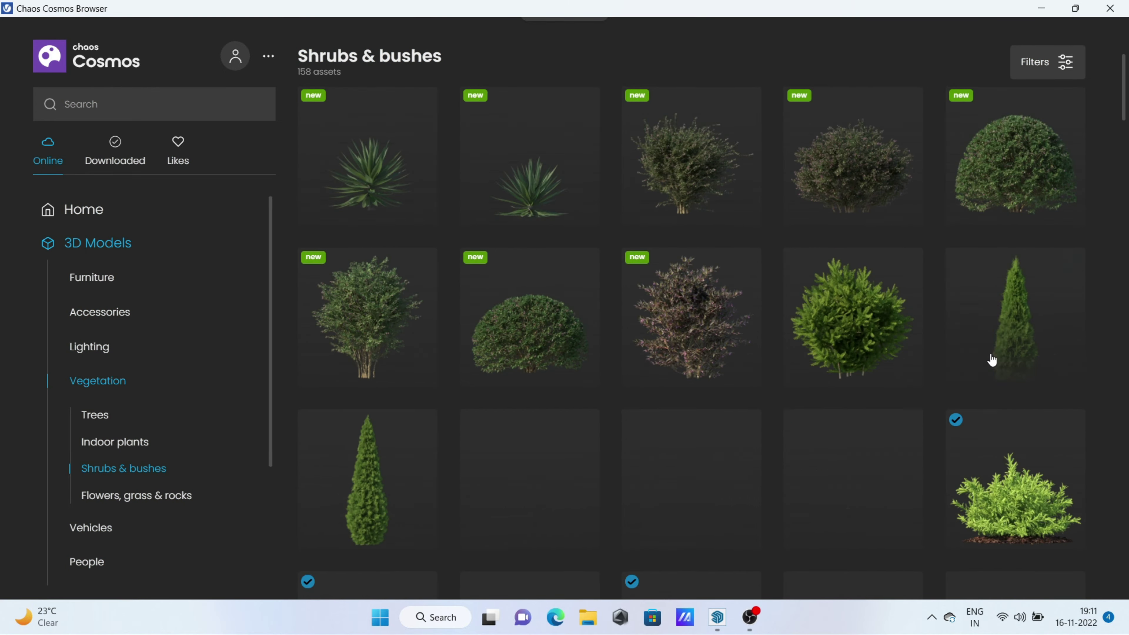
scroll(605, 434, down, 1)
scroll(728, 426, down, 3)
Import a Cosmos shrub, place two in the front planter, and return to Scene 3.
click(1071, 235)
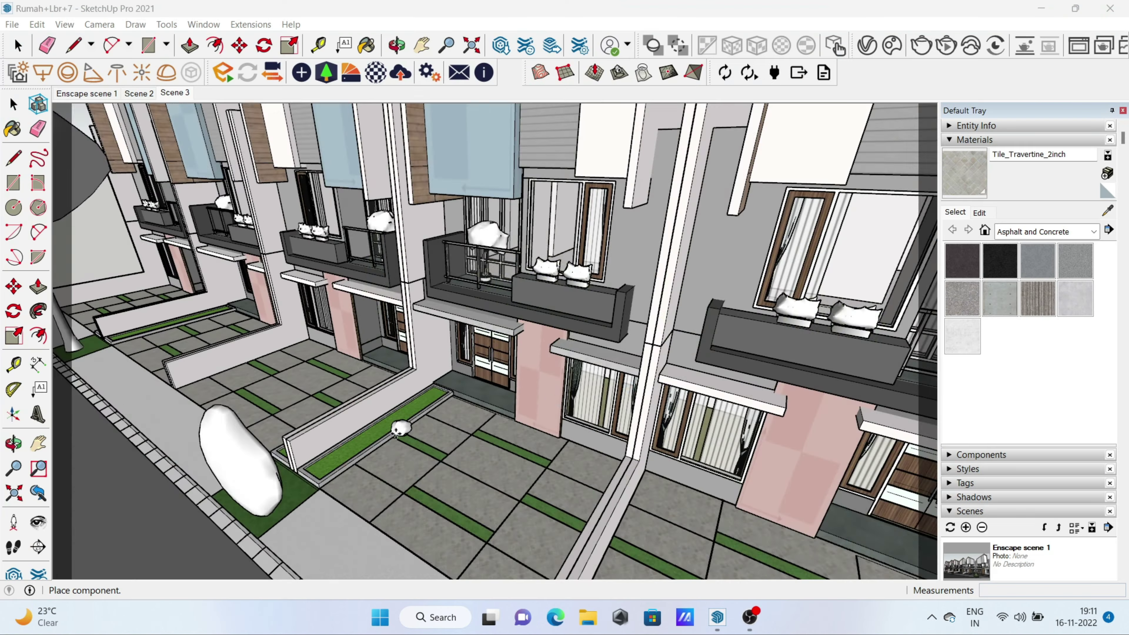
click(482, 381)
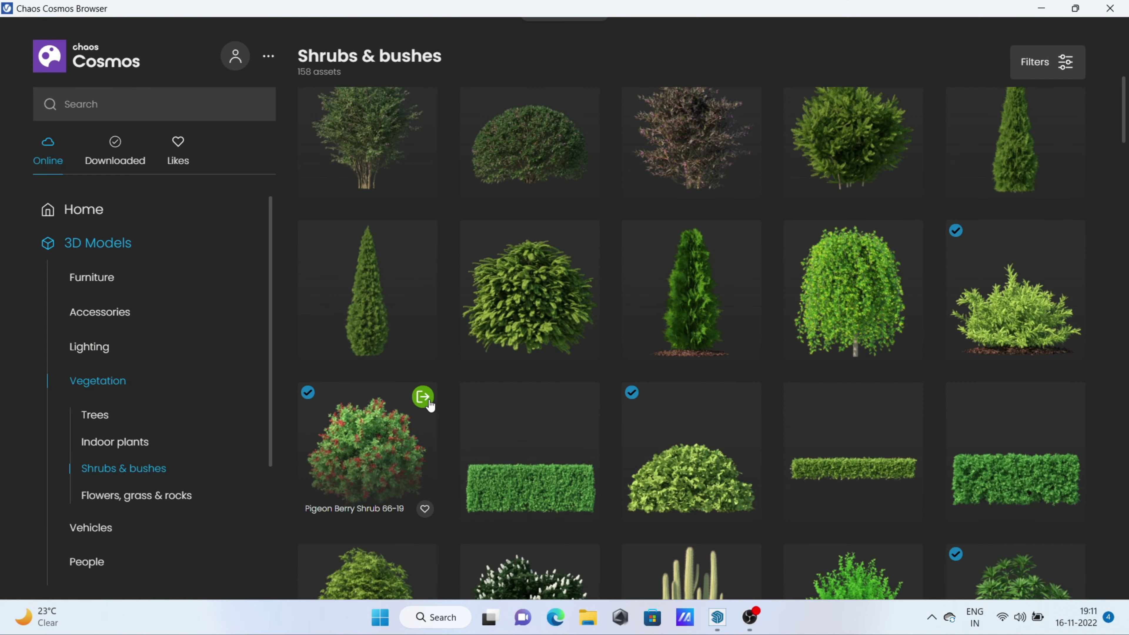
click(423, 396)
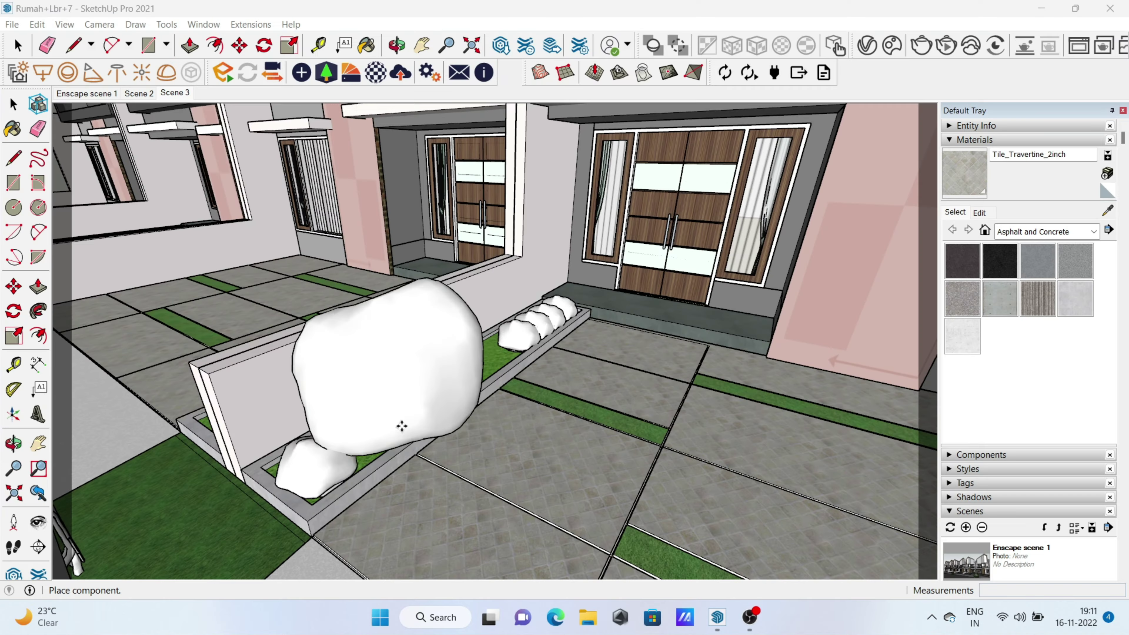
middle_drag(433, 396, 614, 457)
scroll(614, 457, down, 5)
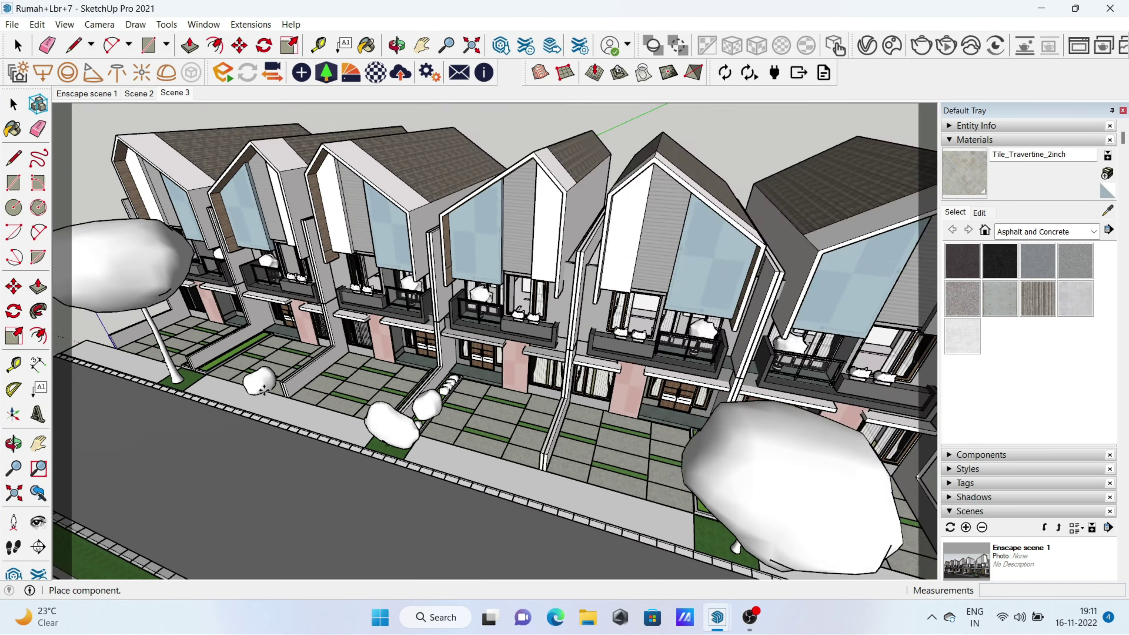
scroll(711, 445, up, 8)
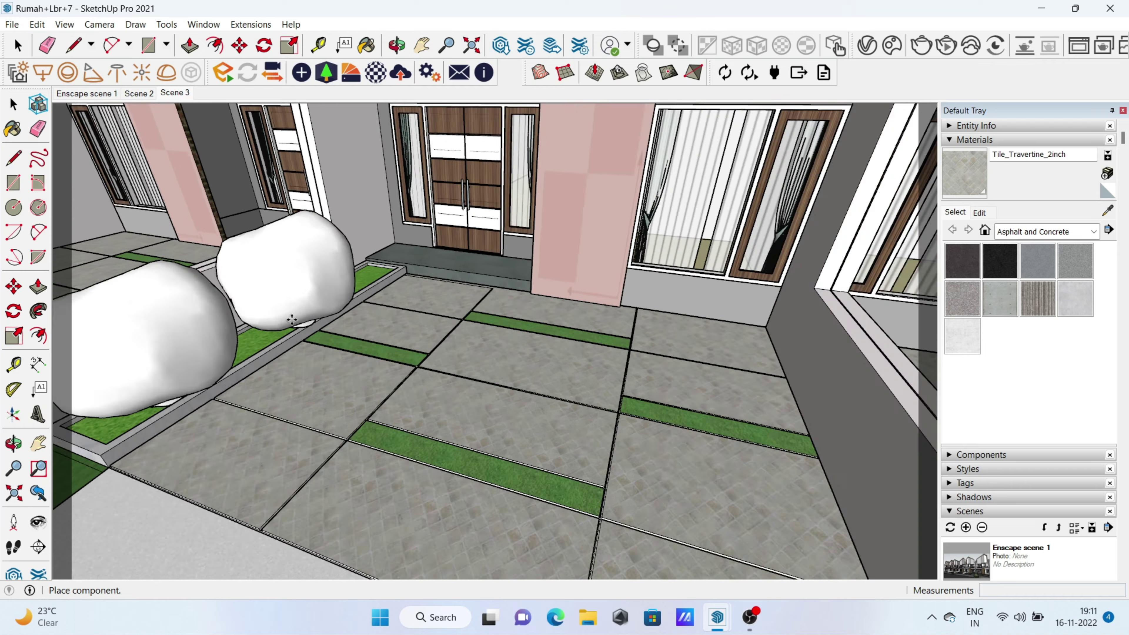
scroll(291, 319, down, 5)
key(Escape)
click(178, 93)
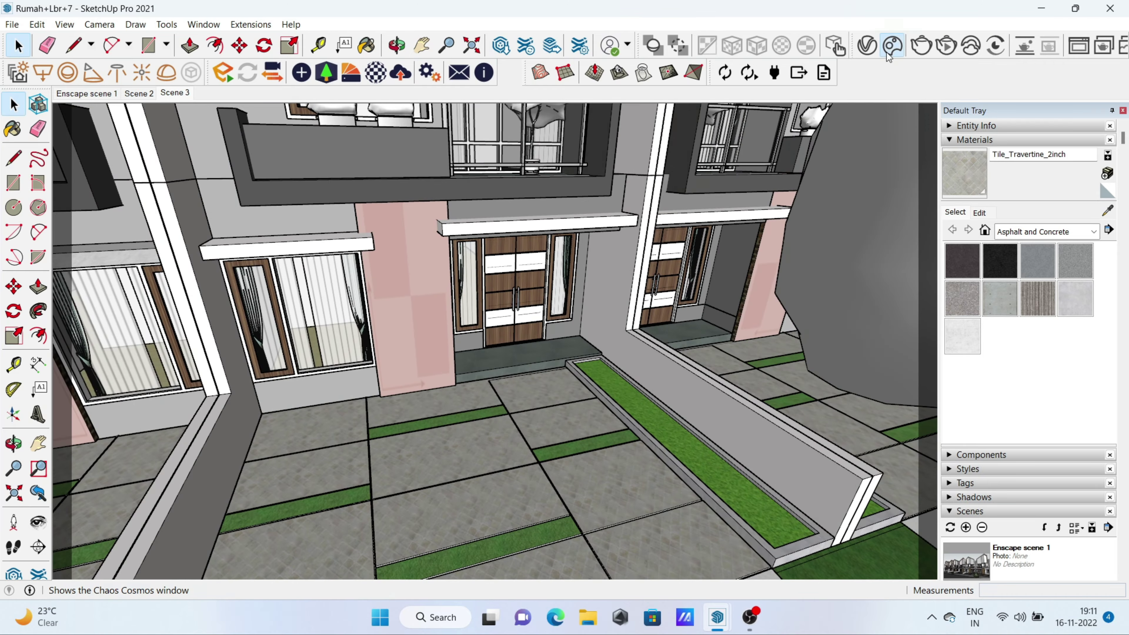
Add another Cosmos bush to the lower-right planter and go back to Scene 3.
click(892, 45)
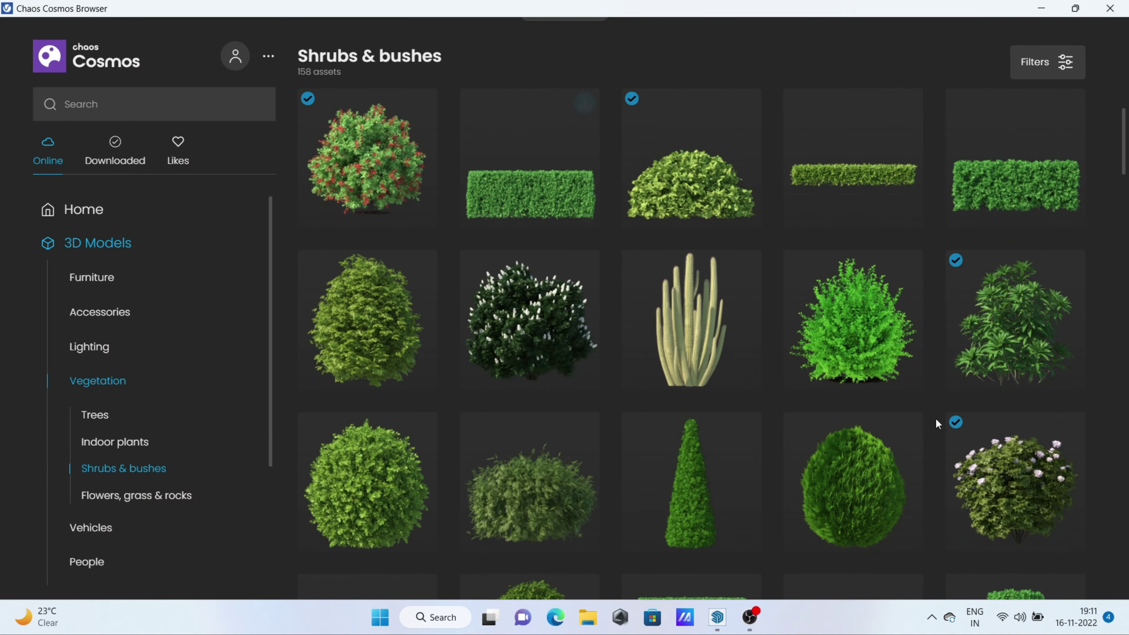
click(987, 502)
click(758, 521)
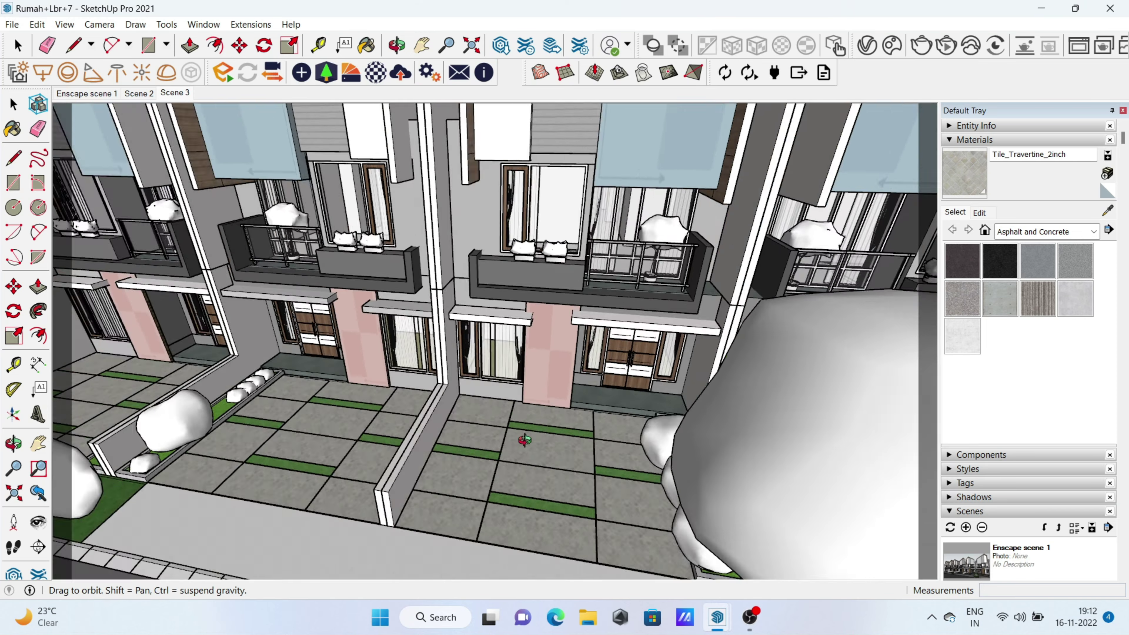
middle_drag(630, 419, 257, 418)
key(space)
click(186, 92)
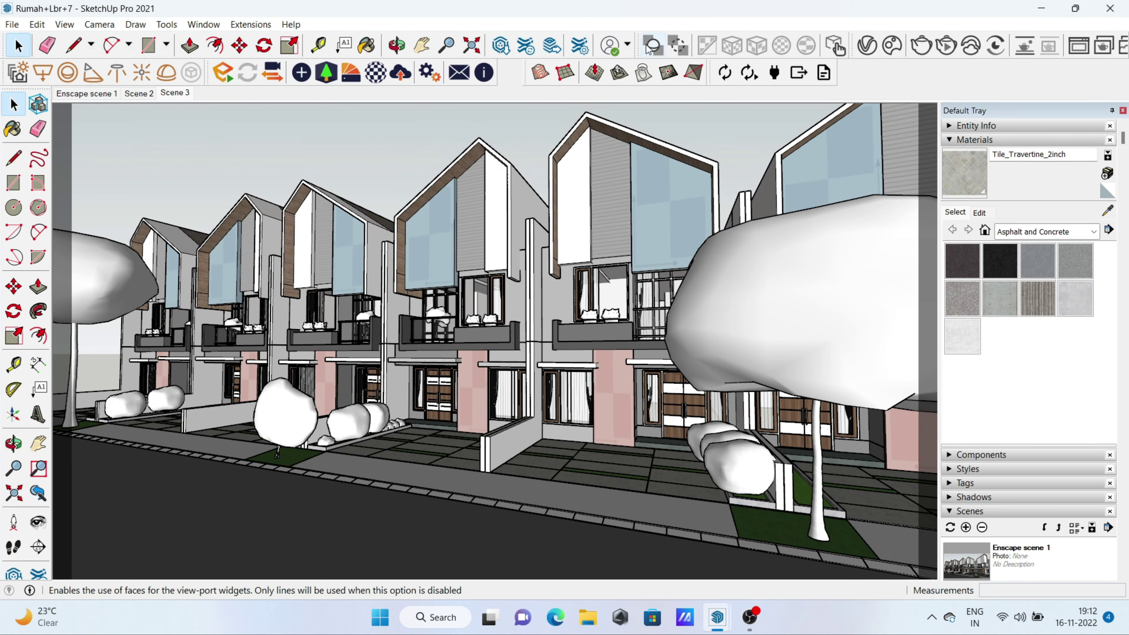
Render the Scene 3 street view in V-Ray and inspect the shrubs.
click(921, 45)
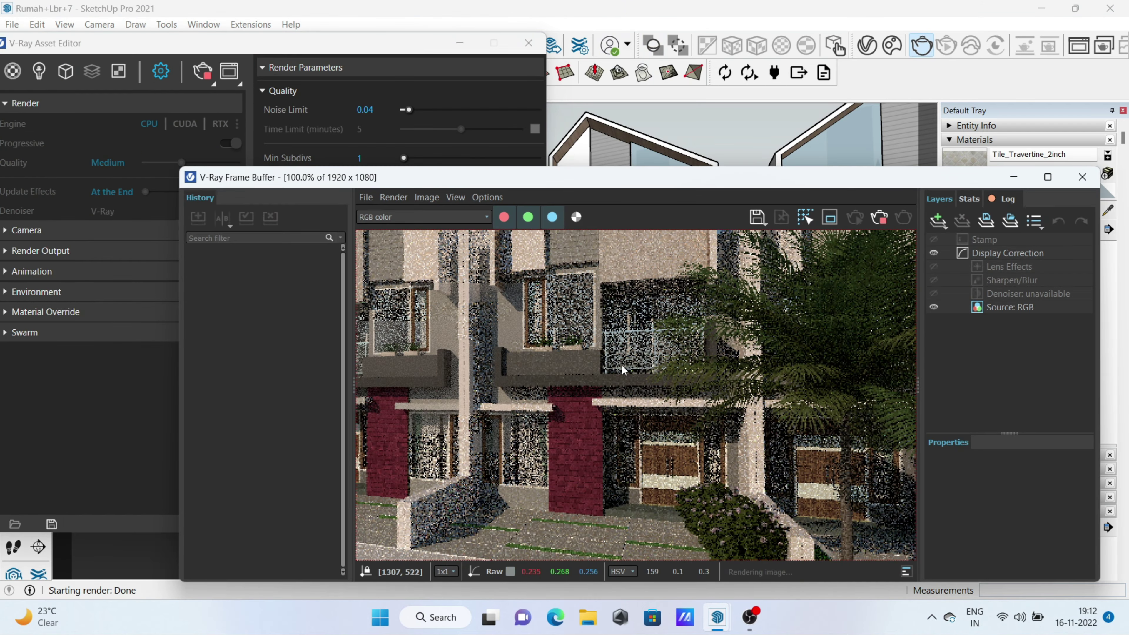
scroll(623, 369, down, 1)
scroll(467, 467, up, 2)
scroll(749, 446, up, 1)
scroll(703, 407, down, 3)
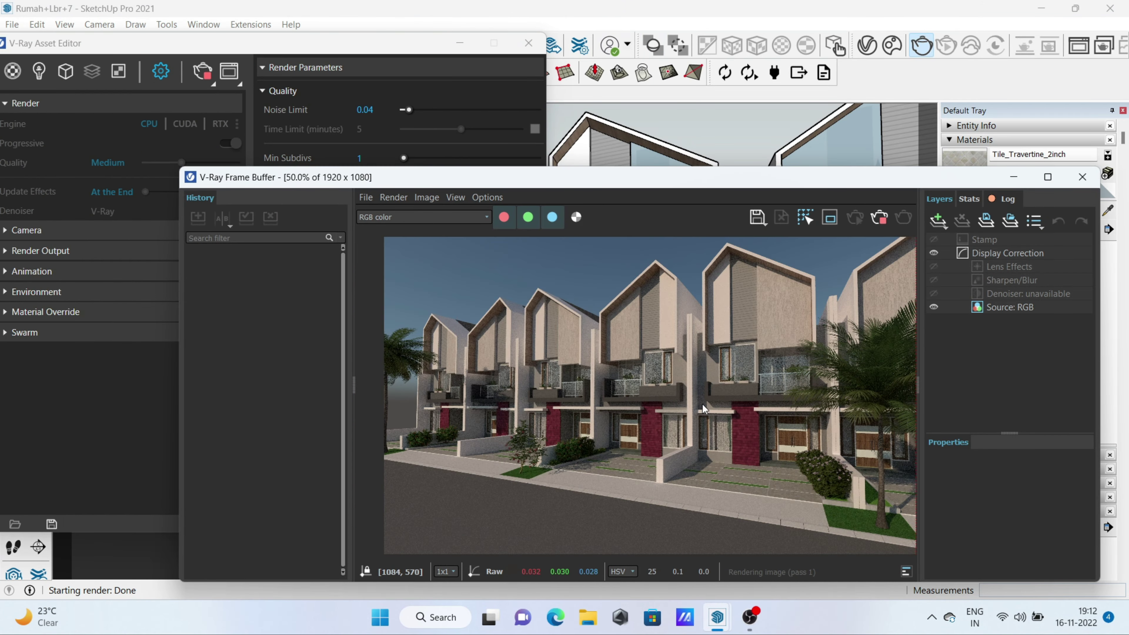
scroll(704, 408, down, 1)
scroll(704, 407, up, 1)
scroll(703, 408, up, 1)
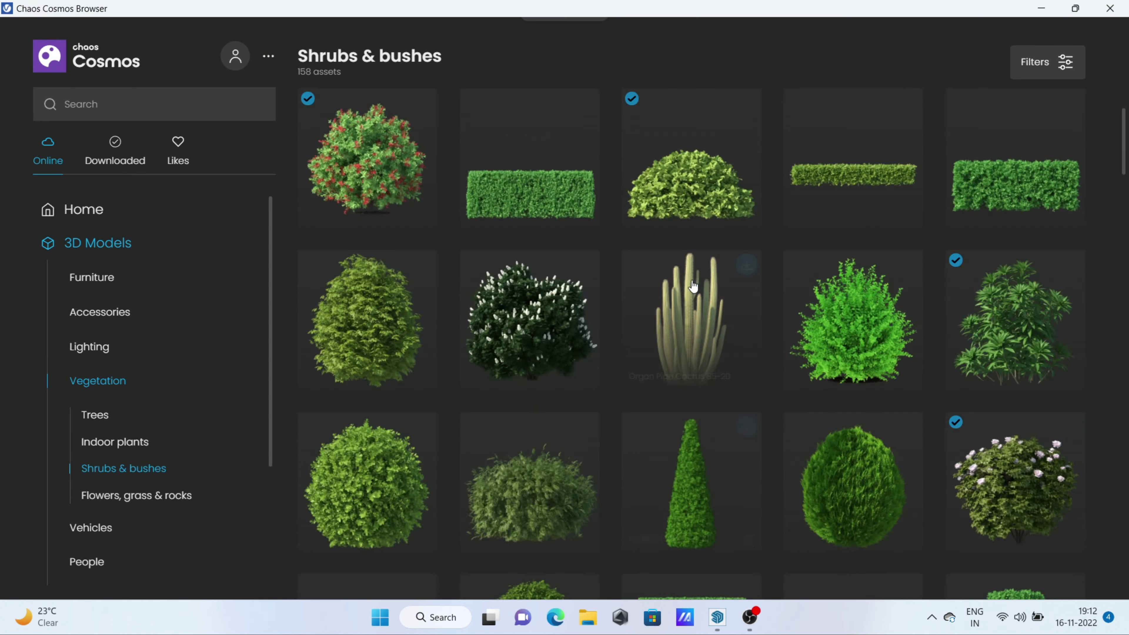
scroll(812, 424, down, 5)
Import Sedum Plant 66-24 from Cosmos and place it in the garden bed.
scroll(647, 435, down, 5)
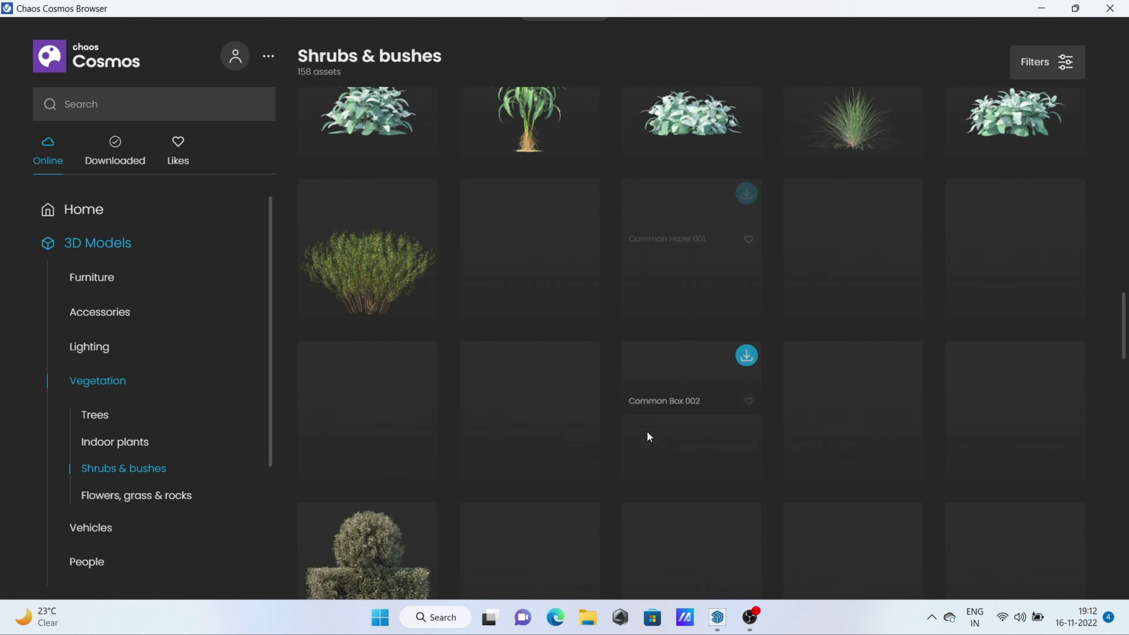
scroll(1056, 355, down, 5)
scroll(1067, 267, up, 5)
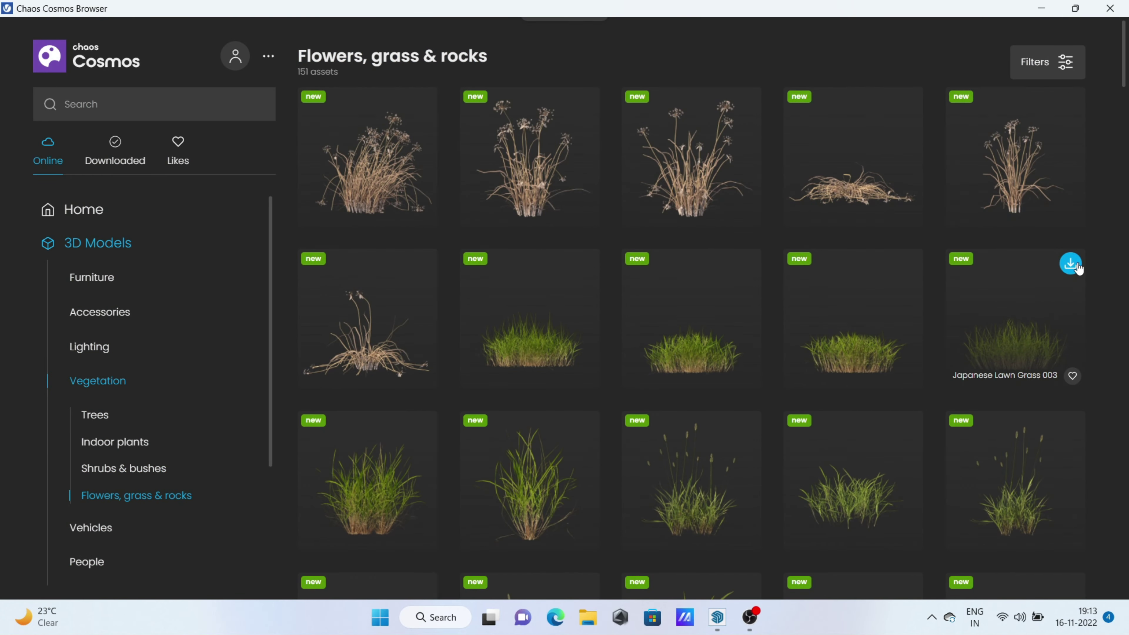
scroll(984, 358, down, 4)
scroll(983, 358, down, 5)
scroll(796, 376, down, 5)
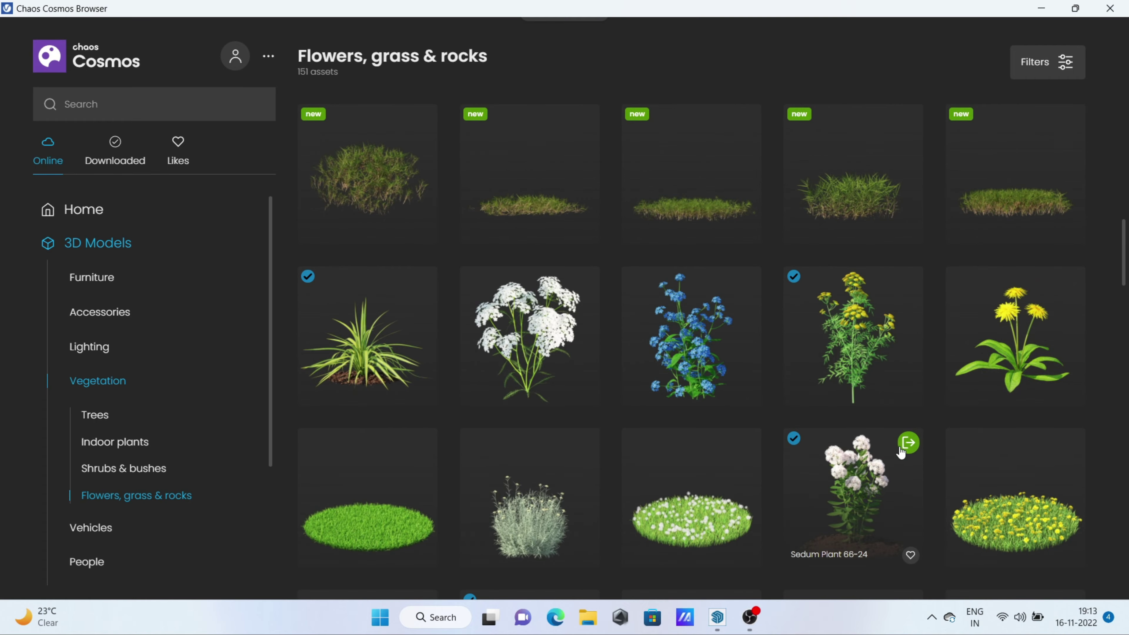
click(903, 447)
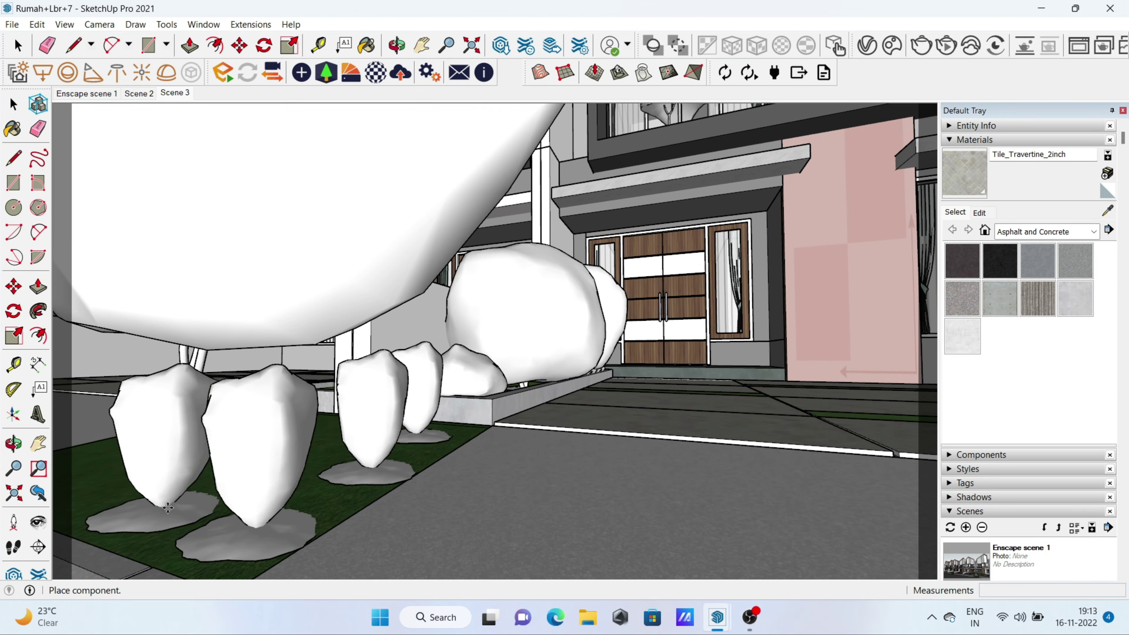
mouse_move(168, 508)
middle_down()
mouse_move(239, 484)
mouse_move(625, 465)
middle_up()
scroll(239, 483, down, 5)
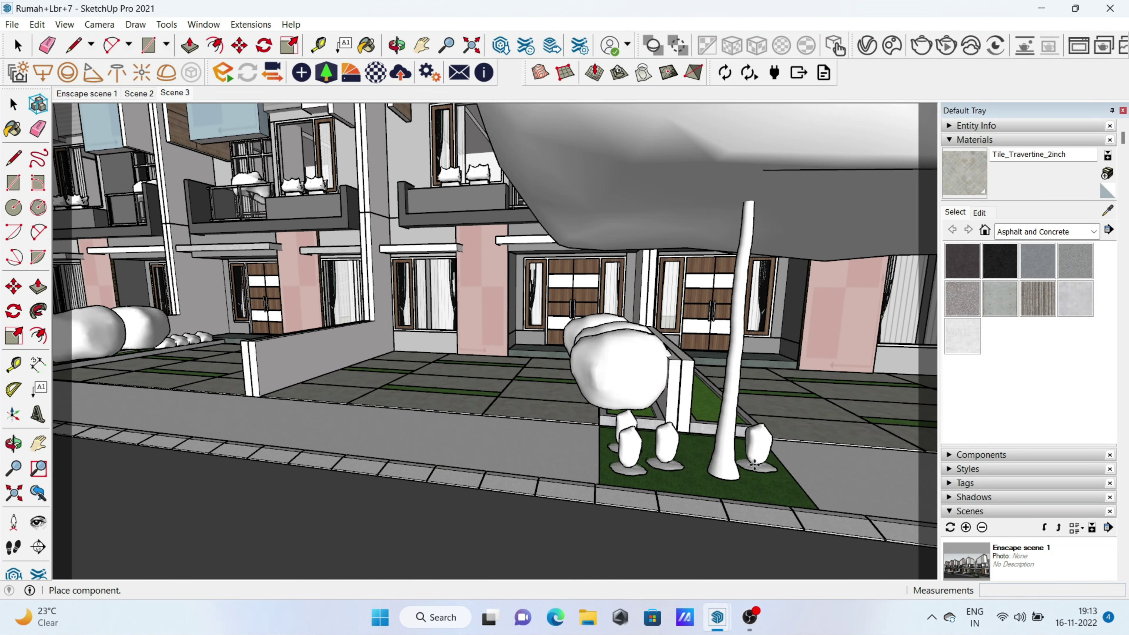
click(671, 478)
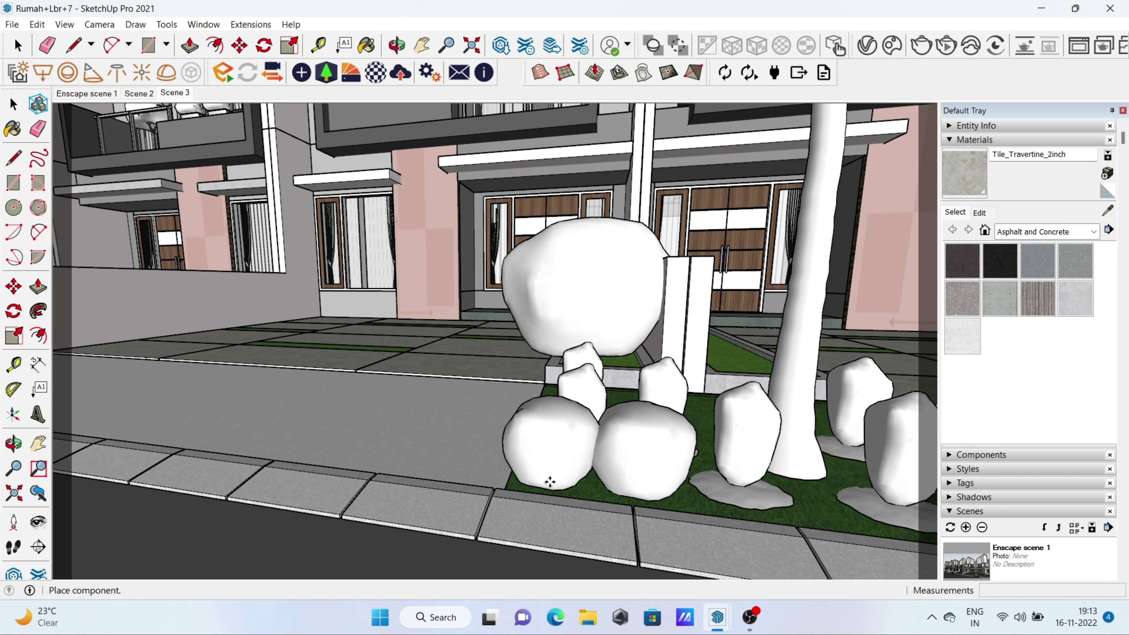
Return to the Scene 3 view and browse all 3D models in Cosmos.
click(967, 332)
scroll(194, 364, up, 5)
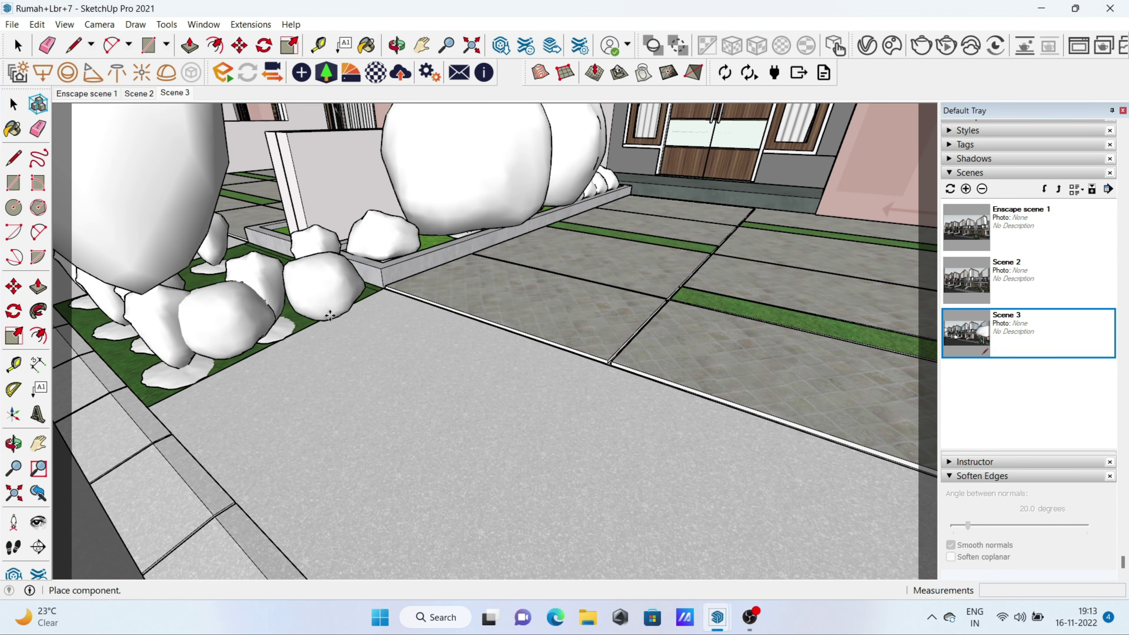
middle_drag(164, 367, 449, 428)
scroll(319, 469, down, 3)
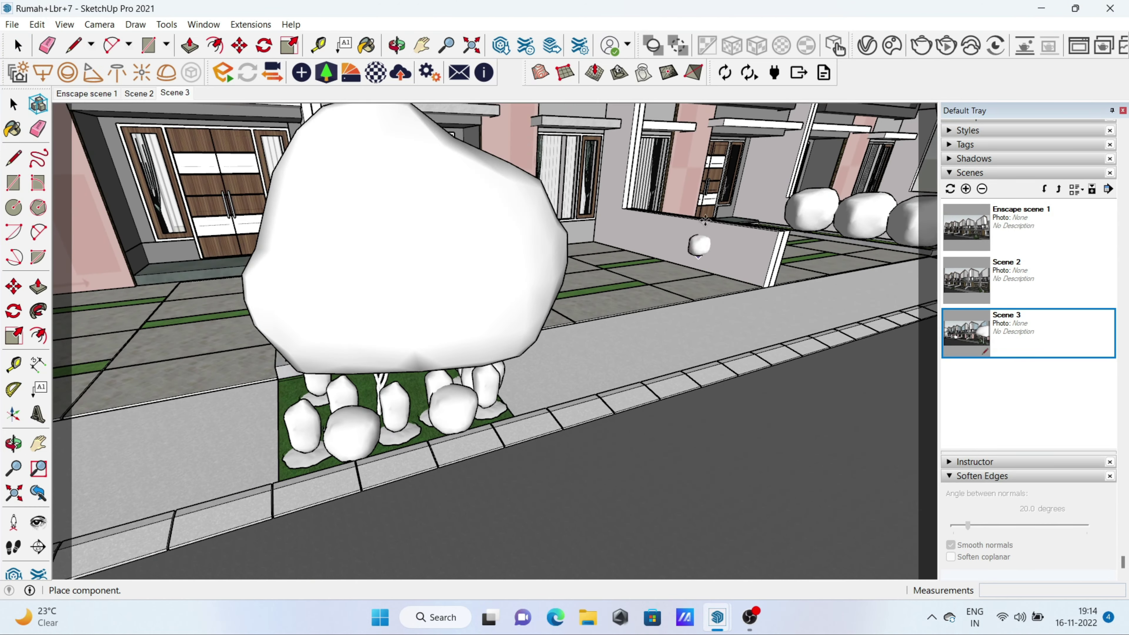
click(131, 495)
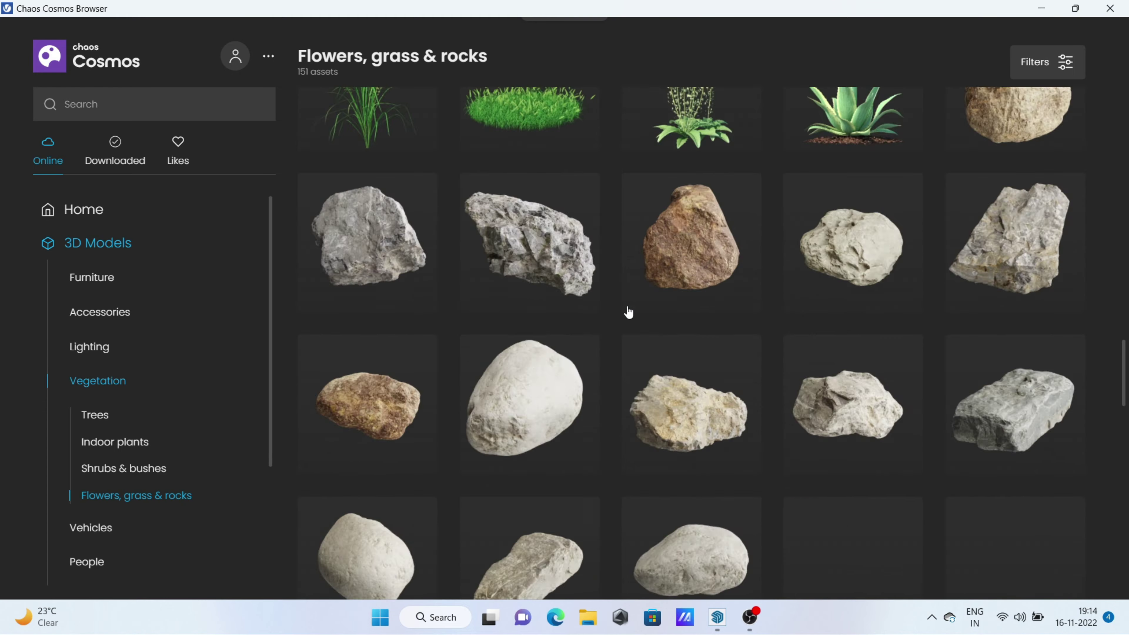
click(187, 242)
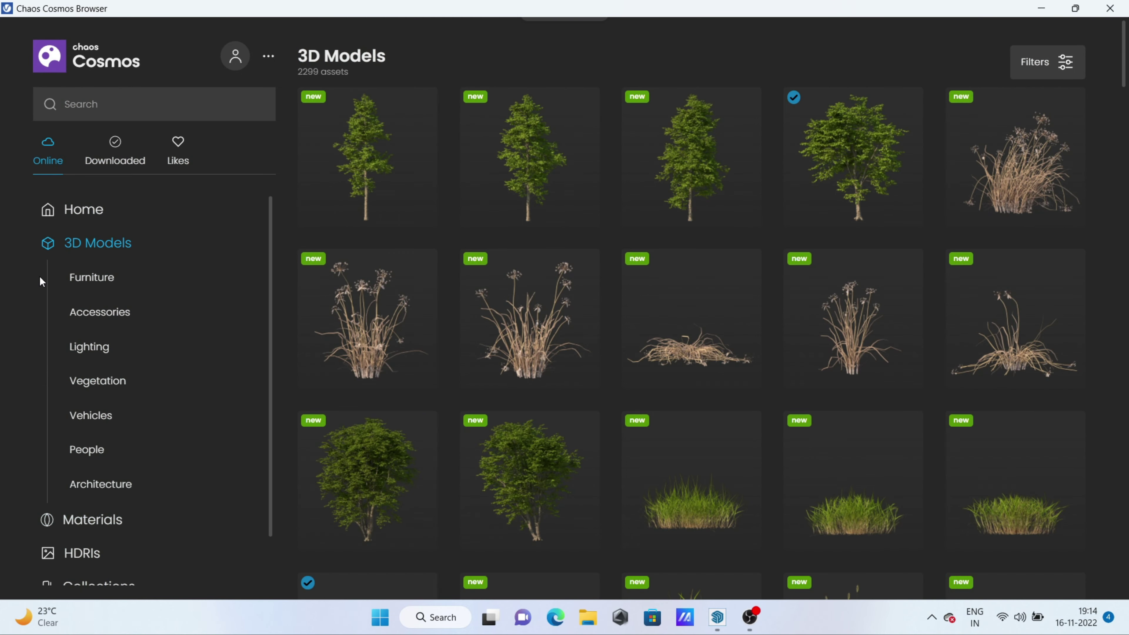
scroll(688, 461, down, 1)
scroll(533, 413, up, 1)
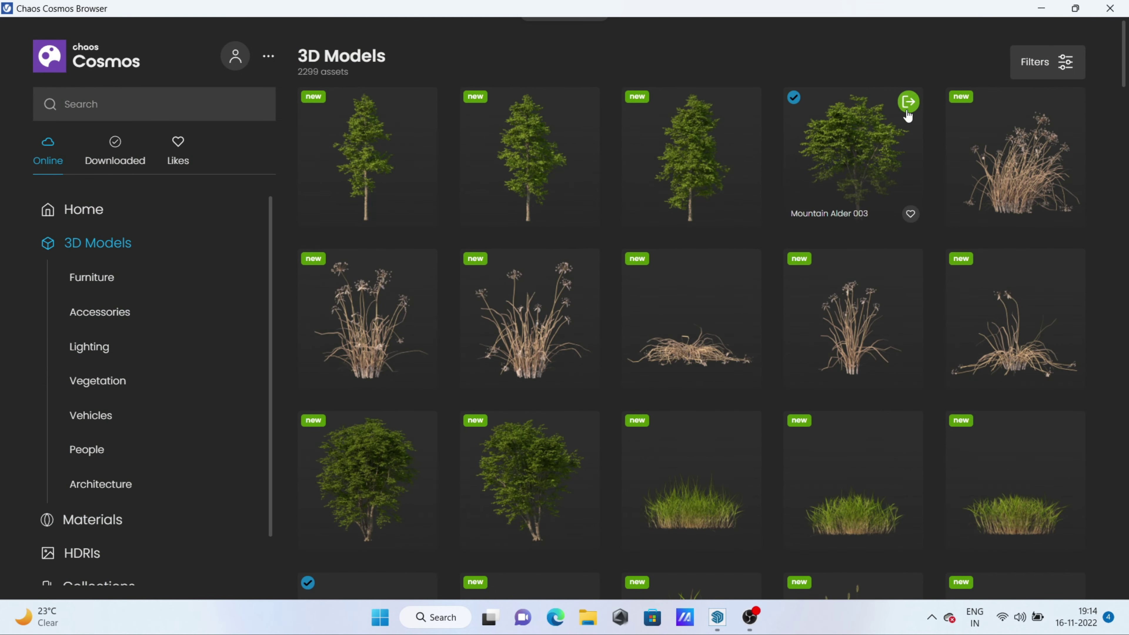
Import Mountain Alder 003 and place it along the road's far verge.
click(907, 107)
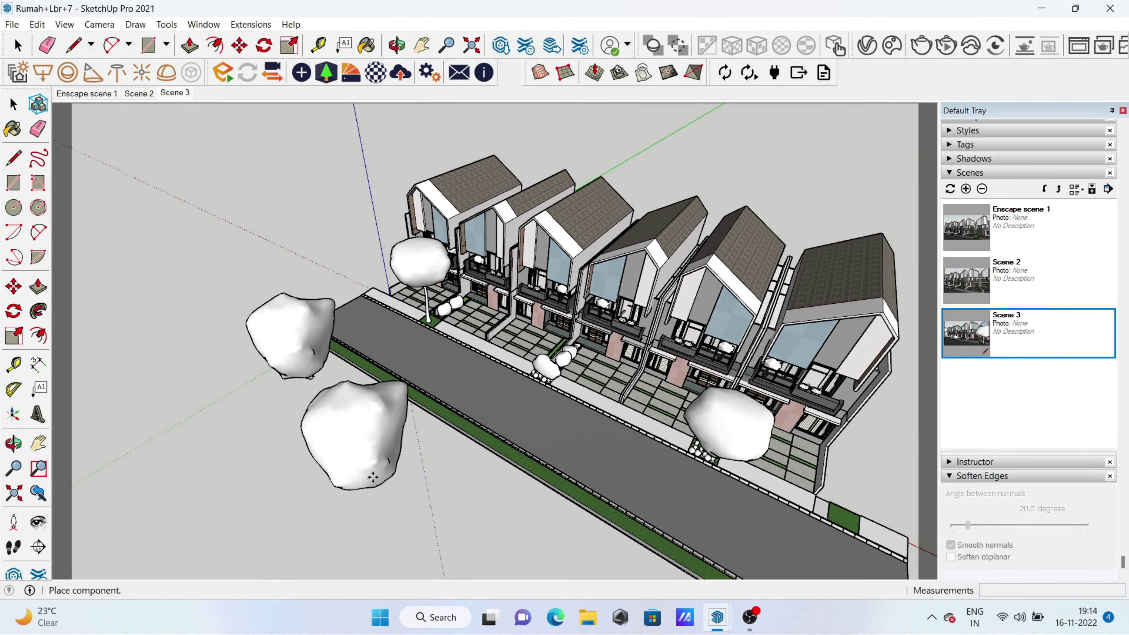
click(175, 93)
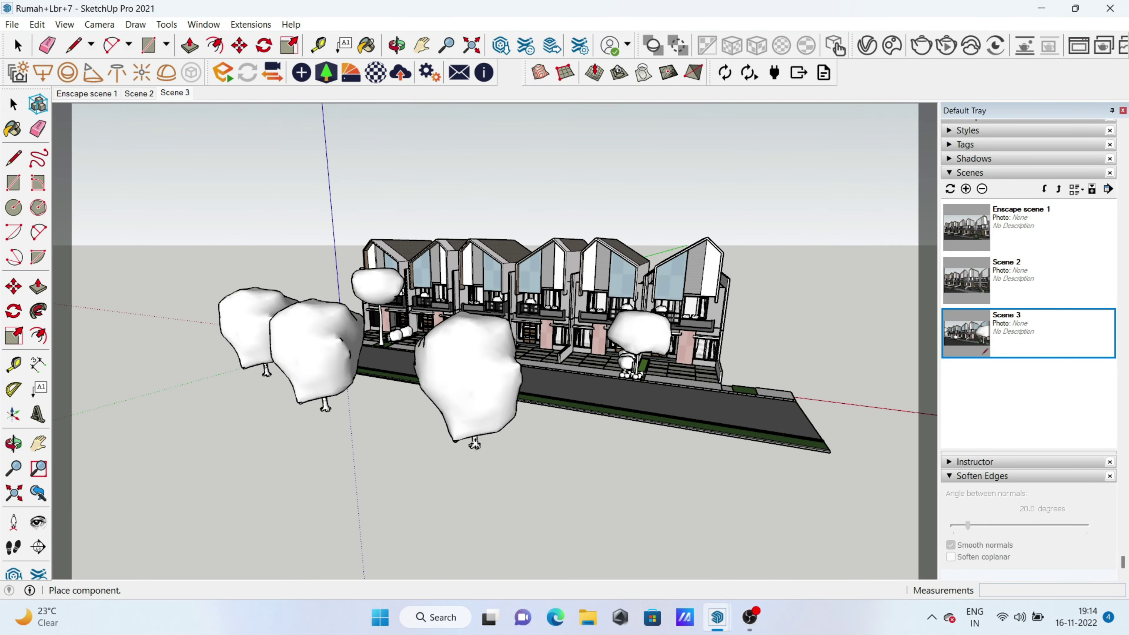
middle_drag(627, 374, 714, 304)
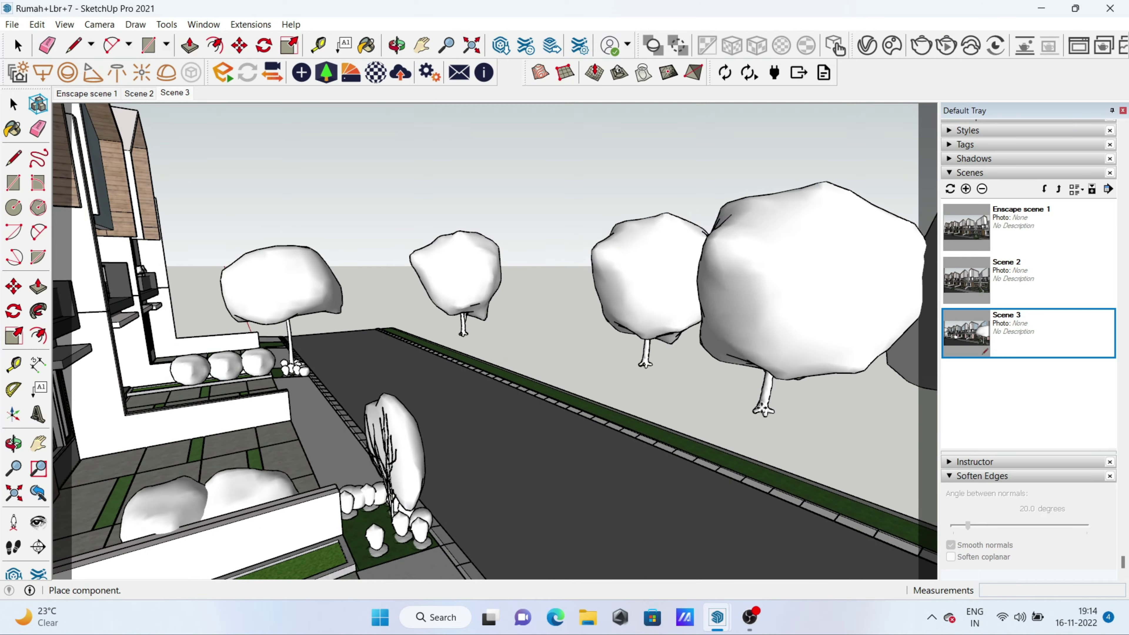
click(177, 93)
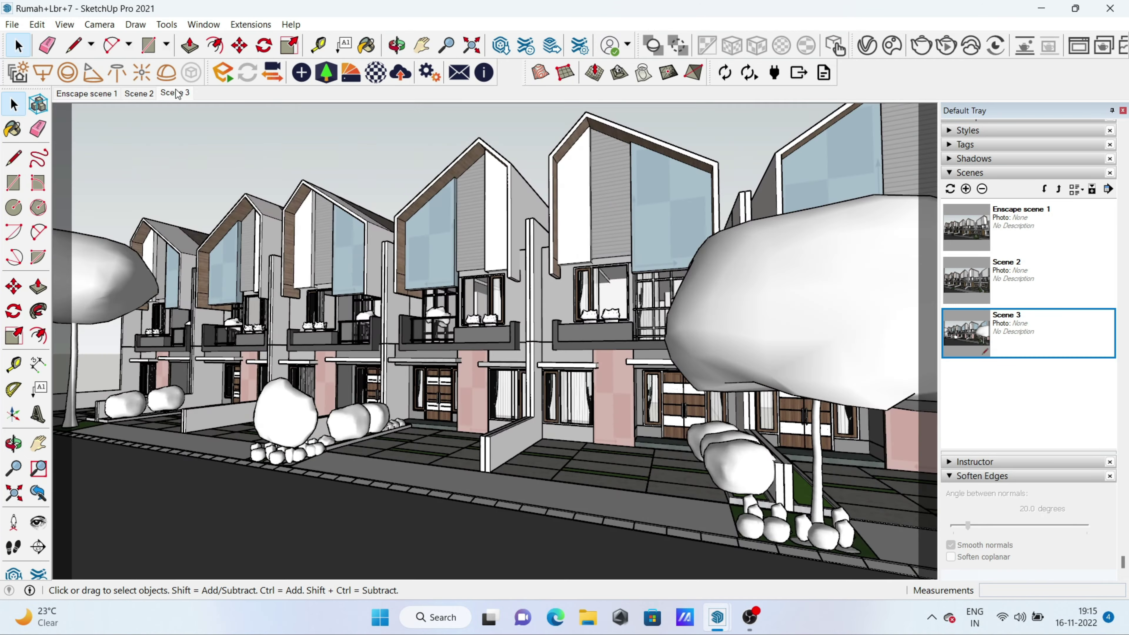
Run a V-Ray test render, then browse Cosmos Vegetation > Trees (319 assets).
click(715, 547)
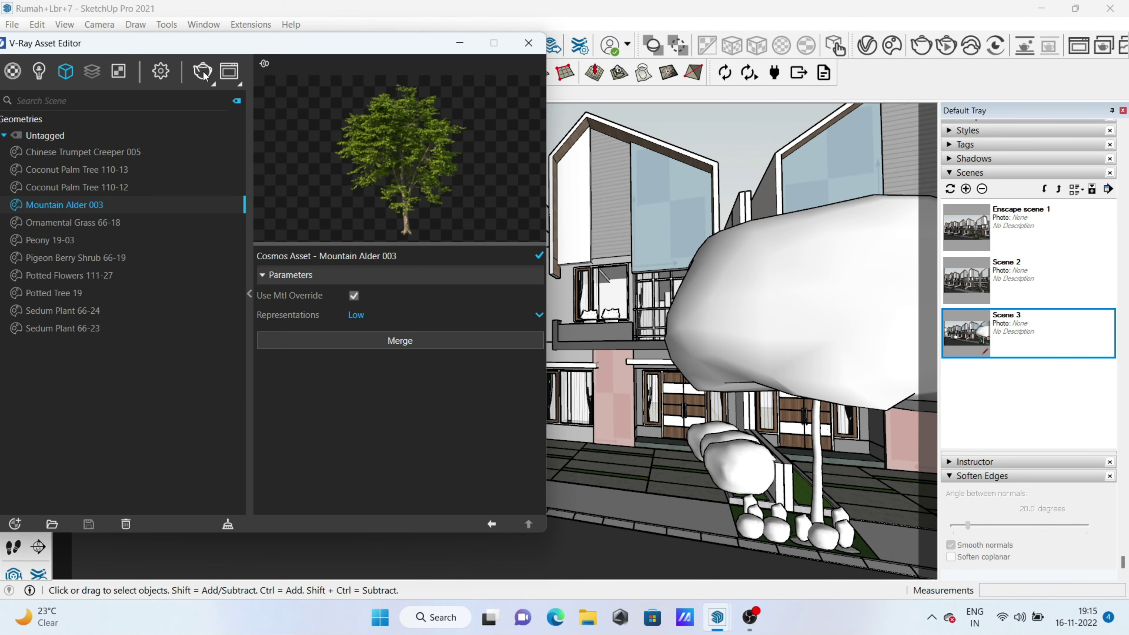
click(202, 71)
scroll(612, 349, down, 2)
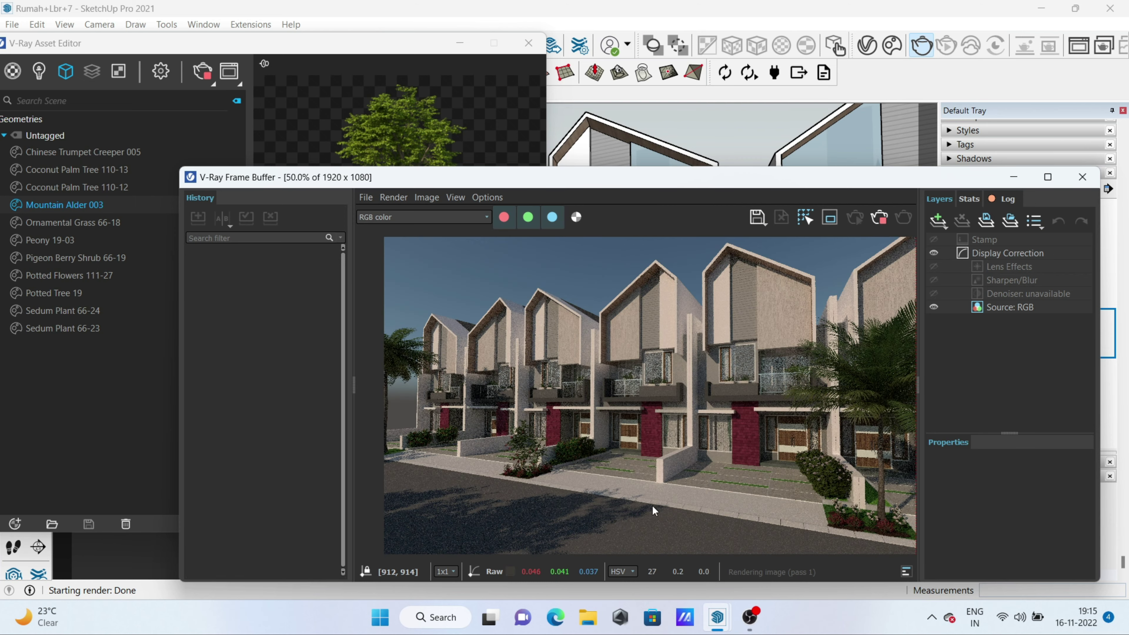
click(882, 222)
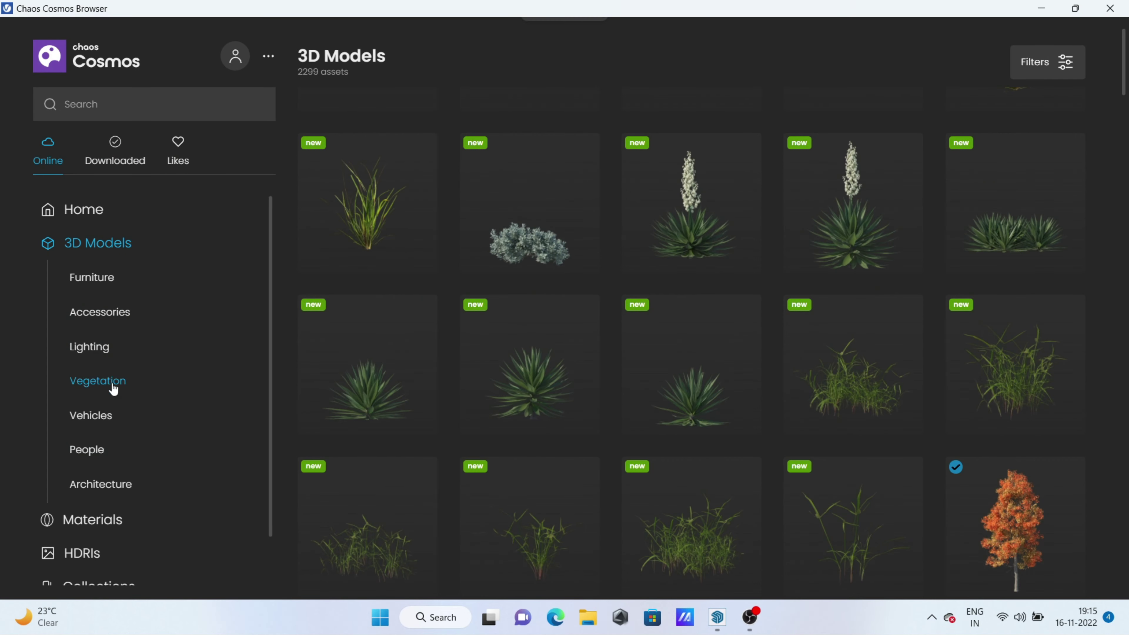
click(107, 413)
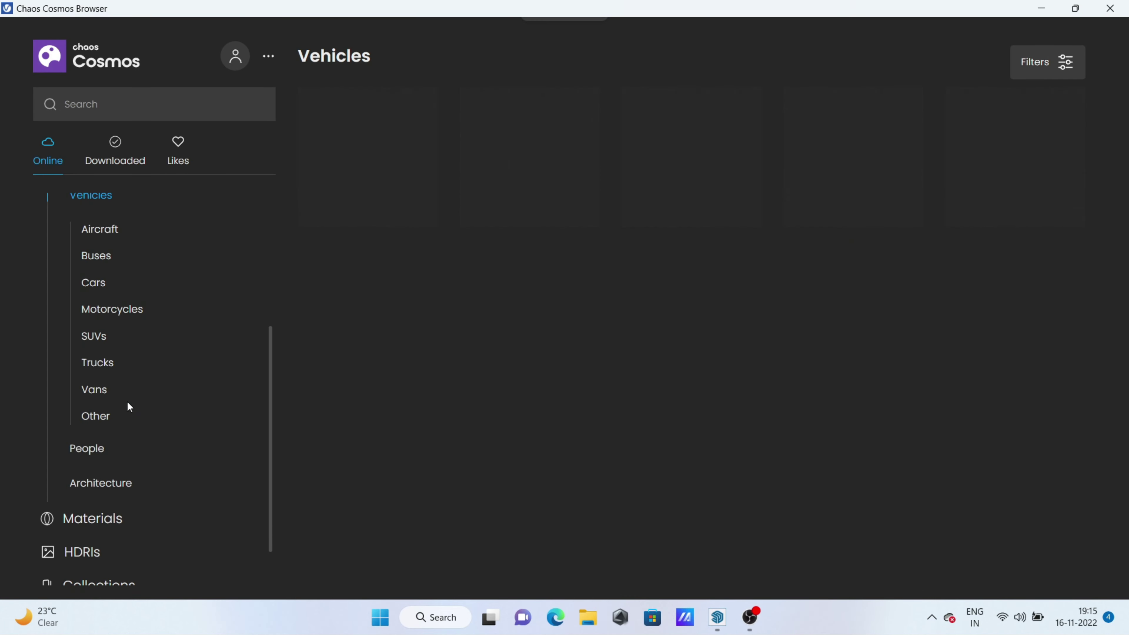
scroll(129, 406, up, 3)
click(96, 306)
click(96, 416)
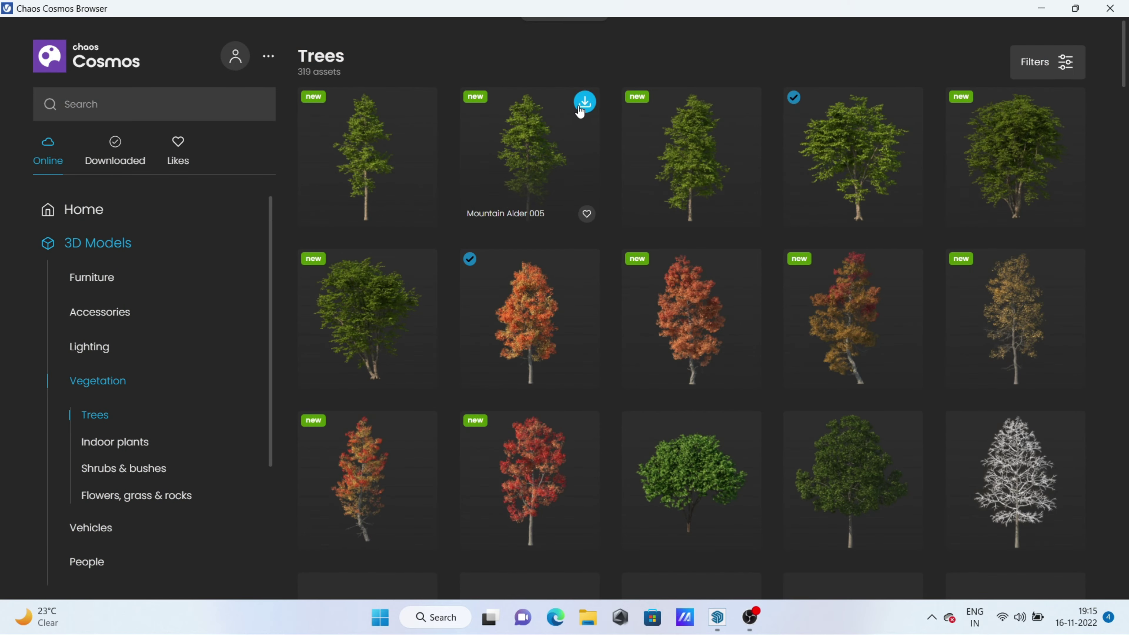
scroll(756, 277, down, 5)
scroll(708, 293, down, 5)
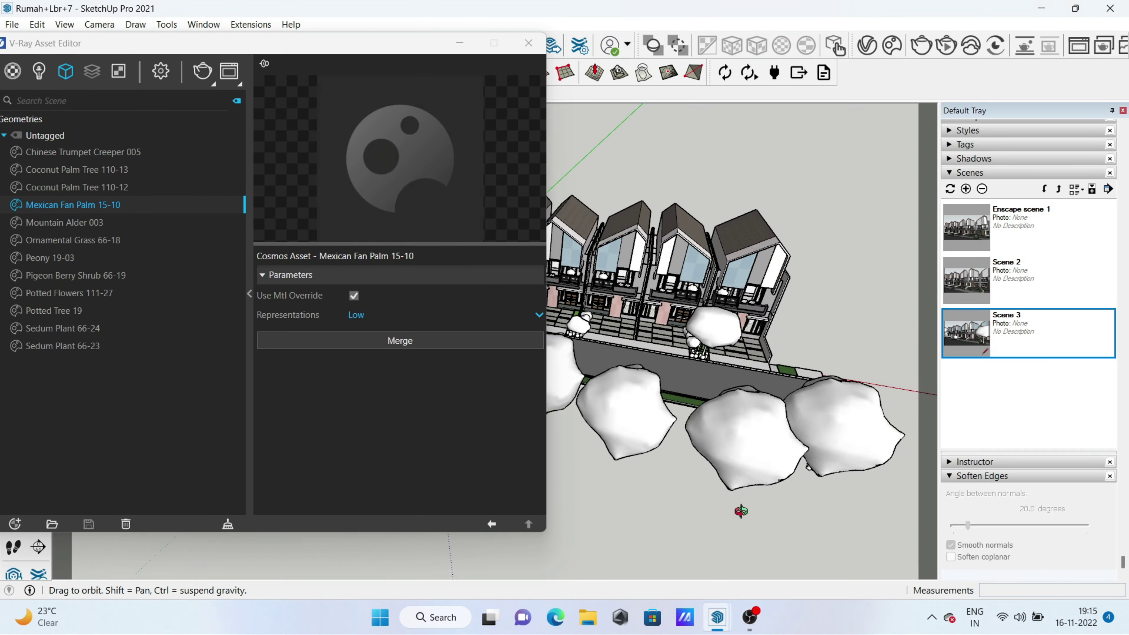
Place the Mexican Fan Palm 15-10 along the street and start a new test render.
mouse_move(756, 356)
middle_down()
mouse_move(822, 469)
mouse_move(798, 255)
mouse_move(627, 446)
mouse_move(771, 478)
middle_up()
scroll(777, 471, up, 5)
key(Escape)
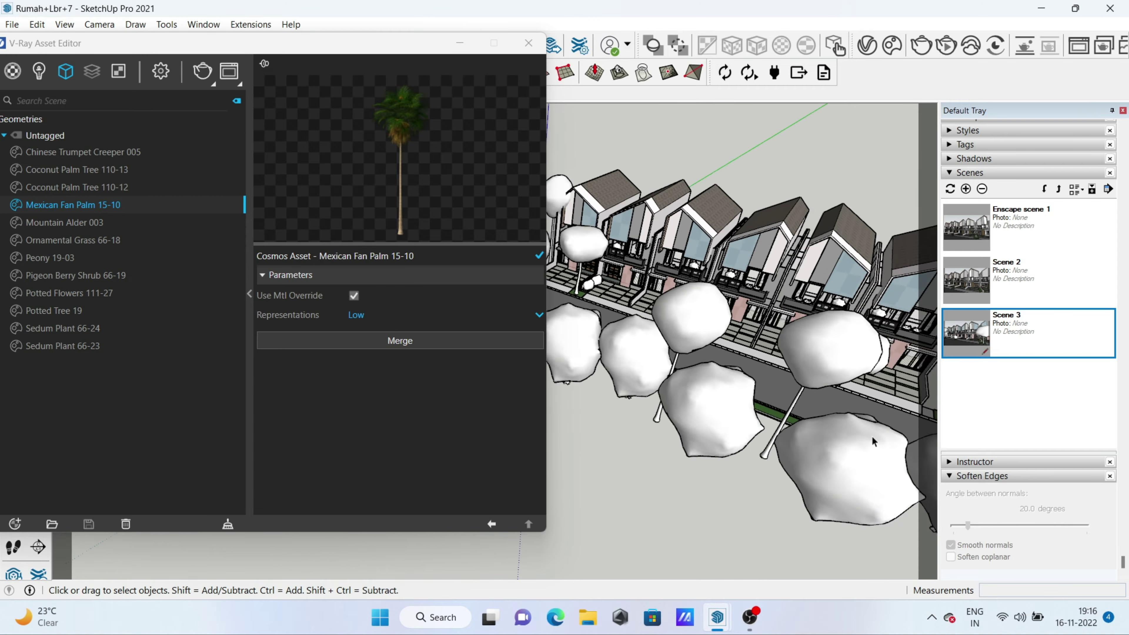
click(459, 42)
scroll(845, 285, up, 5)
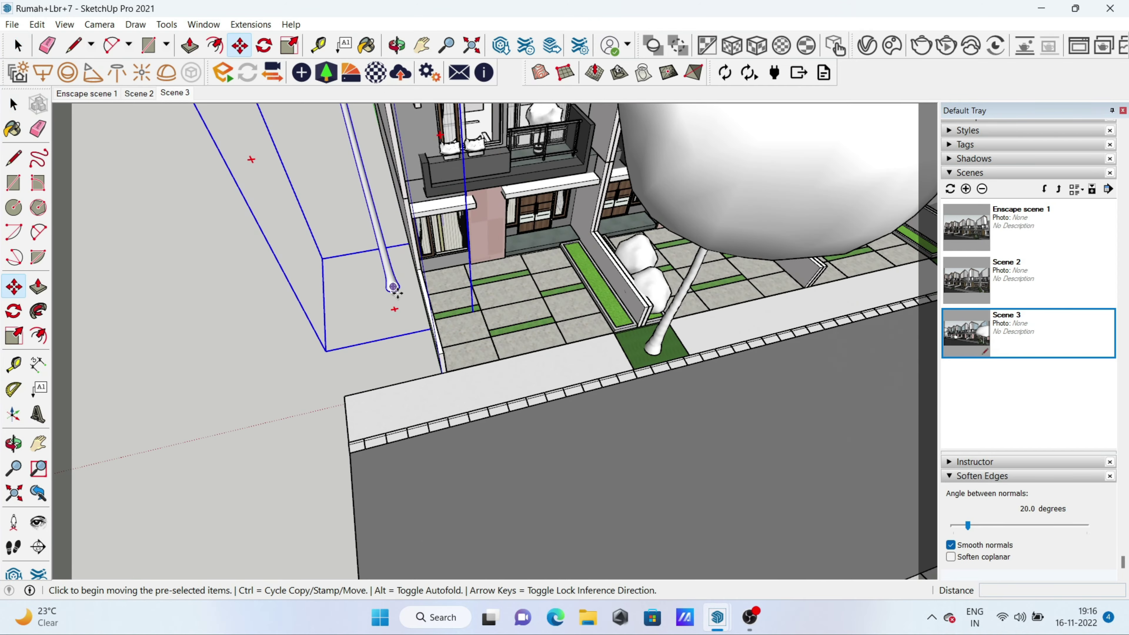
mouse_move(298, 398)
middle_down()
mouse_move(547, 306)
mouse_move(219, 261)
middle_up()
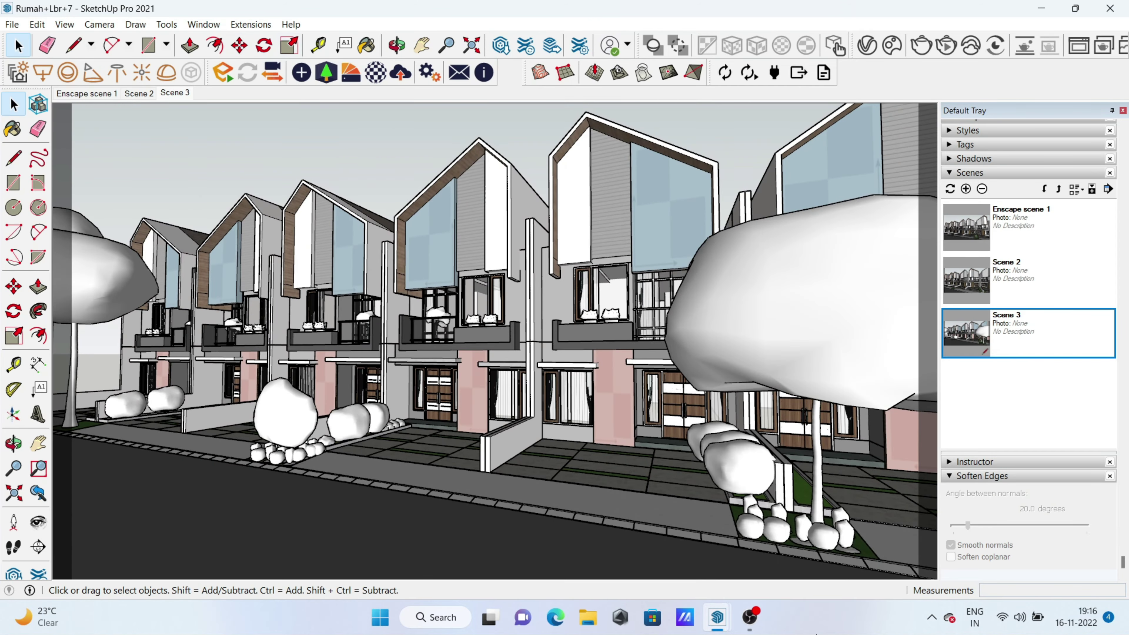
click(867, 44)
click(203, 71)
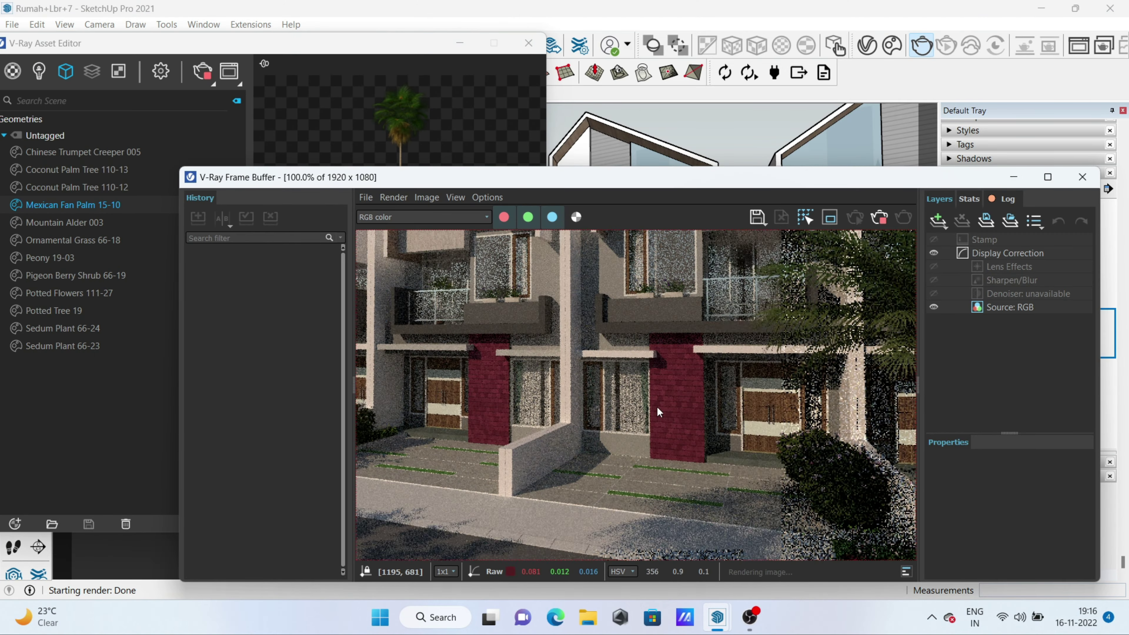
scroll(659, 413, down, 2)
scroll(556, 351, up, 2)
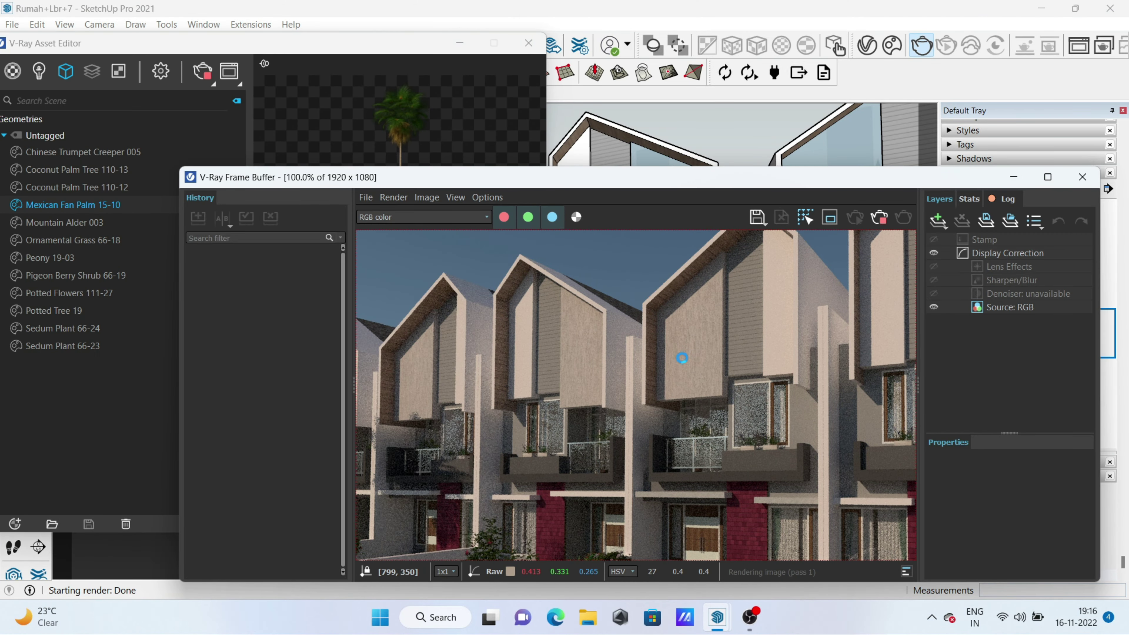
scroll(681, 357, down, 1)
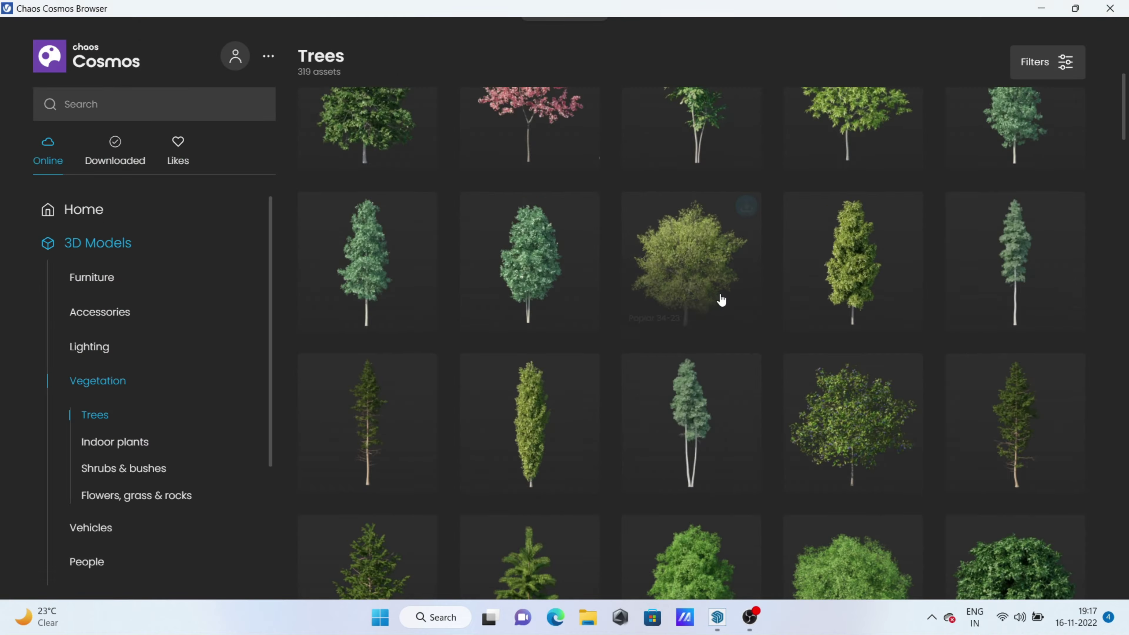
Add Coconut Palm Tree 110-14, re-render, and return to the Scene 3 view.
click(744, 208)
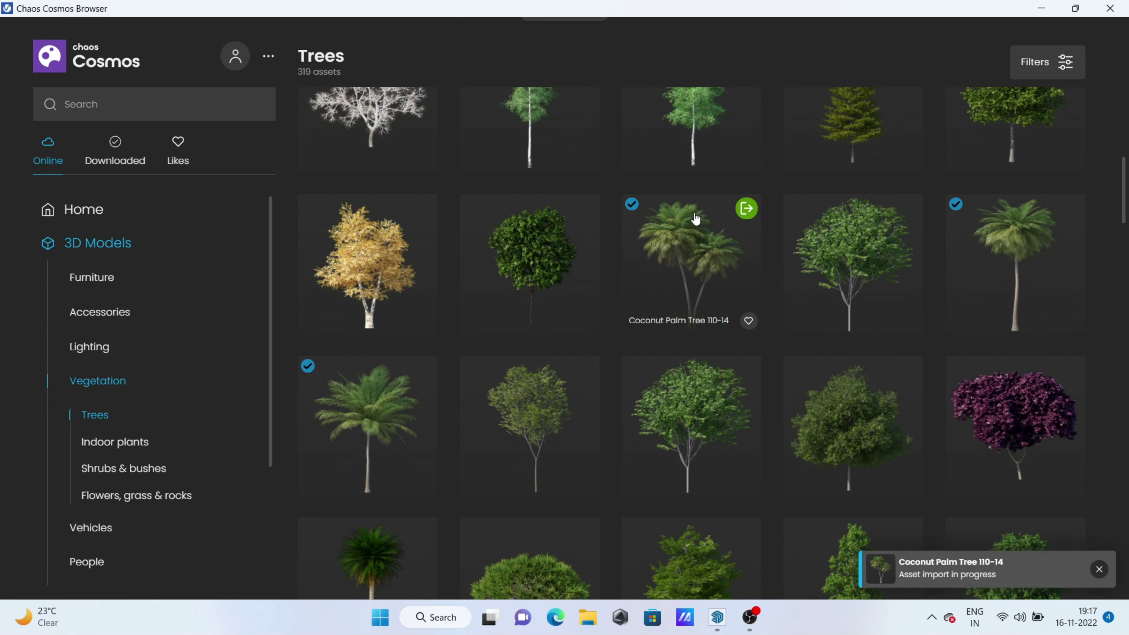
mouse_move(779, 417)
middle_down()
mouse_move(1021, 440)
mouse_move(553, 364)
middle_up()
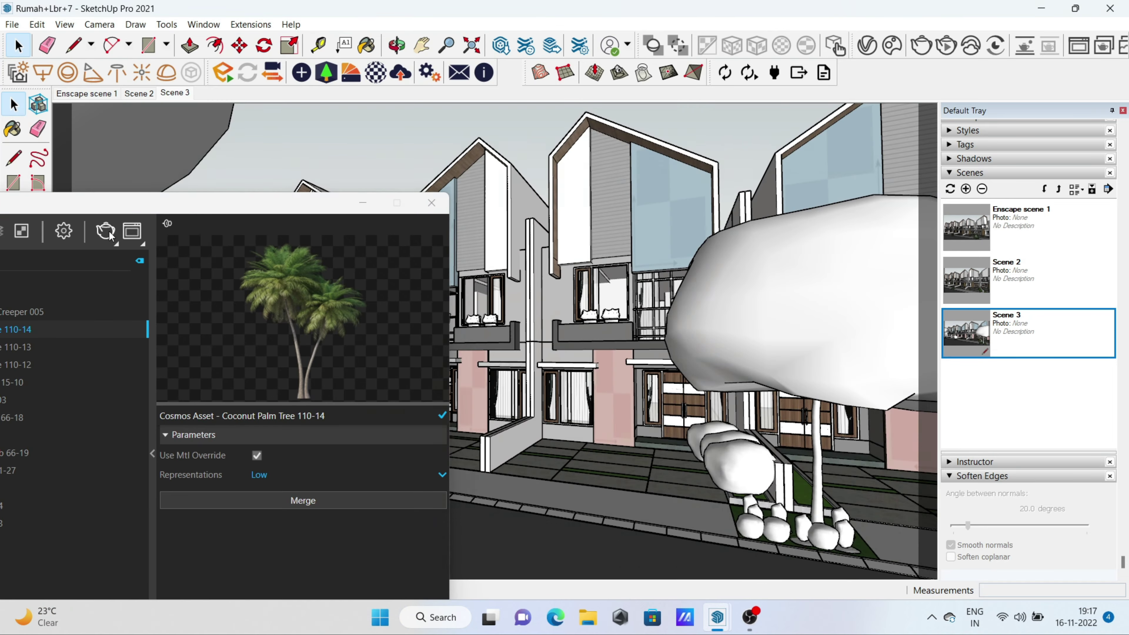
click(107, 233)
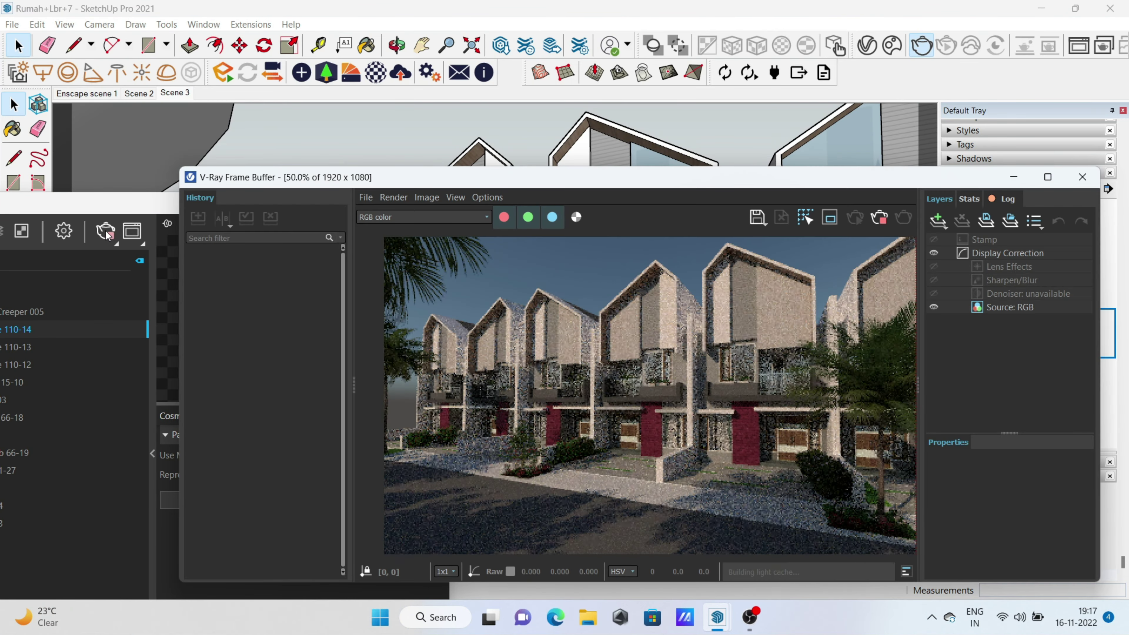
scroll(512, 307, down, 2)
scroll(569, 324, up, 2)
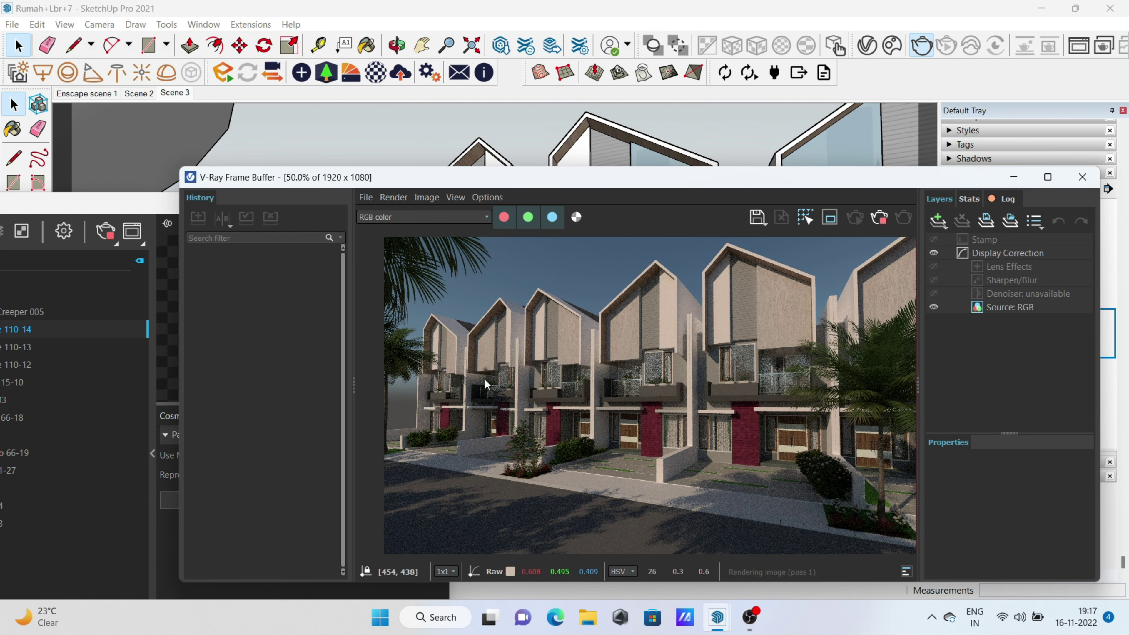
scroll(481, 317, up, 1)
scroll(593, 356, down, 1)
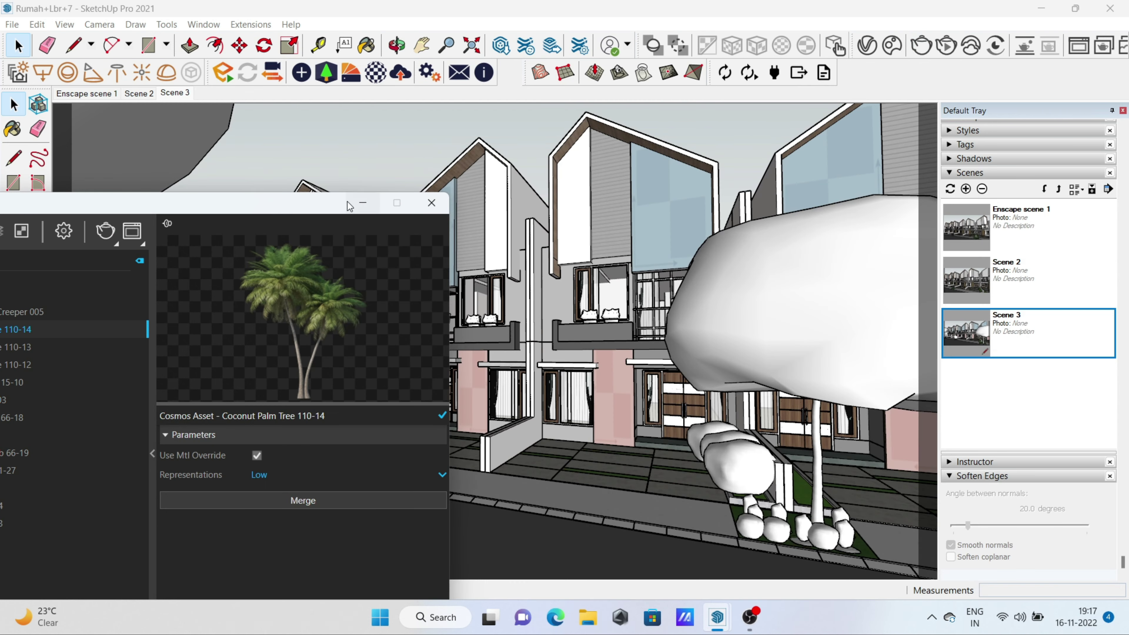
scroll(414, 267, down, 5)
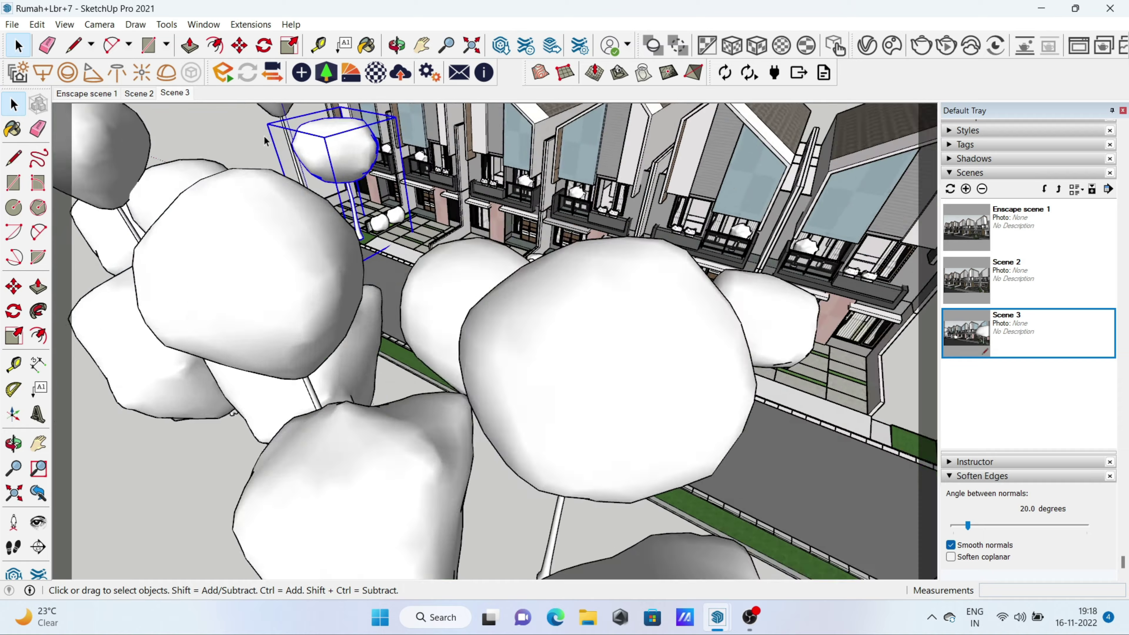
middle_drag(445, 267, 405, 181)
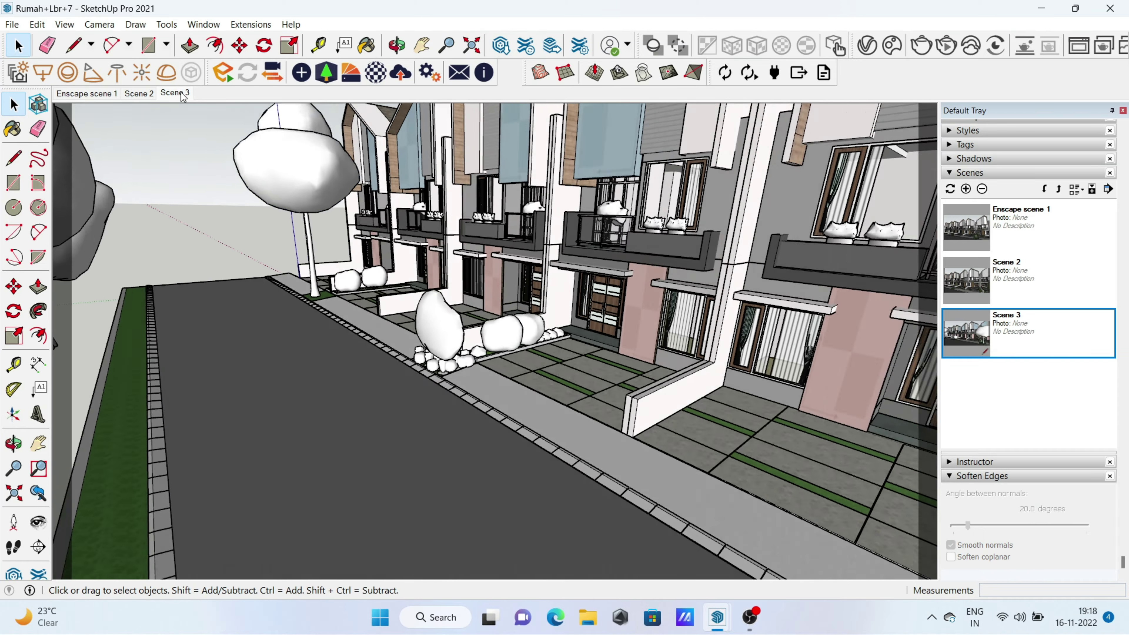
click(175, 93)
scroll(445, 284, up, 5)
scroll(442, 312, down, 5)
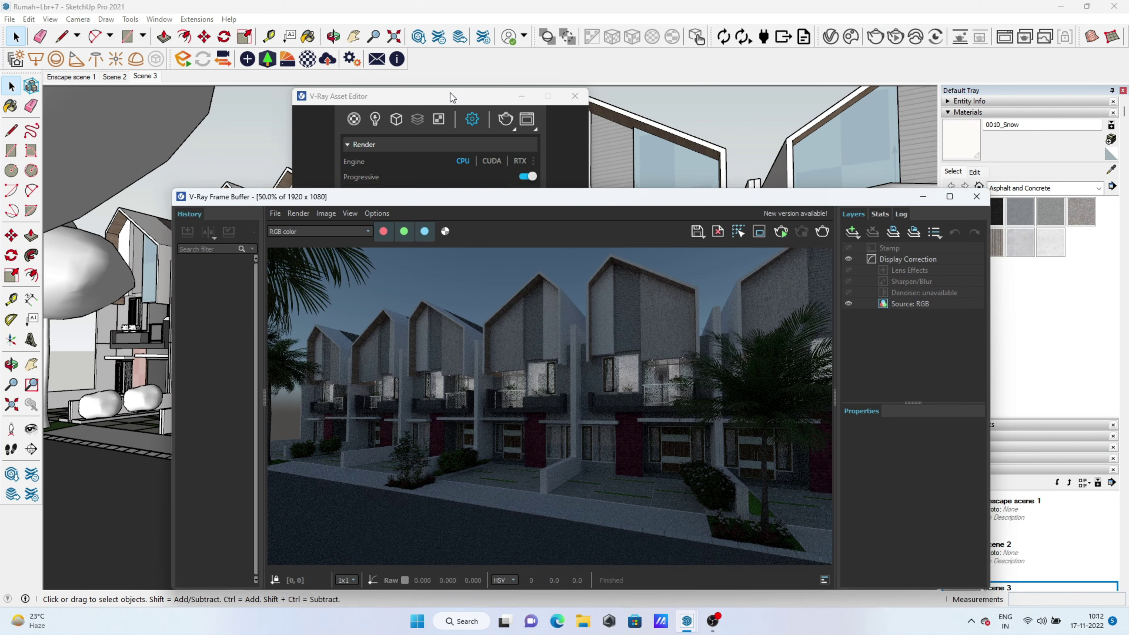
Bring the Asset Editor forward and expand material override and the scene materials list.
mouse_move(450, 93)
mouse_down()
mouse_move(338, 91)
mouse_move(151, 138)
mouse_up()
click(85, 348)
click(88, 157)
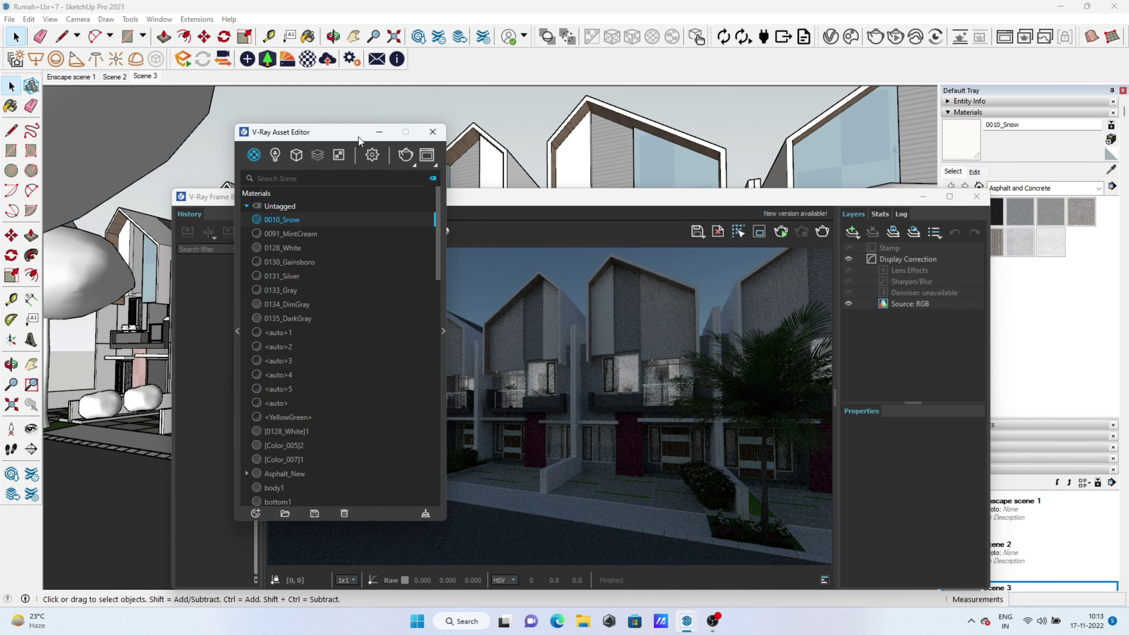
click(713, 622)
click(714, 621)
Maximize the Frame Buffer and start a fresh progressive render of the townhouses.
click(950, 196)
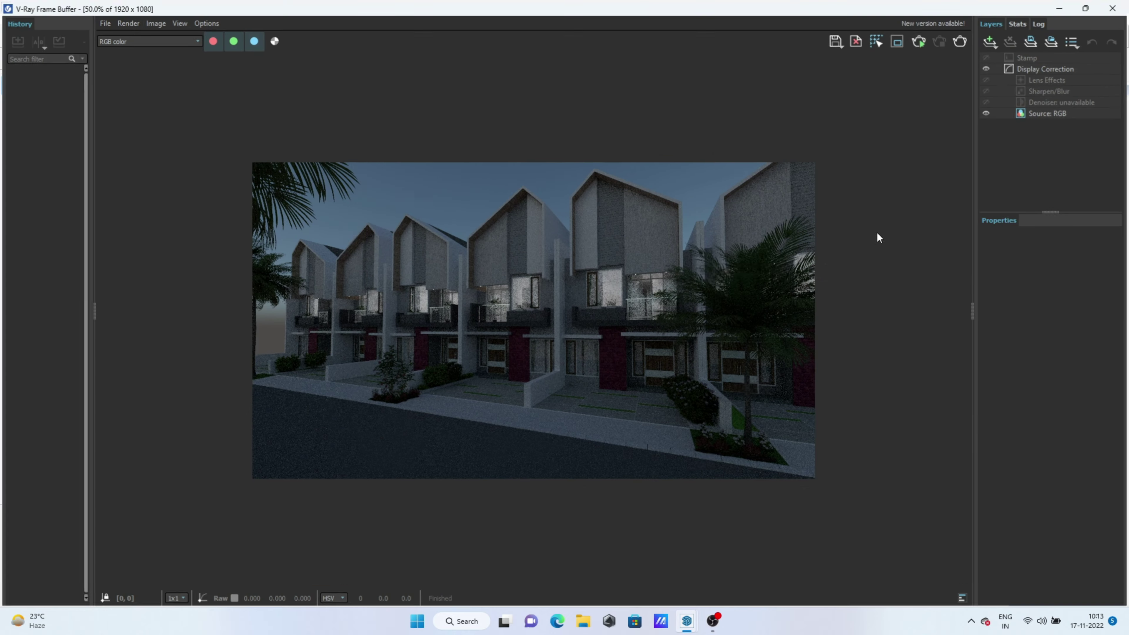
click(920, 40)
scroll(480, 295, up, 2)
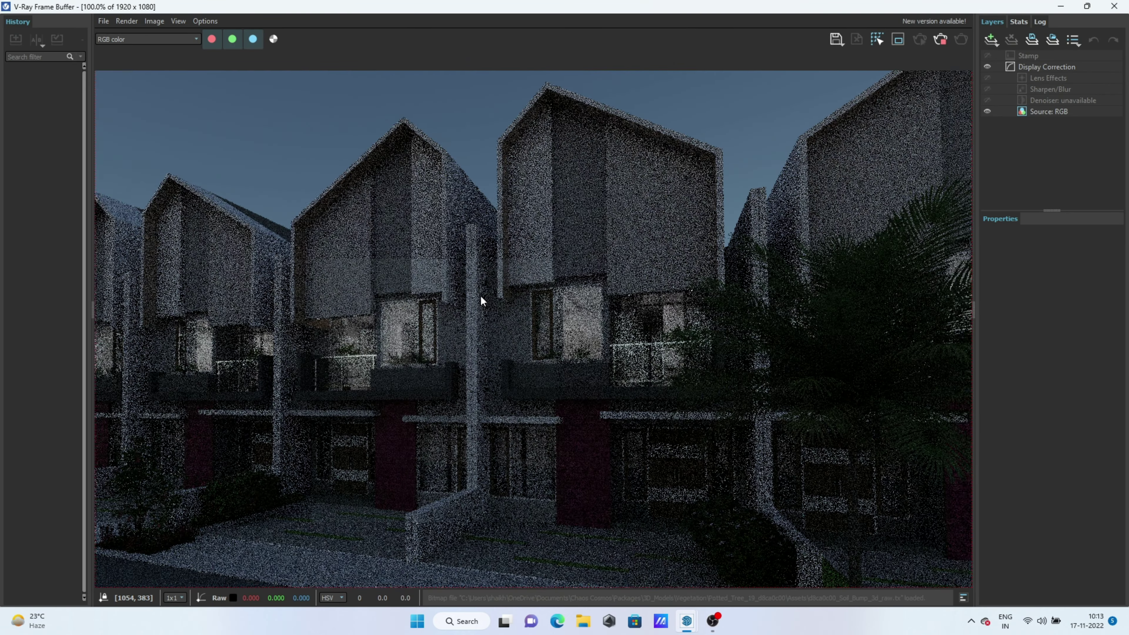
scroll(769, 200, down, 2)
scroll(769, 200, up, 1)
click(1087, 7)
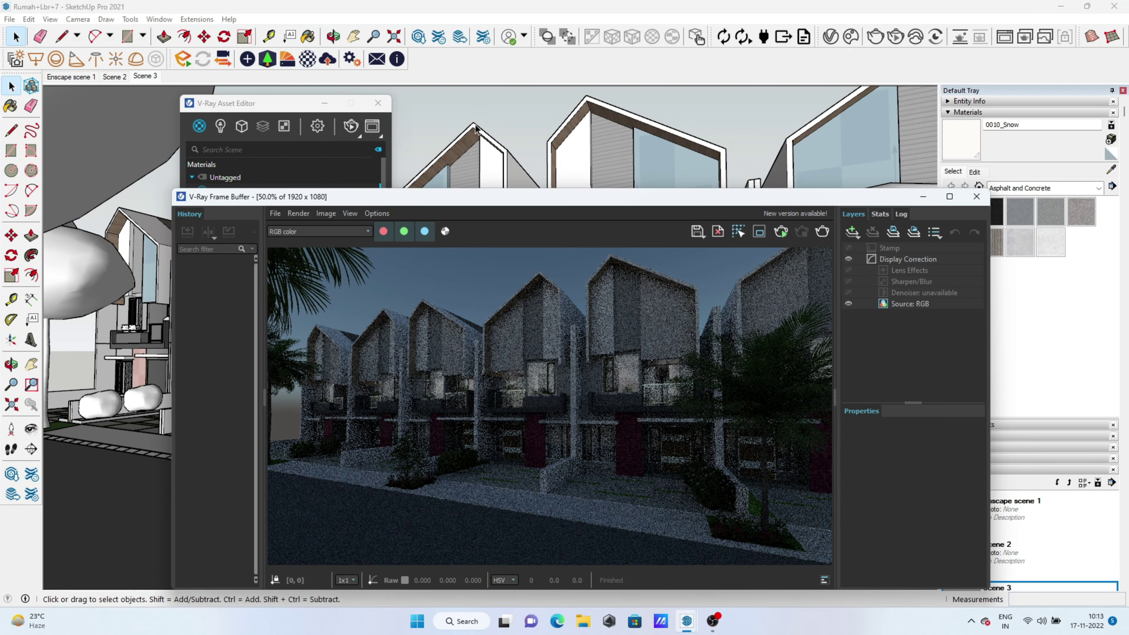
Import the Sunset 025 HDRI from the Cosmos Evening HDRI collection.
click(851, 36)
drag(187, 39, 380, 58)
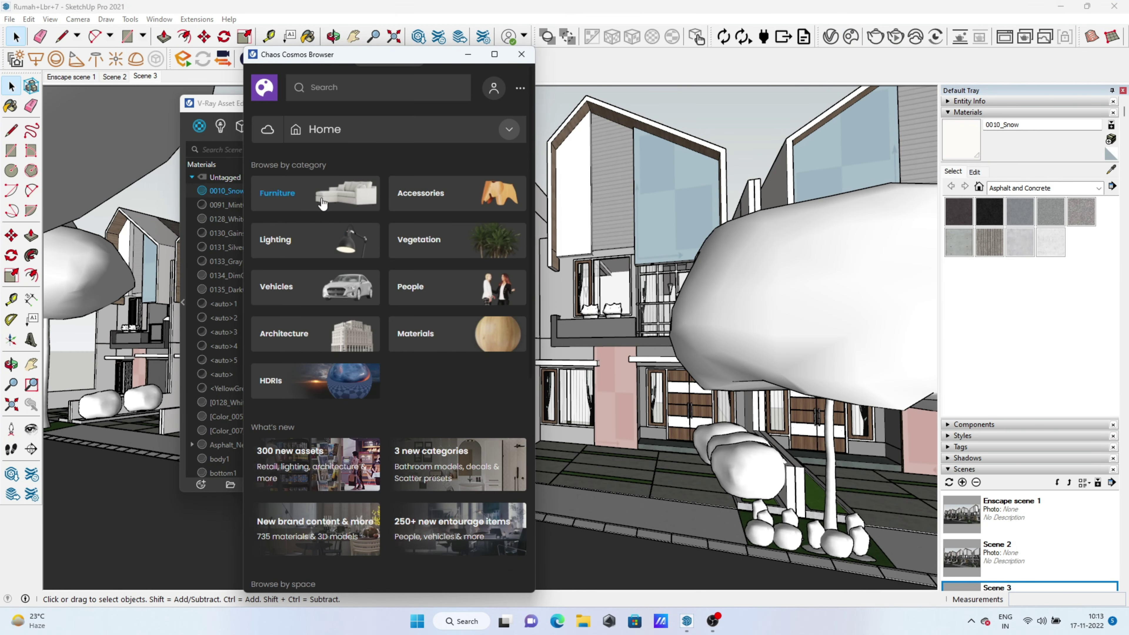
click(333, 258)
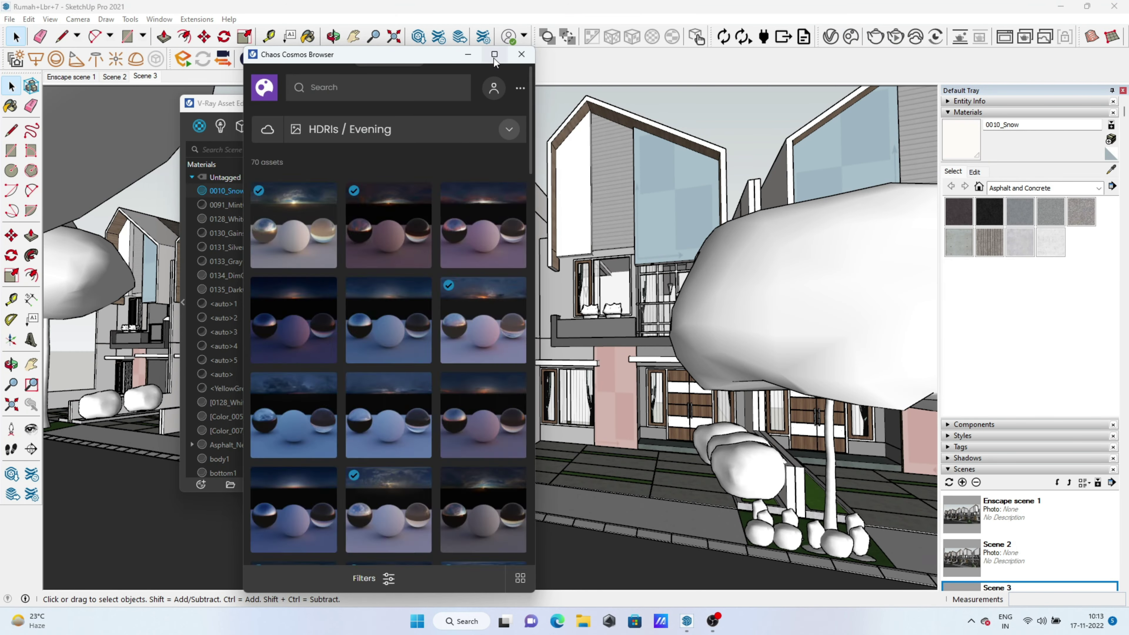
click(494, 54)
click(355, 81)
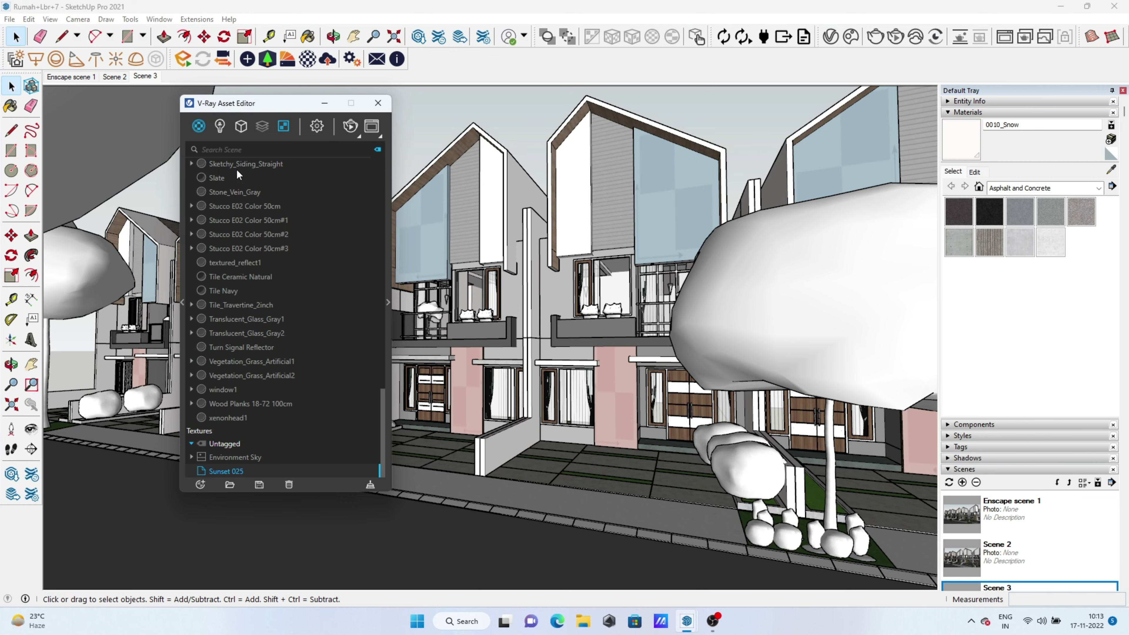
Render with the sunset sky, then open render settings with Environment expanded.
mouse_move(272, 103)
mouse_down()
mouse_move(564, 97)
mouse_move(426, 87)
mouse_up()
click(640, 147)
right_click(361, 345)
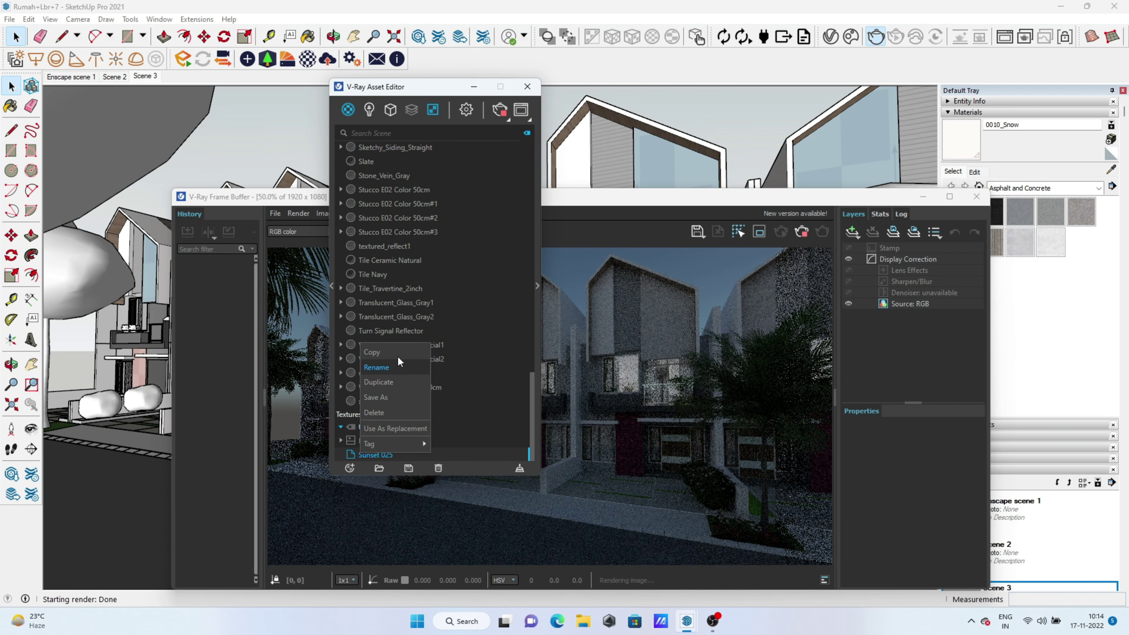
click(466, 110)
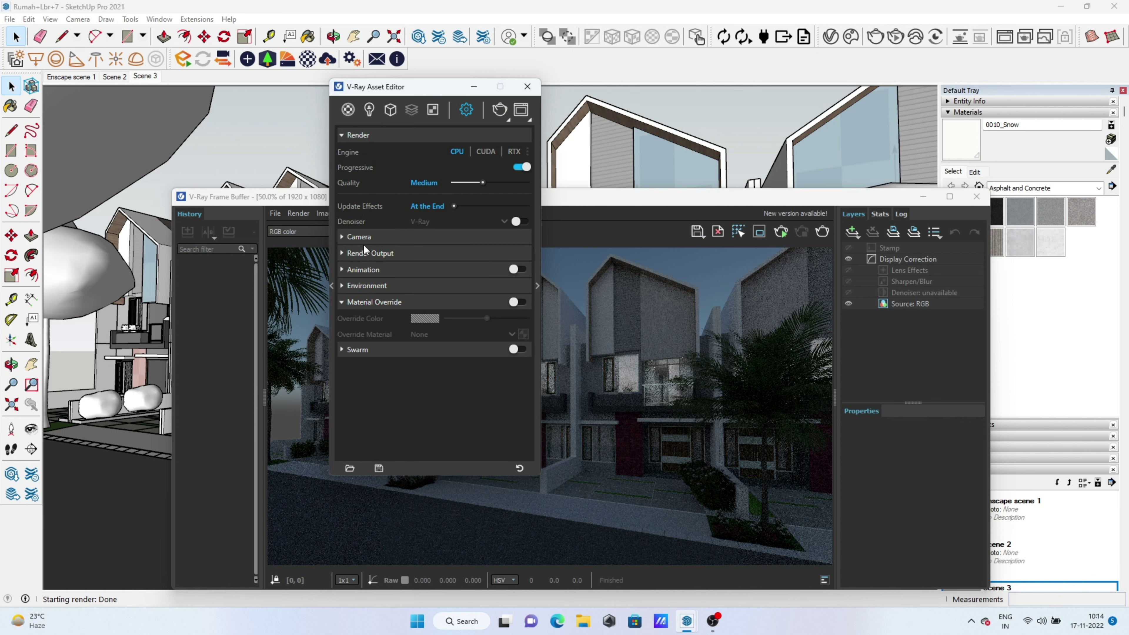
click(358, 200)
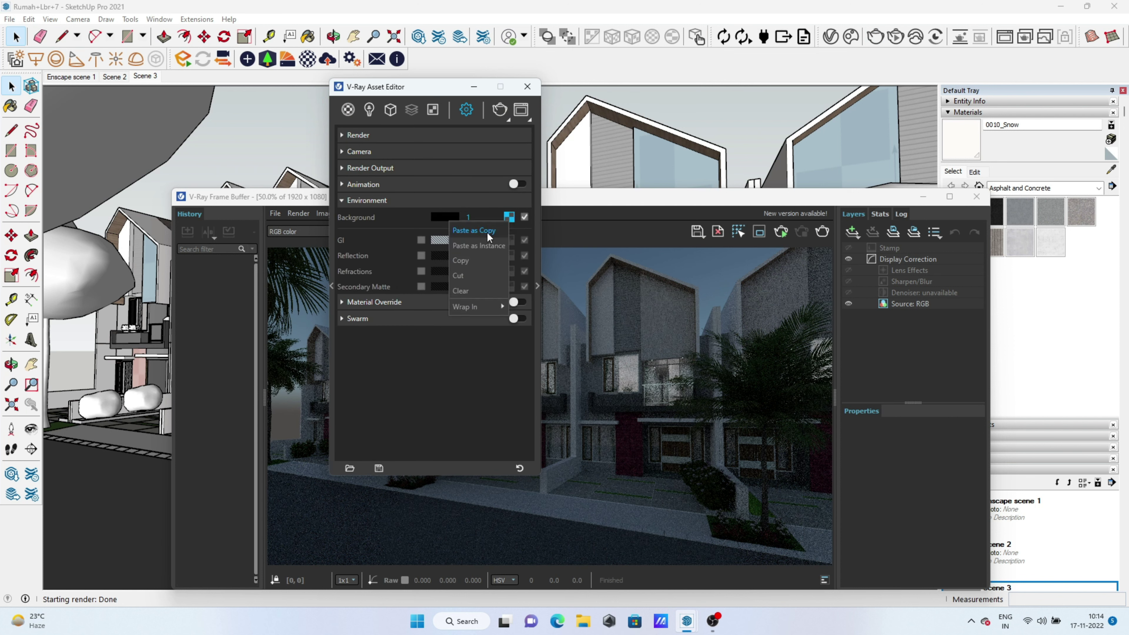
Render the townhouse row and inspect the sunset-lit result in the Frame Buffer.
click(503, 110)
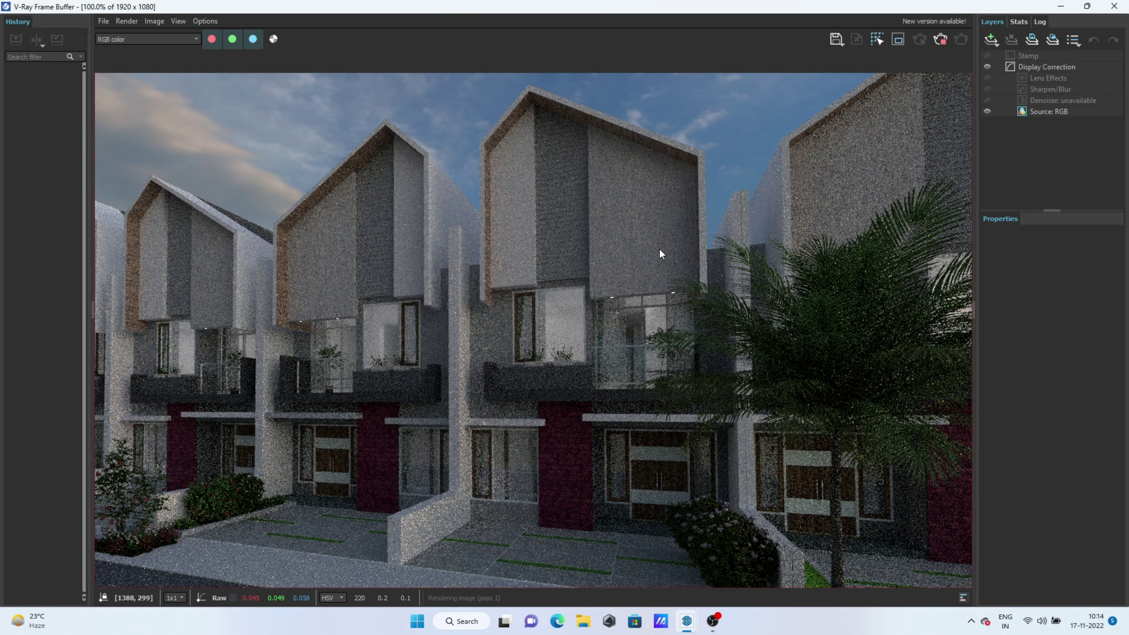
scroll(578, 367, down, 1)
scroll(447, 267, down, 2)
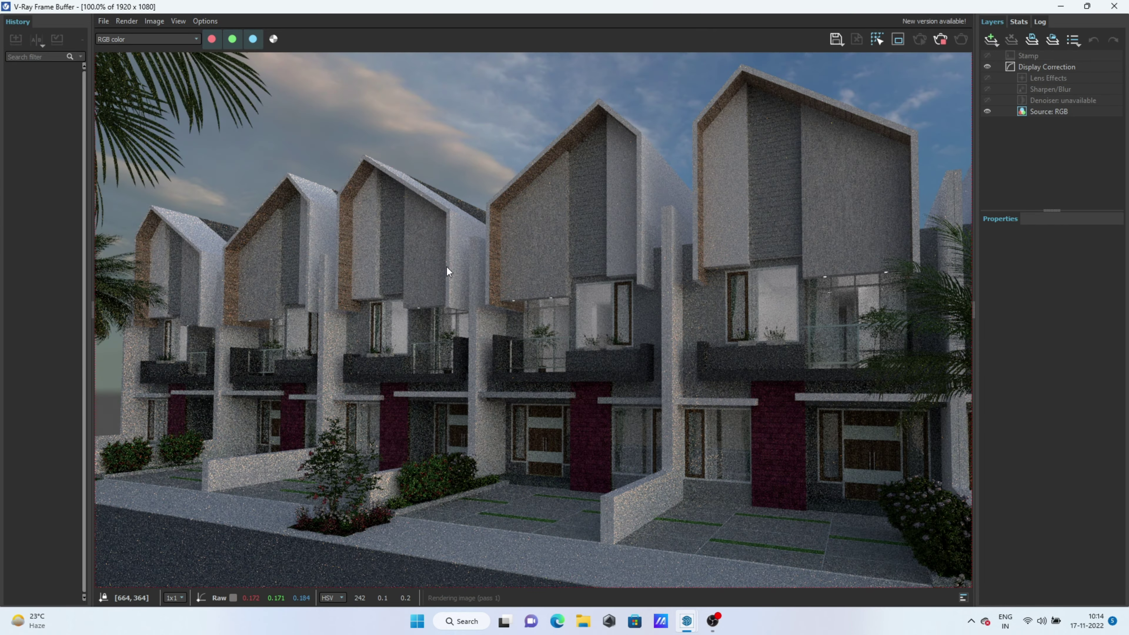
scroll(421, 433, up, 3)
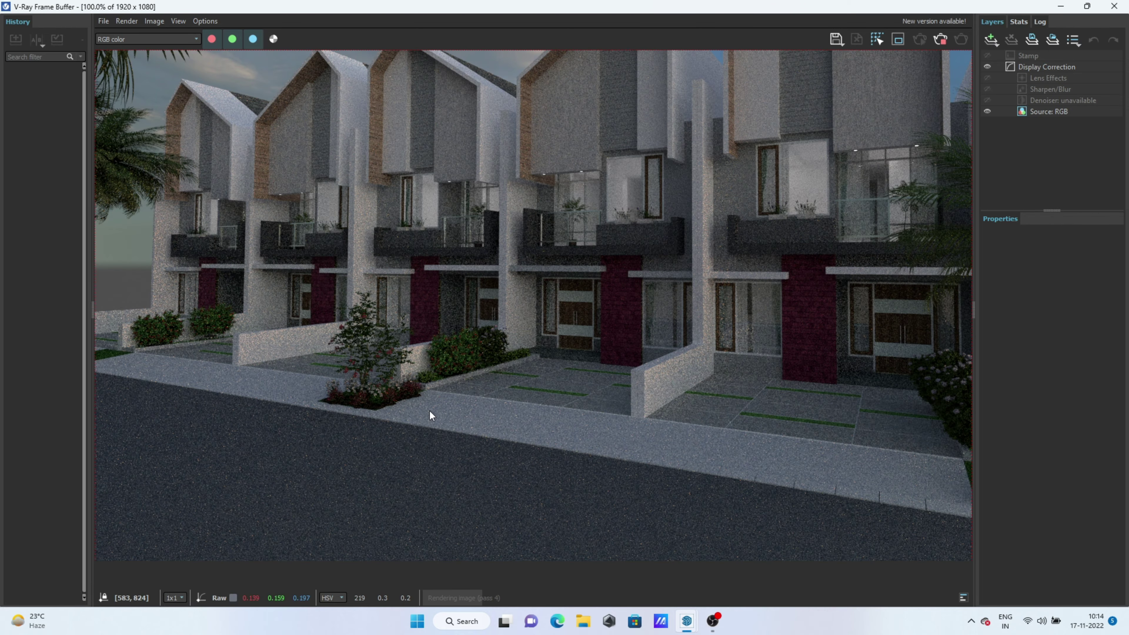
click(945, 43)
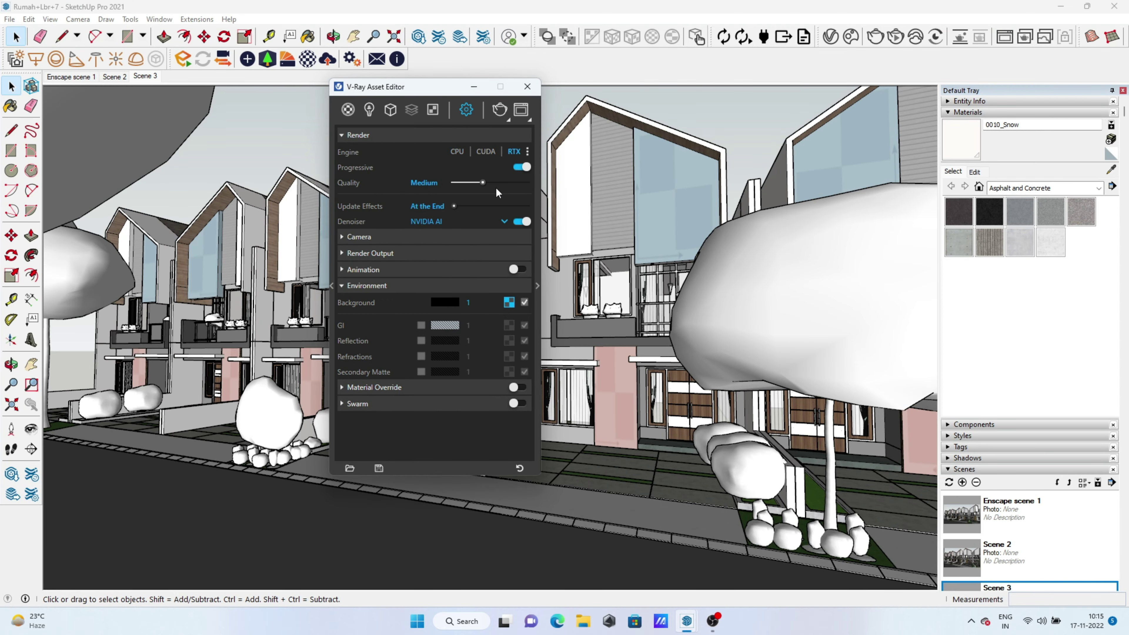
Restart the render with updated settings and close the V-Ray log window.
click(500, 110)
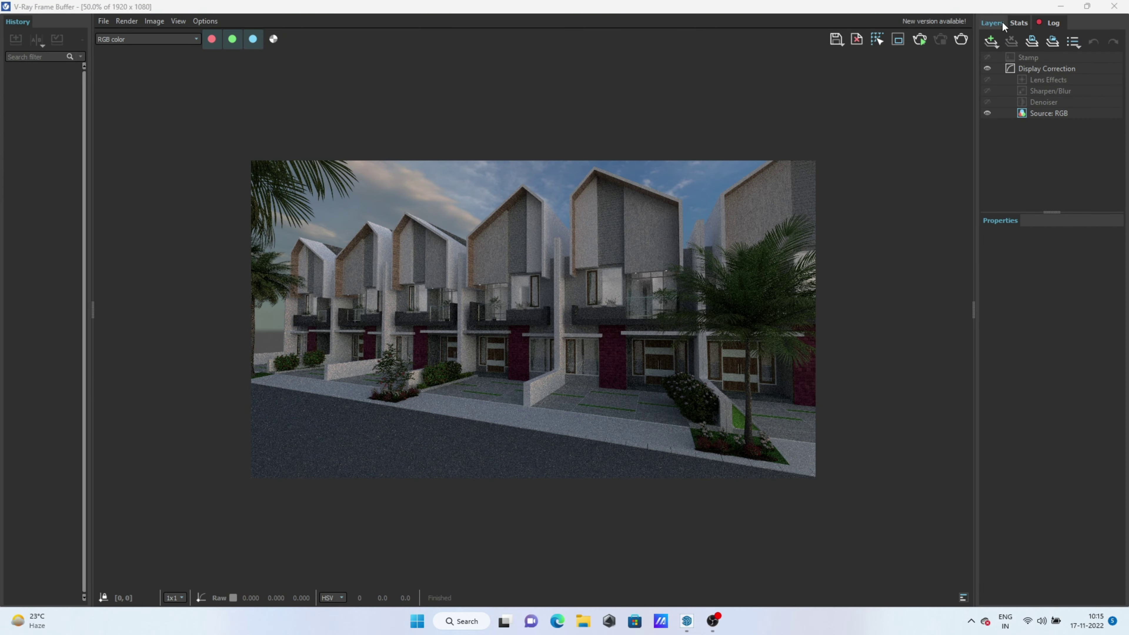
click(1061, 6)
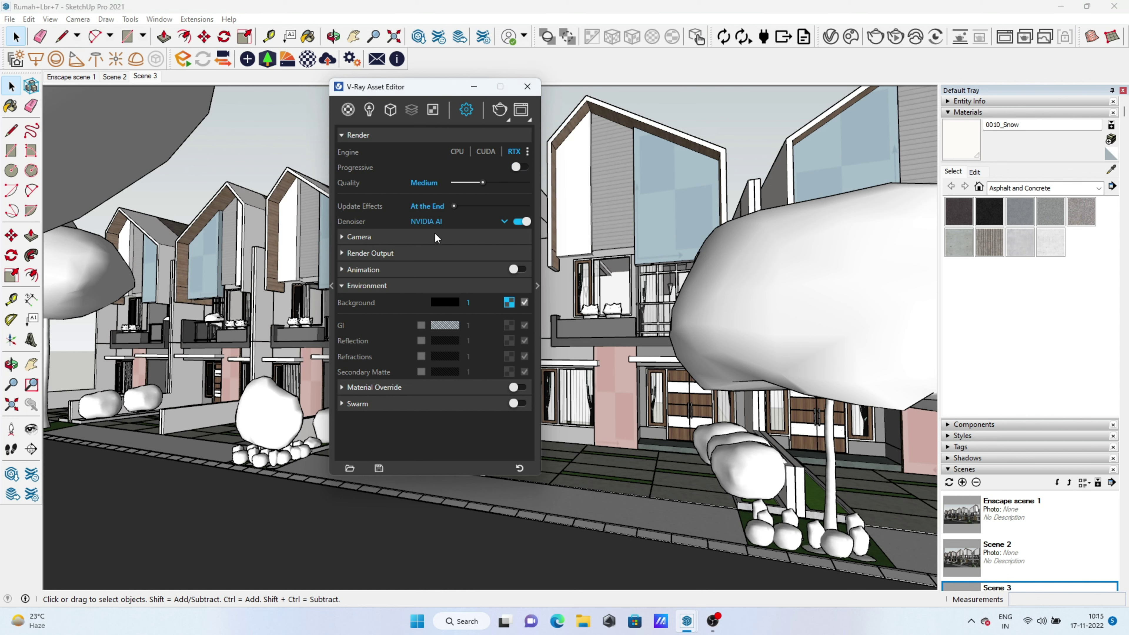
click(499, 110)
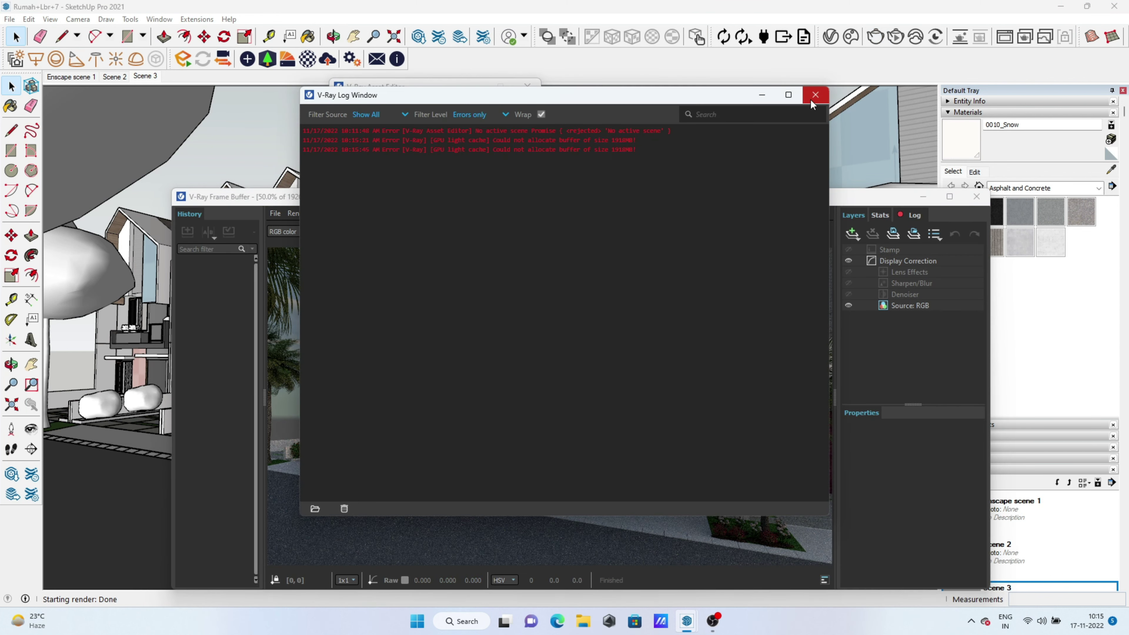
click(815, 95)
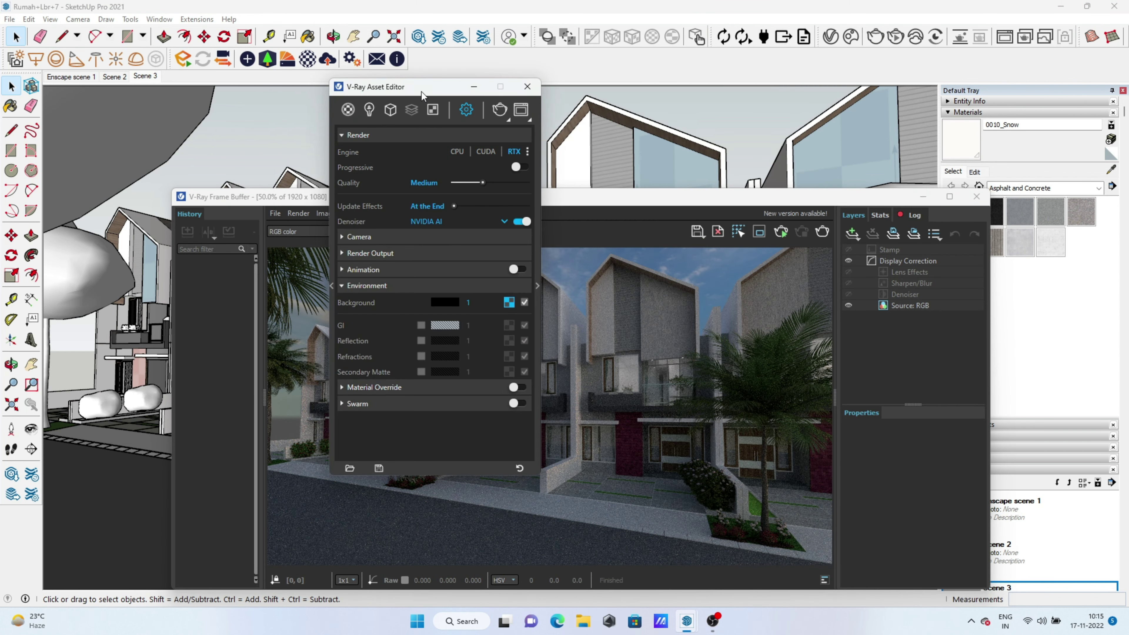
Enable the Denoiser and Light cache secondary-ray GI, then start the bucket render.
click(495, 285)
click(538, 285)
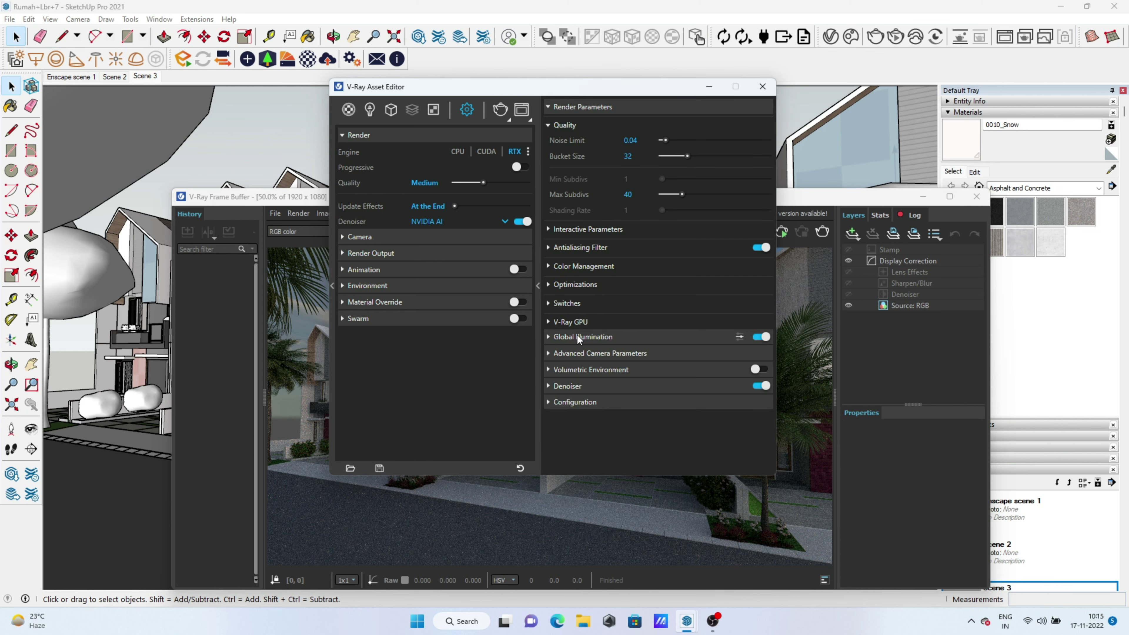
click(577, 335)
click(552, 322)
click(551, 337)
click(551, 386)
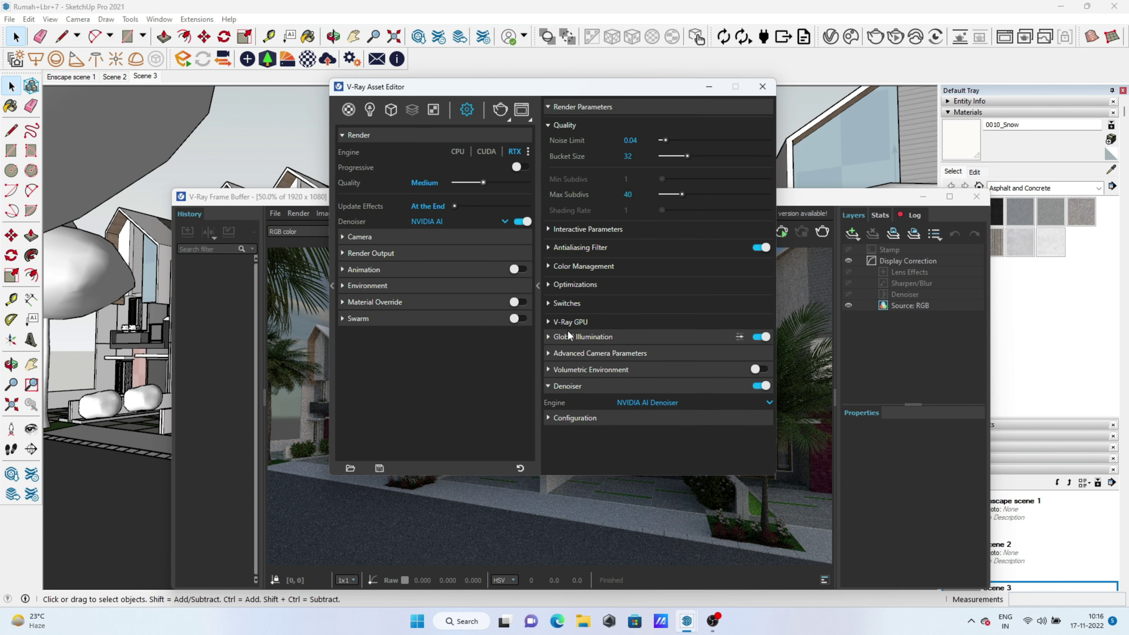
click(578, 336)
click(635, 369)
click(463, 134)
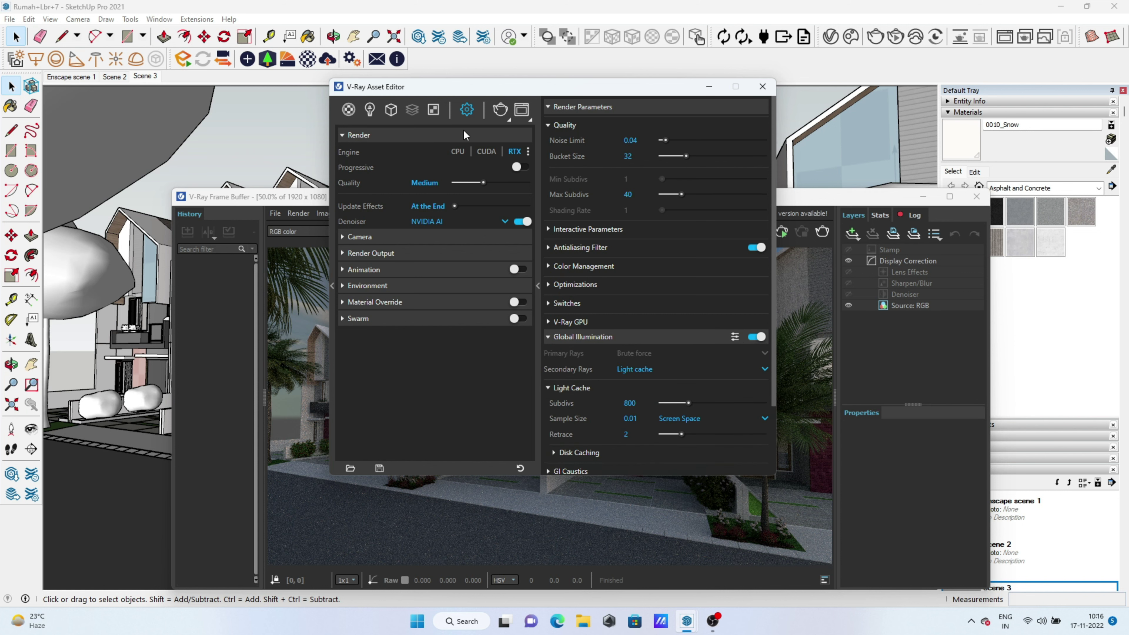
click(503, 107)
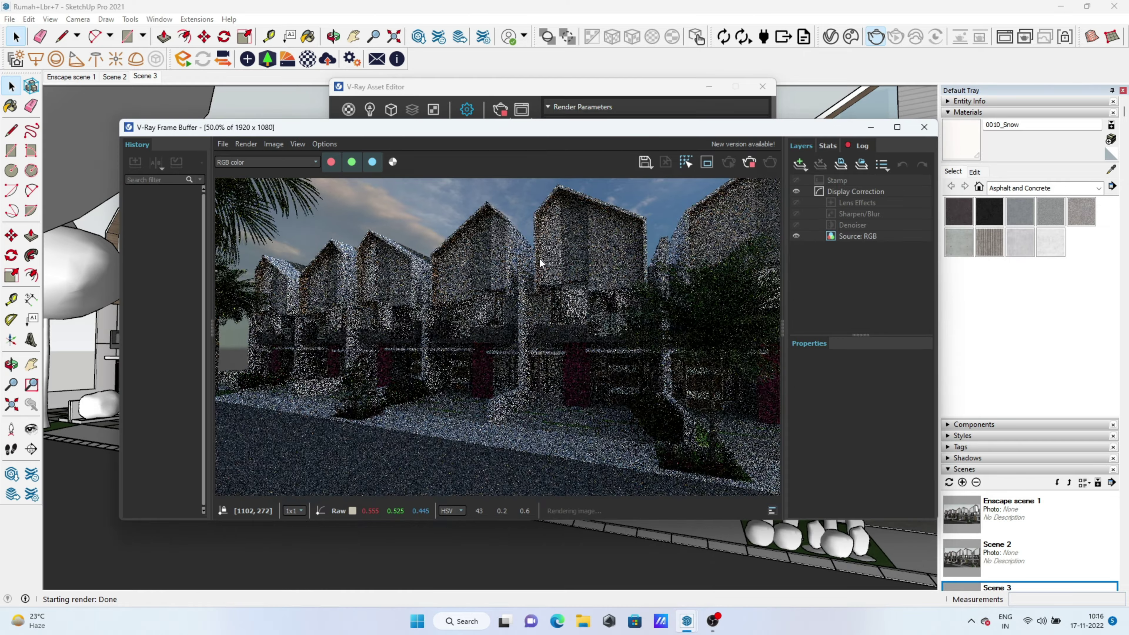
Maximize the Frame Buffer and zoom and pan over the finished bucket render.
key(super+Up)
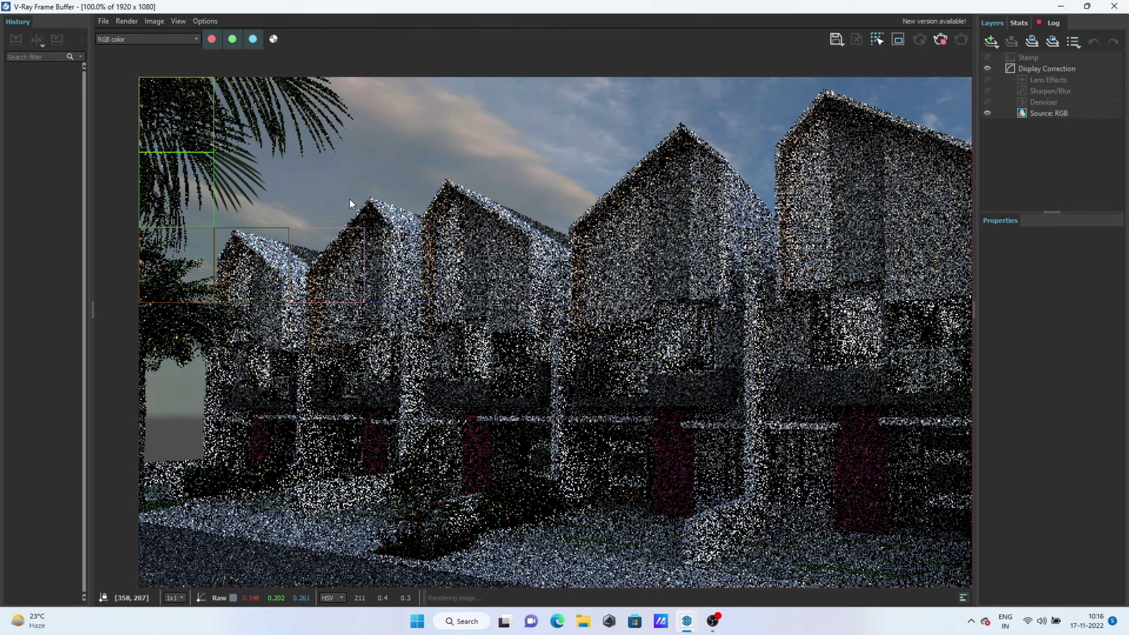
scroll(277, 215, up, 2)
scroll(328, 155, down, 2)
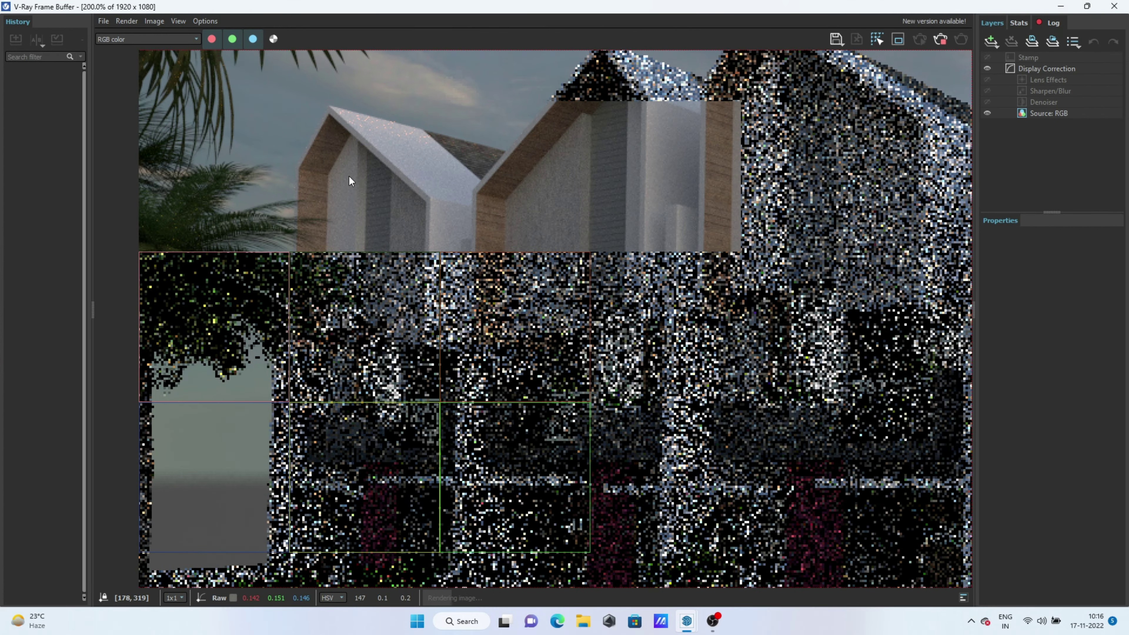
scroll(350, 177, down, 1)
scroll(327, 238, down, 1)
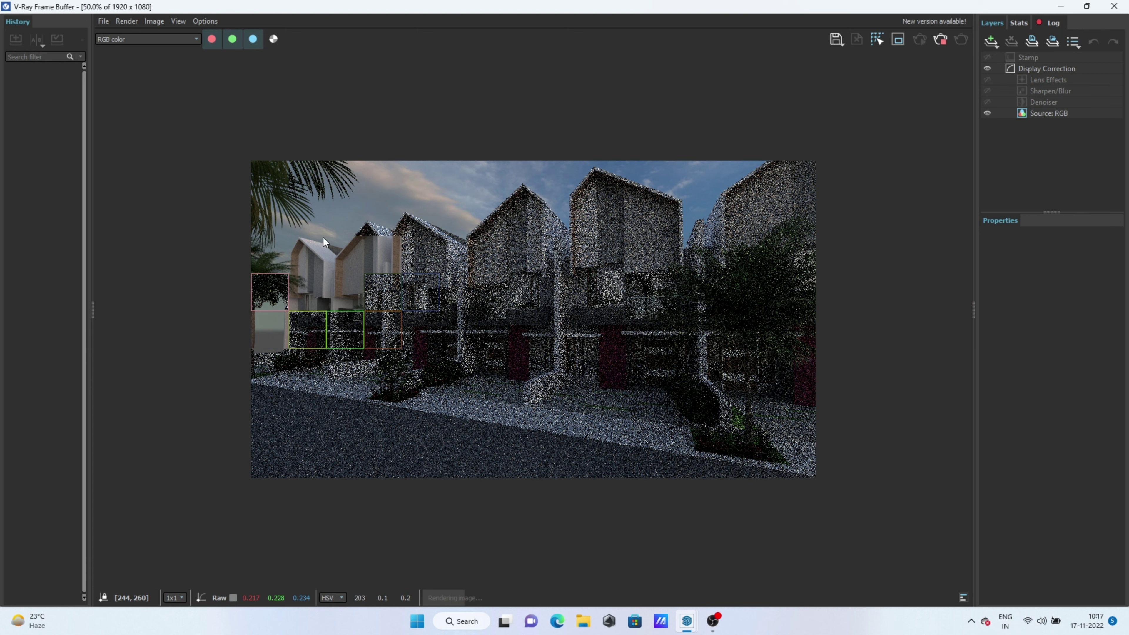
scroll(320, 267, up, 2)
scroll(401, 253, down, 2)
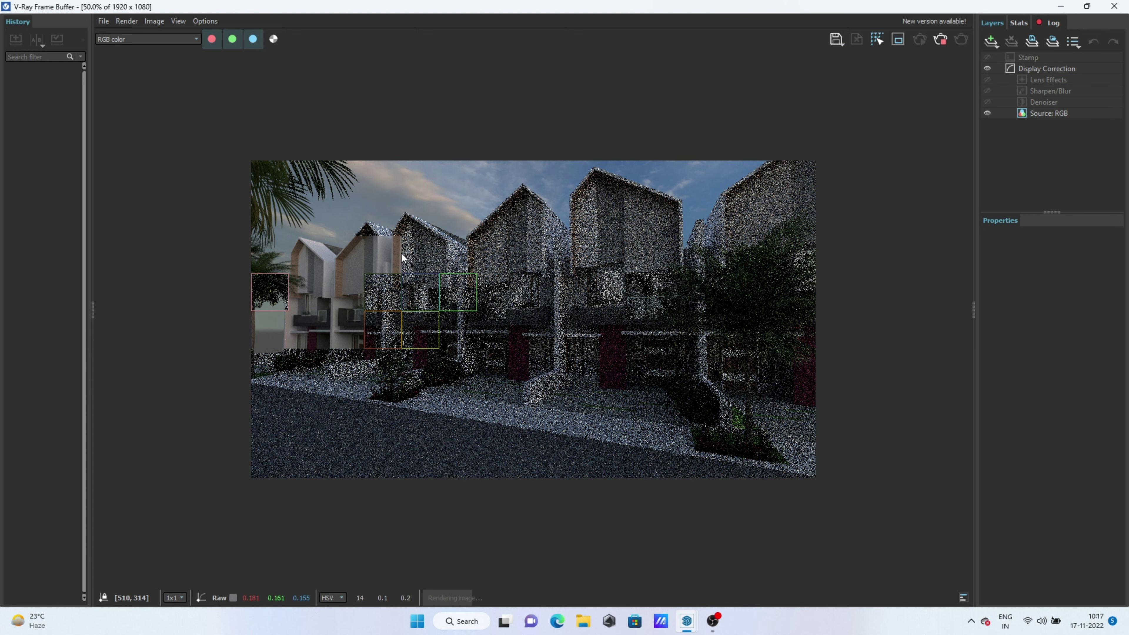
scroll(401, 253, up, 2)
scroll(346, 303, down, 1)
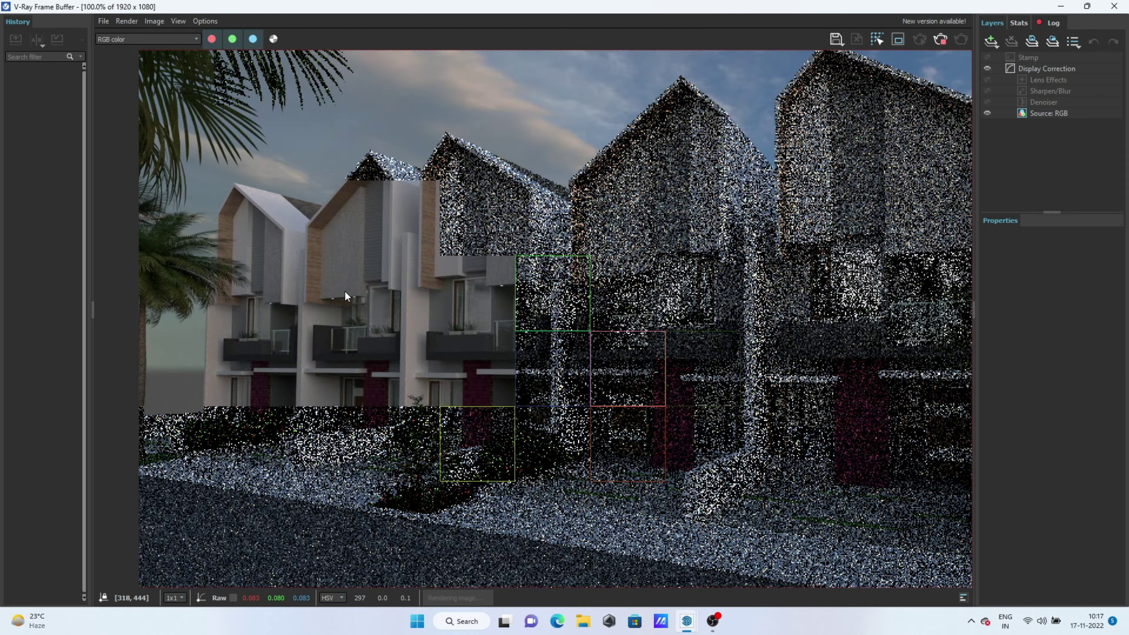
scroll(344, 291, down, 1)
scroll(298, 337, up, 2)
scroll(356, 236, down, 2)
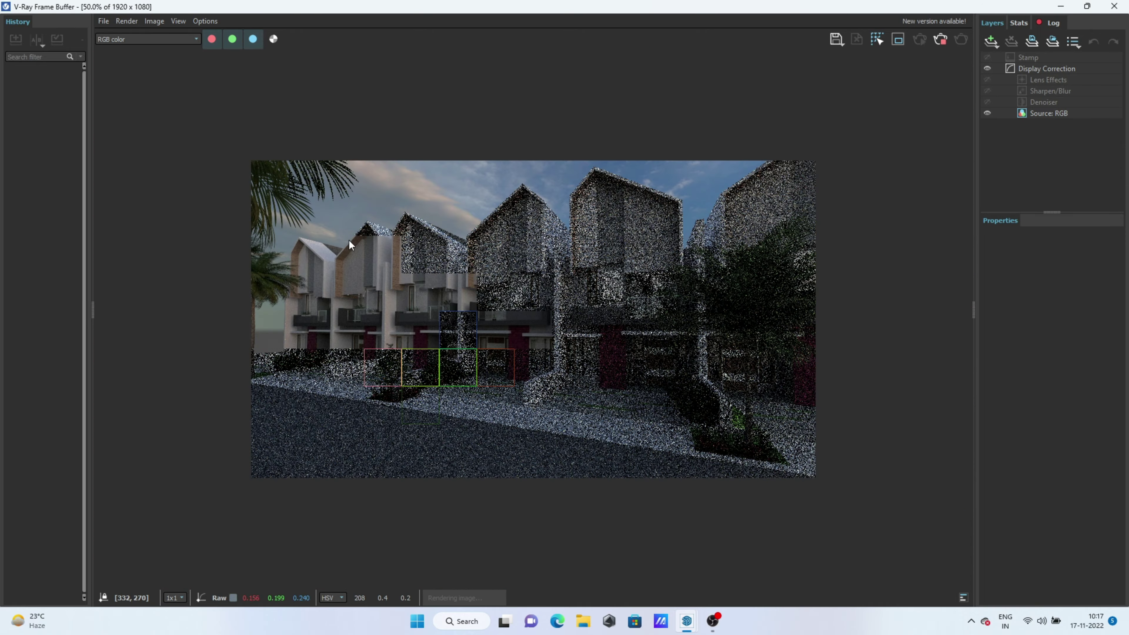
scroll(348, 240, up, 2)
scroll(478, 246, down, 1)
scroll(478, 245, down, 1)
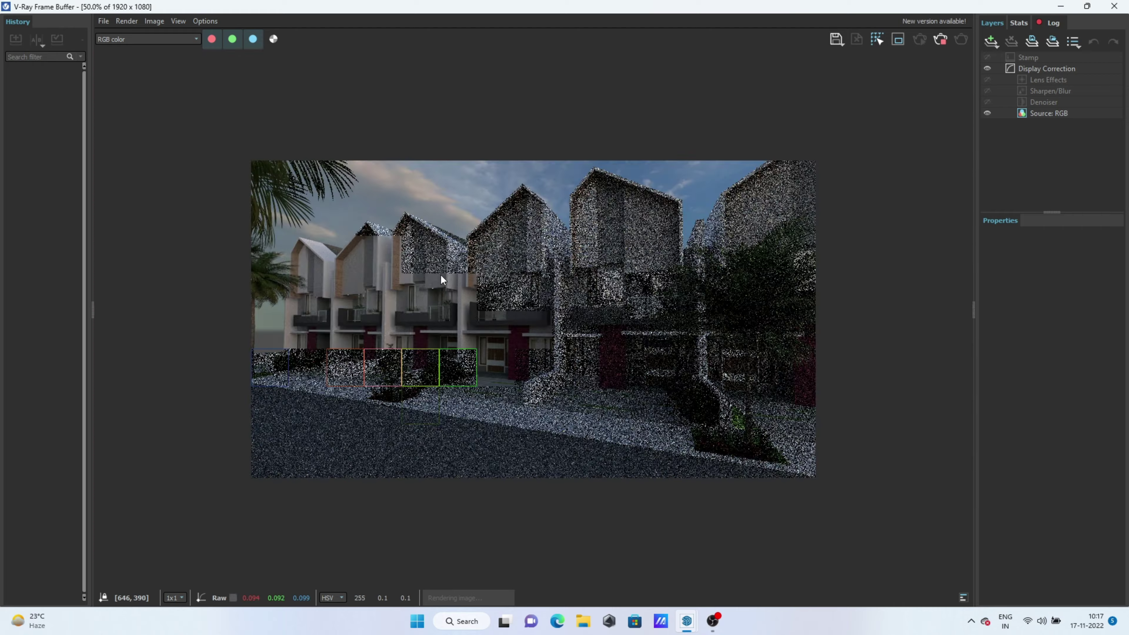
scroll(443, 279, up, 2)
scroll(393, 367, down, 1)
scroll(434, 241, down, 1)
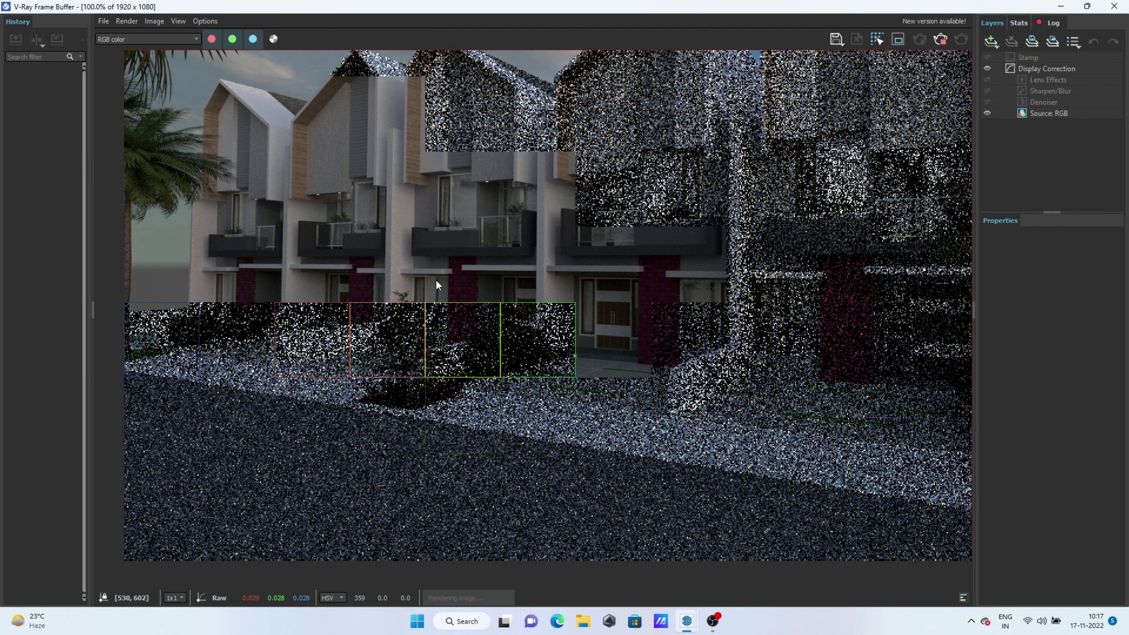
scroll(401, 245, up, 1)
scroll(402, 278, up, 1)
scroll(381, 250, up, 1)
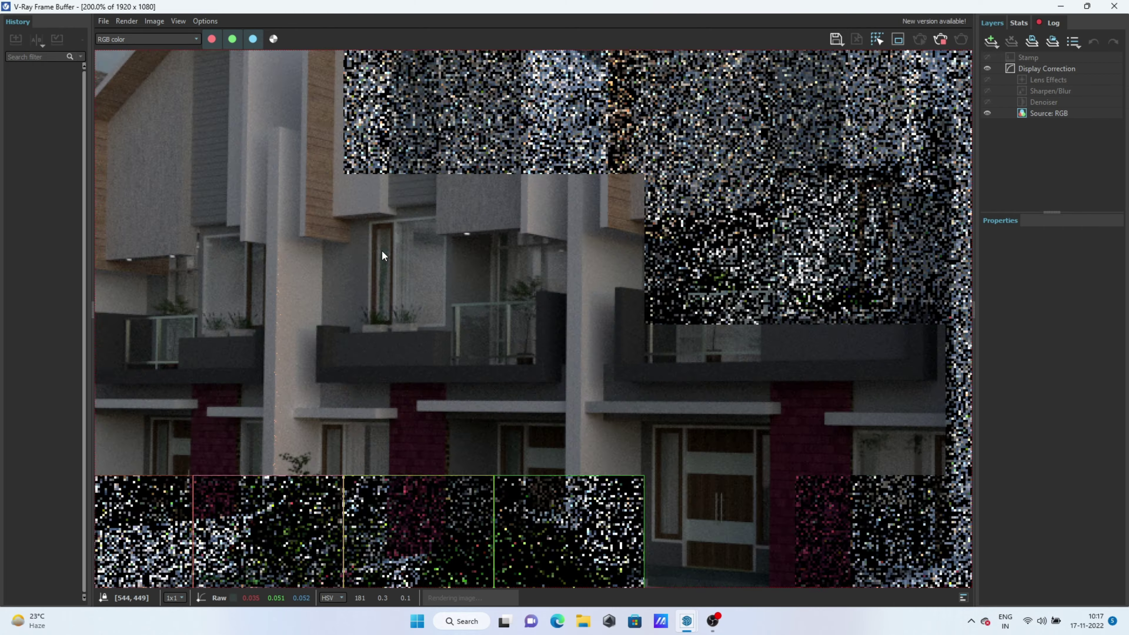
scroll(382, 253, down, 1)
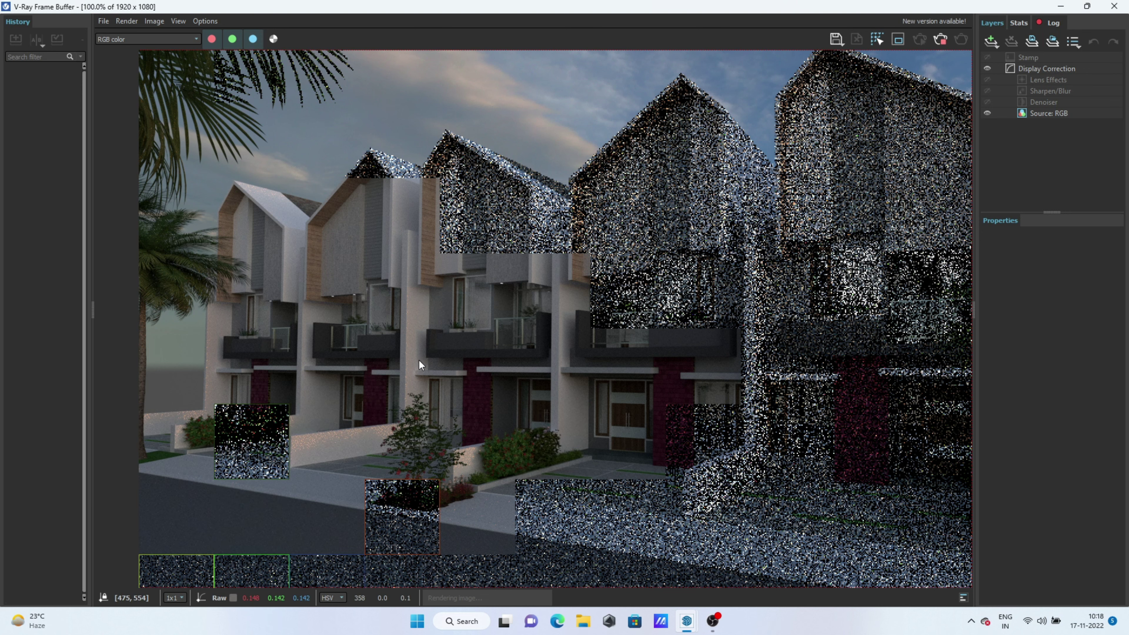
scroll(419, 360, down, 1)
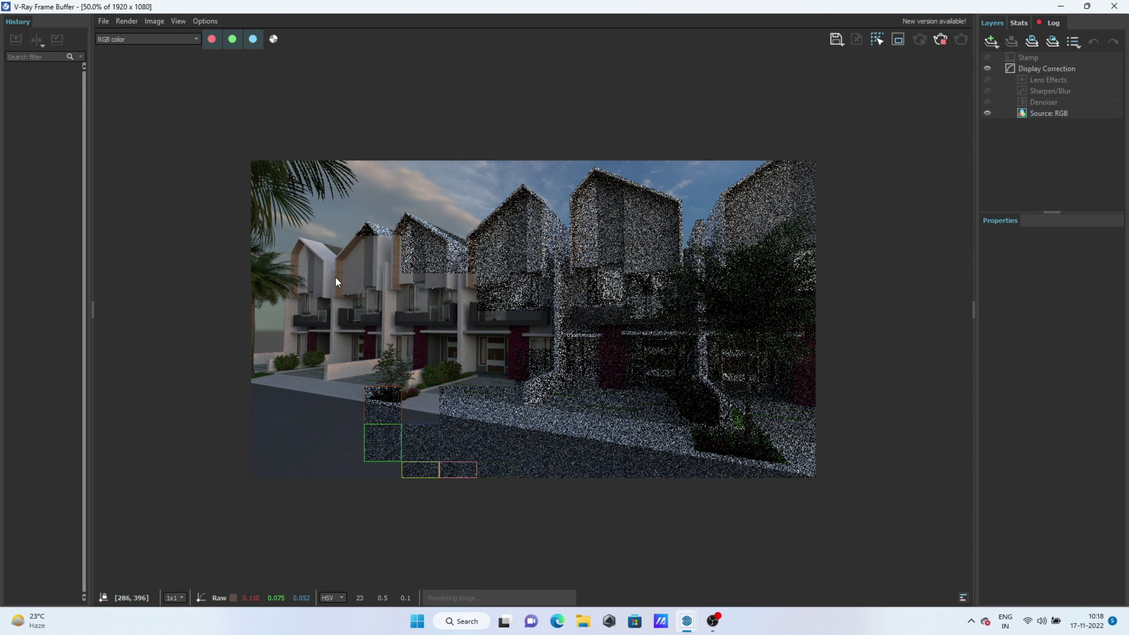
scroll(333, 276, up, 1)
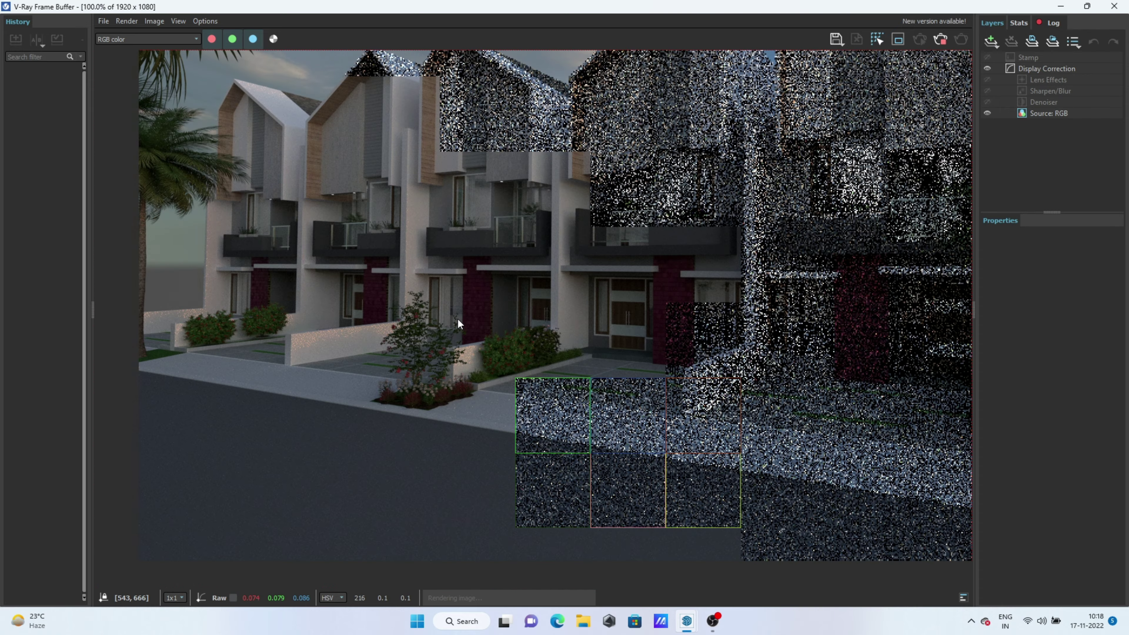
middle_drag(458, 320, 294, 292)
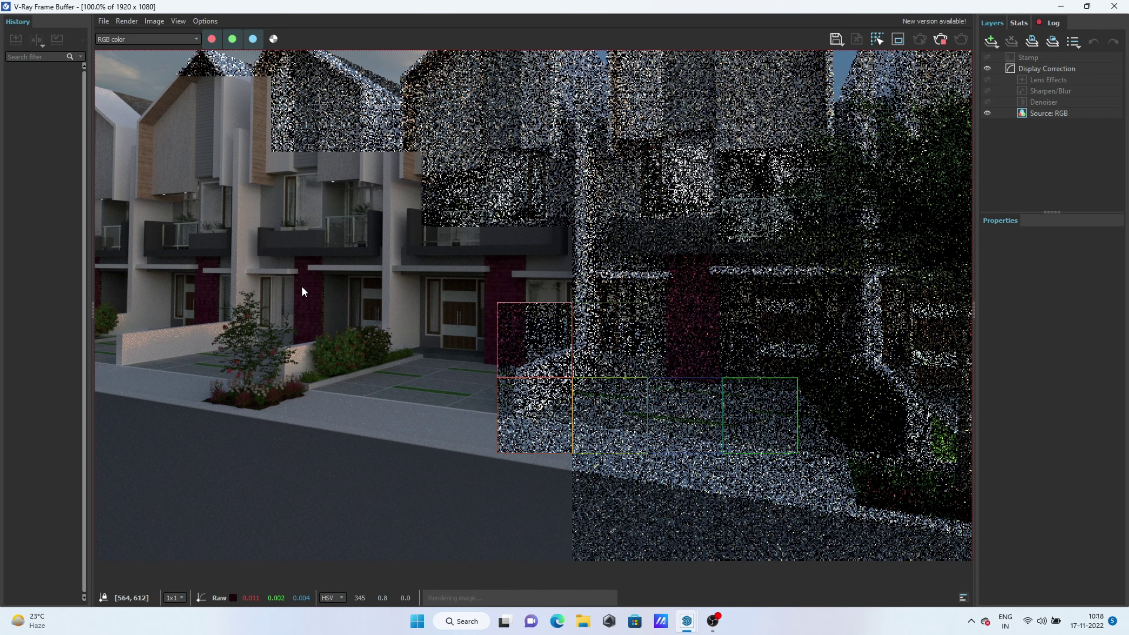
middle_drag(371, 264, 391, 319)
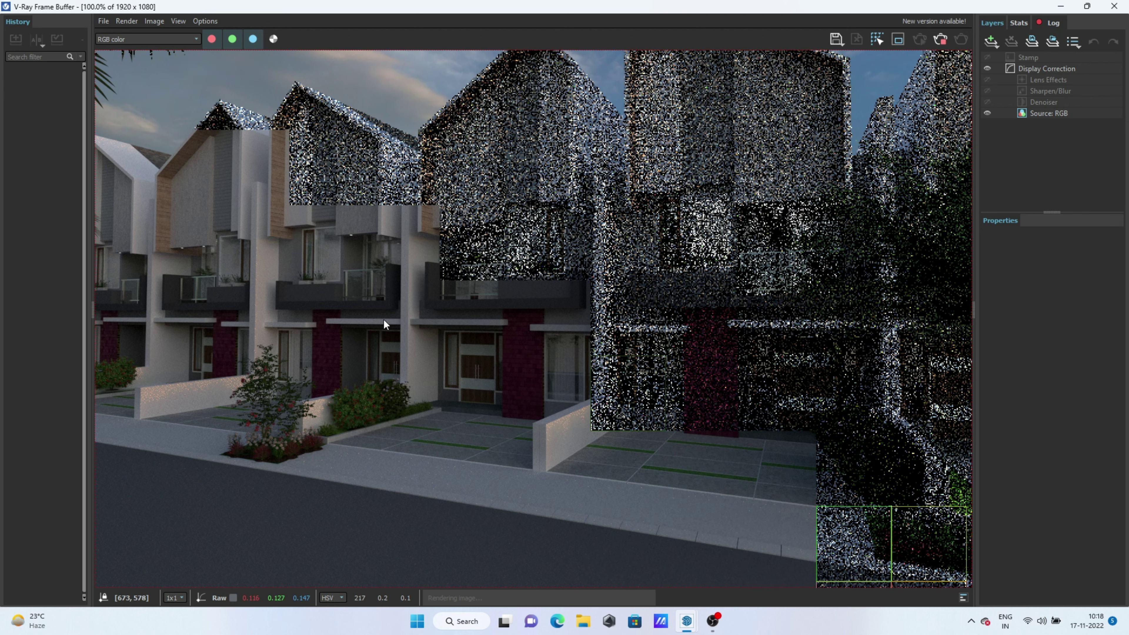
scroll(383, 319, up, 2)
scroll(381, 325, down, 2)
scroll(305, 322, down, 1)
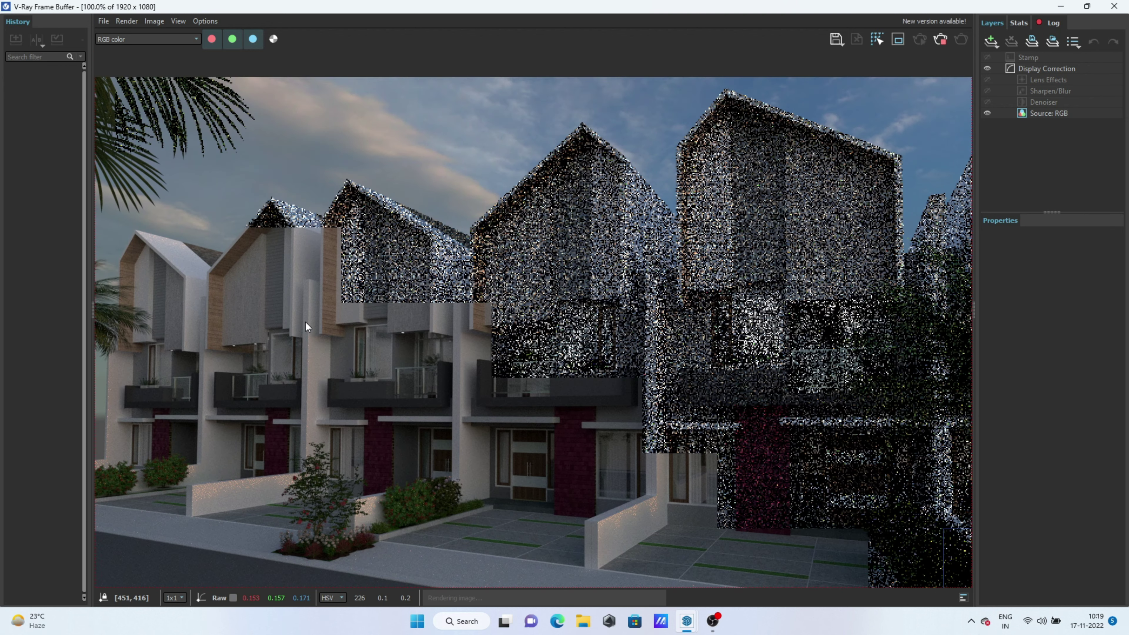
scroll(323, 345, up, 2)
scroll(404, 372, down, 3)
scroll(404, 372, up, 2)
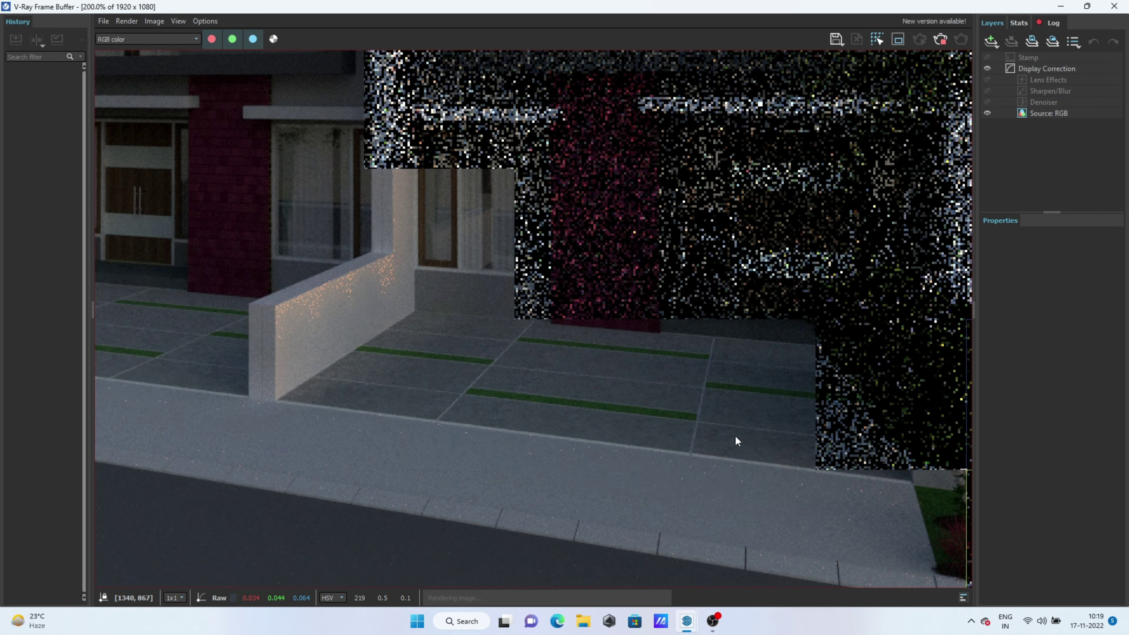
scroll(398, 366, down, 1)
scroll(437, 390, down, 1)
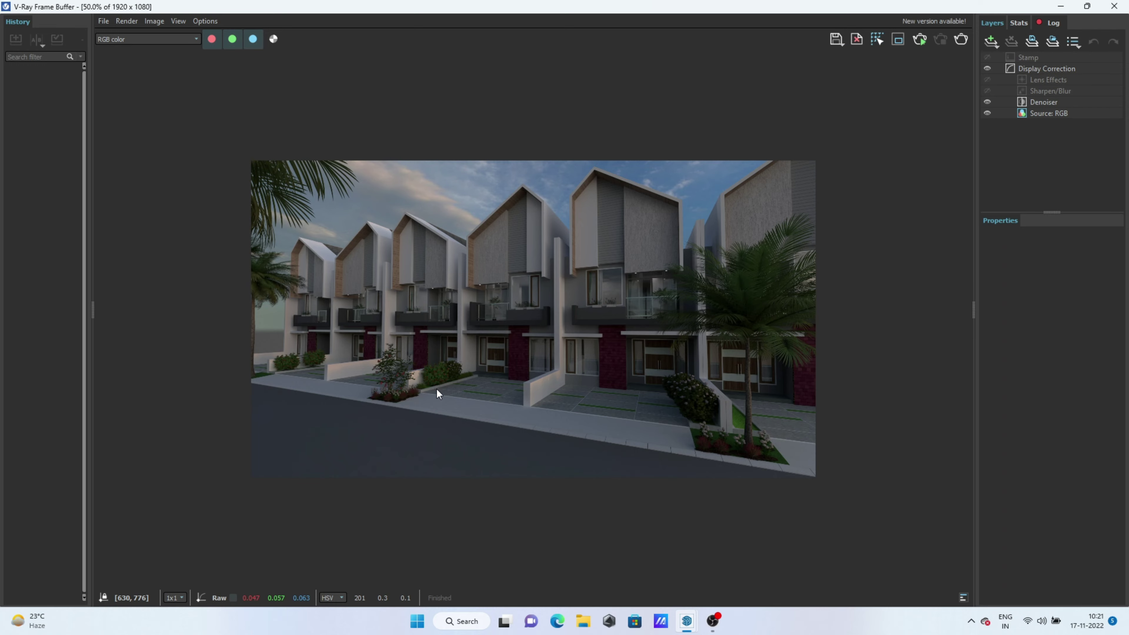
Set the Rectangle Light intensity to 50 and start a fresh render.
scroll(438, 394, up, 2)
scroll(341, 330, down, 1)
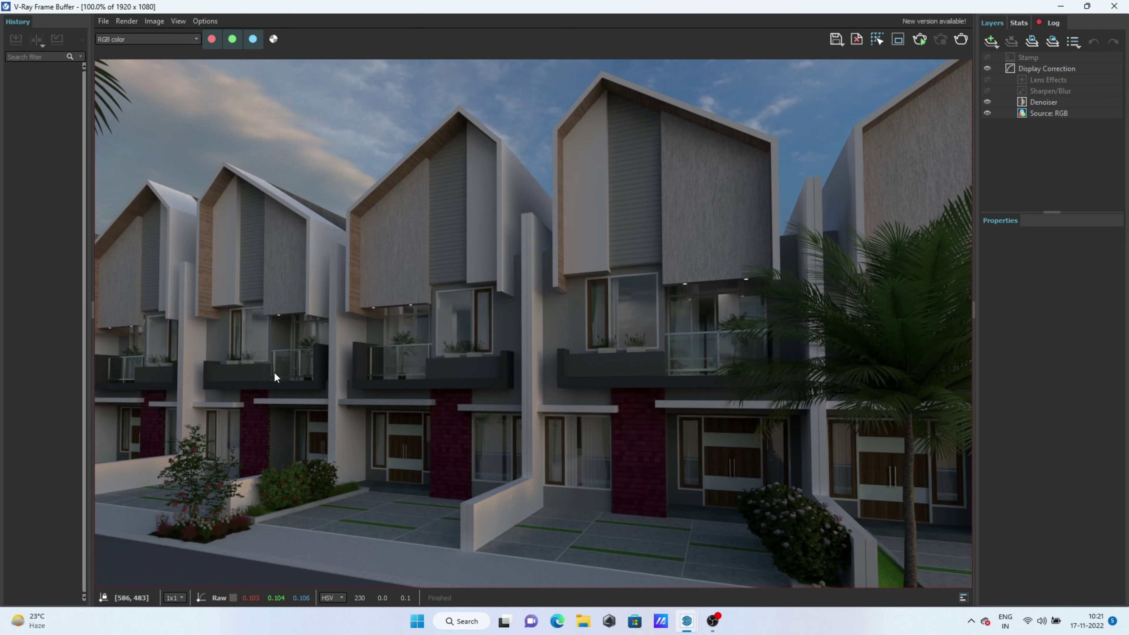
scroll(276, 397, down, 1)
scroll(600, 257, down, 1)
click(1058, 7)
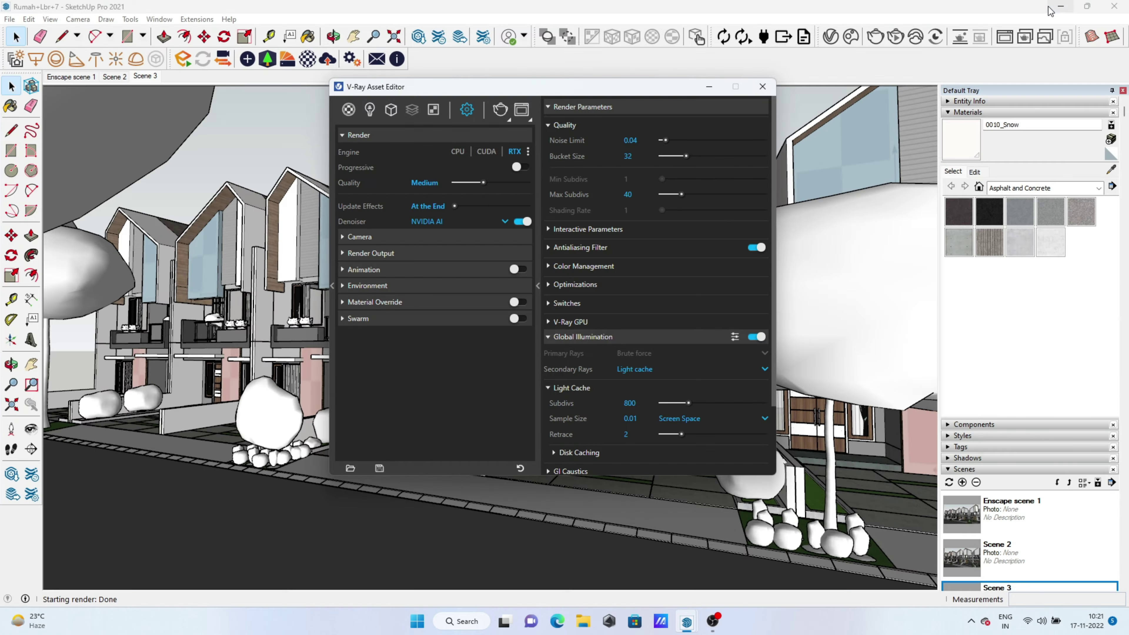
click(369, 110)
click(479, 189)
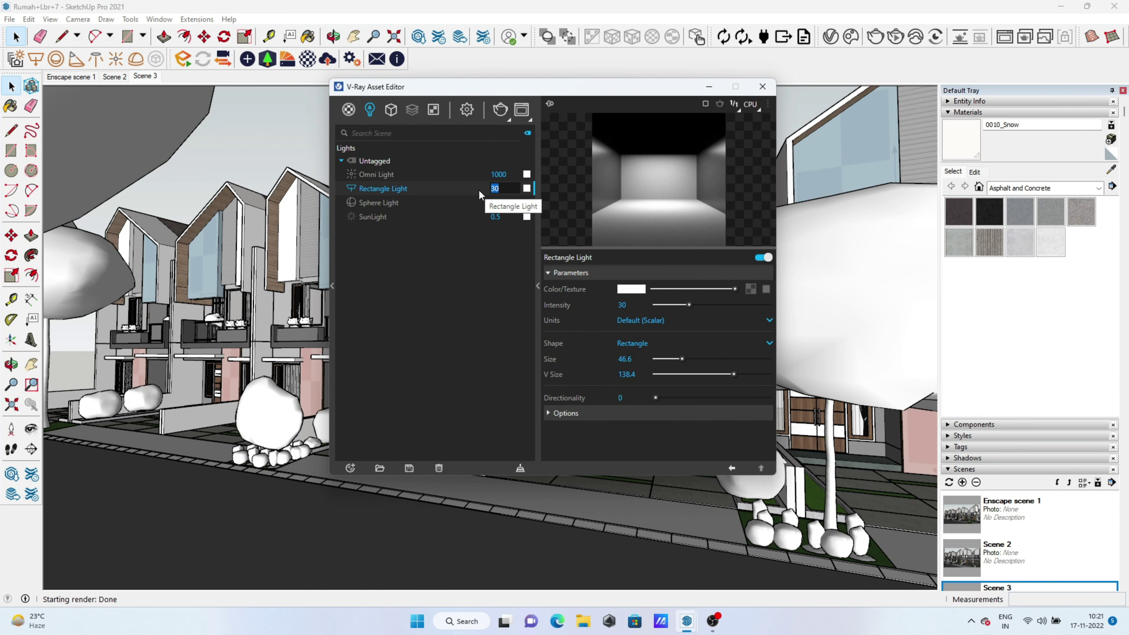
click(467, 110)
click(500, 110)
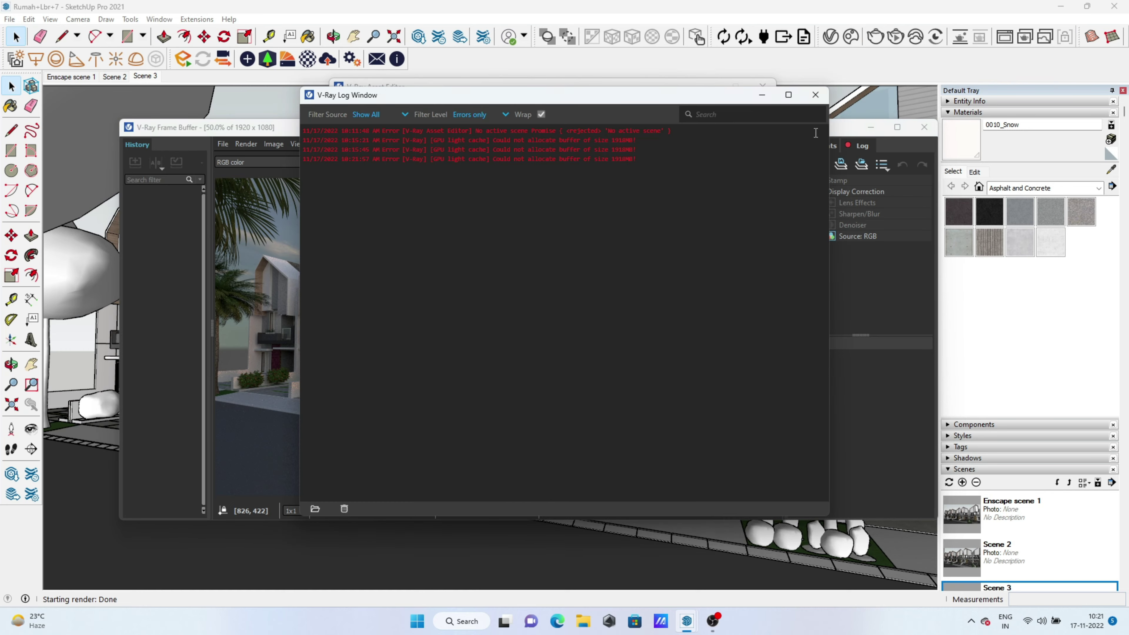
Re-render a chosen region and inspect the facade zoomed to 200%.
drag(723, 127, 735, 208)
click(500, 110)
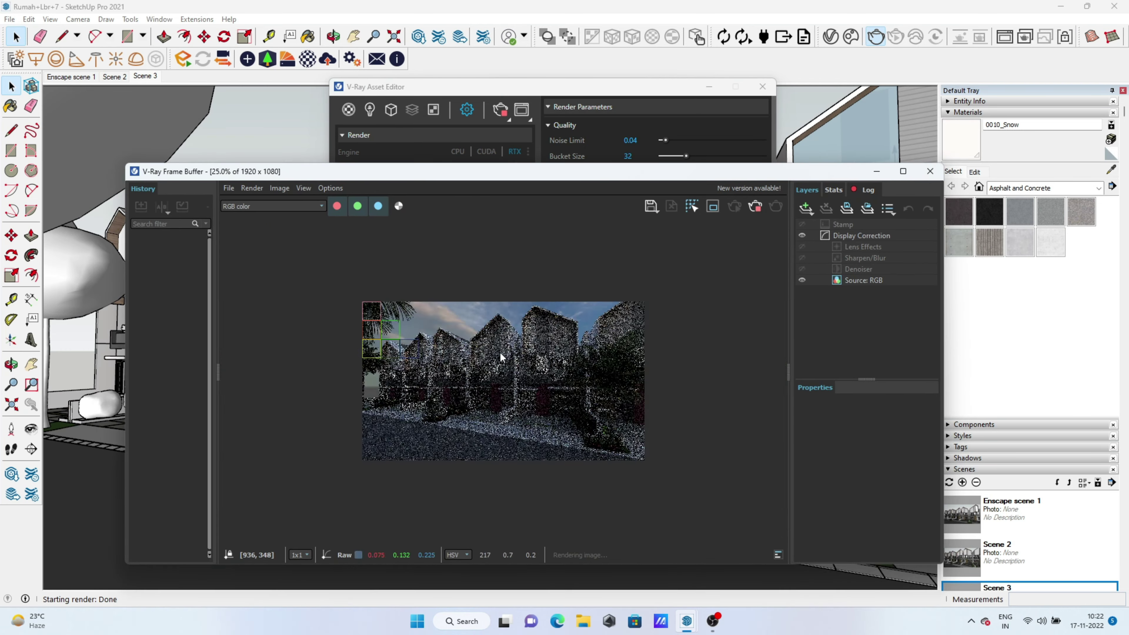
click(714, 206)
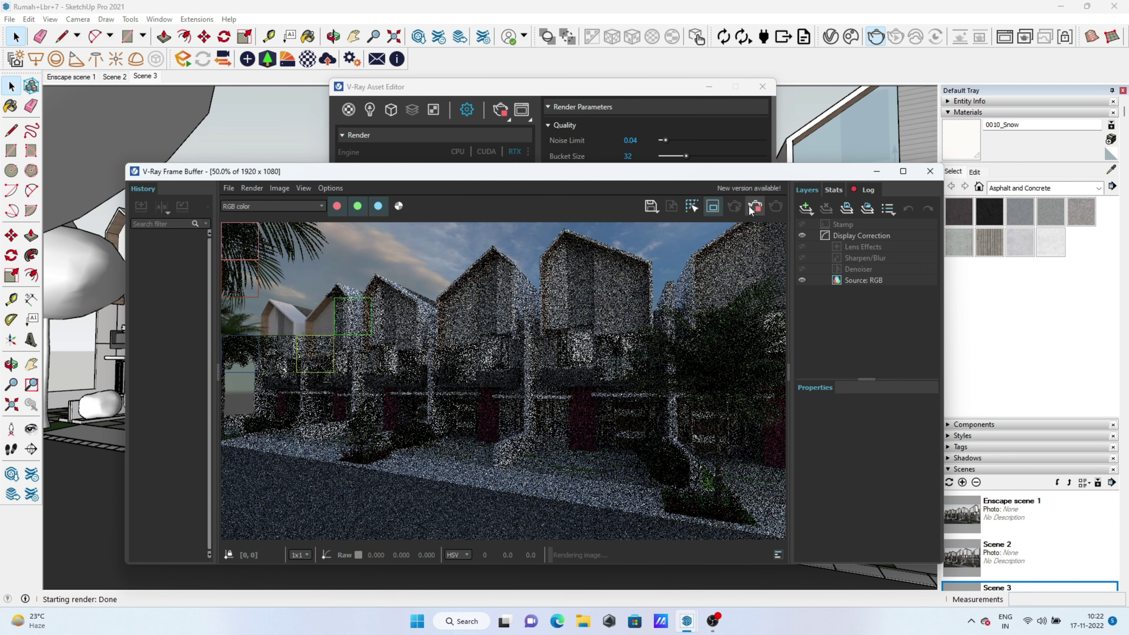
middle_drag(284, 325, 406, 269)
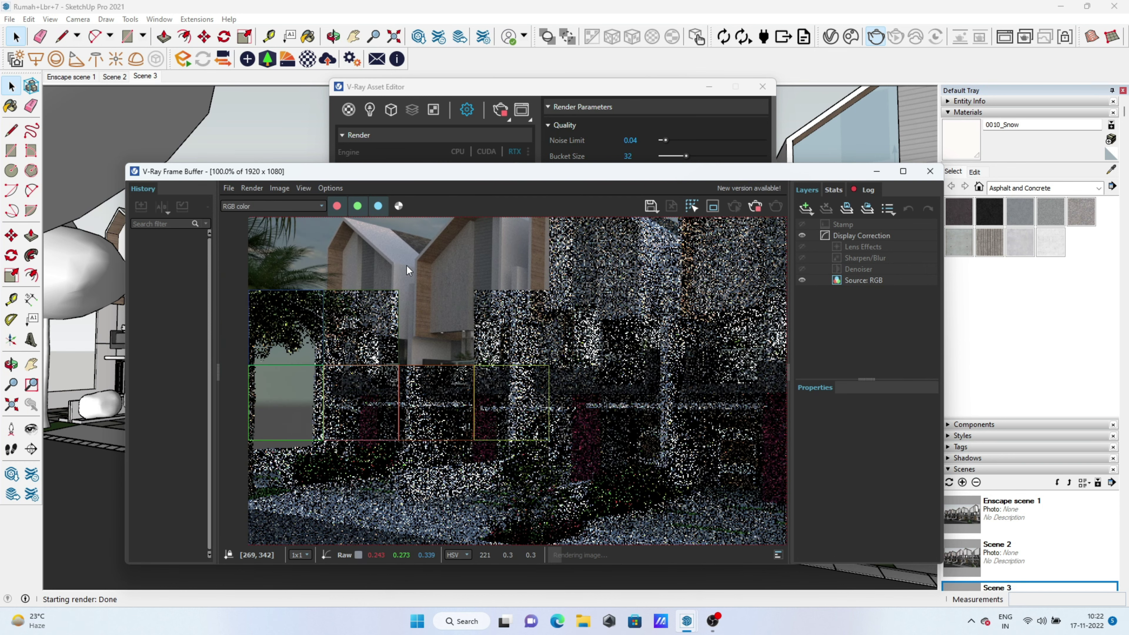
middle_drag(772, 301, 546, 365)
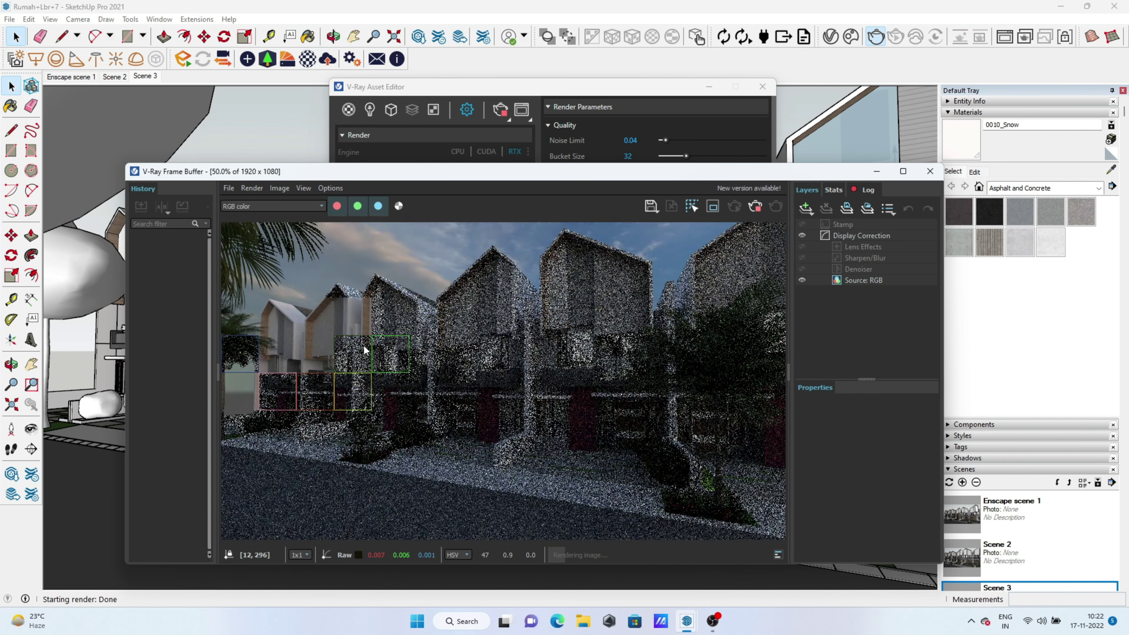
scroll(392, 362, up, 2)
middle_drag(392, 362, 478, 292)
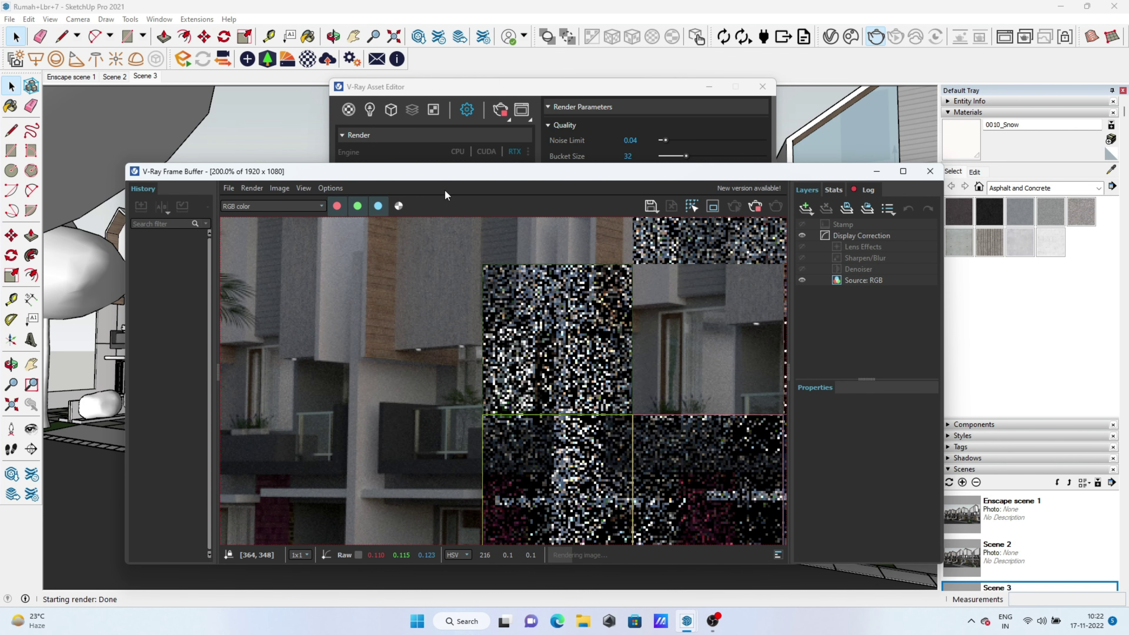
Return to the Asset Editor showing camera and Rectangle Light settings.
click(422, 147)
click(261, 270)
click(271, 140)
Review the render, then check the SunLight and Rectangle Light settings.
drag(317, 121, 106, 124)
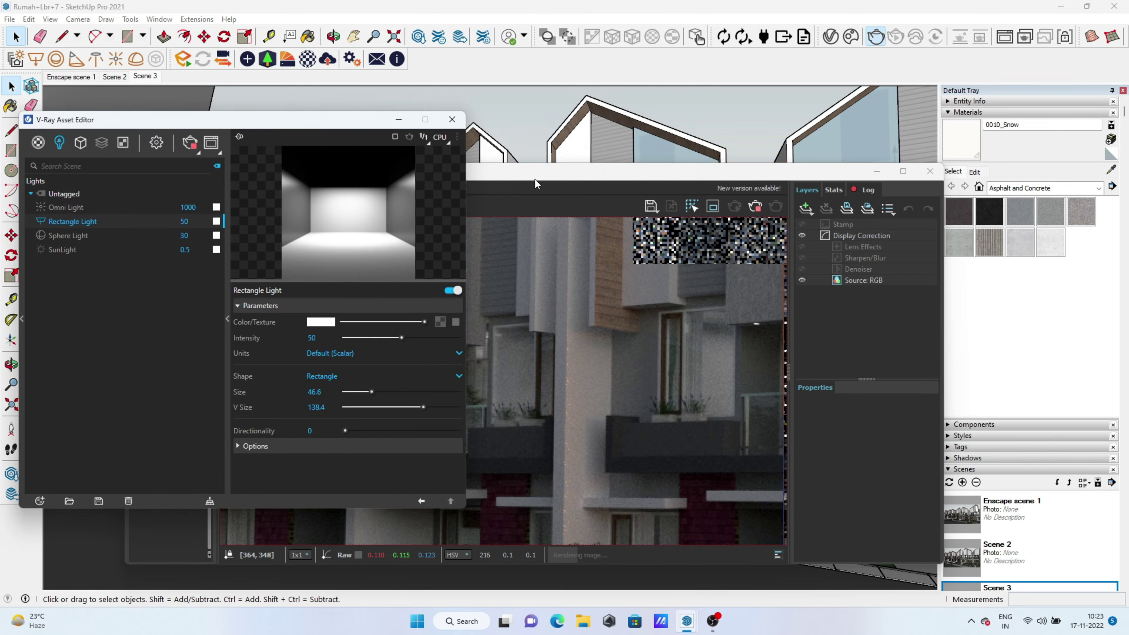
click(535, 179)
scroll(620, 392, down, 2)
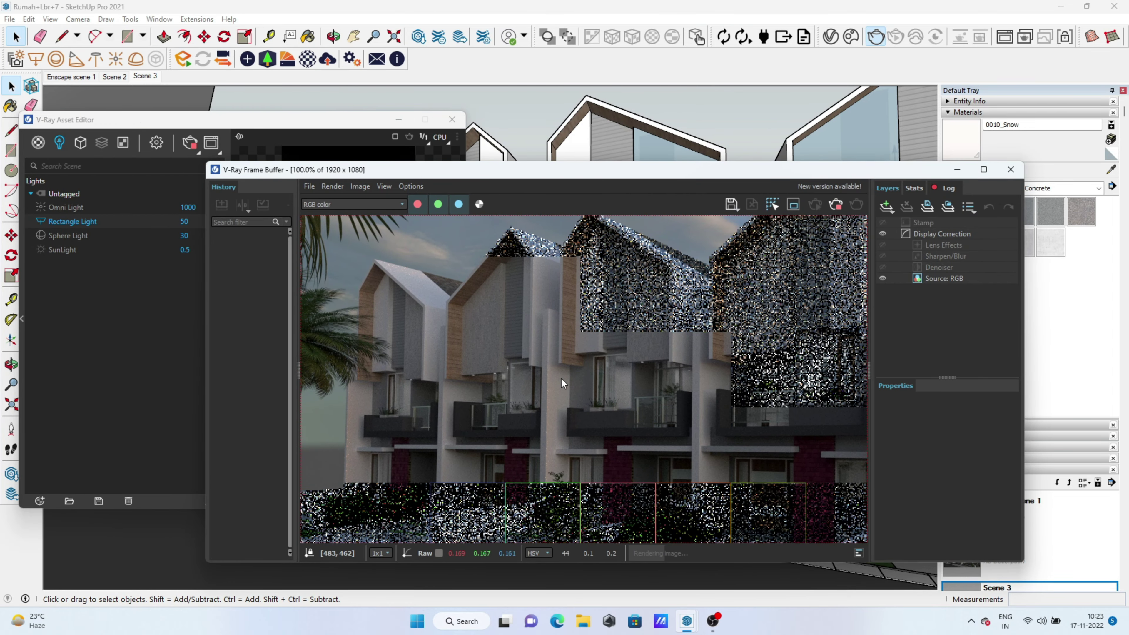
scroll(384, 358, up, 2)
scroll(550, 325, down, 2)
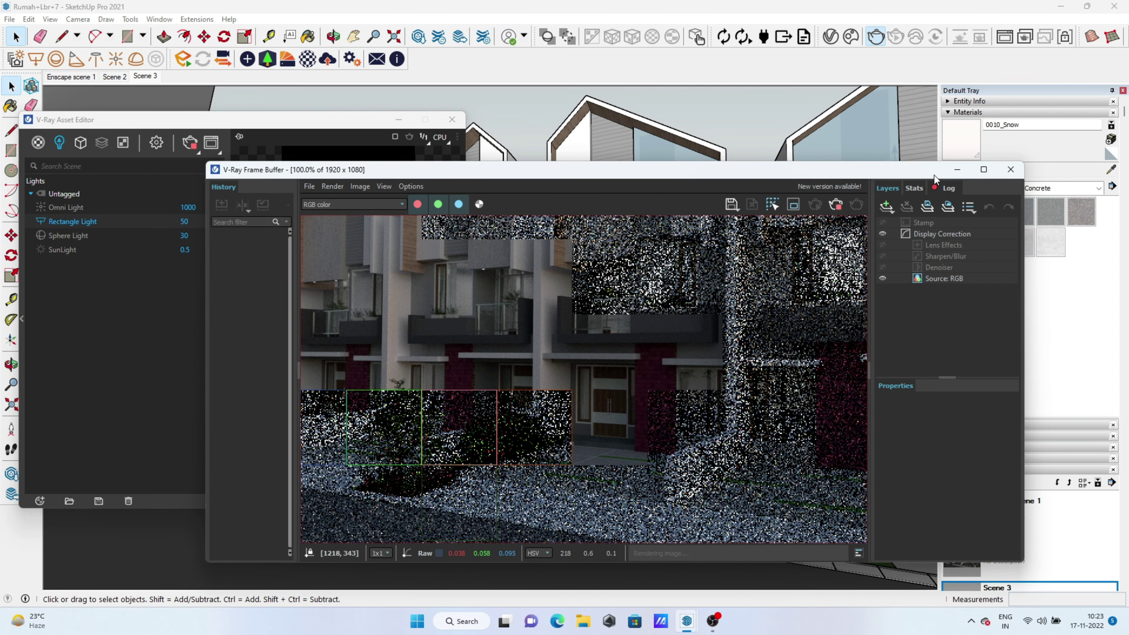
click(1011, 169)
drag(223, 119, 340, 117)
click(179, 247)
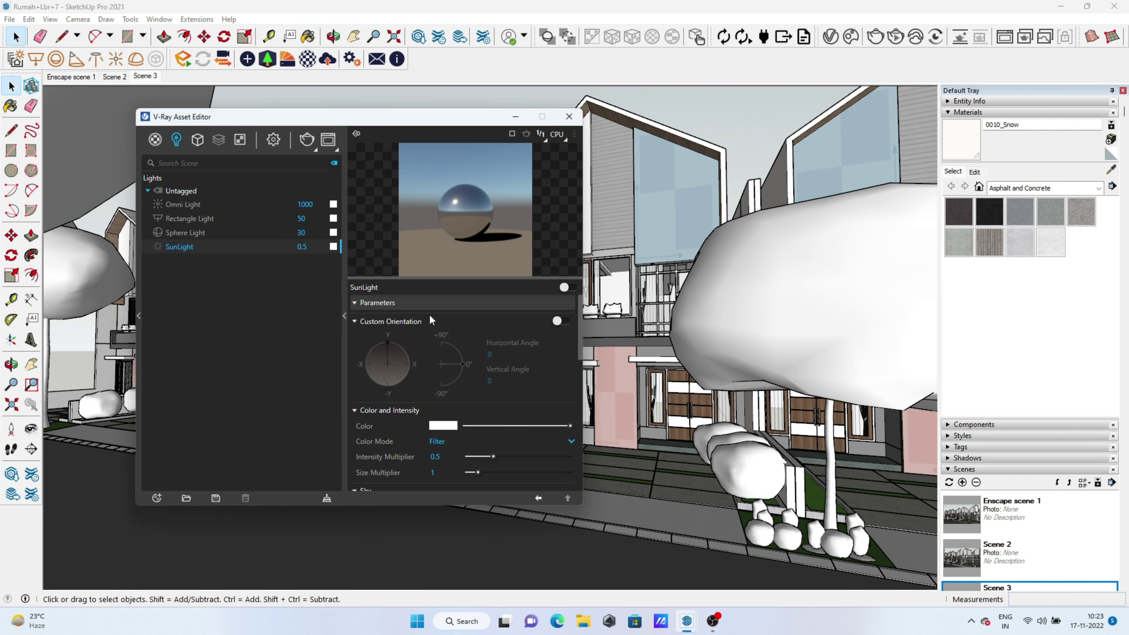
click(188, 220)
click(148, 191)
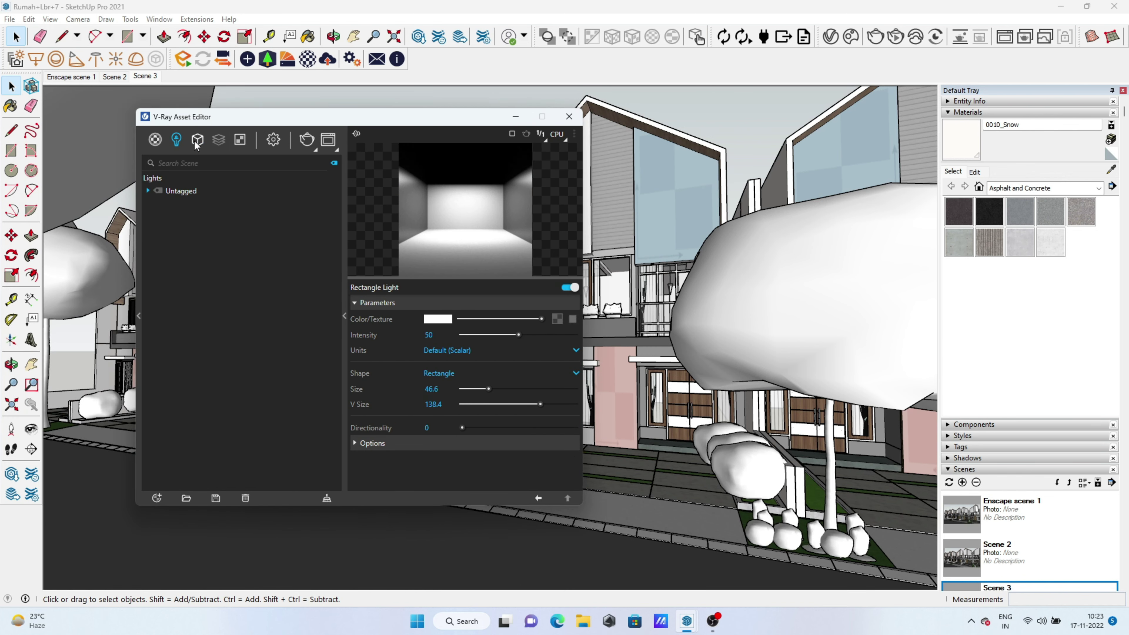
Select the Sunset 025 texture and expand its colour and placement settings.
click(198, 139)
click(239, 140)
click(191, 222)
click(375, 381)
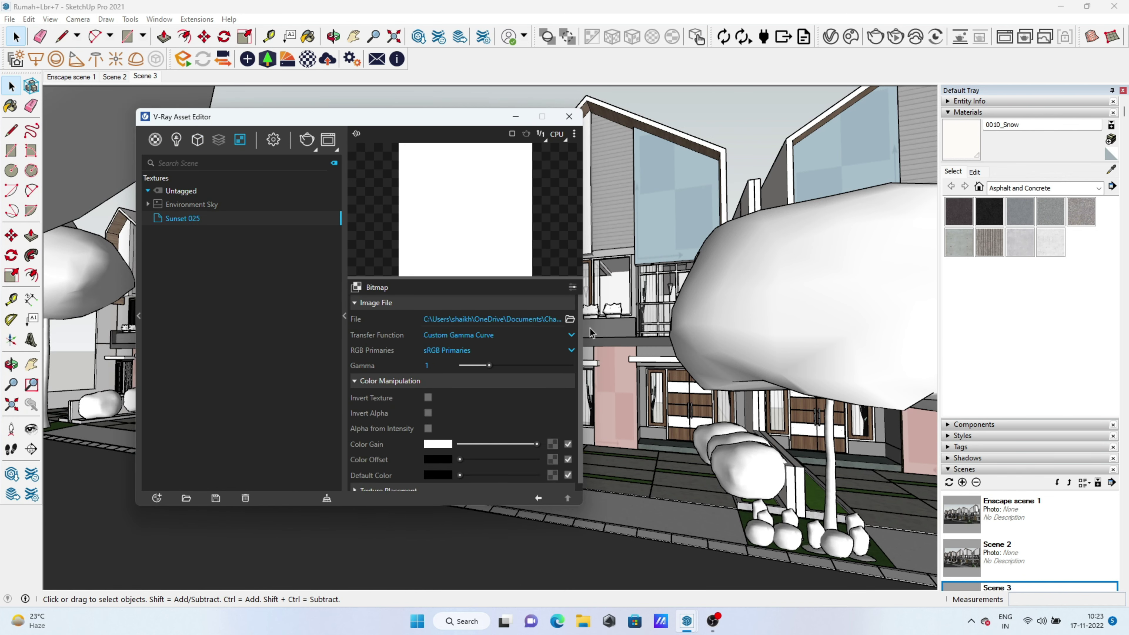
click(386, 490)
scroll(355, 458, down, 3)
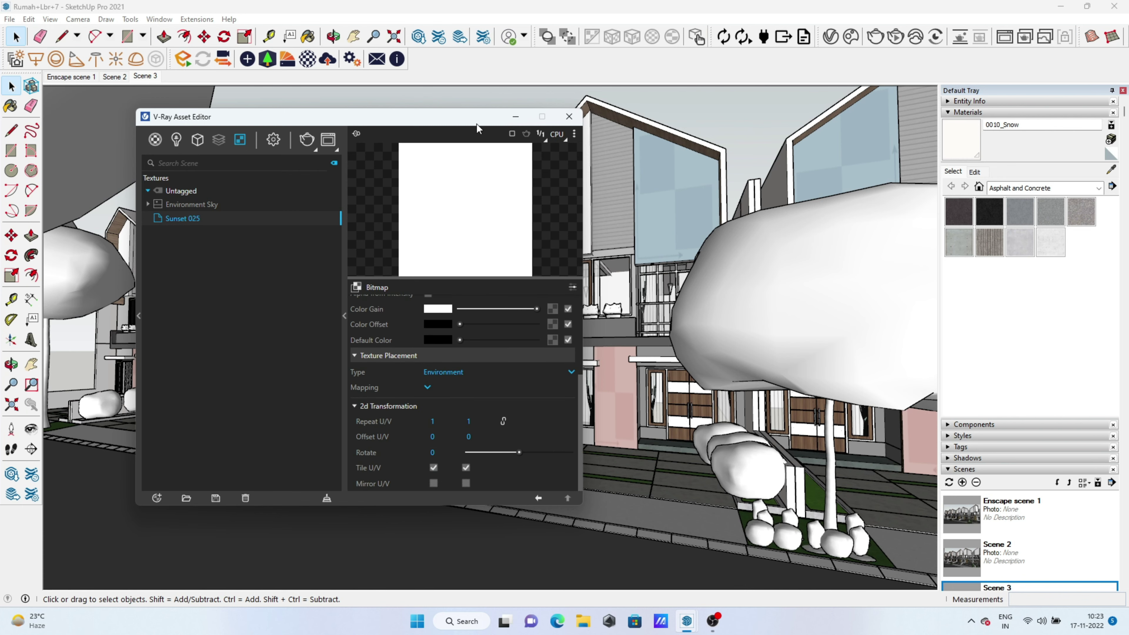
Dock the Frame Buffer on the right and rotate the Sunset 025 sky to 233.4.
drag(477, 124, 374, 114)
click(687, 621)
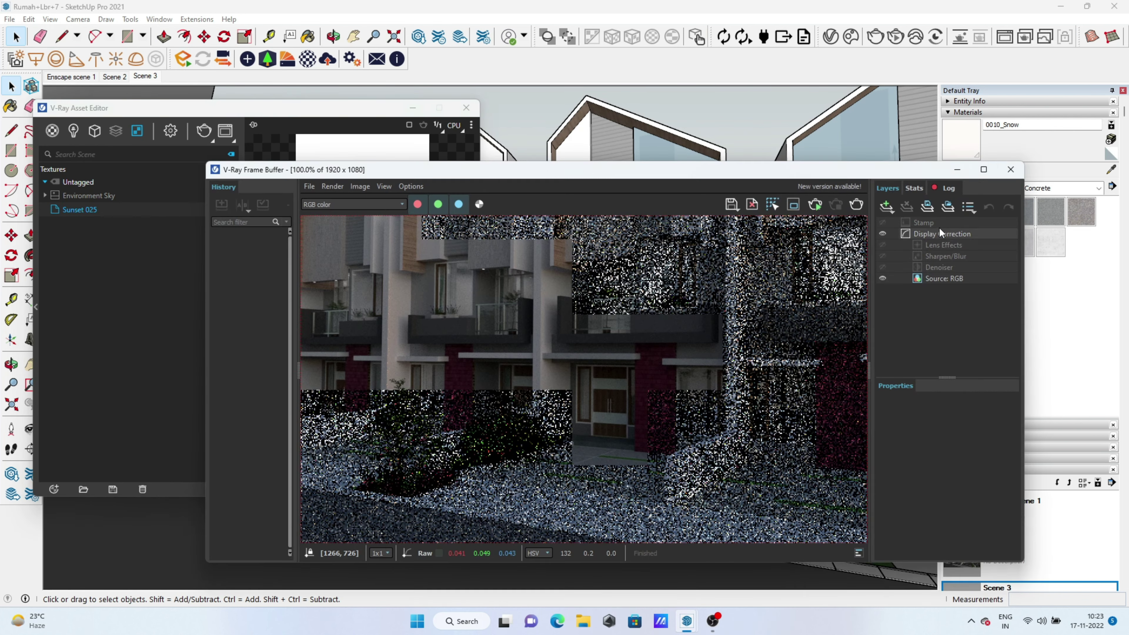
click(945, 206)
click(387, 213)
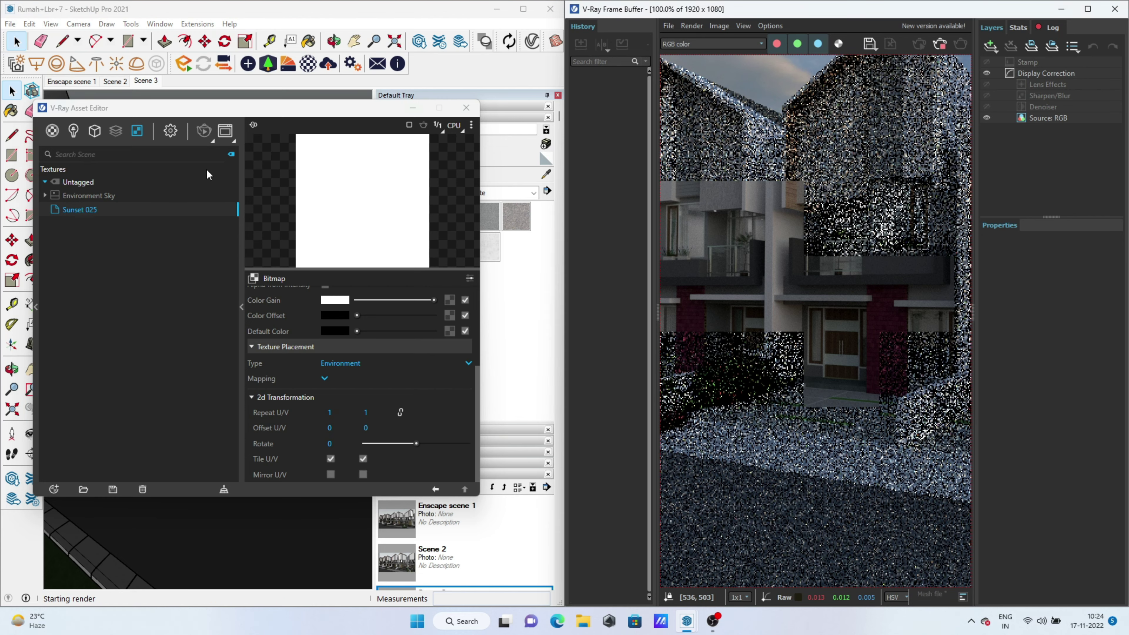
drag(974, 278, 1011, 292)
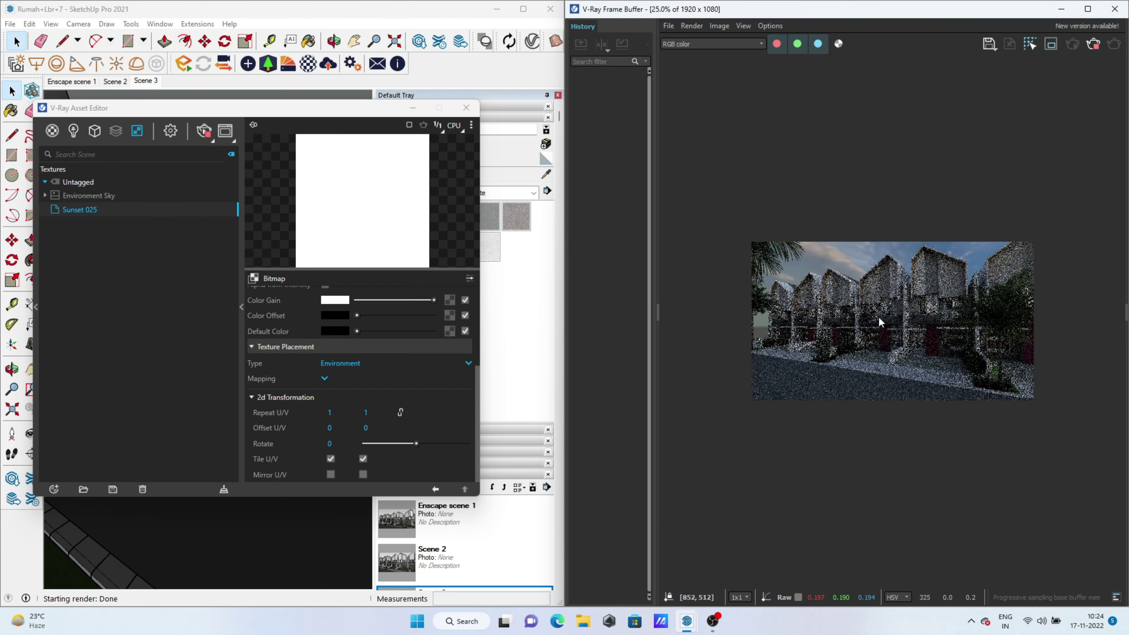
drag(414, 444, 449, 444)
mouse_move(222, 108)
mouse_down()
mouse_move(219, 171)
mouse_move(290, 151)
mouse_up()
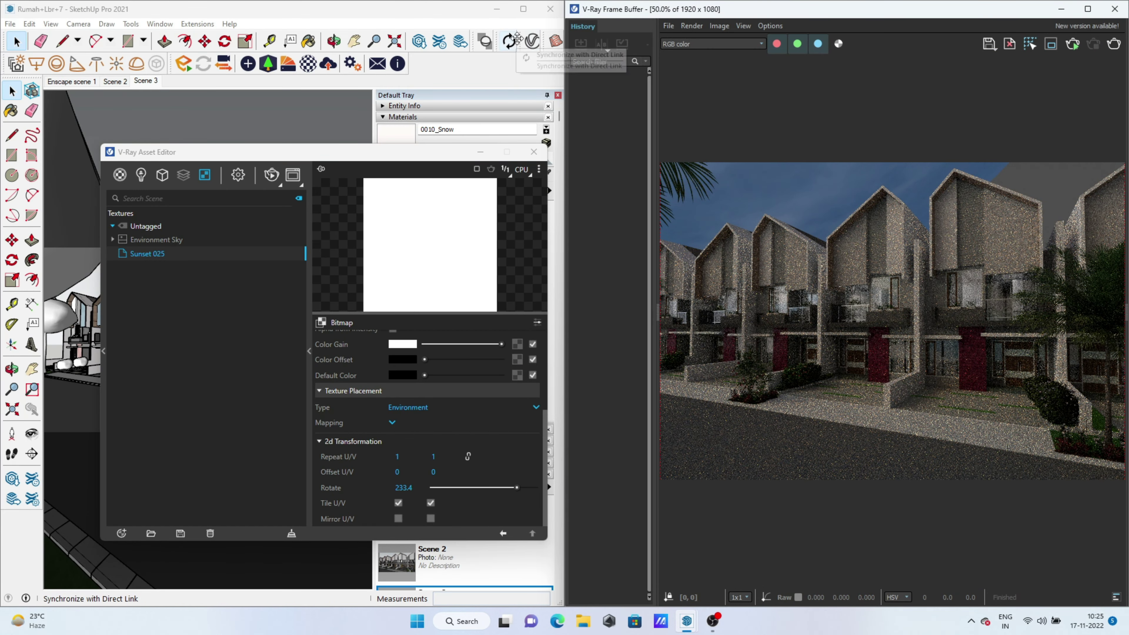
drag(412, 41, 431, 63)
Import the Sunset 003 HDRI from Chaos Cosmos and make it replace the old sky.
click(383, 60)
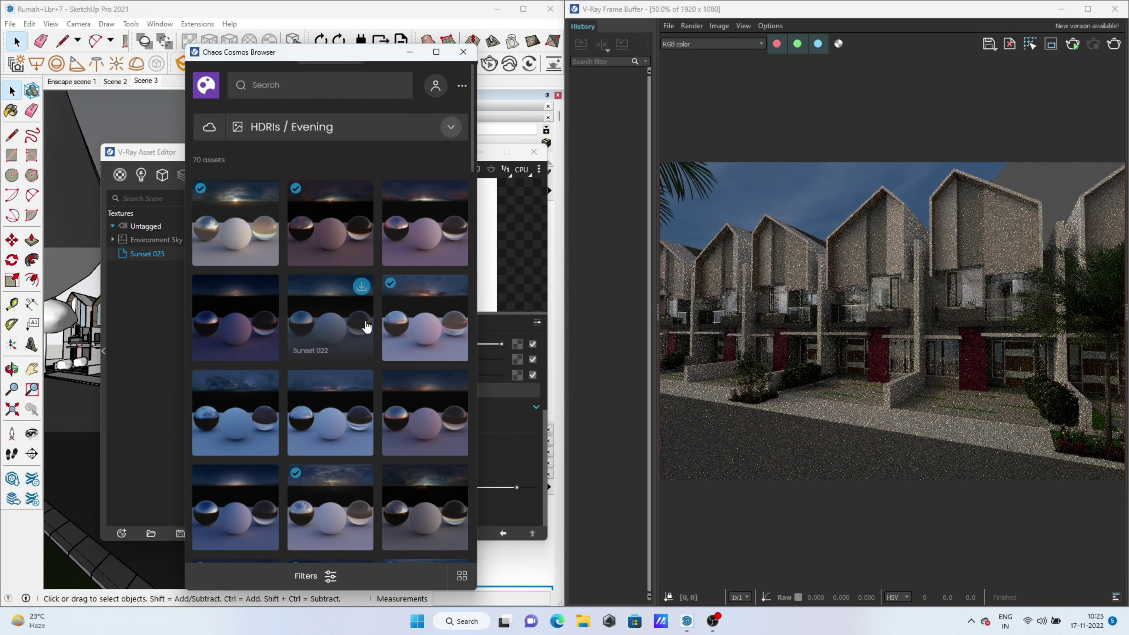
scroll(290, 362, down, 3)
scroll(355, 262, down, 2)
scroll(361, 244, down, 2)
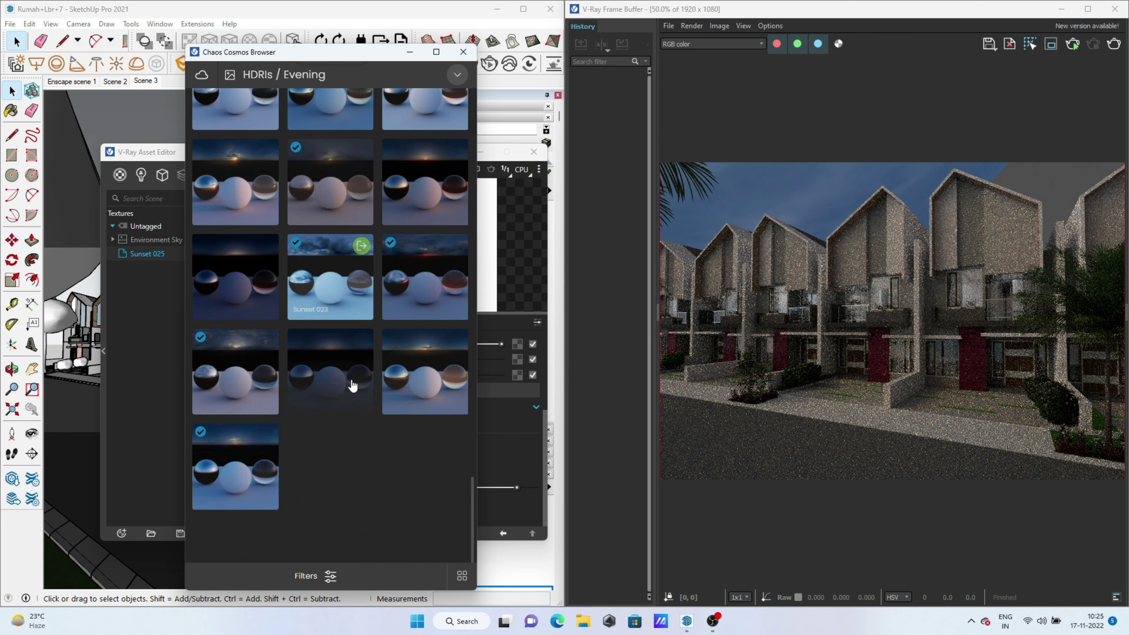
scroll(369, 302, down, 2)
scroll(372, 319, up, 1)
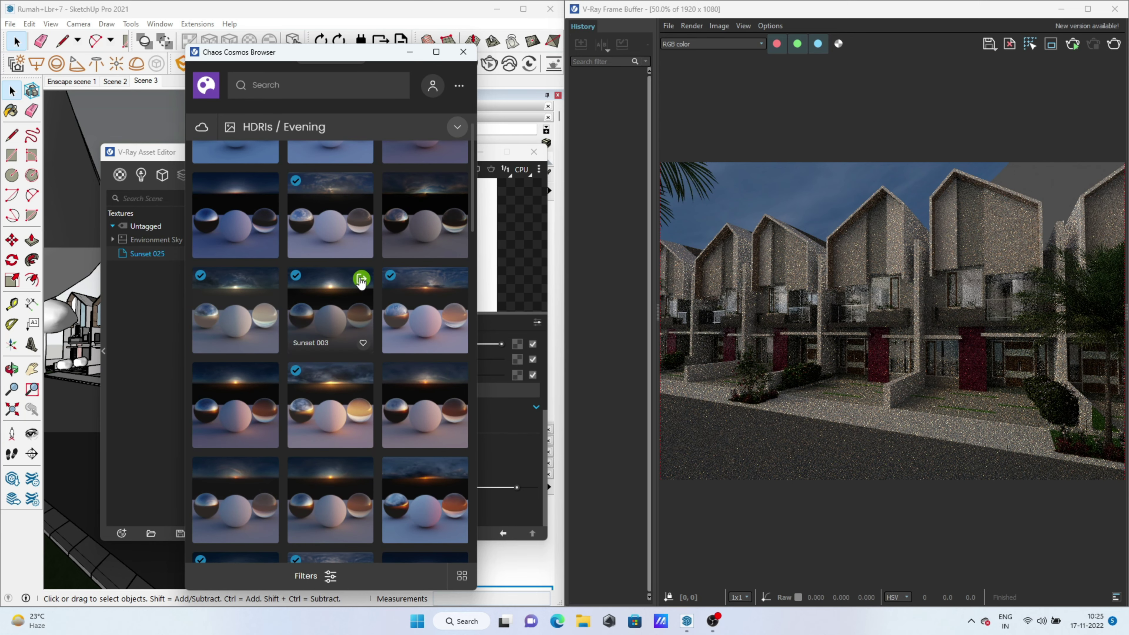
click(361, 279)
right_click(156, 254)
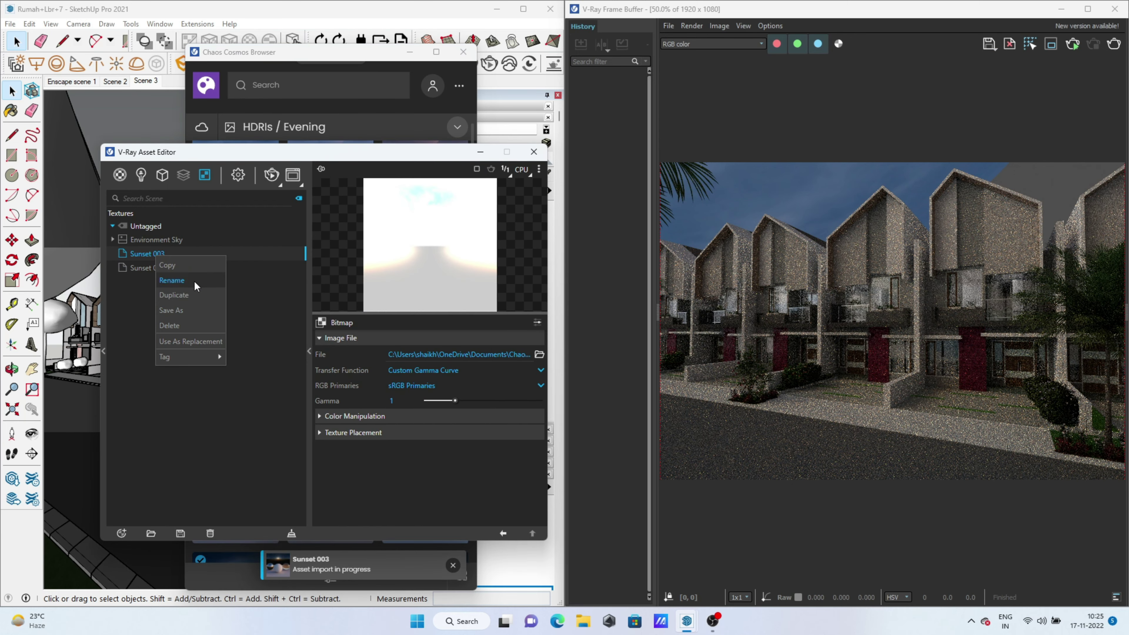
click(201, 345)
Check the environment background slot in render settings and start a render with the new sky.
click(238, 174)
click(202, 307)
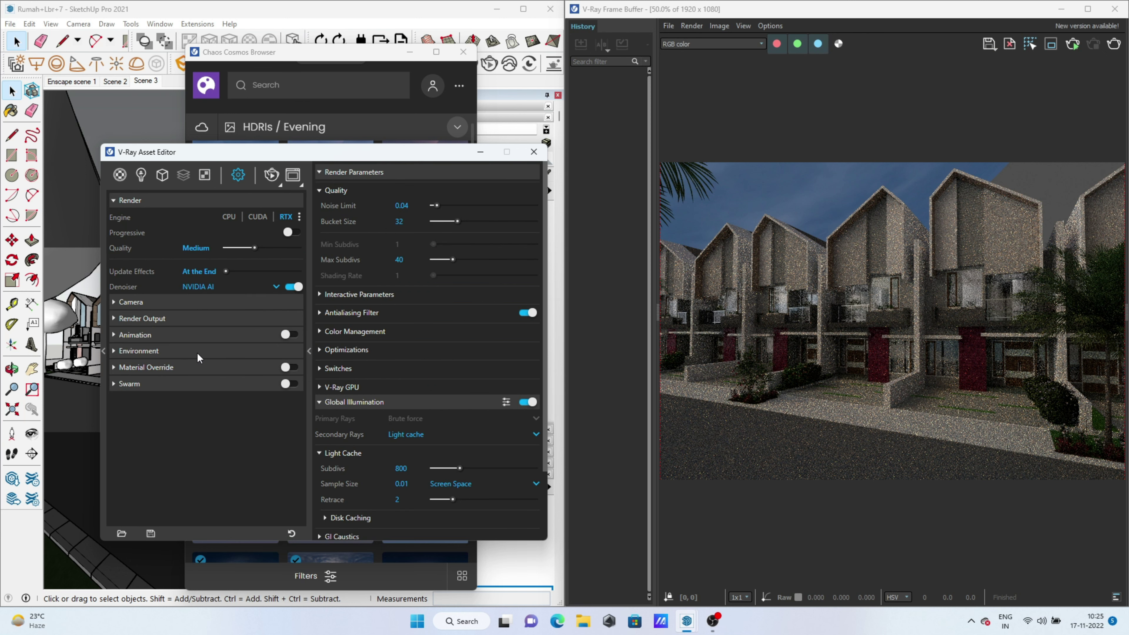
click(200, 350)
right_click(281, 368)
click(280, 368)
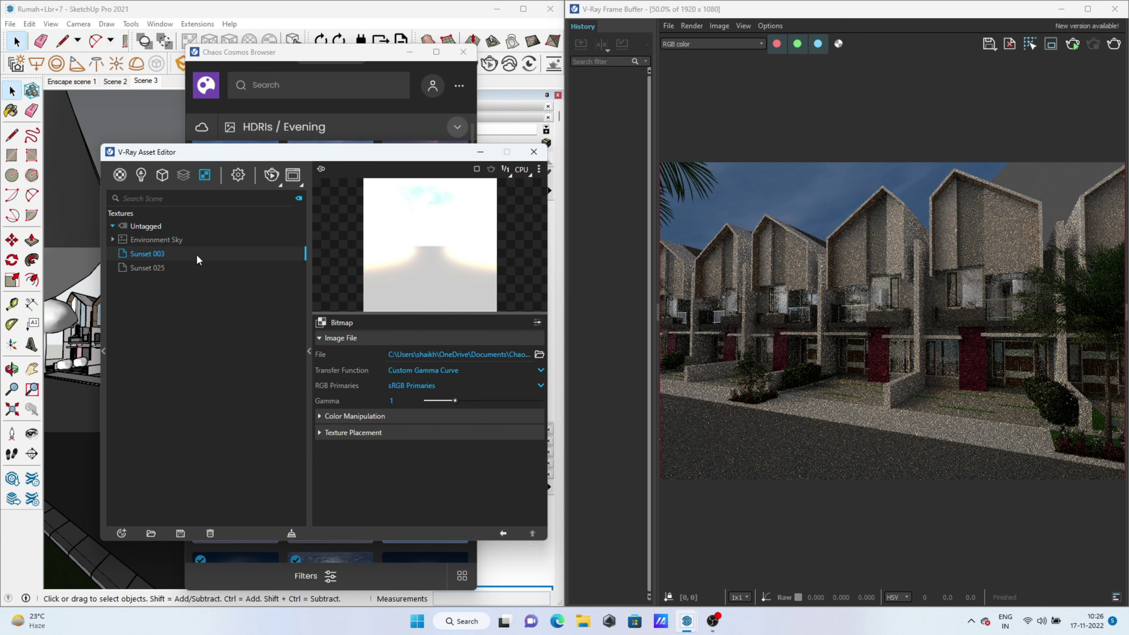
click(238, 174)
click(271, 174)
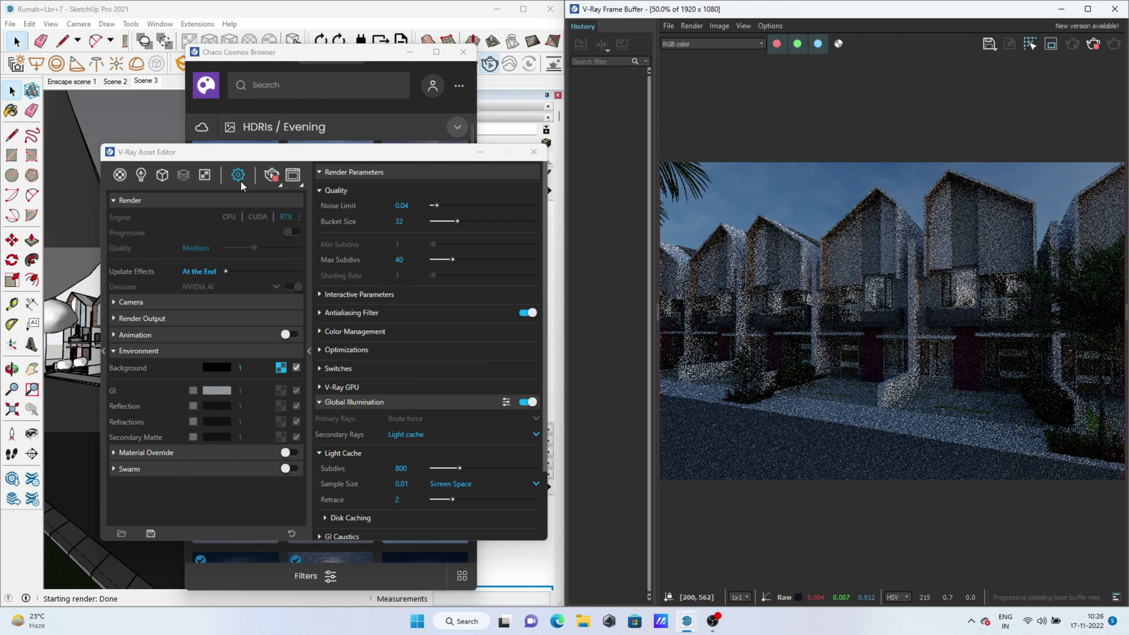
Set Sunset 003's texture placement type to Mapping Source after reviewing its bitmap filter options.
click(205, 176)
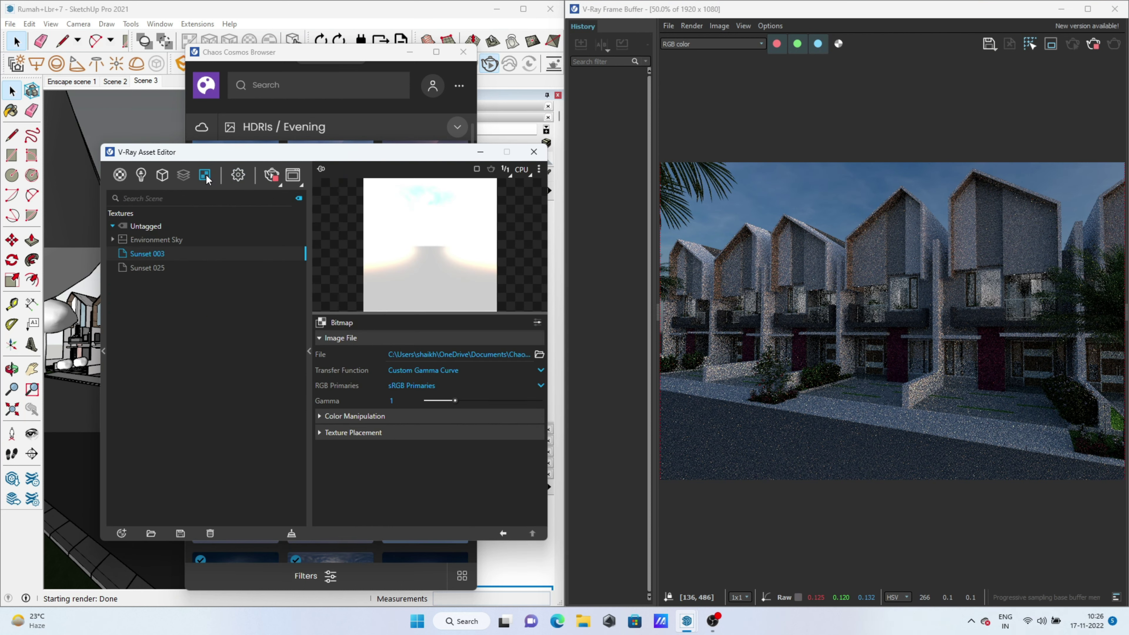
click(539, 321)
click(539, 370)
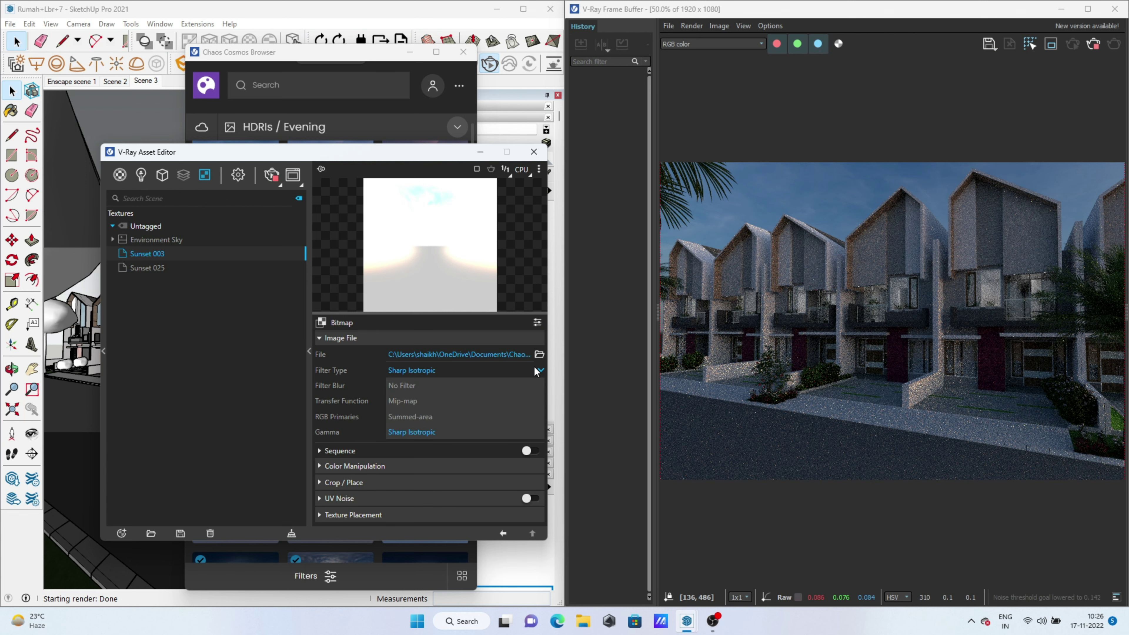
click(536, 372)
click(537, 322)
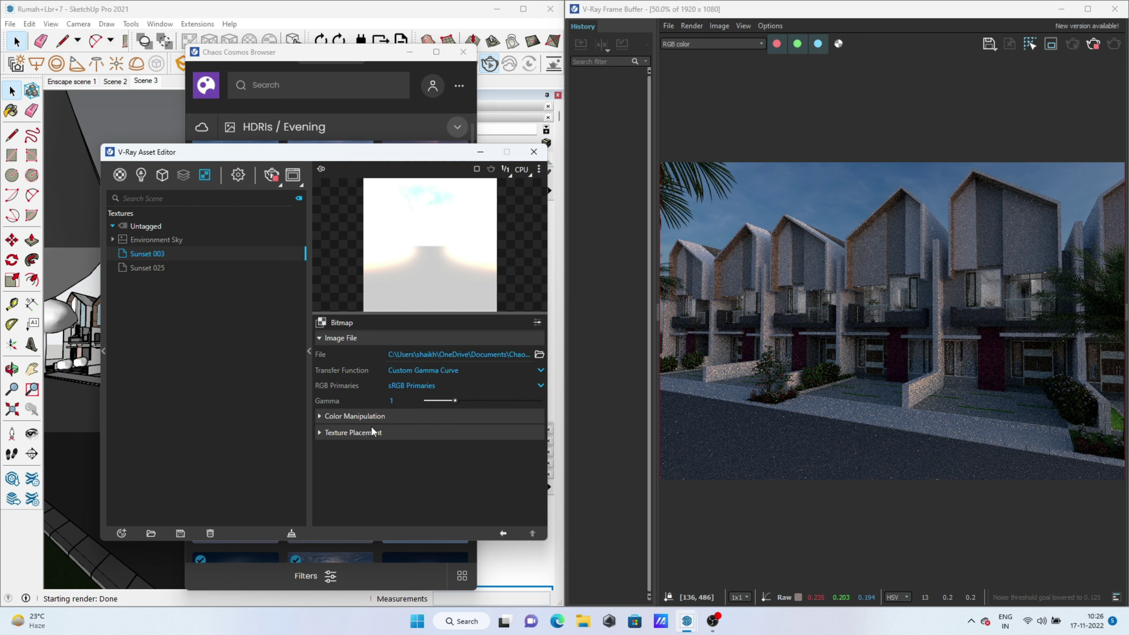
click(369, 432)
click(429, 450)
click(413, 495)
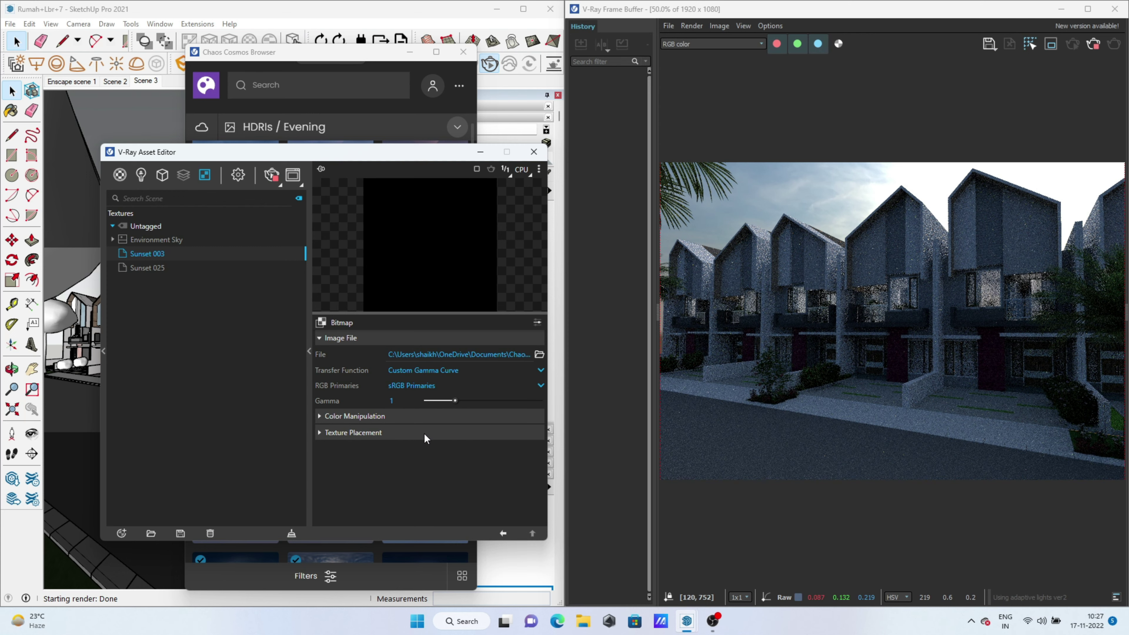
Toggle the ground projection on and off, then rotate the sky texture to 360 degrees.
scroll(507, 445, down, 3)
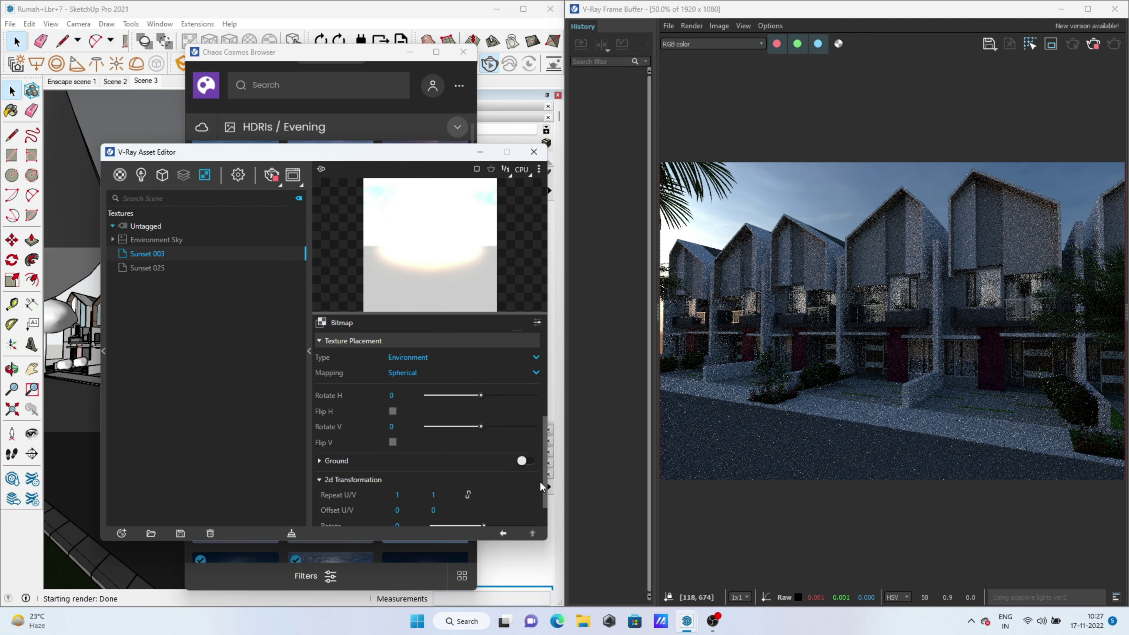
scroll(422, 445, down, 2)
click(523, 422)
click(524, 422)
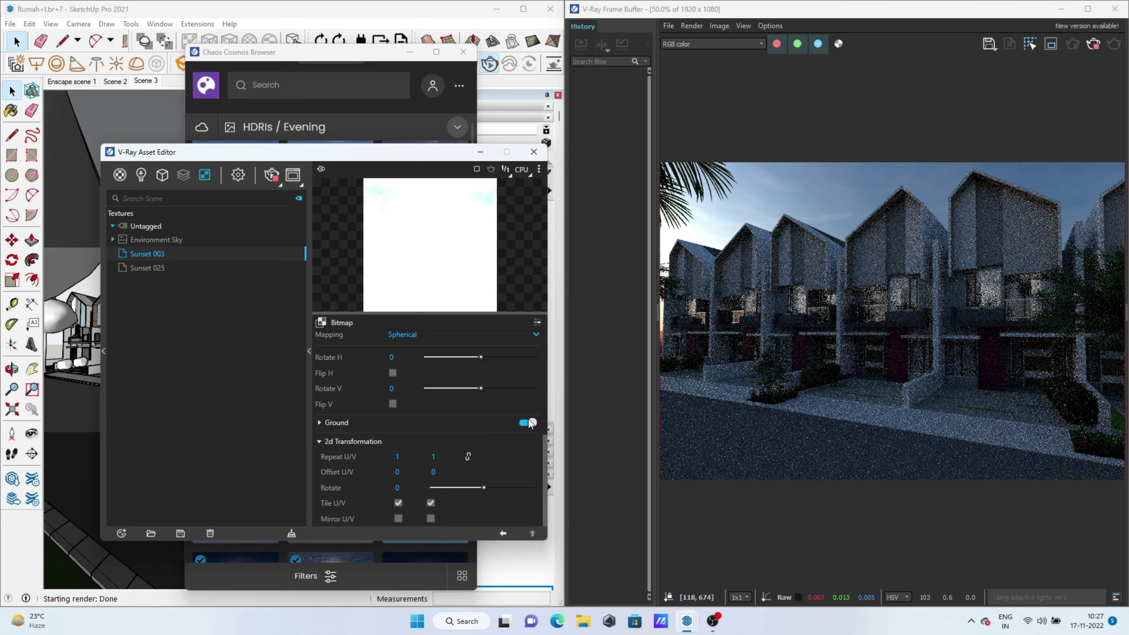
drag(484, 488, 536, 488)
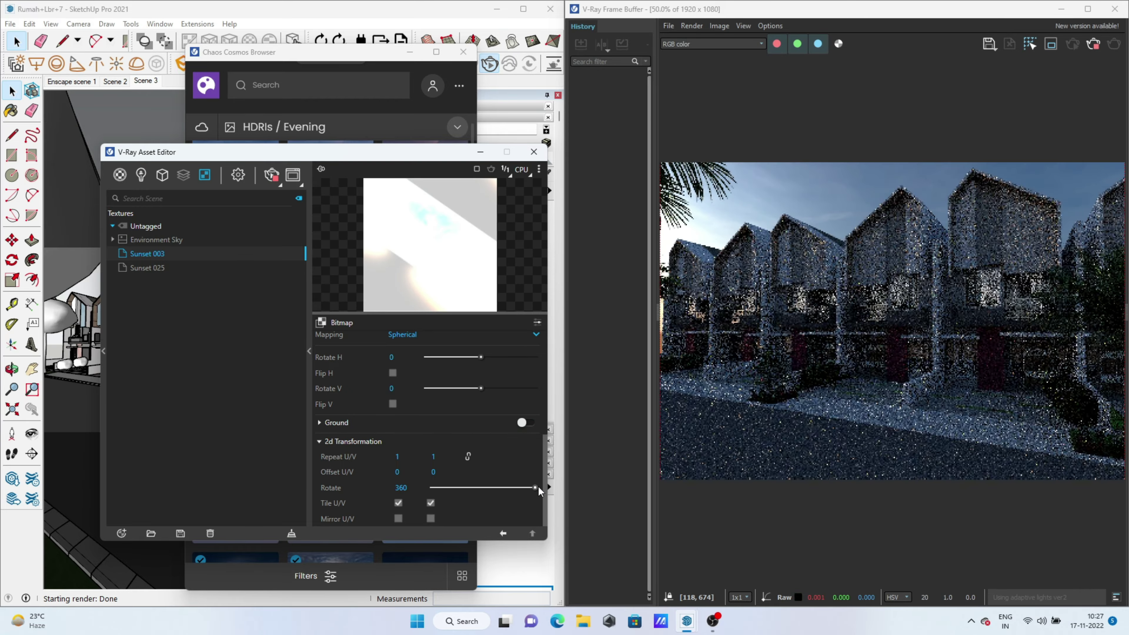
click(273, 177)
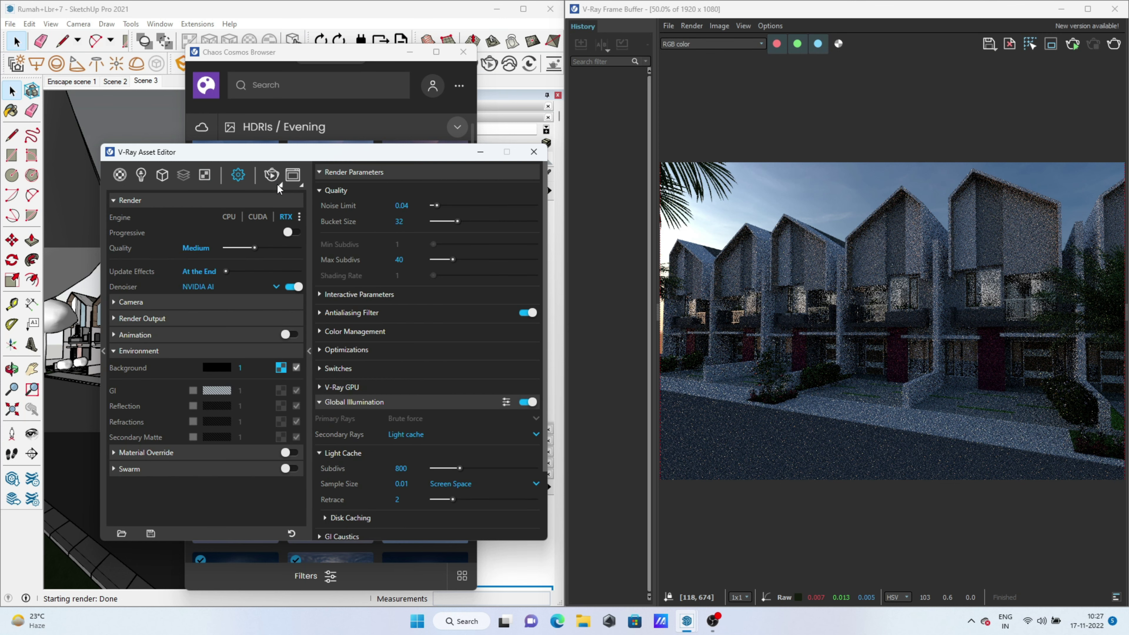
Generate exterior Light Gen lighting variants and place them beside the render settings.
click(272, 226)
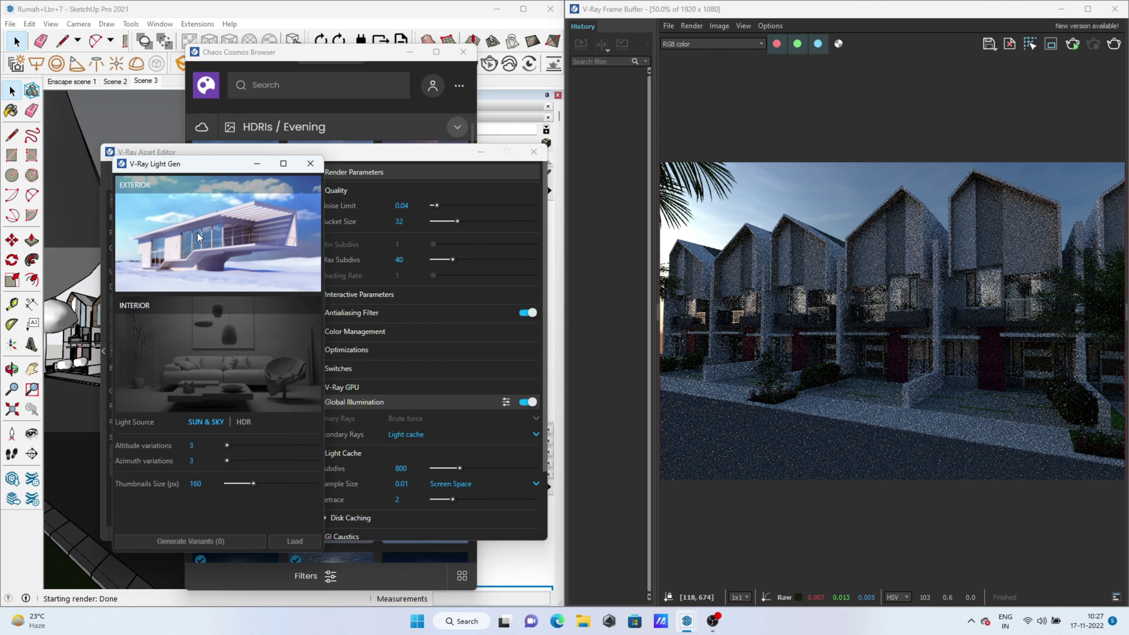
click(203, 494)
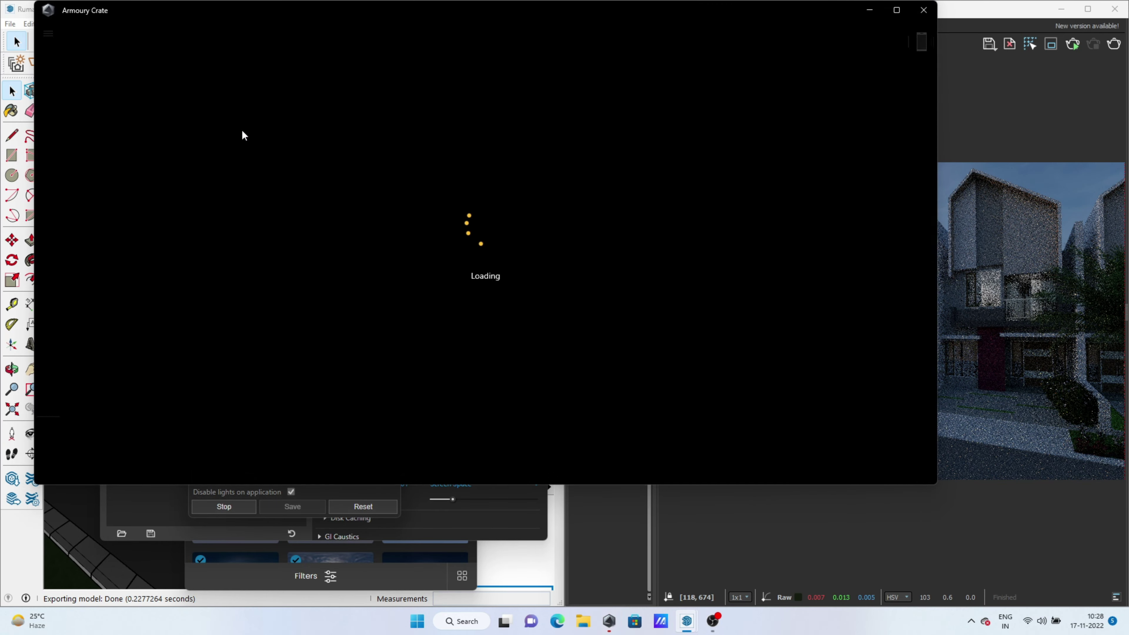
click(869, 10)
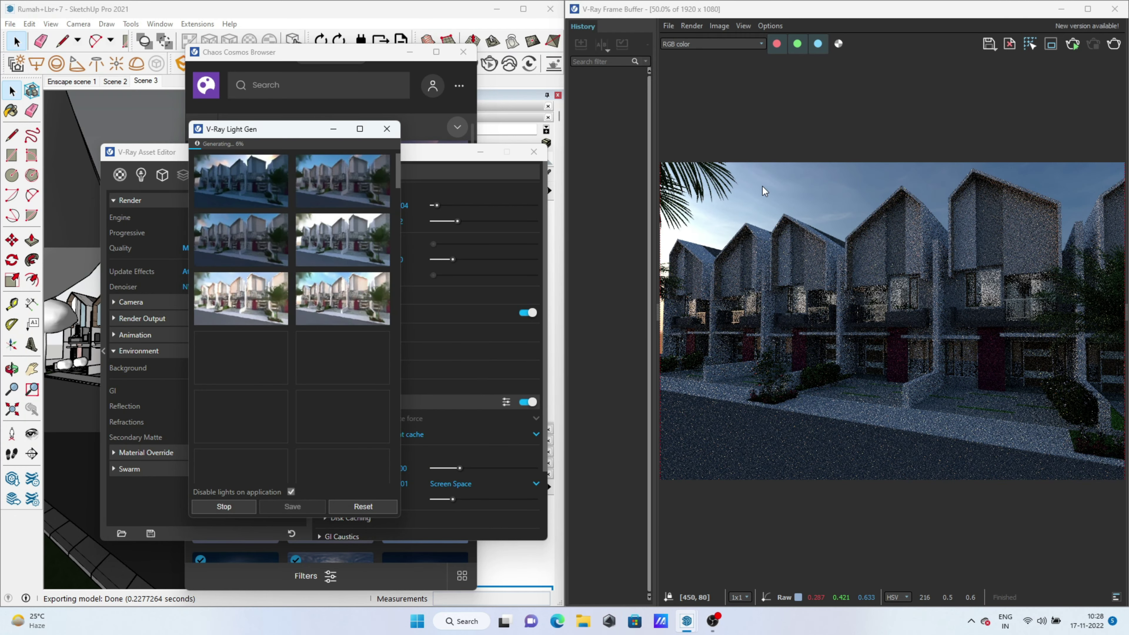
drag(267, 129, 449, 166)
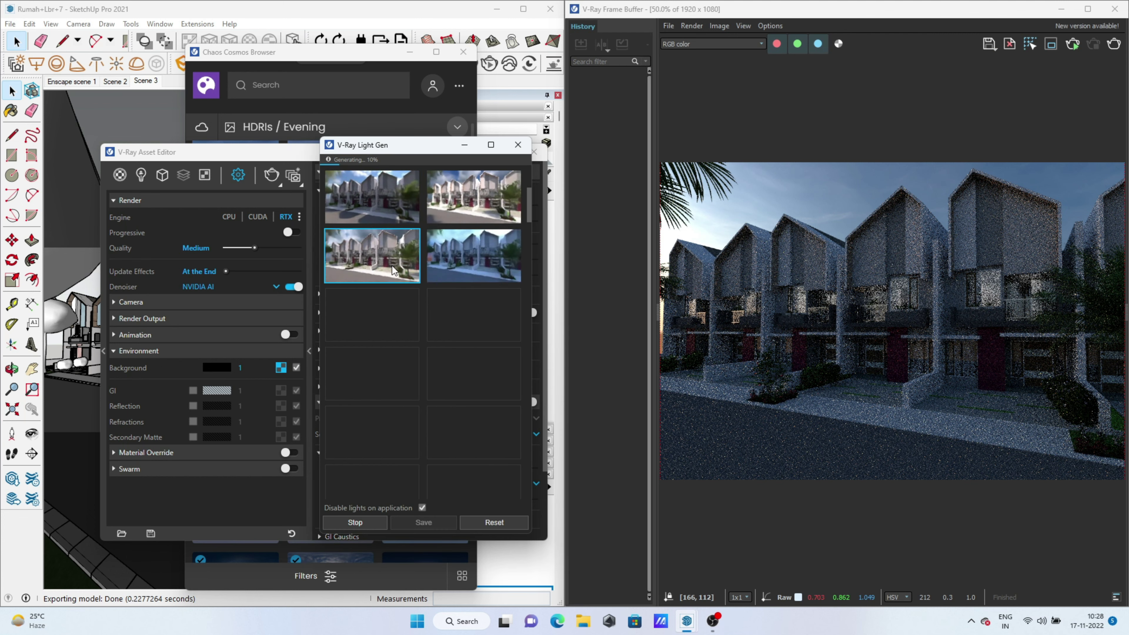
click(280, 184)
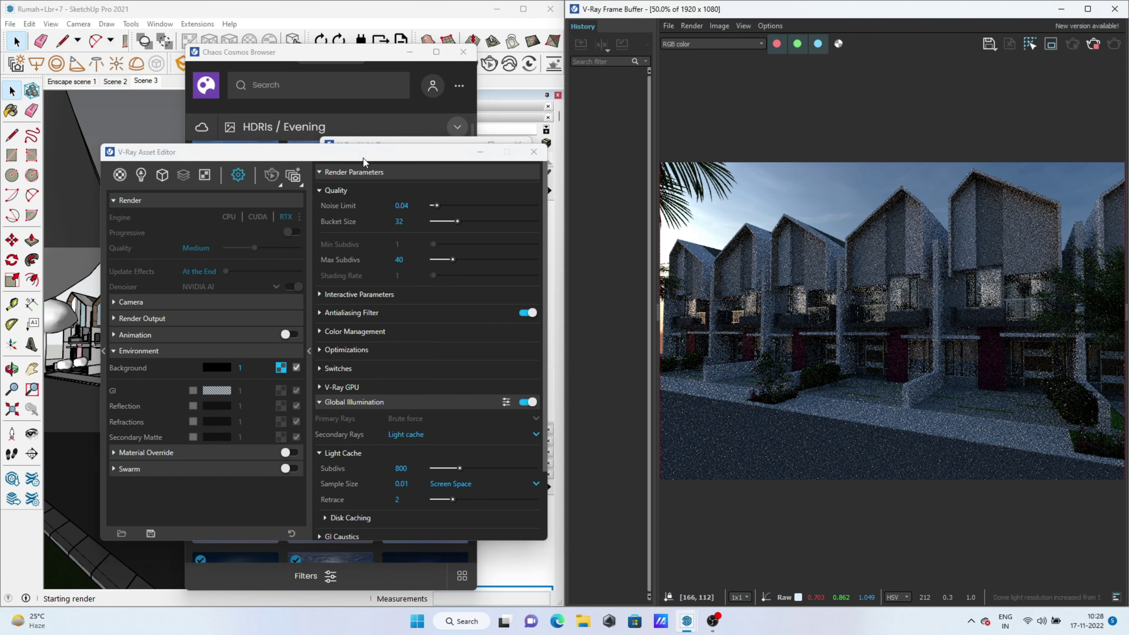
drag(364, 161, 298, 161)
drag(502, 144, 594, 144)
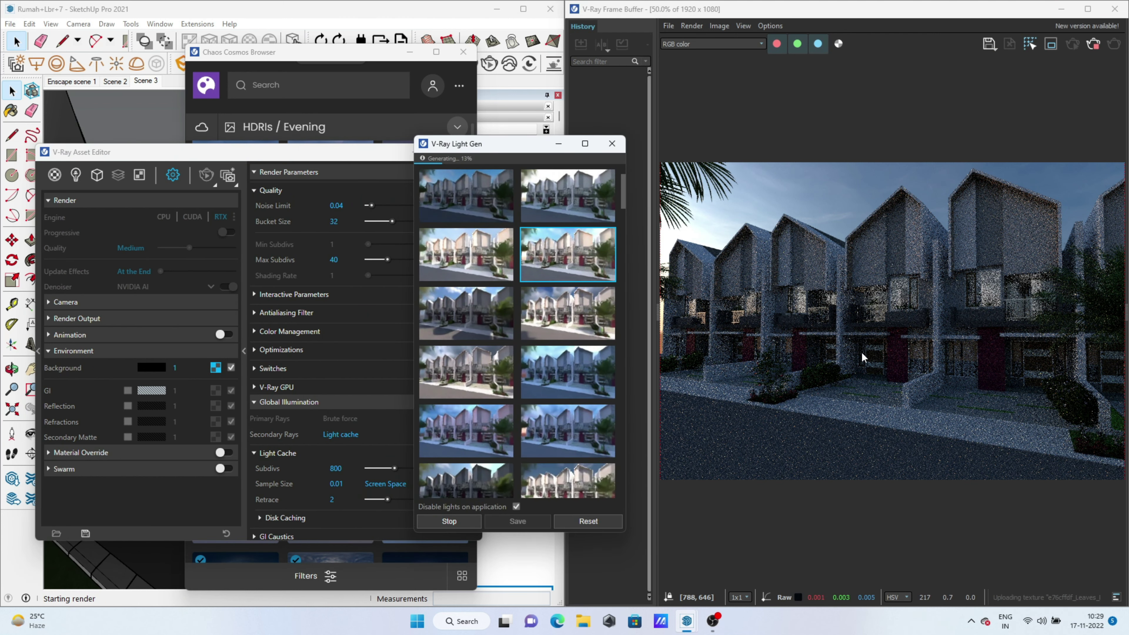
Preview the blue dusk variant and several other lighting variants on the render.
click(563, 369)
click(495, 378)
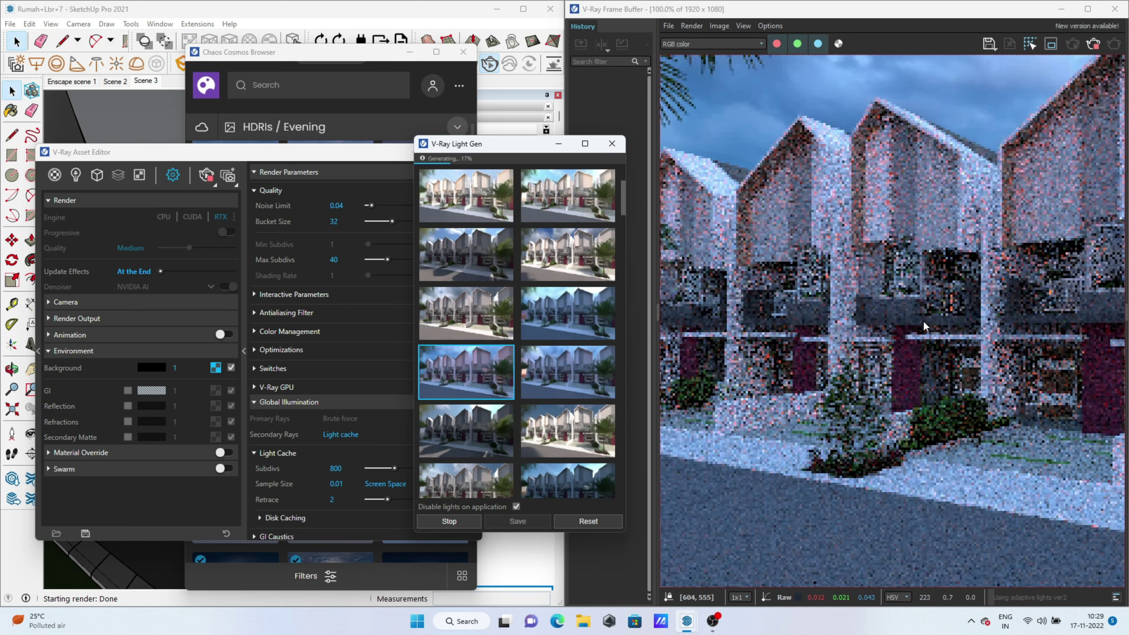
click(466, 430)
scroll(880, 269, up, 2)
click(880, 269)
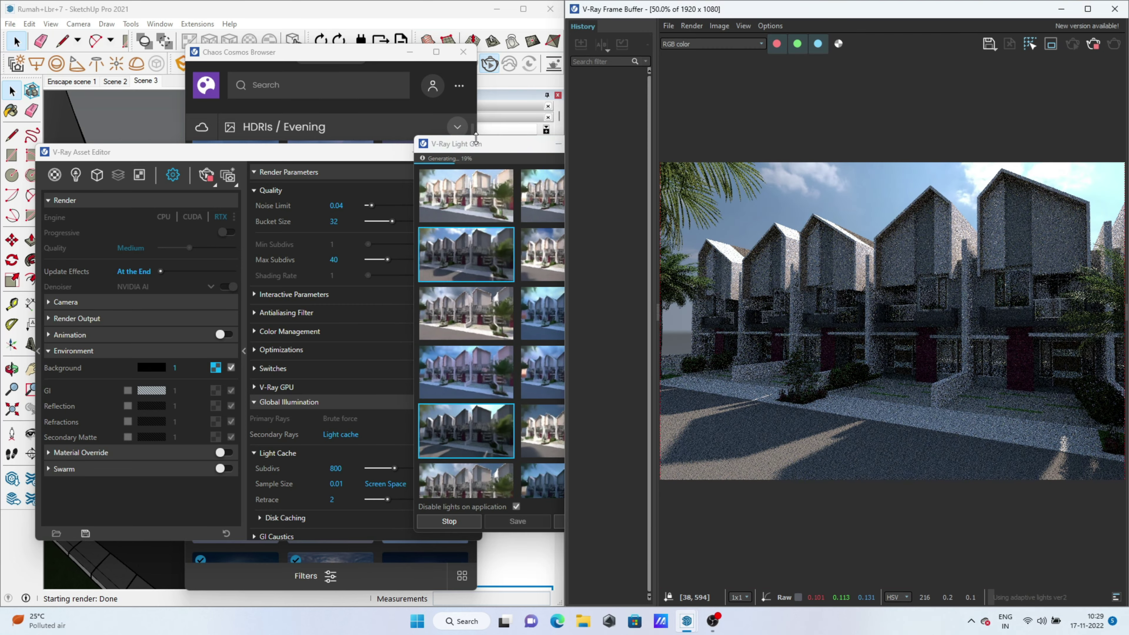
drag(489, 143, 413, 136)
click(389, 363)
Pan the render preview and compare the neighbouring and next-row lighting variants.
scroll(936, 301, up, 1)
scroll(936, 302, down, 1)
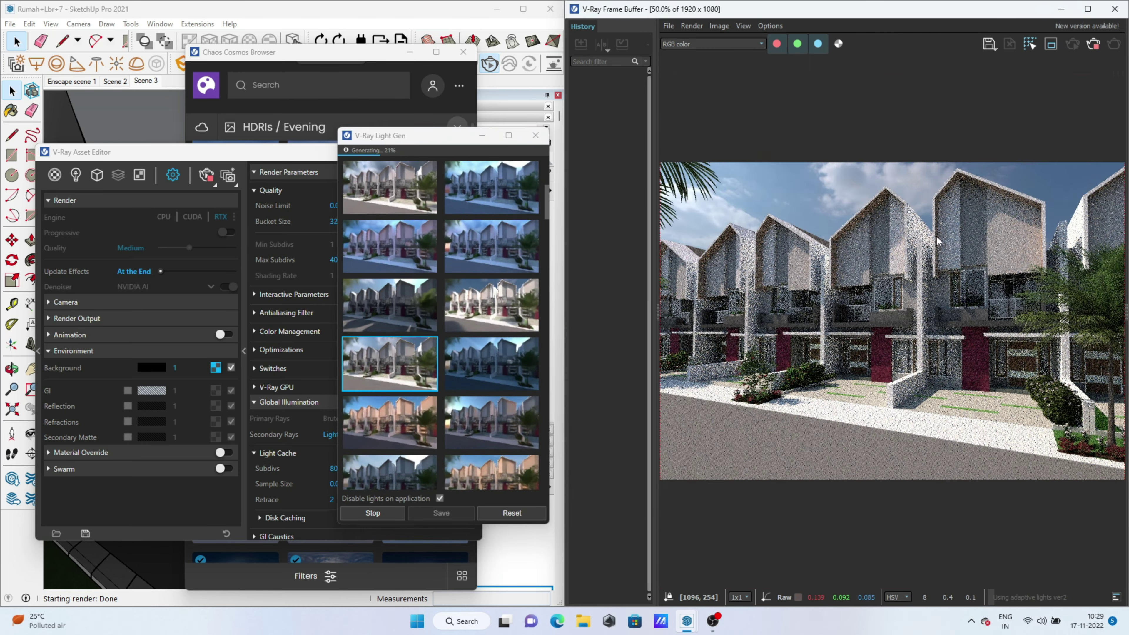
scroll(931, 485, up, 1)
scroll(930, 485, down, 1)
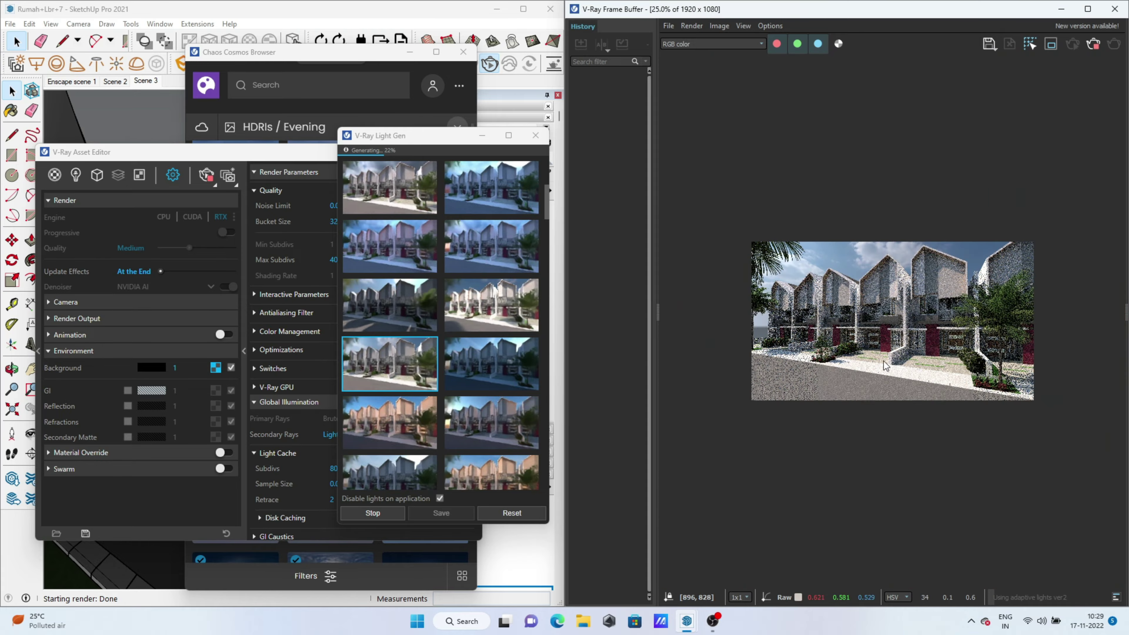
scroll(889, 356, up, 1)
middle_drag(889, 356, 864, 325)
click(476, 371)
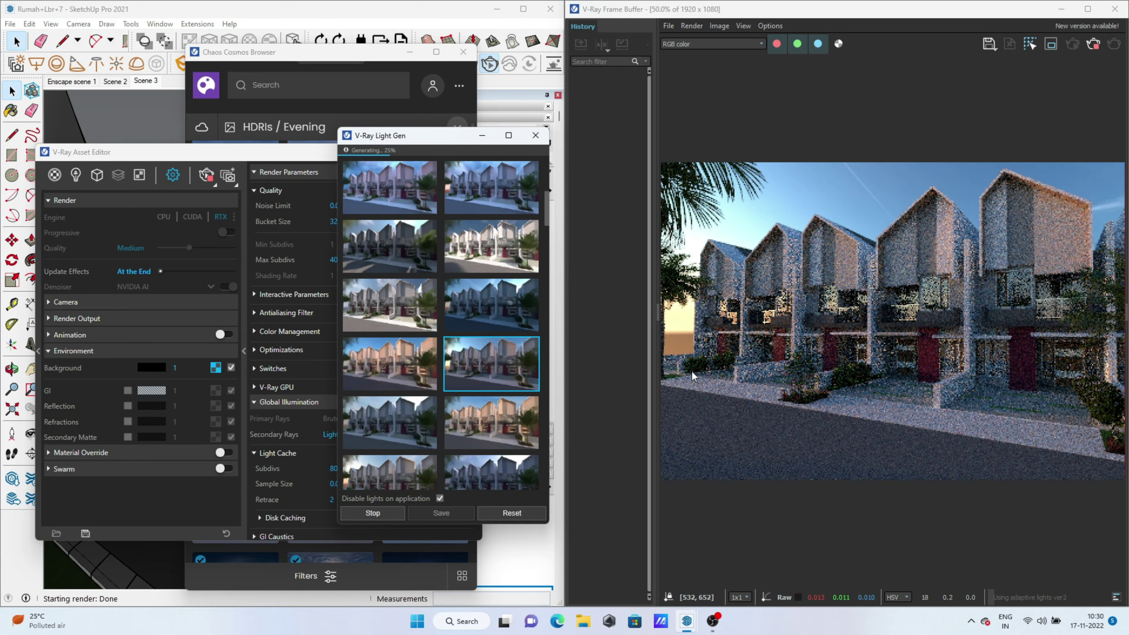
click(378, 425)
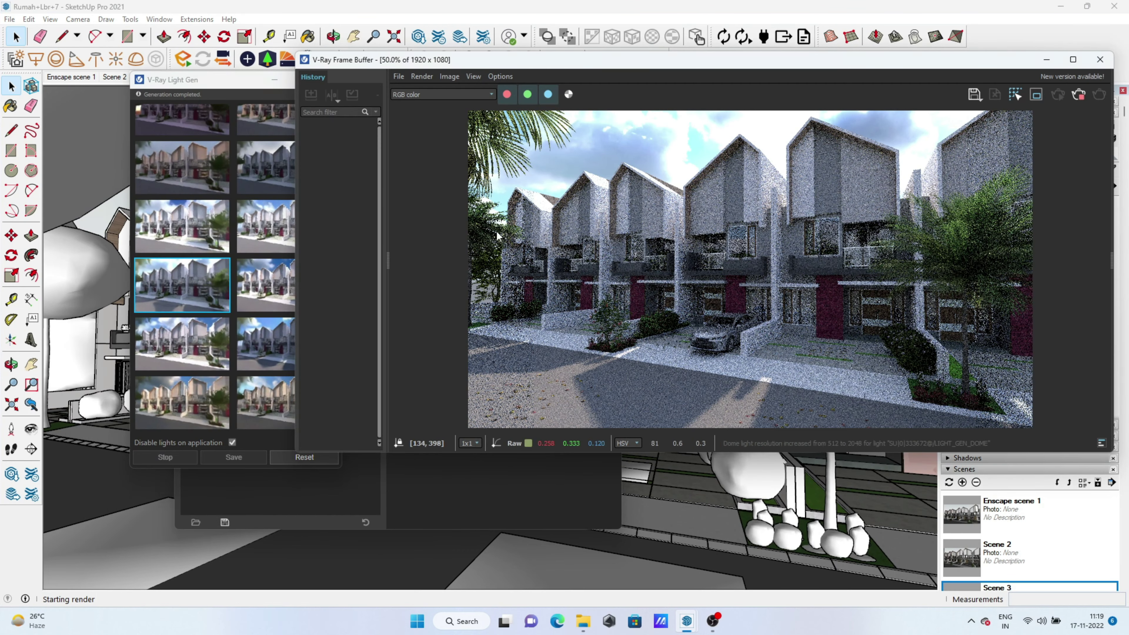
Apply a bright sunny daylight Light Gen variant to the townhouse render.
click(223, 316)
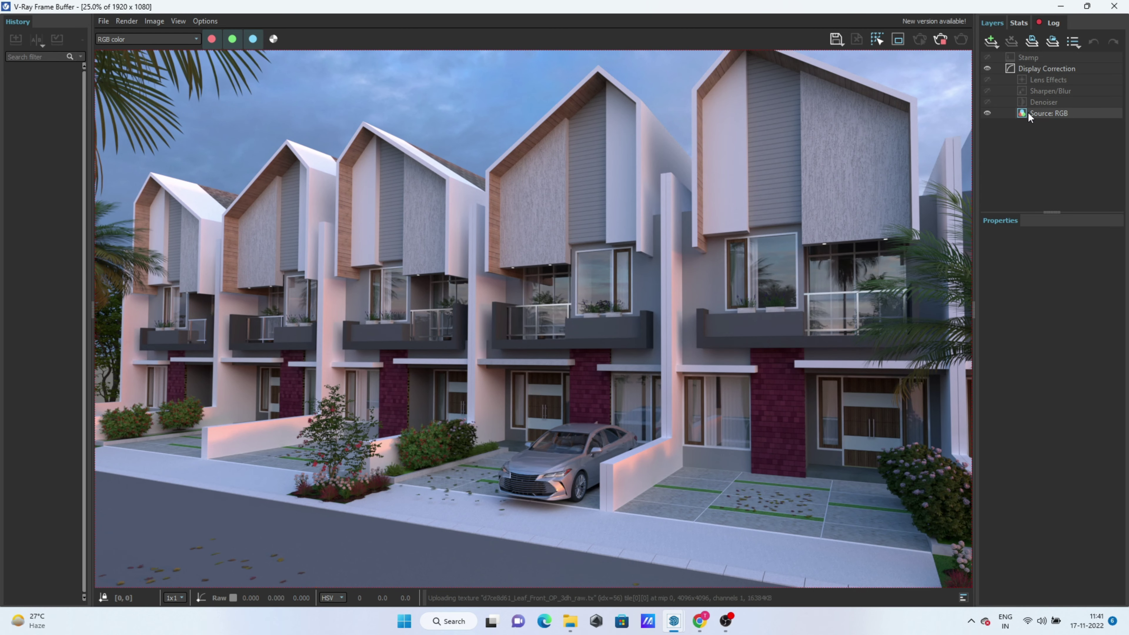
scroll(289, 228, up, 3)
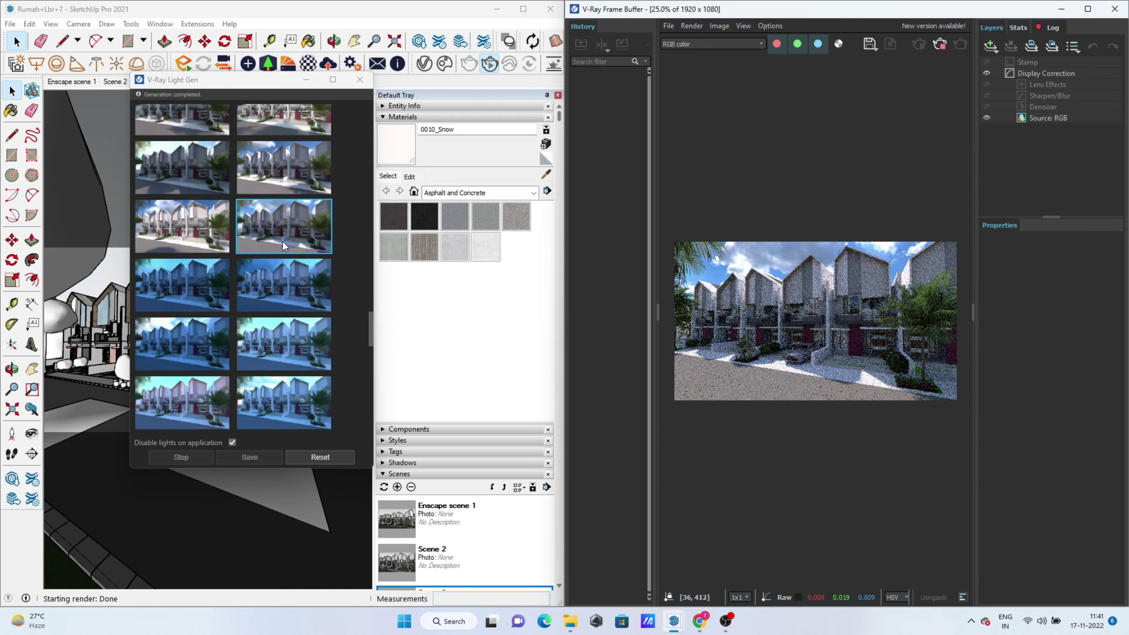
scroll(292, 229, up, 1)
scroll(214, 229, up, 1)
click(215, 228)
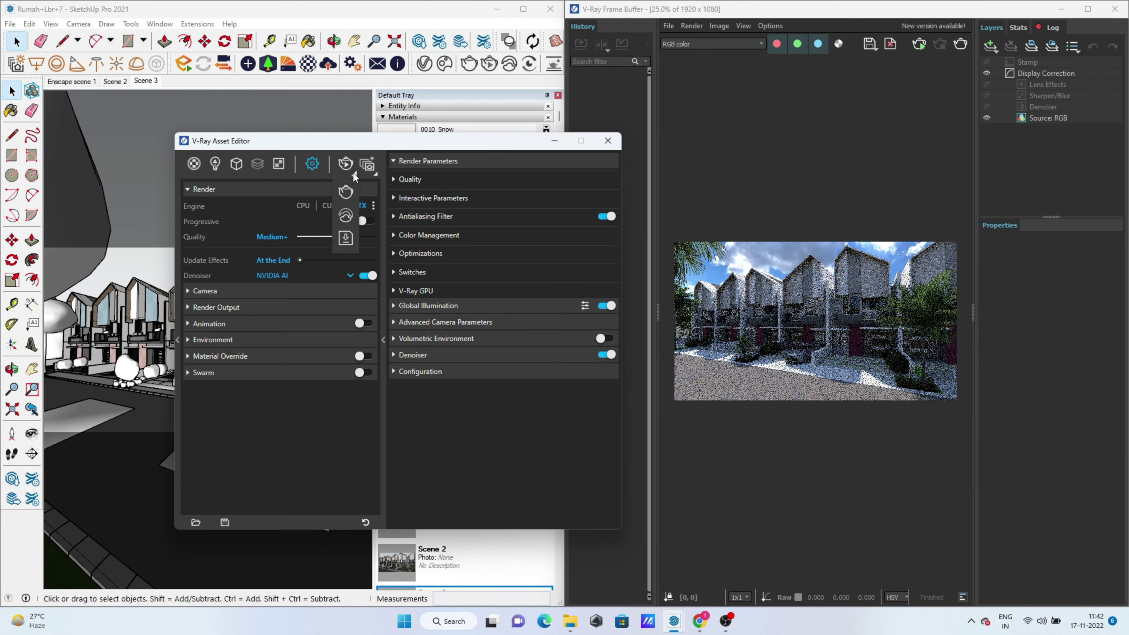
Maximize the V-Ray Frame Buffer to full screen to watch the bucket render.
key(super+Up)
double_click(245, 370)
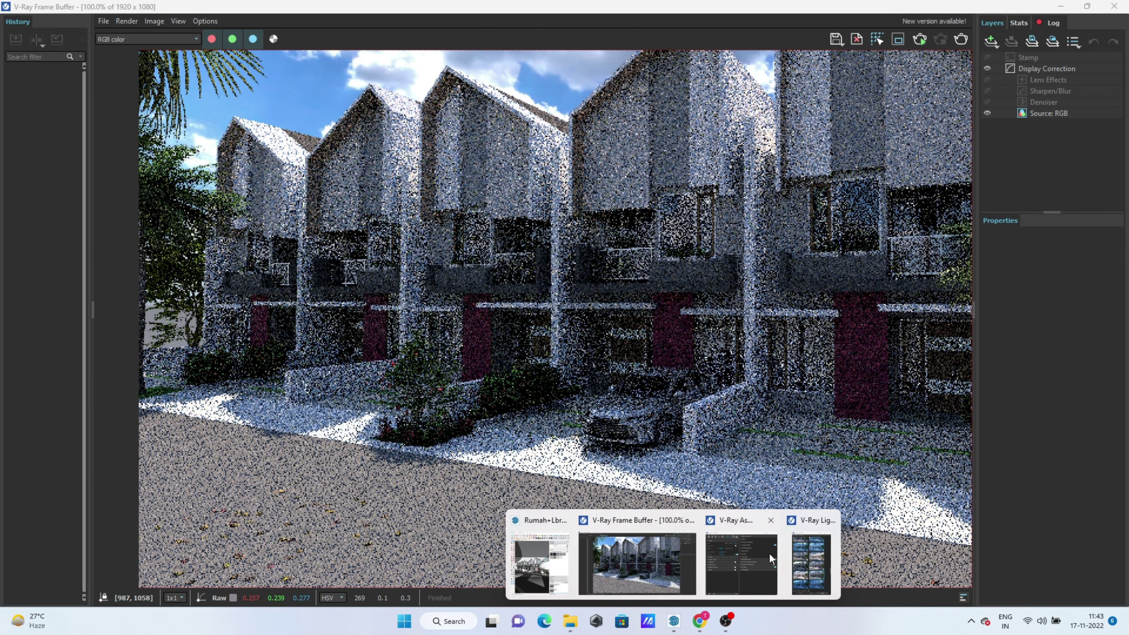
scroll(413, 206, down, 2)
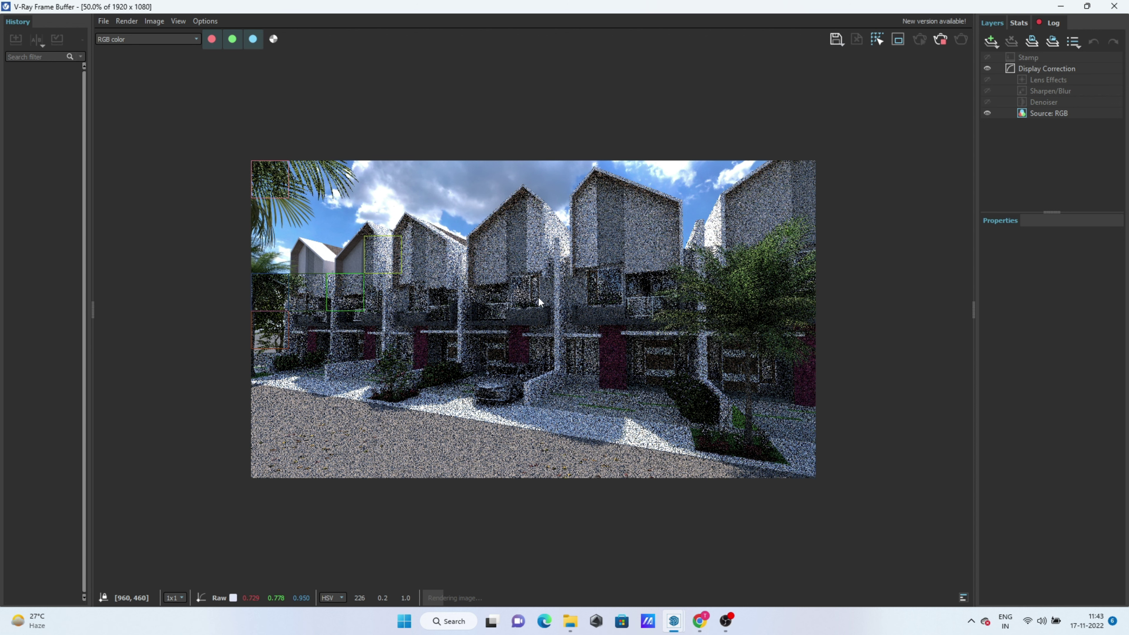
scroll(538, 298, up, 2)
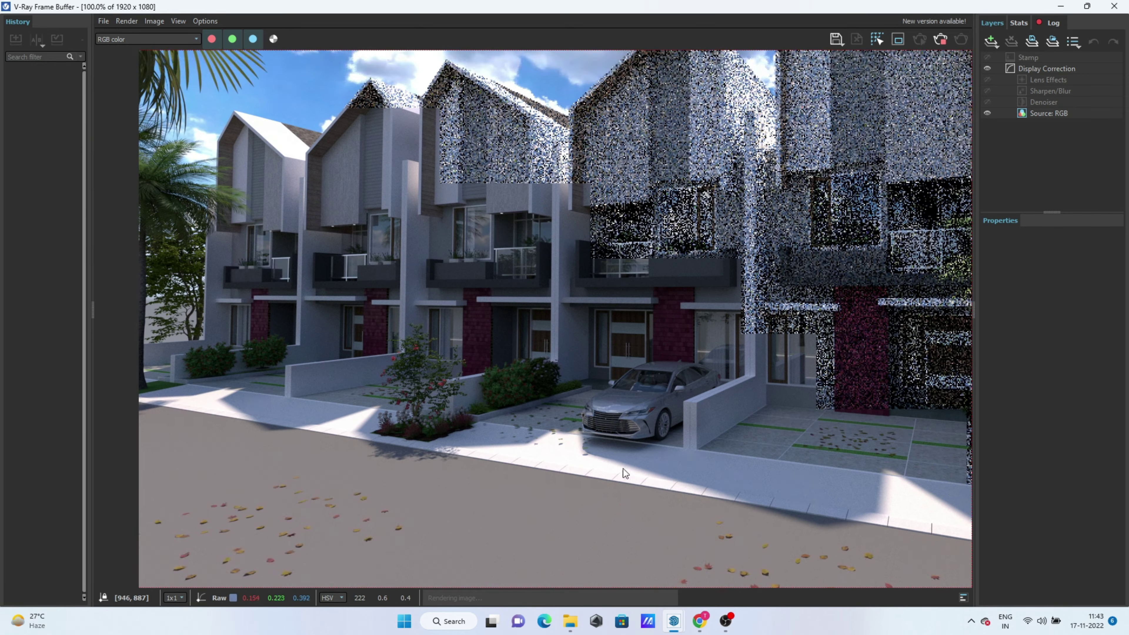
Pan and zoom around the Frame Buffer to inspect the car and houses as buckets finish.
middle_drag(623, 468, 551, 440)
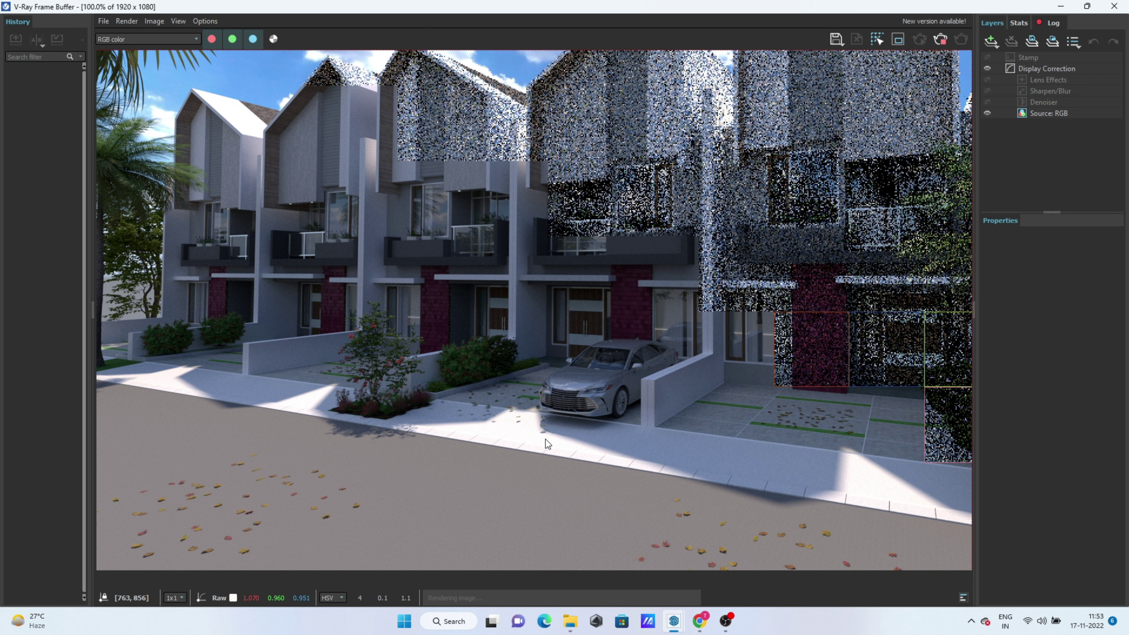
scroll(544, 439, down, 5)
scroll(547, 432, up, 5)
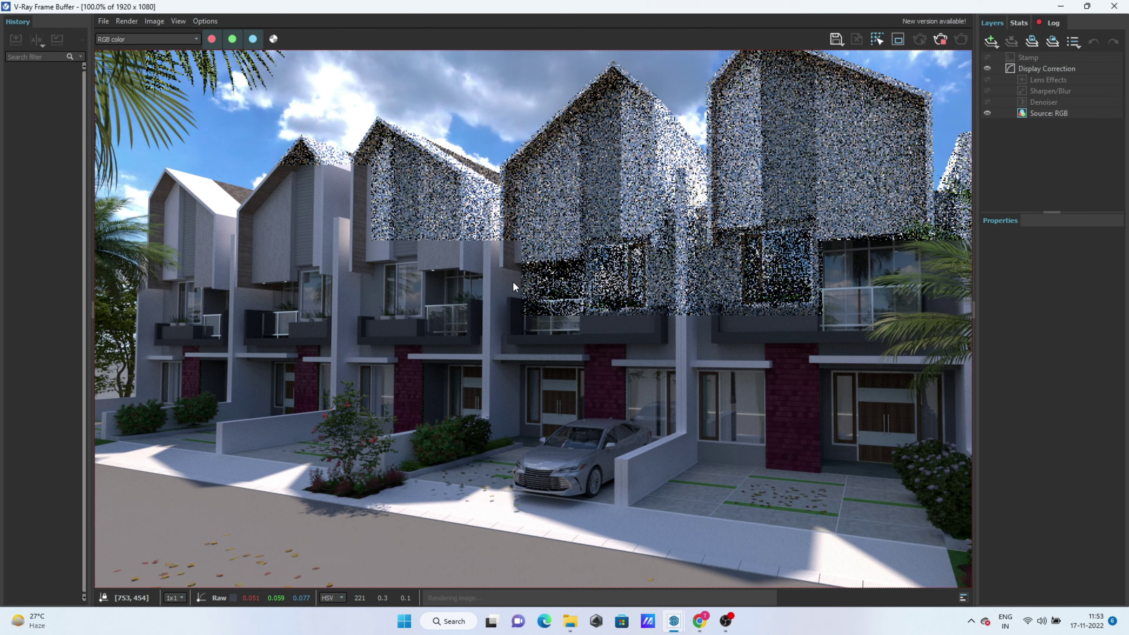
middle_drag(376, 206, 658, 407)
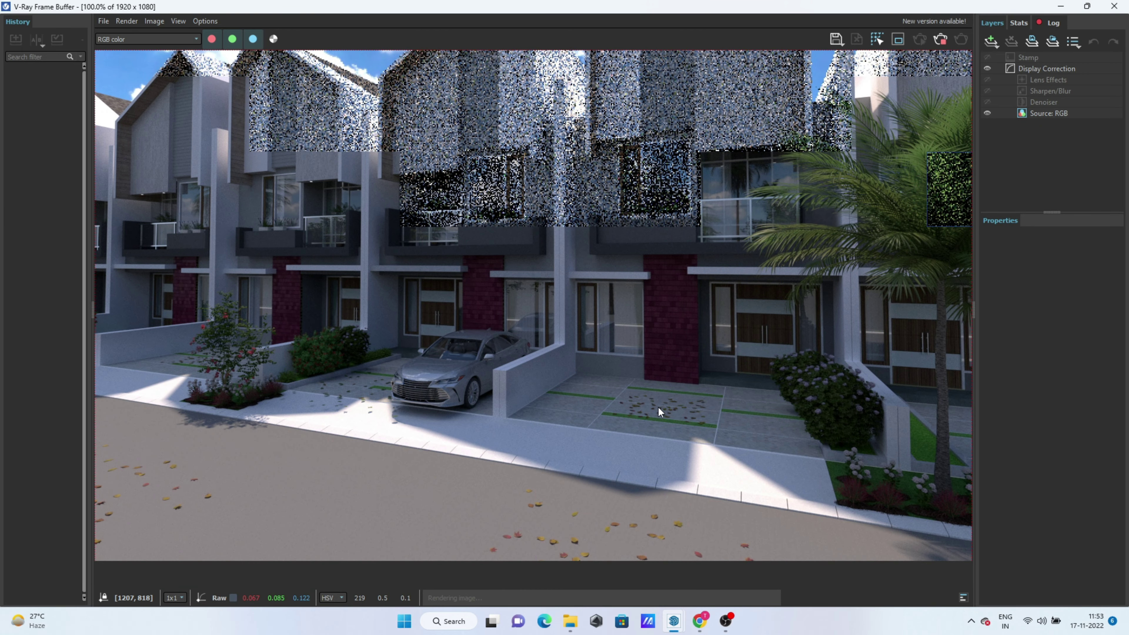
scroll(658, 407, down, 2)
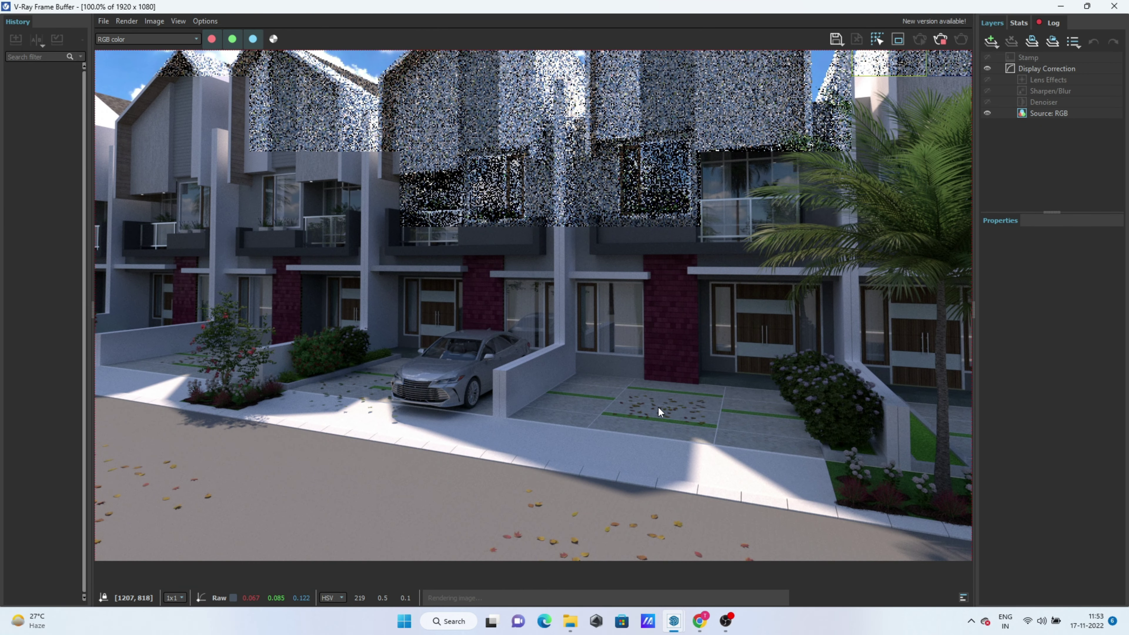
scroll(276, 193, down, 1)
scroll(381, 237, up, 2)
scroll(551, 458, down, 3)
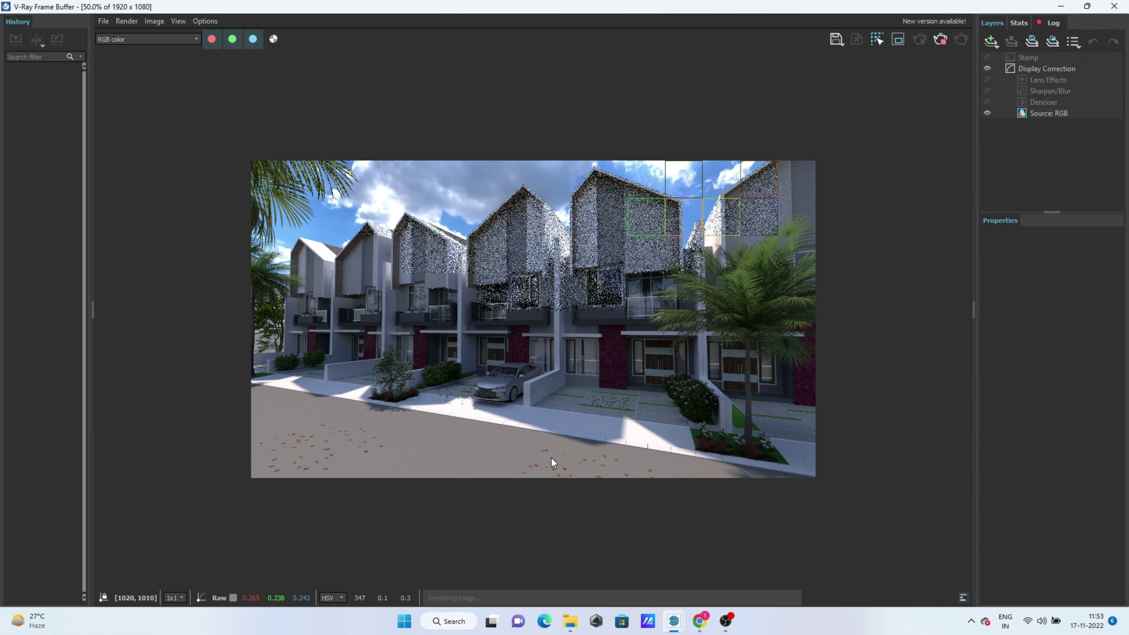
scroll(457, 334, up, 2)
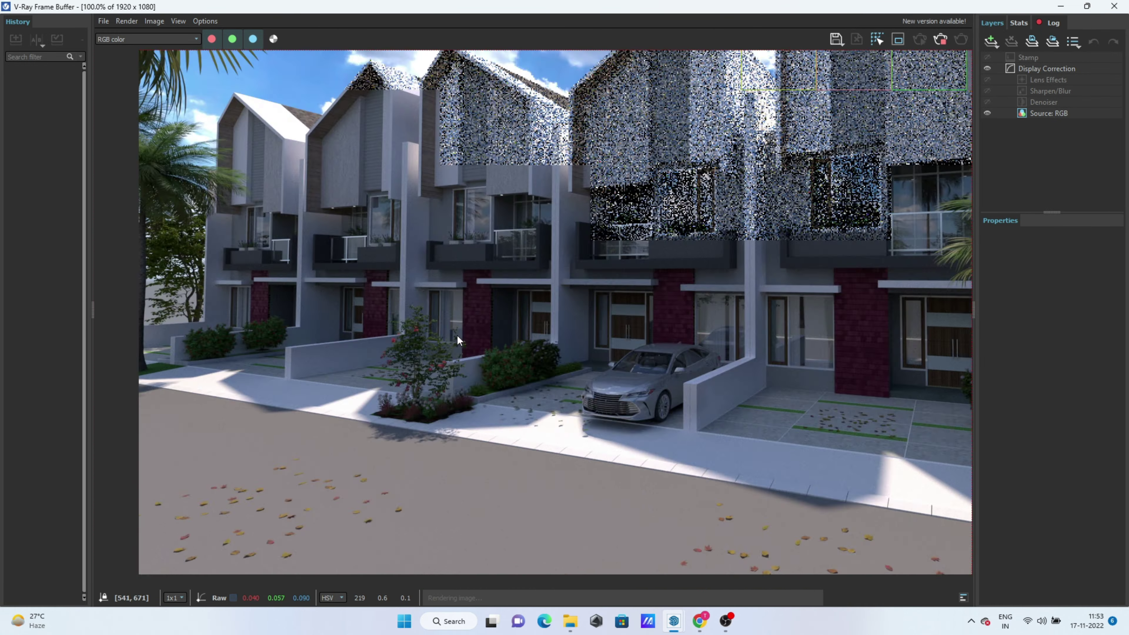
scroll(676, 220, down, 2)
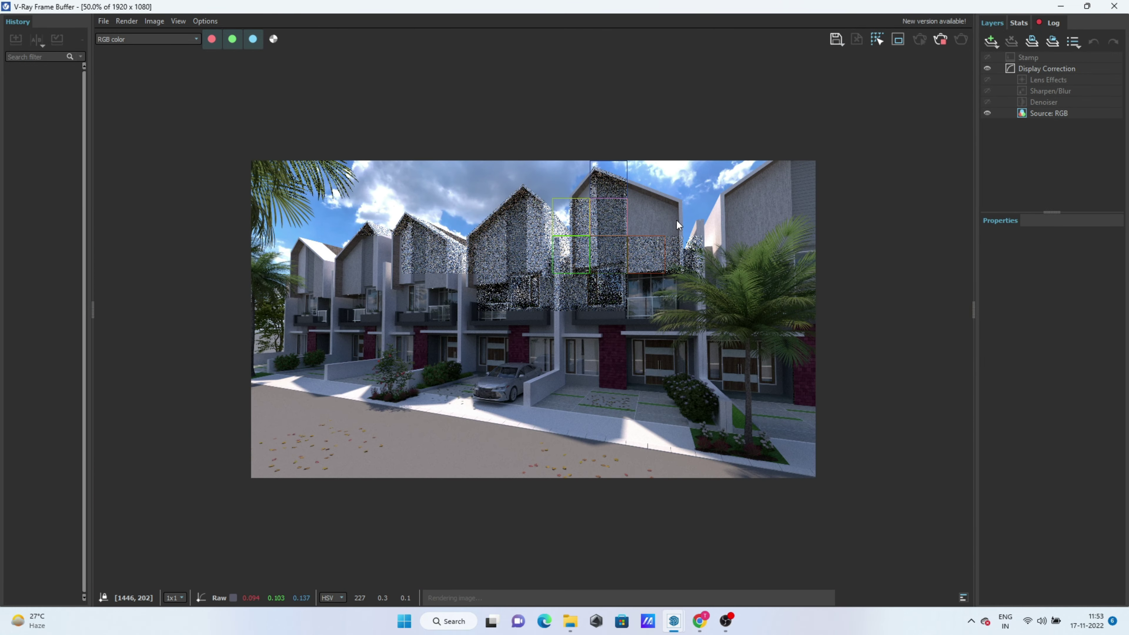